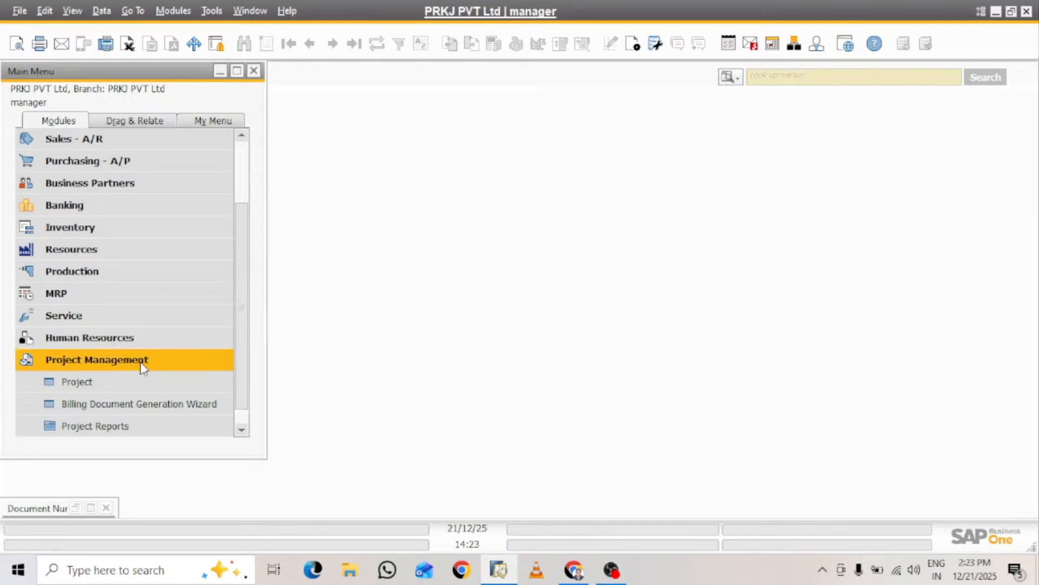
Close the minimized document numbering window and collapse the Project Management module
left_click(106, 508)
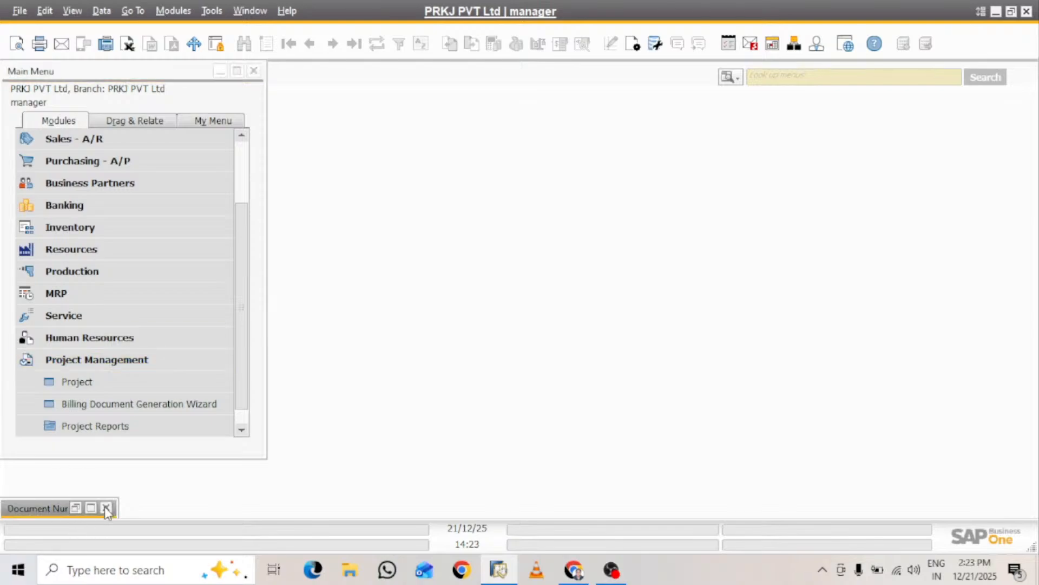
left_click(106, 508)
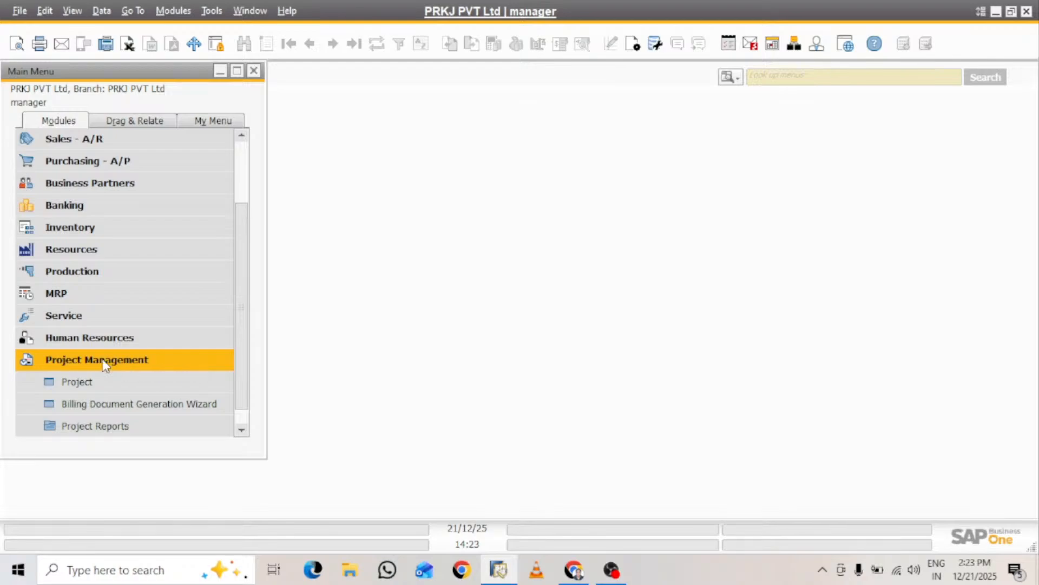
left_click(41, 360)
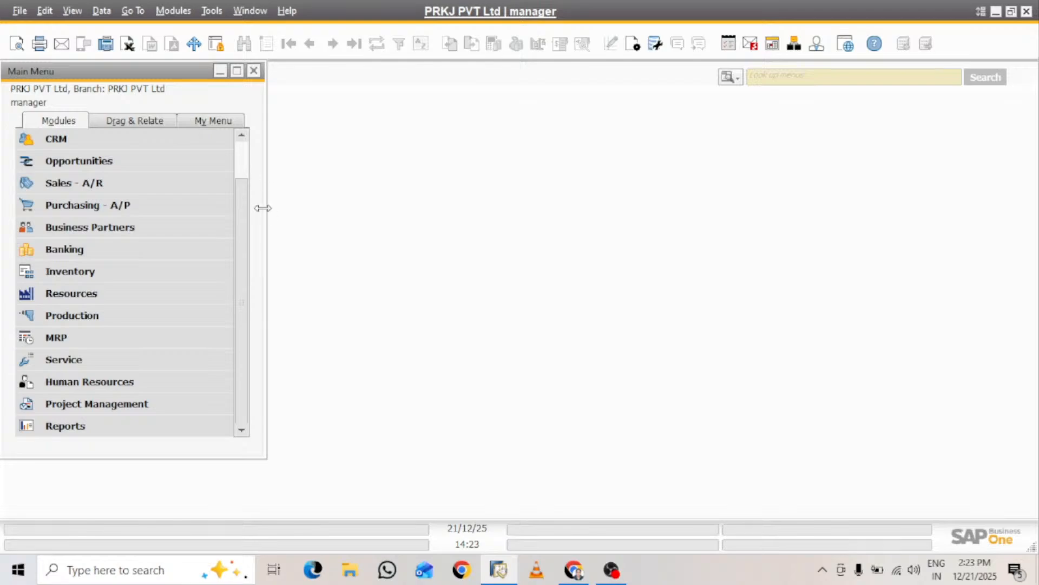
Check the Enable Project Management option in the company's basic initialization details
scroll(247, 205, "up", 1)
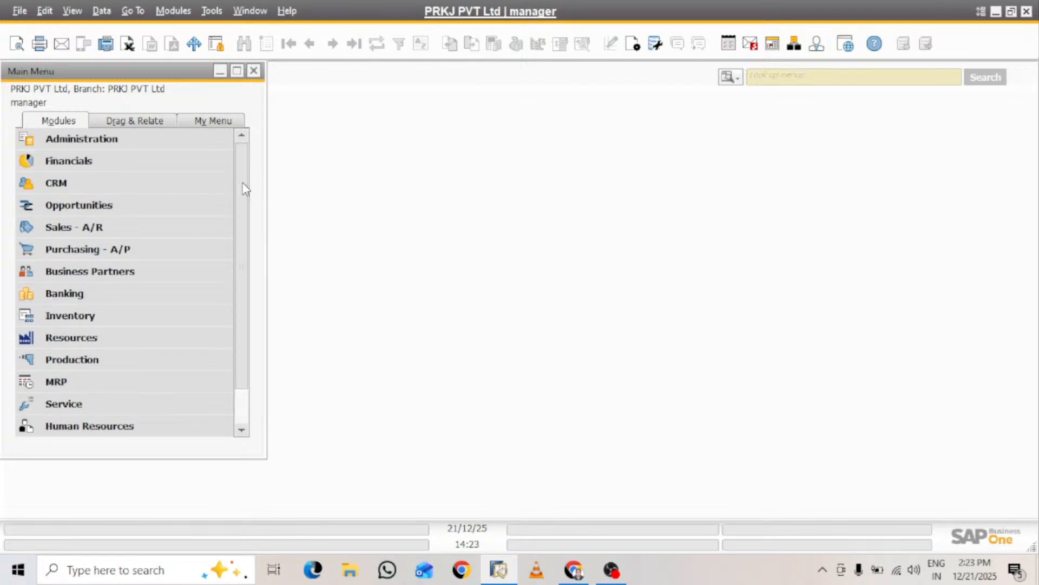
left_click(103, 142)
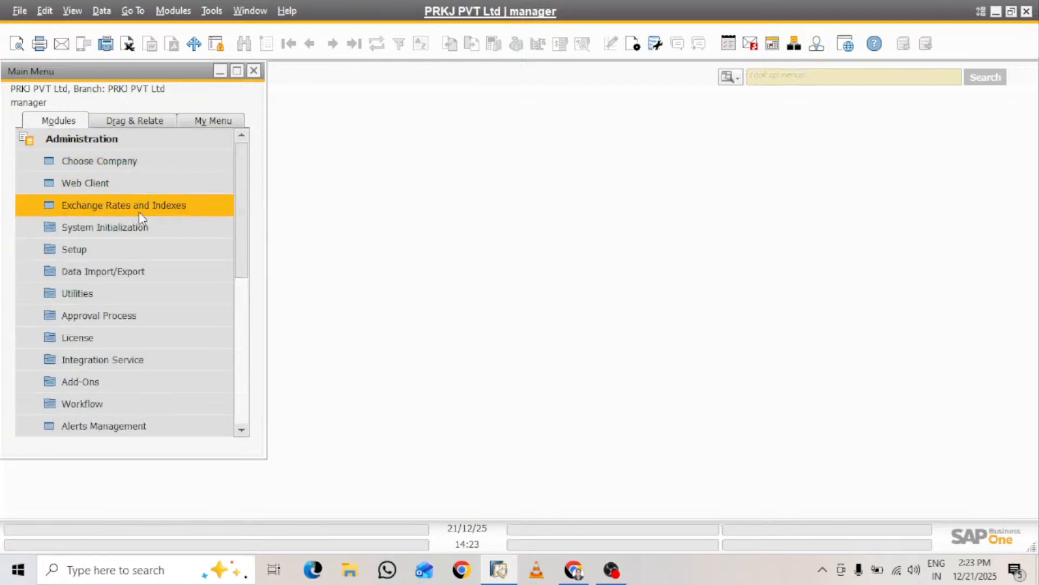
left_click(126, 227)
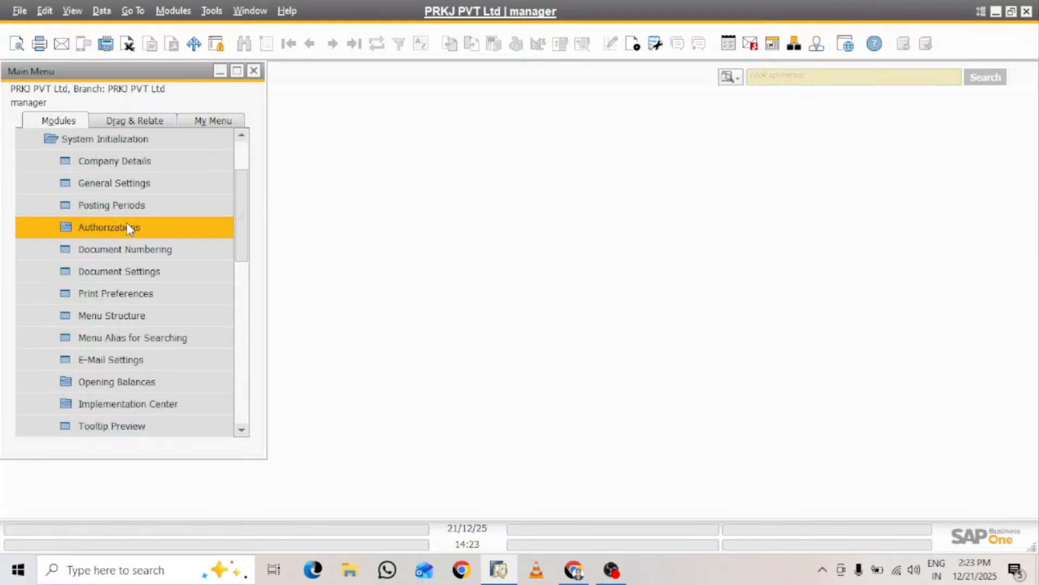
left_click(137, 160)
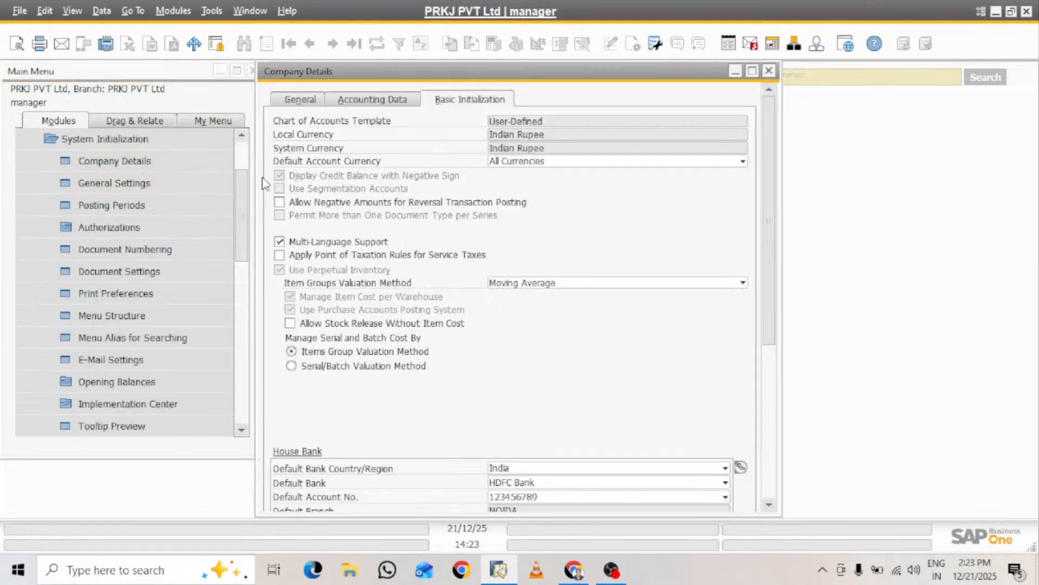
left_click_drag(771, 219, 791, 369)
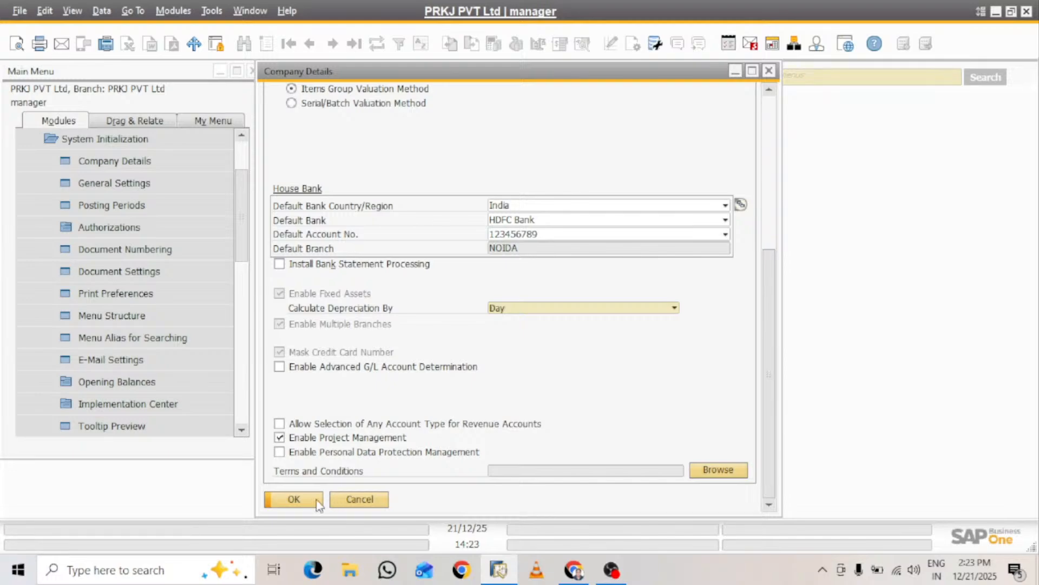
left_click(294, 499)
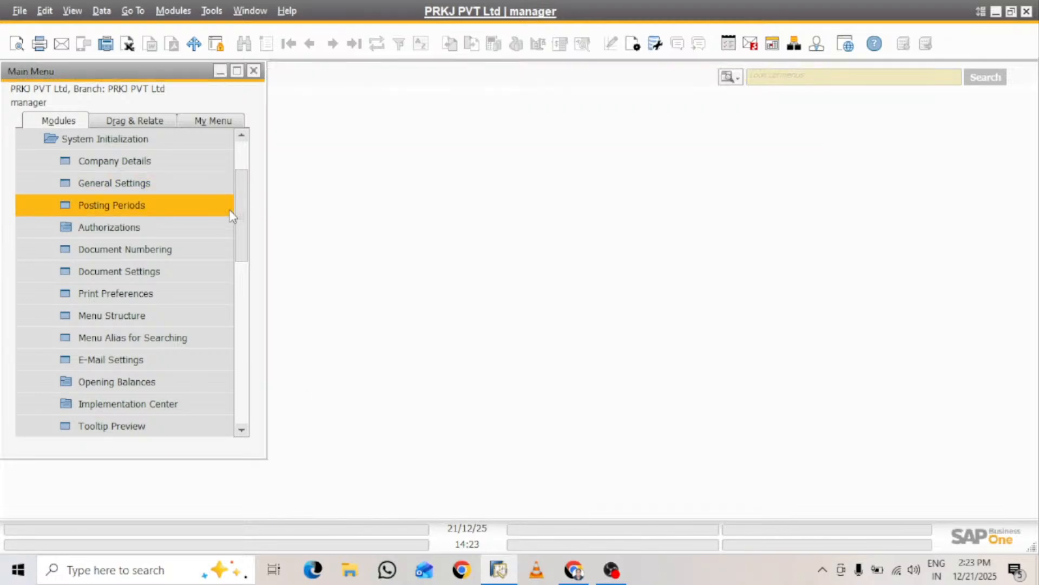
Start a new project in Project Management and select BHARTI INDUSTRIAL ENTERPRISES as its business partner
scroll(239, 221, "up", 2)
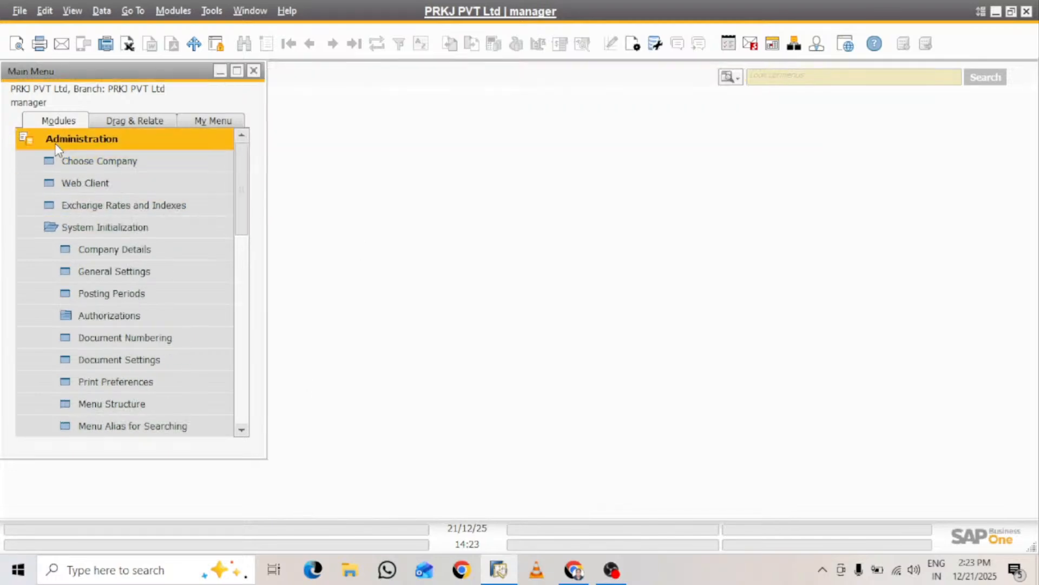
left_click(76, 138)
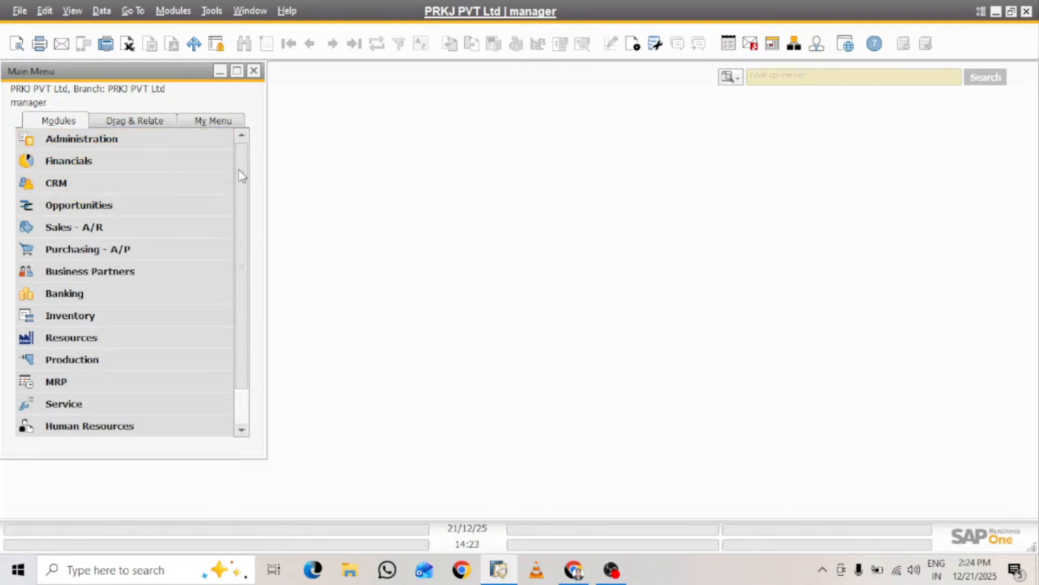
scroll(238, 168, "down", 1)
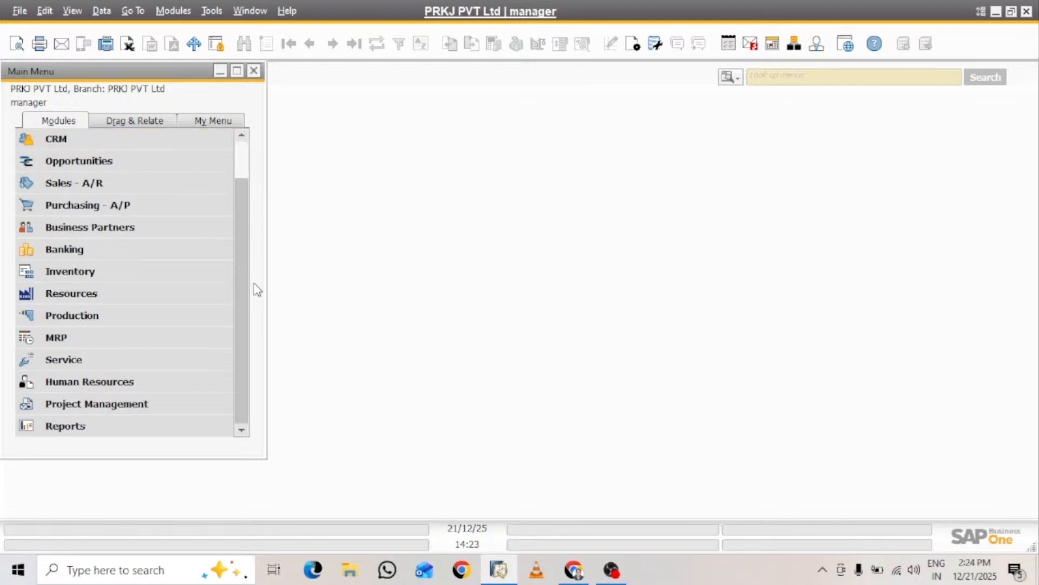
left_click(125, 404)
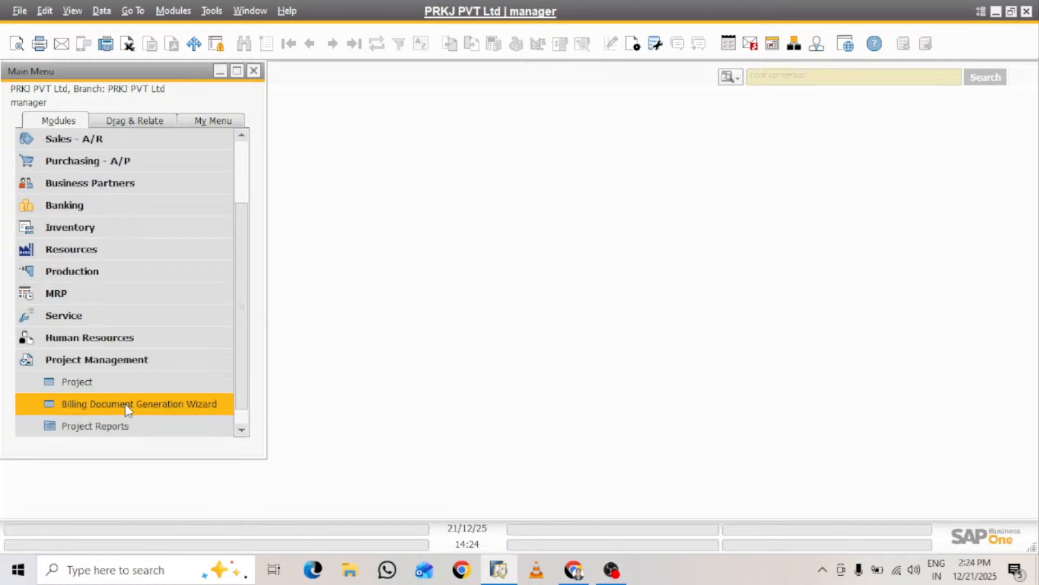
left_click(105, 382)
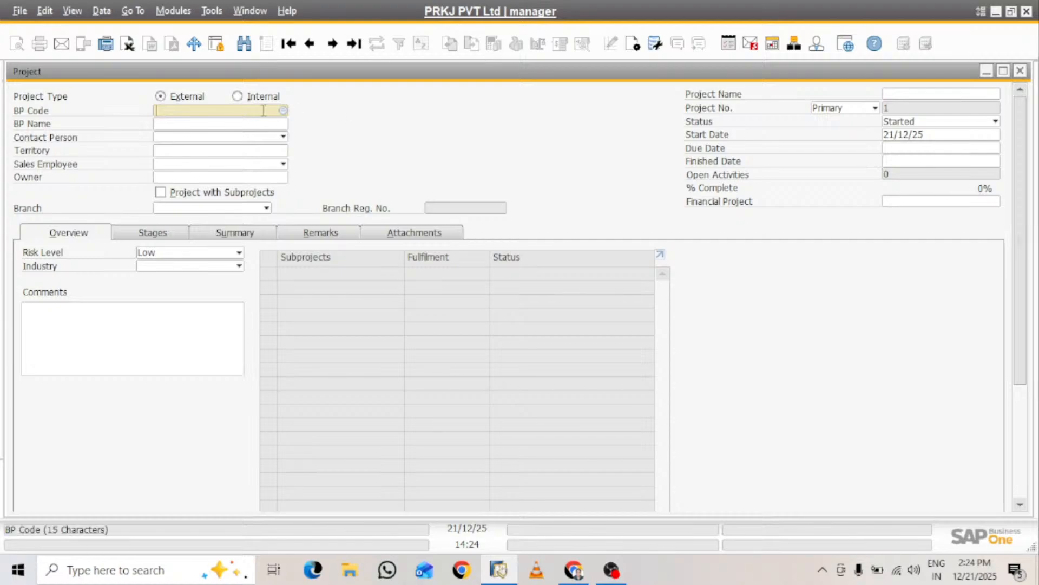
left_click(283, 110)
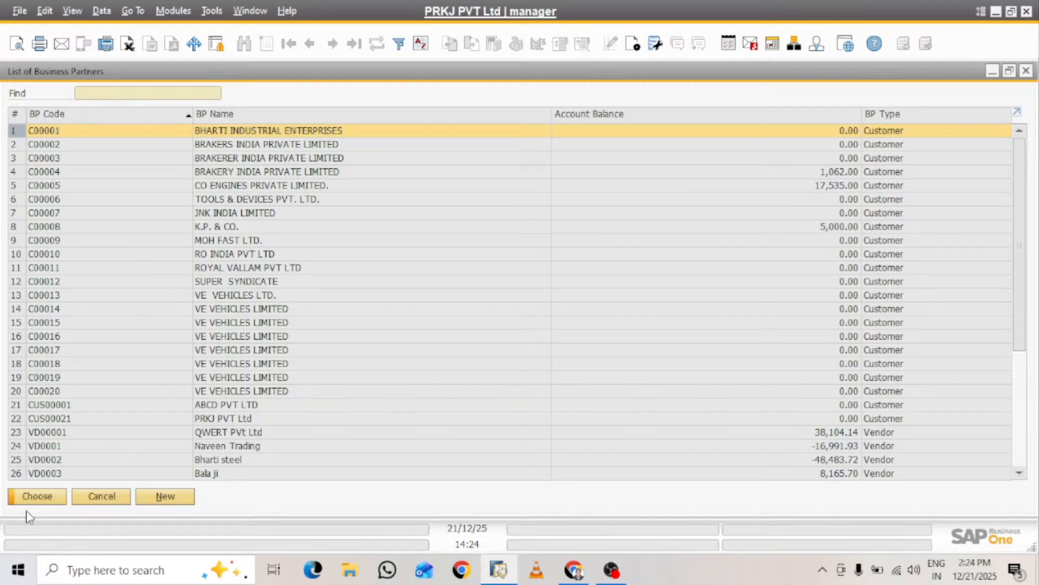
left_click(53, 498)
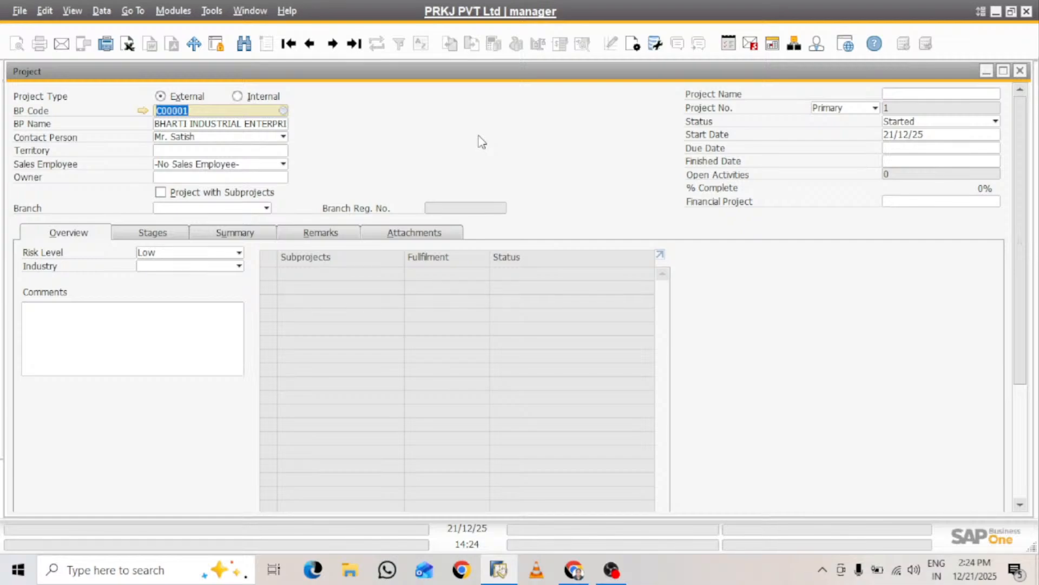
Name the project "10 MW Project Noida"
left_click(997, 94)
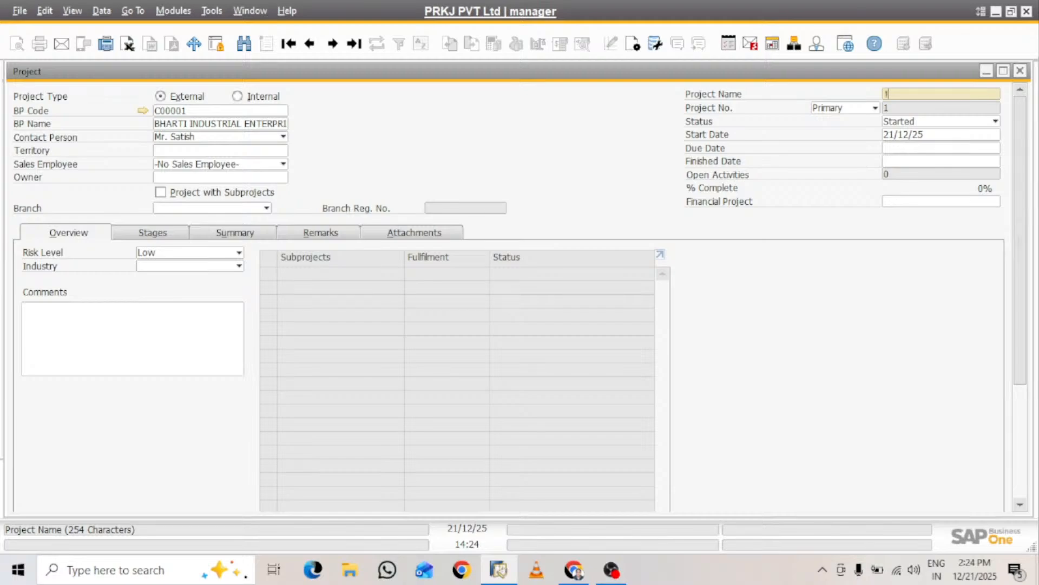
type("10 Mw")
key("BackSpace")
type("W Projecyt")
key("BackSpace")
type("t Noida")
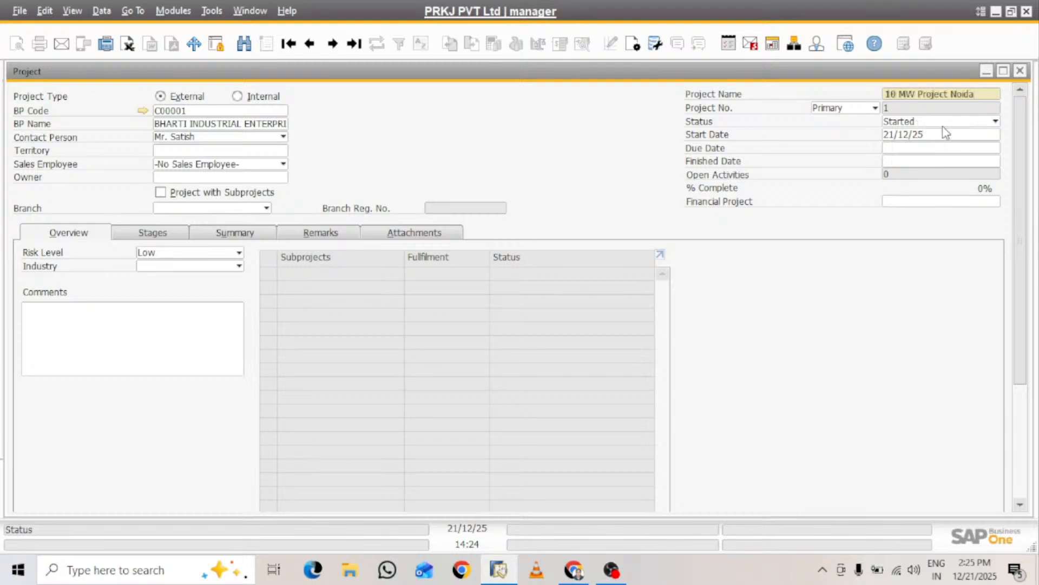
Set both the finished date and the due date of the project to 31/03/26
left_click(892, 151)
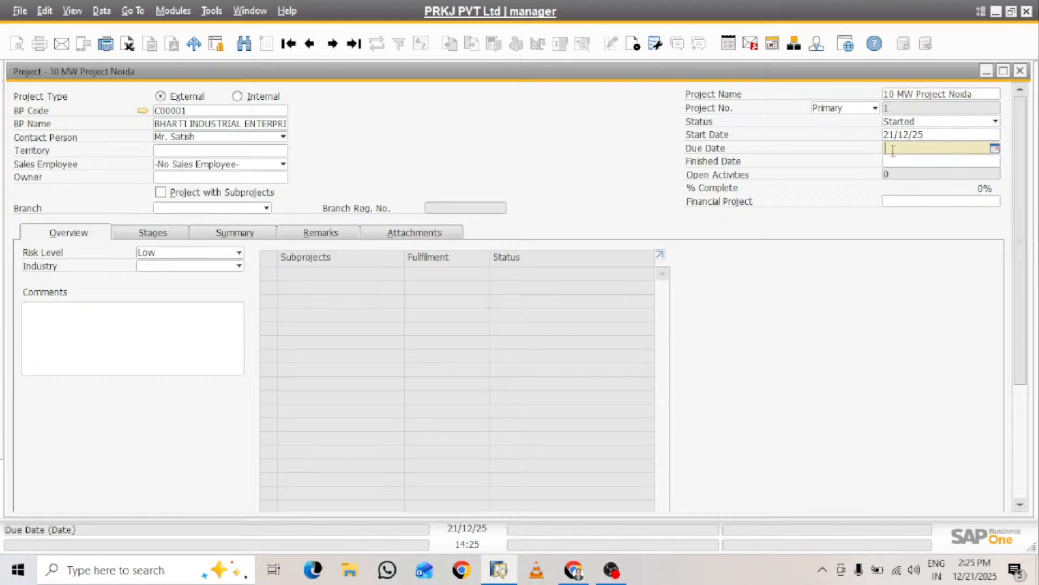
left_click(892, 162)
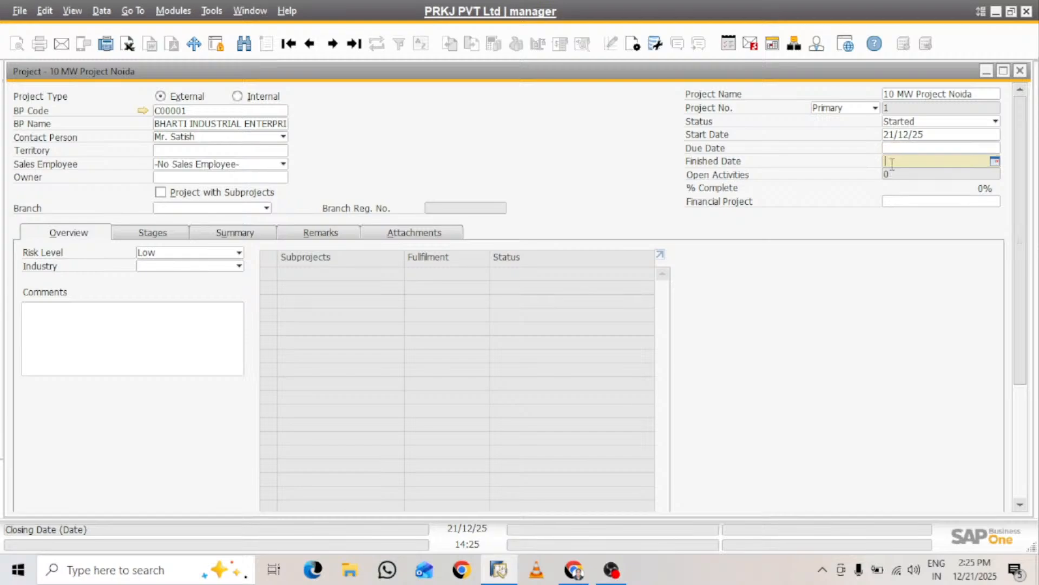
type("31/0")
type("3/26")
key("Tab")
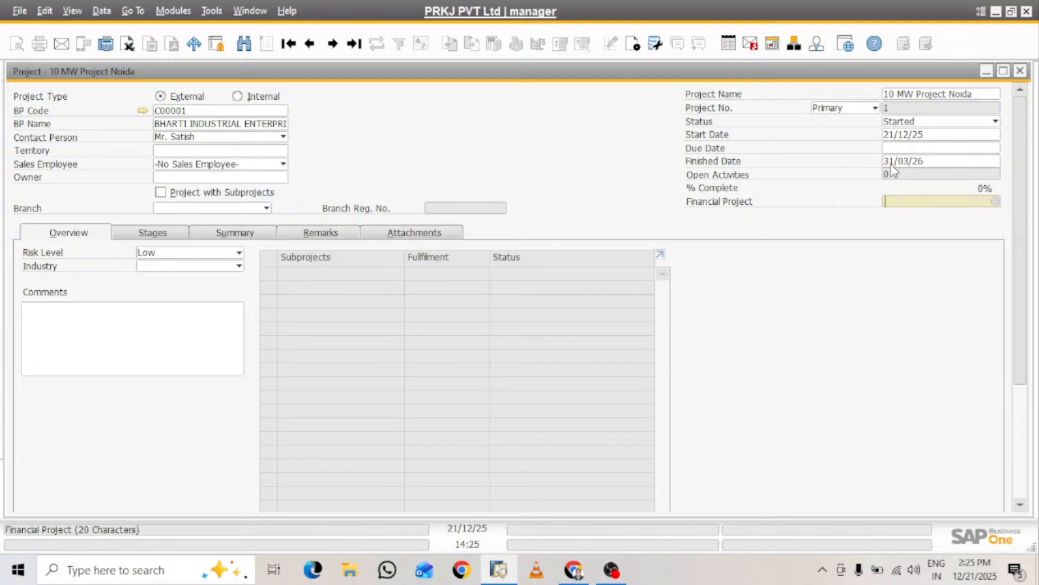
left_click(927, 149)
left_click(931, 158)
key("ctrl+c")
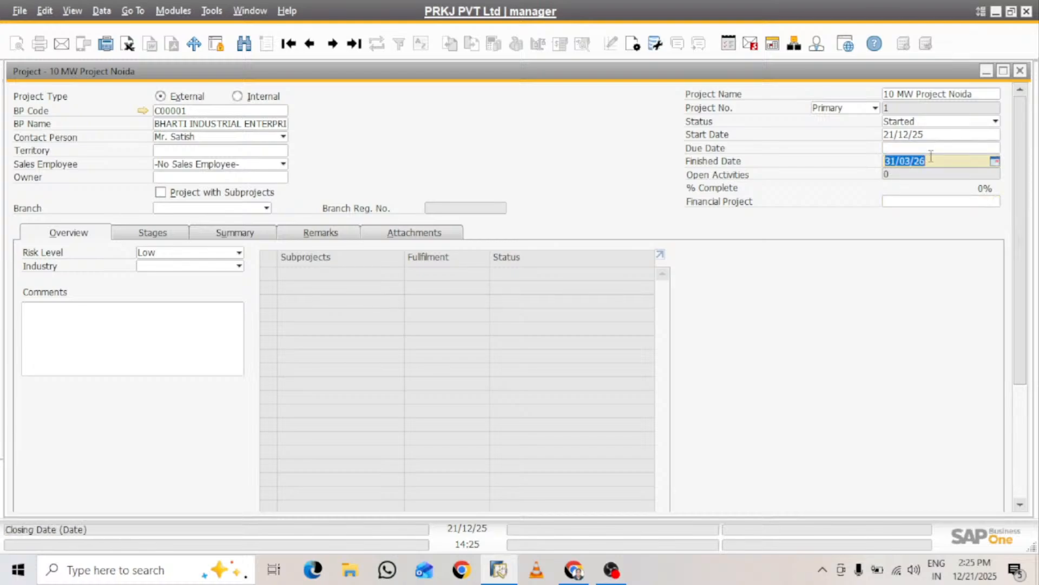
left_click(928, 148)
key("ctrl+v")
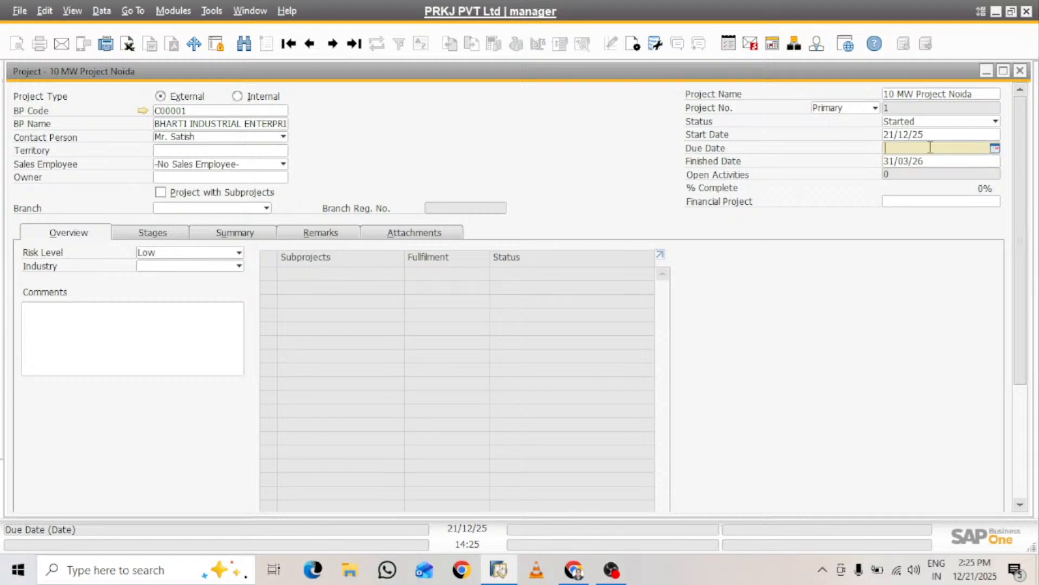
Add a new financial project with code PROJ001 and the name "10 MW Project Noida" to the projects setup
left_click(917, 201)
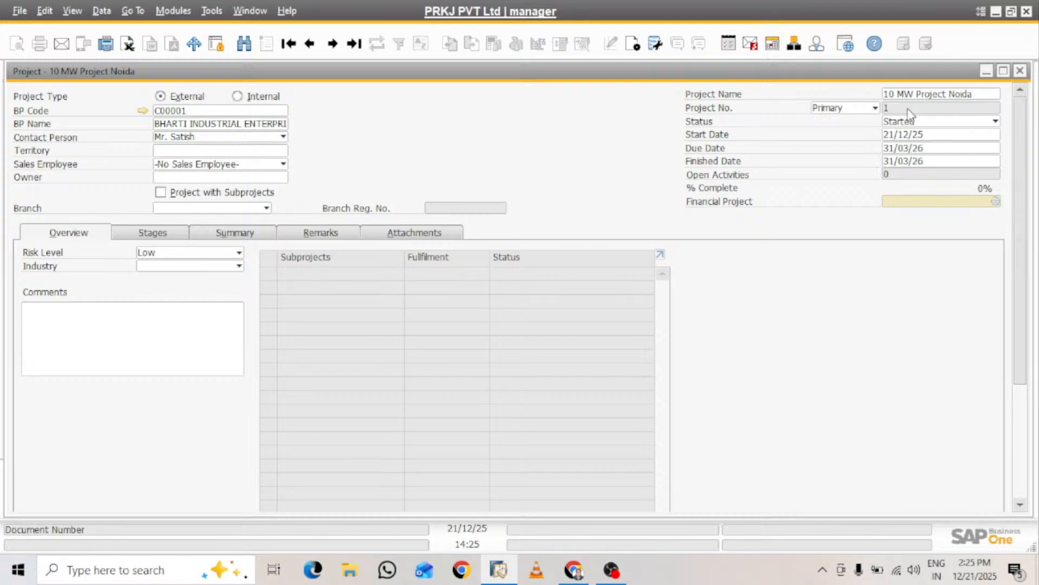
left_click(983, 93)
key("ctrl+c")
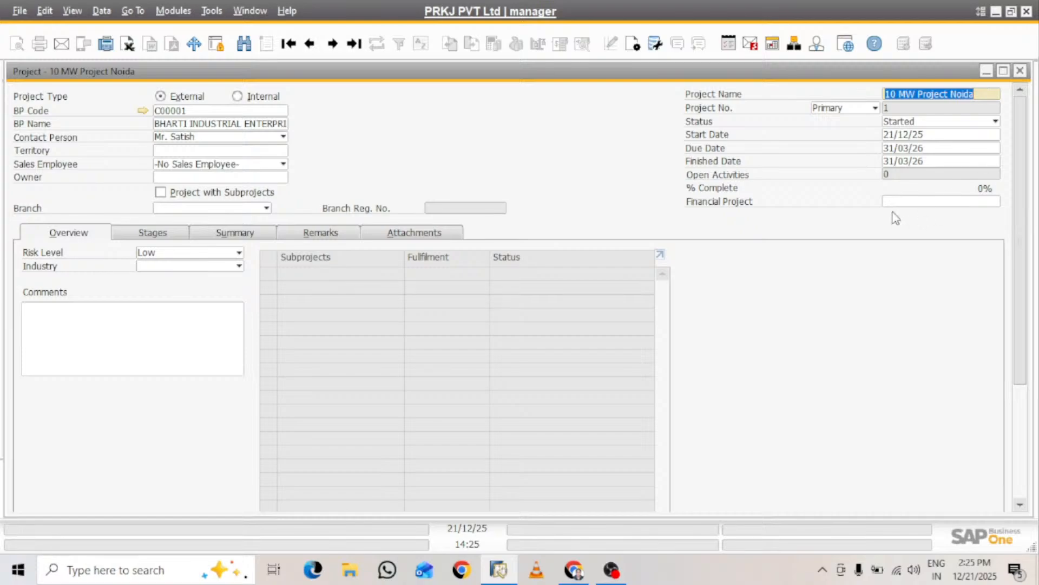
left_click(909, 202)
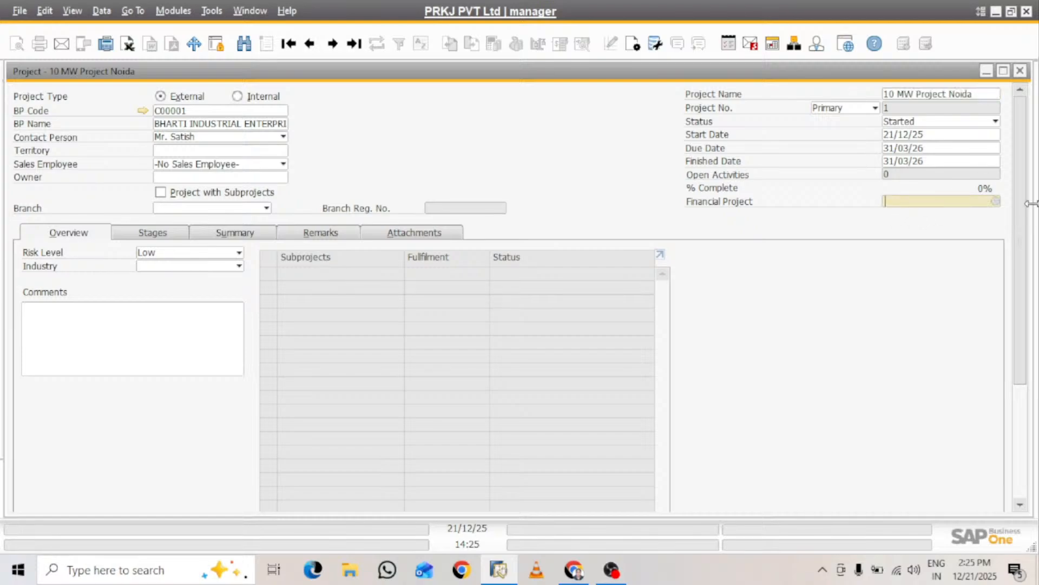
left_click(996, 200)
left_click(439, 397)
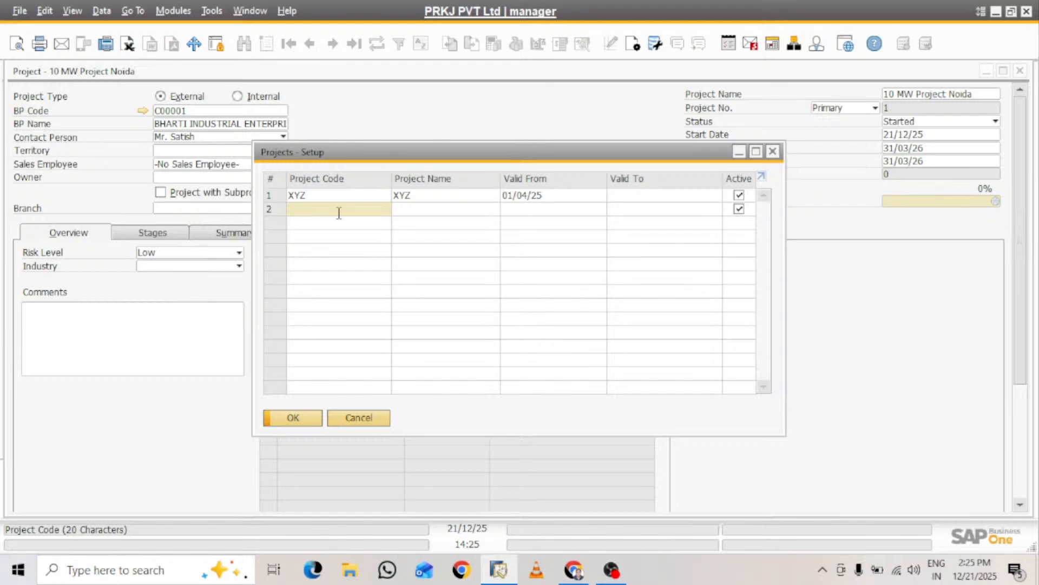
type("PRO")
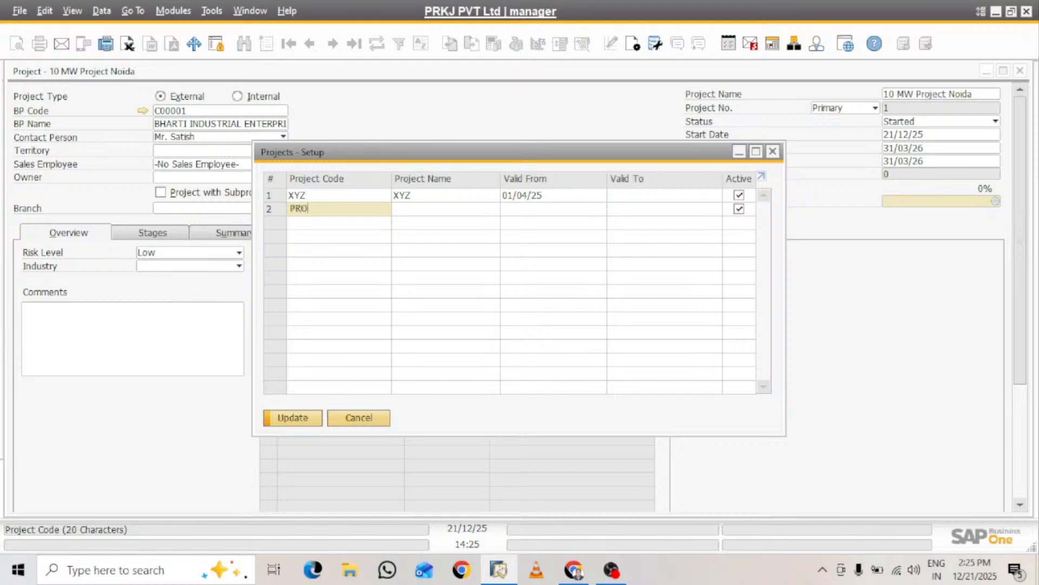
type("J001")
left_click(433, 211)
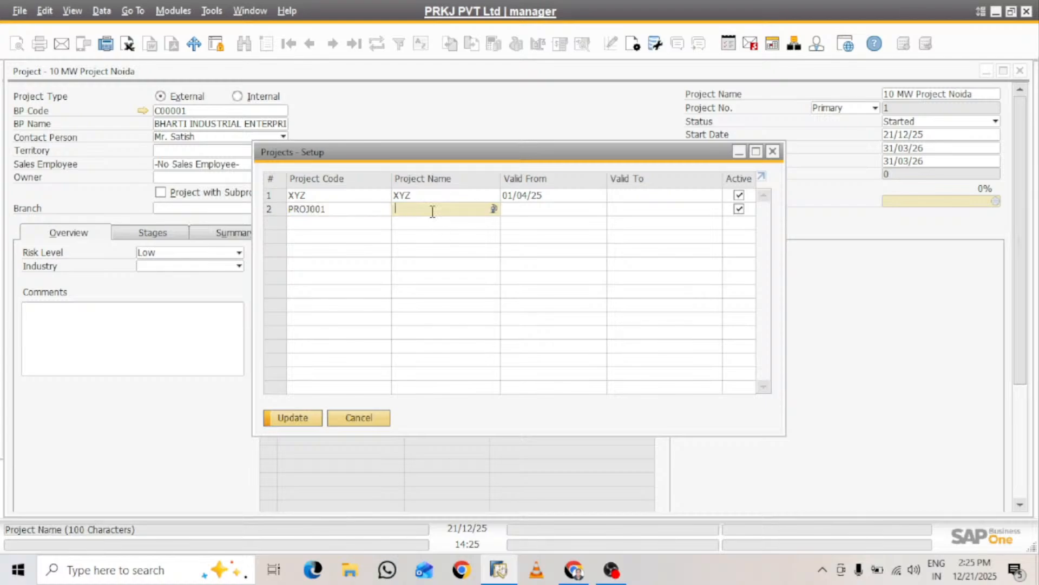
key("ctrl+v")
key("Tab")
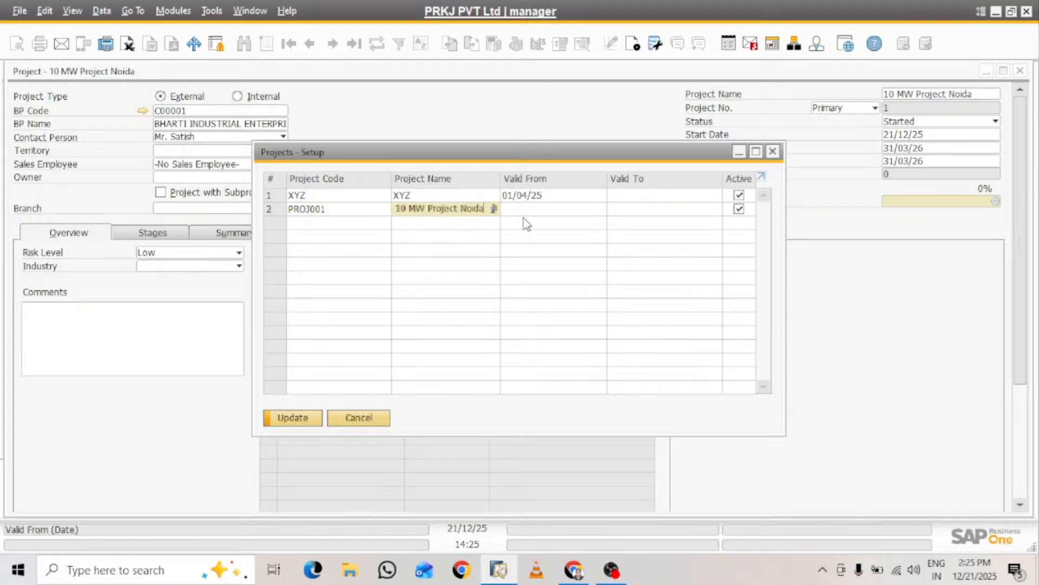
Make financial project PROJ001 valid from 21/12/25, save it and assign it to the project
left_click(525, 214)
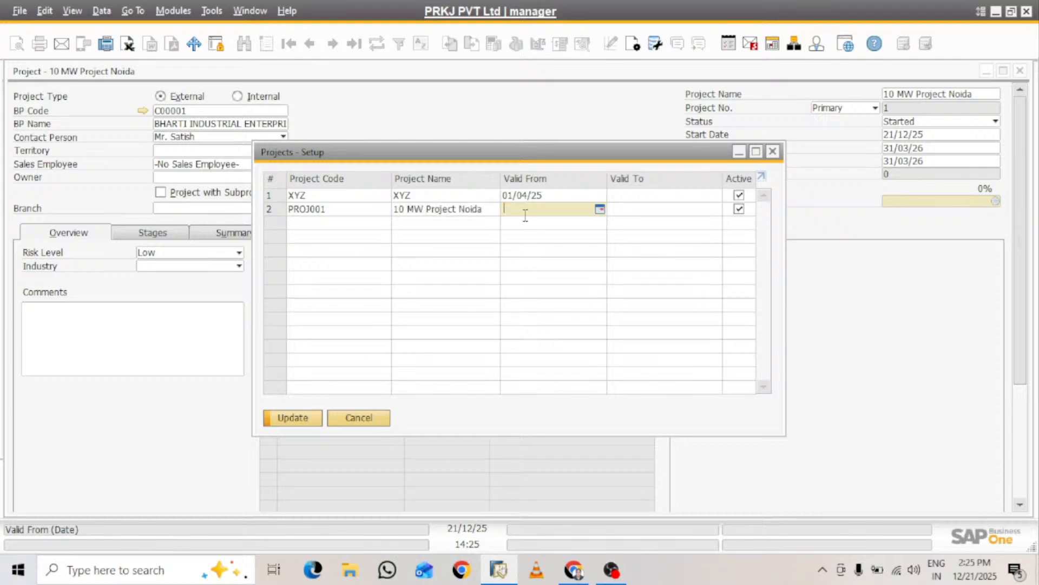
type("a")
key("Tab")
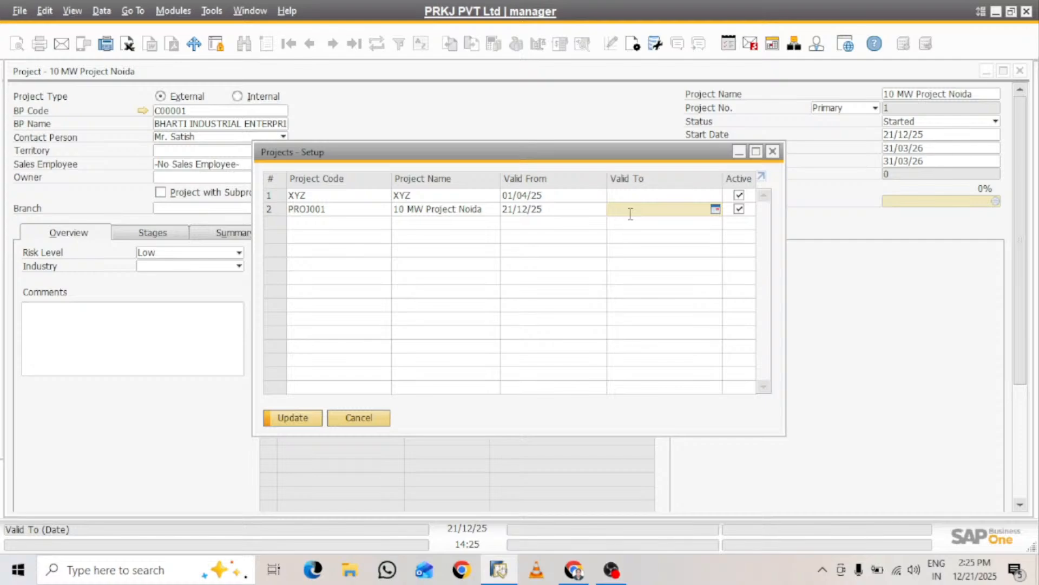
left_click(308, 419)
left_click(306, 419)
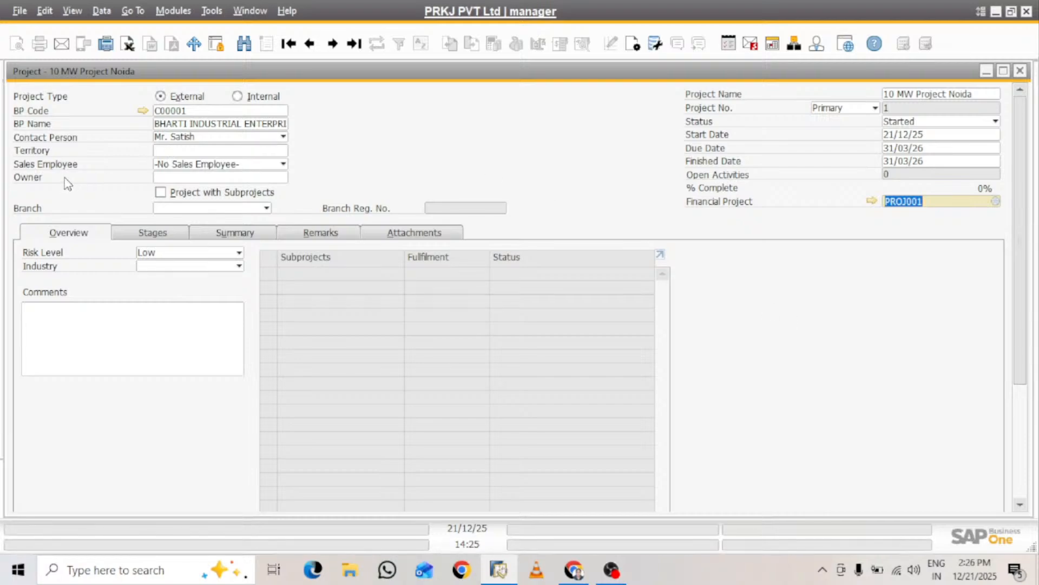
left_click(268, 177)
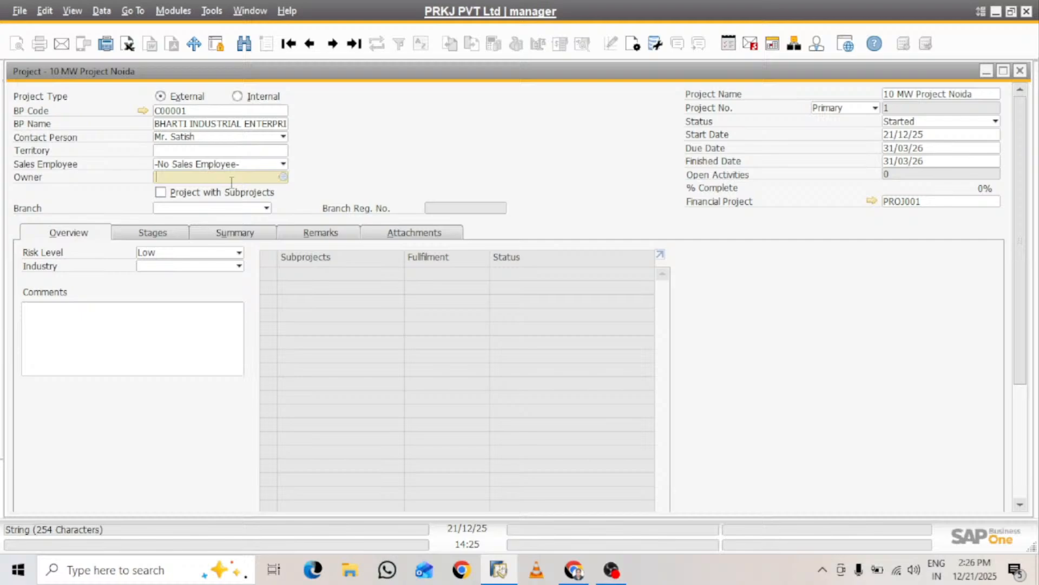
left_click(283, 178)
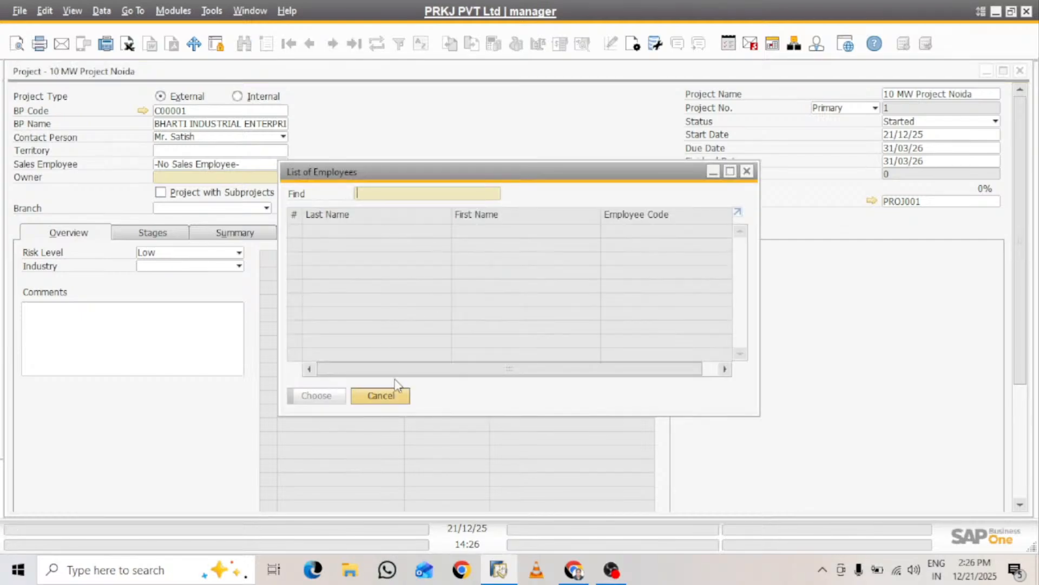
left_click(747, 171)
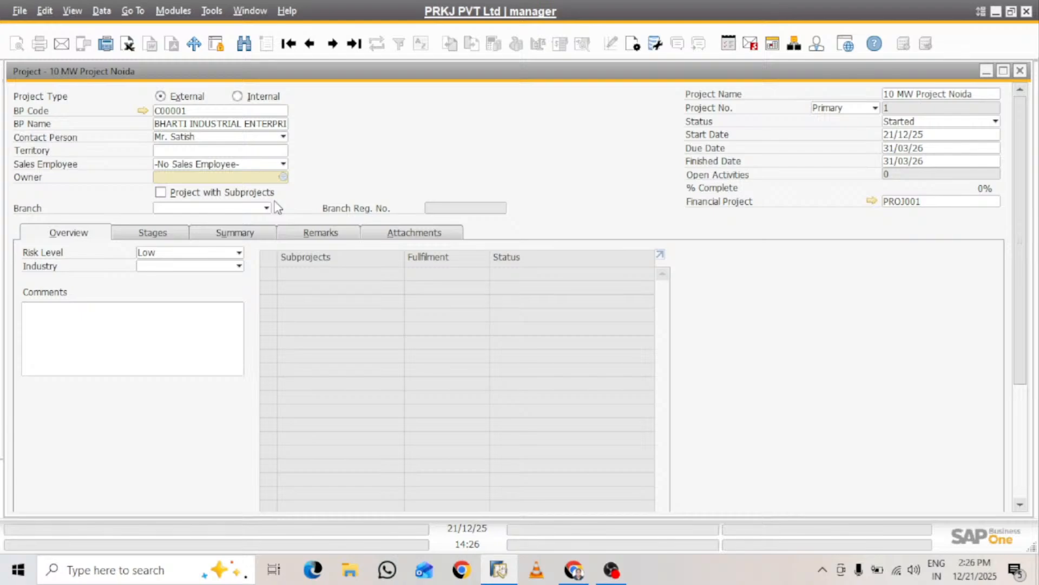
left_click(160, 192)
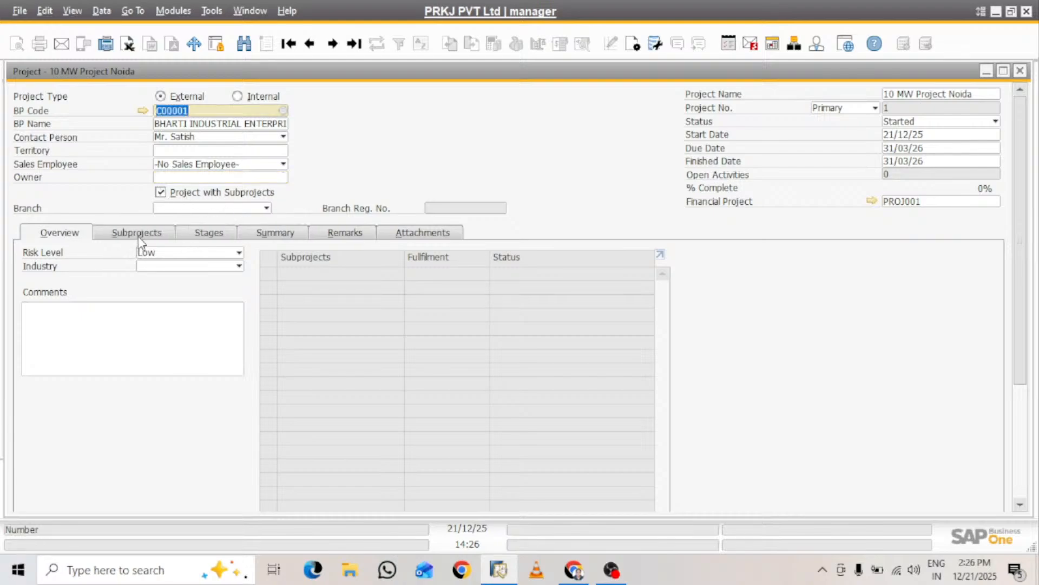
left_click(170, 192)
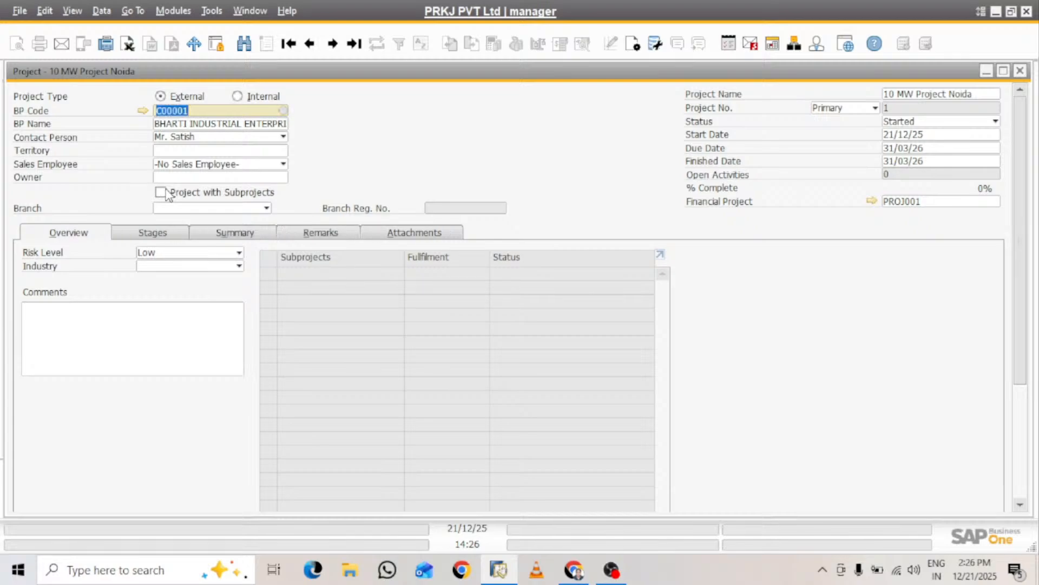
Assign the project to the branch PRKJ PVT Ltd and review the available risk levels
left_click(200, 208)
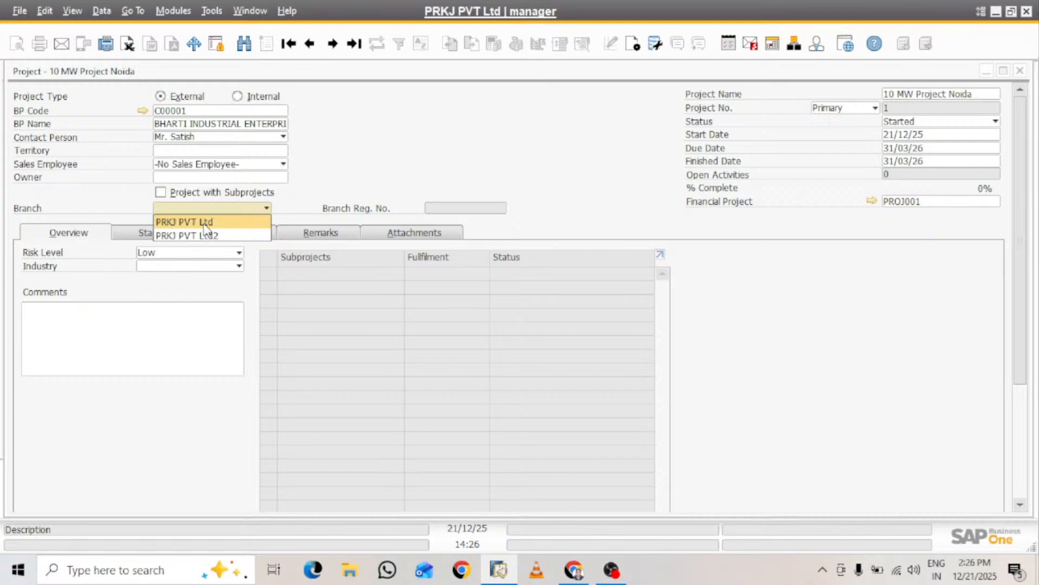
left_click(204, 223)
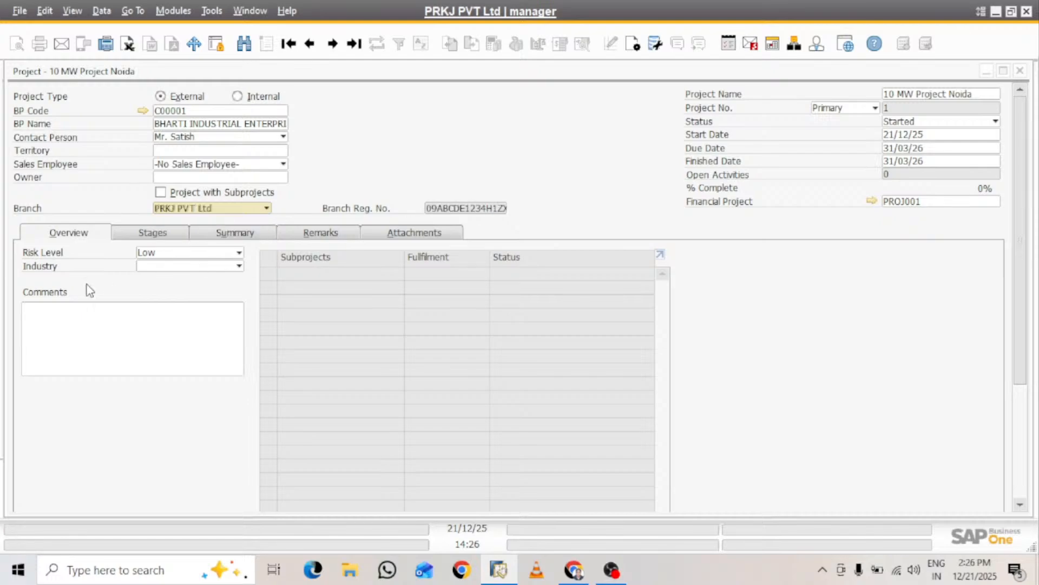
left_click(220, 266)
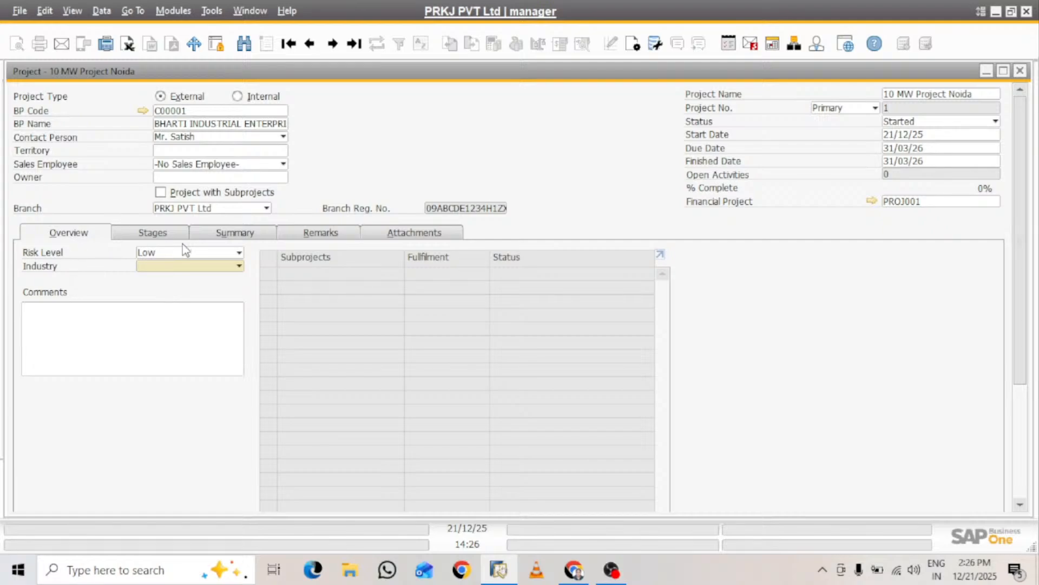
left_click(238, 252)
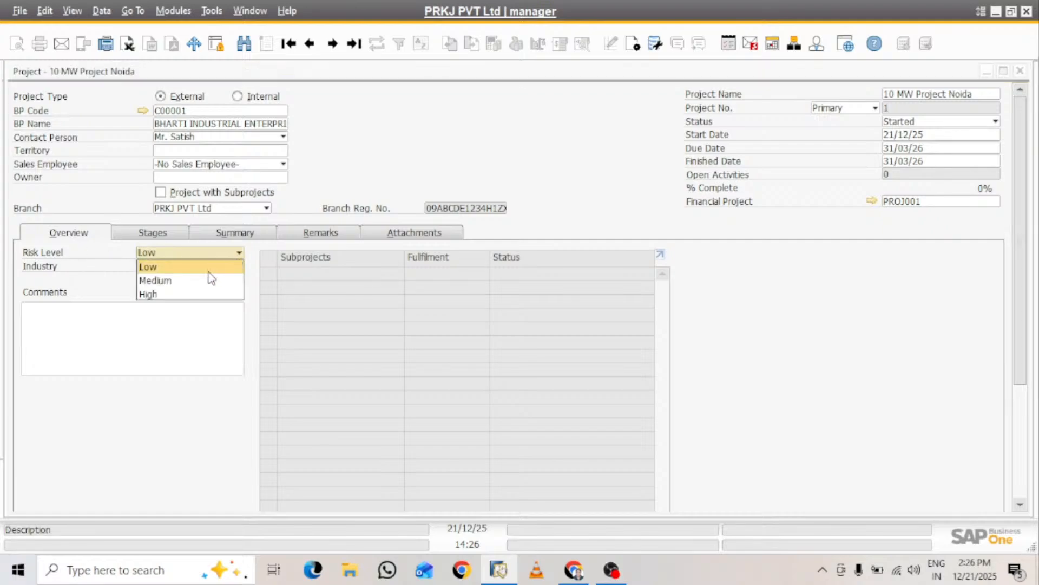
left_click(83, 278)
Define a new industry for the project with the name "Solar Project"
left_click(192, 265)
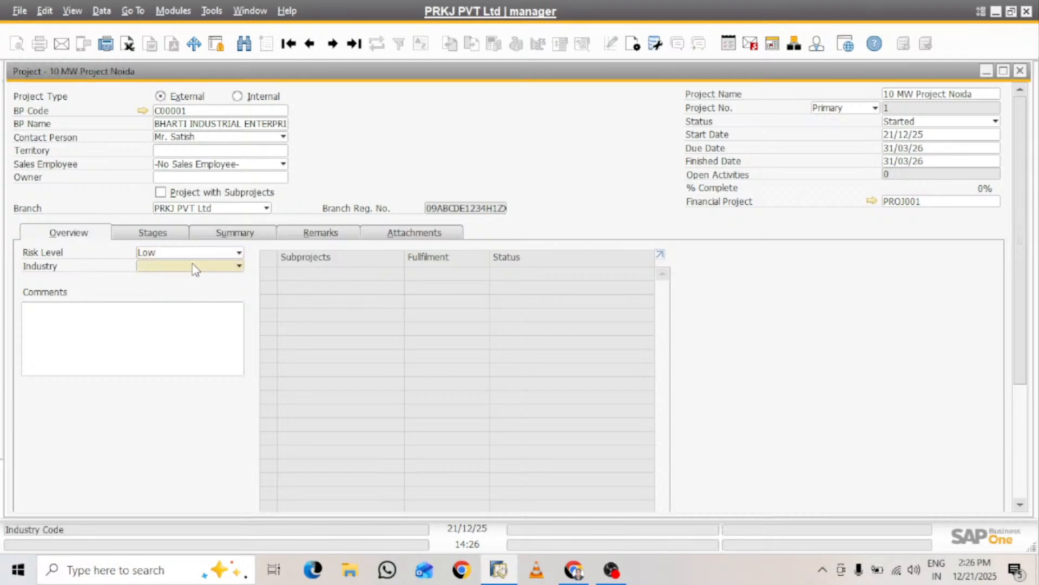
left_click(163, 310)
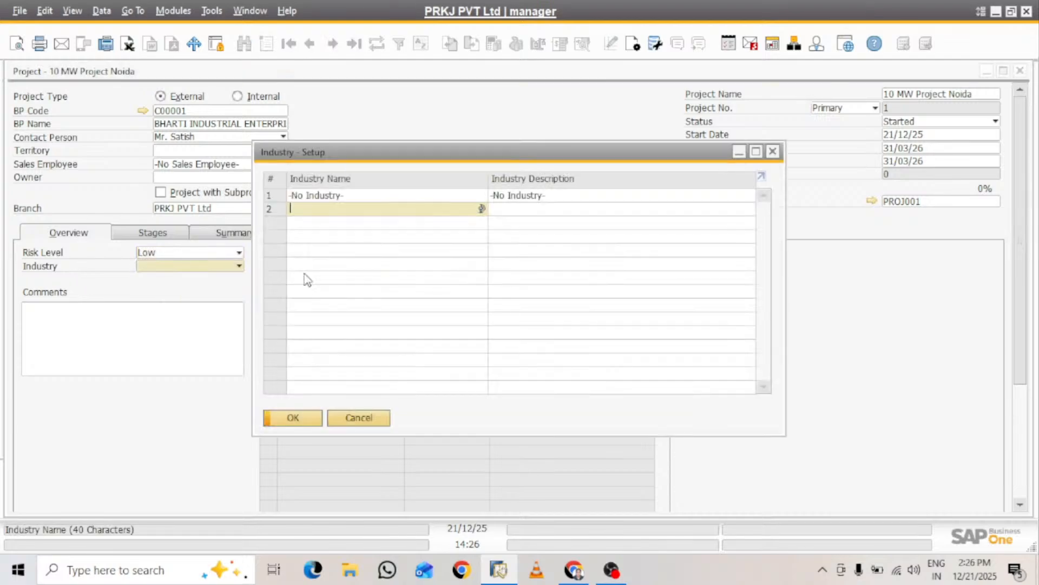
type("Solar ")
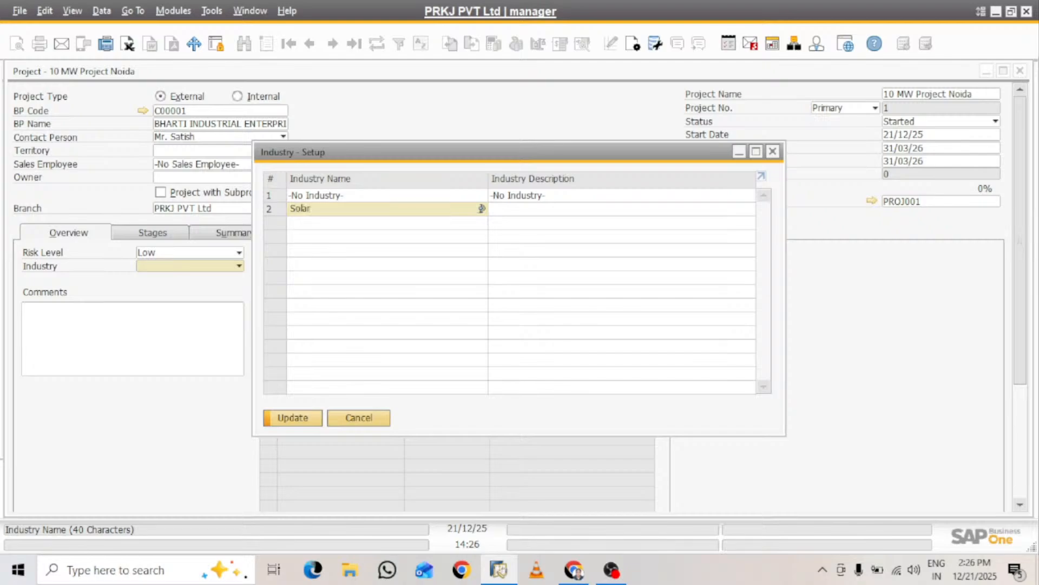
type("Project")
Describe the new industry as "Solar Project EPC", save it and assign it to the project
left_click(275, 209)
key("ctrl+c")
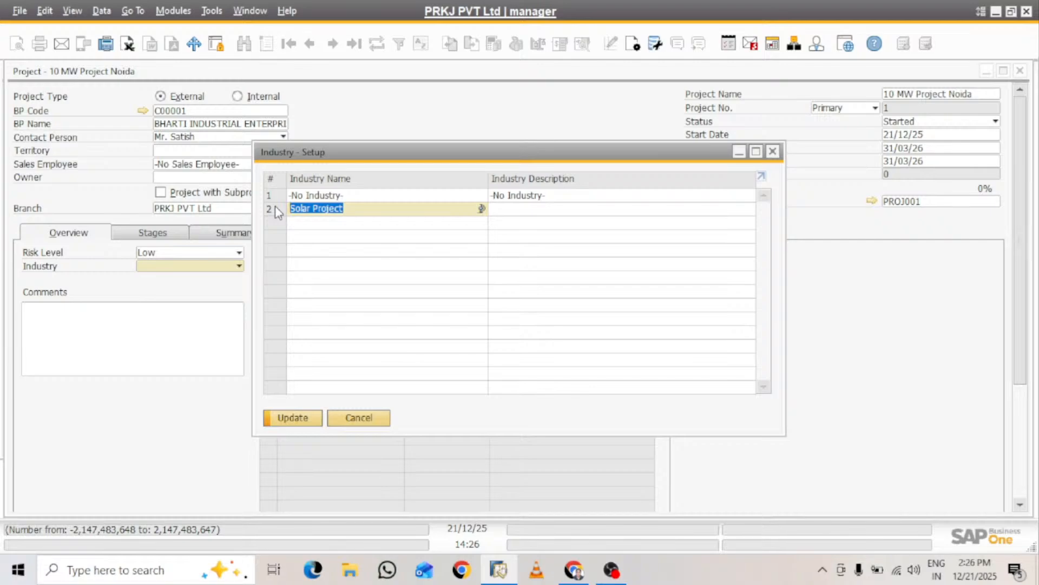
left_click(561, 209)
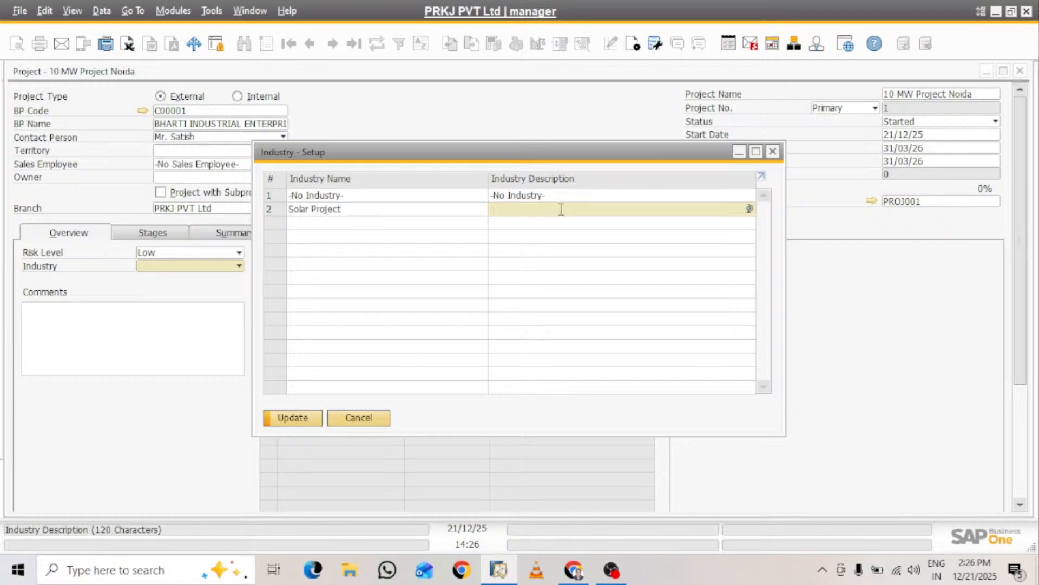
key("ctrl+v")
type("EPC")
key("Return")
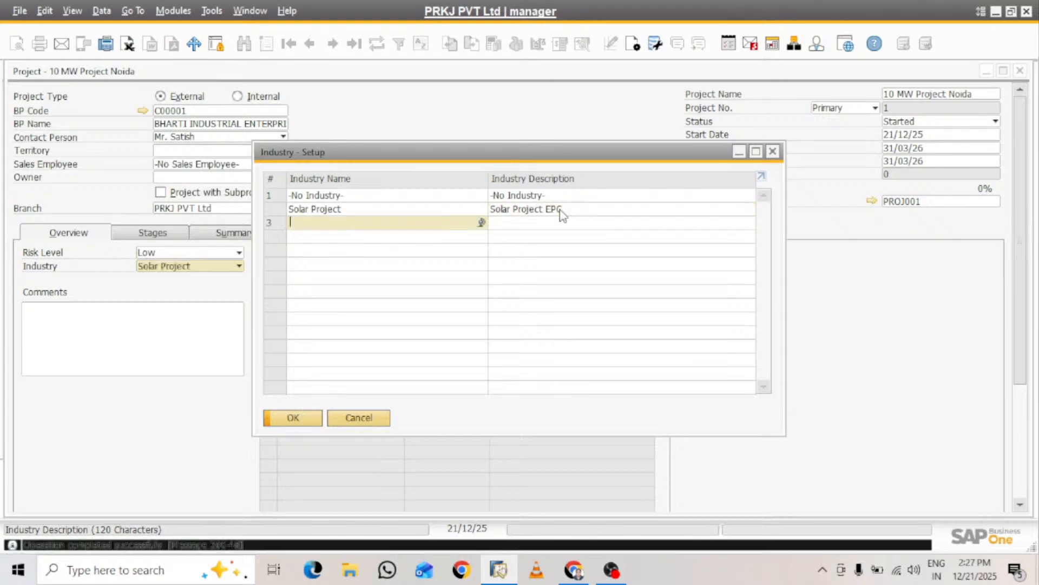
left_click(304, 422)
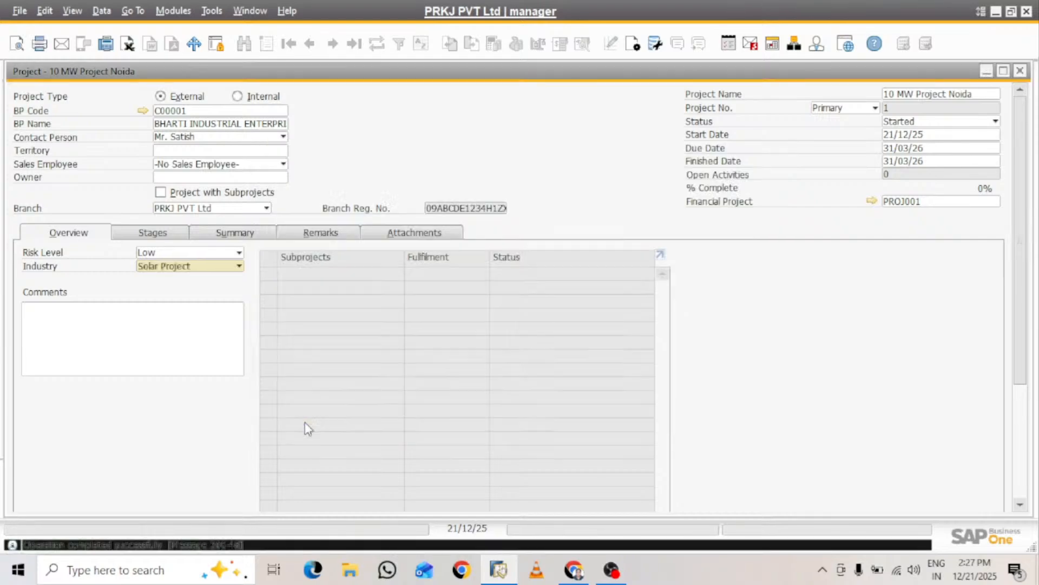
left_click(186, 348)
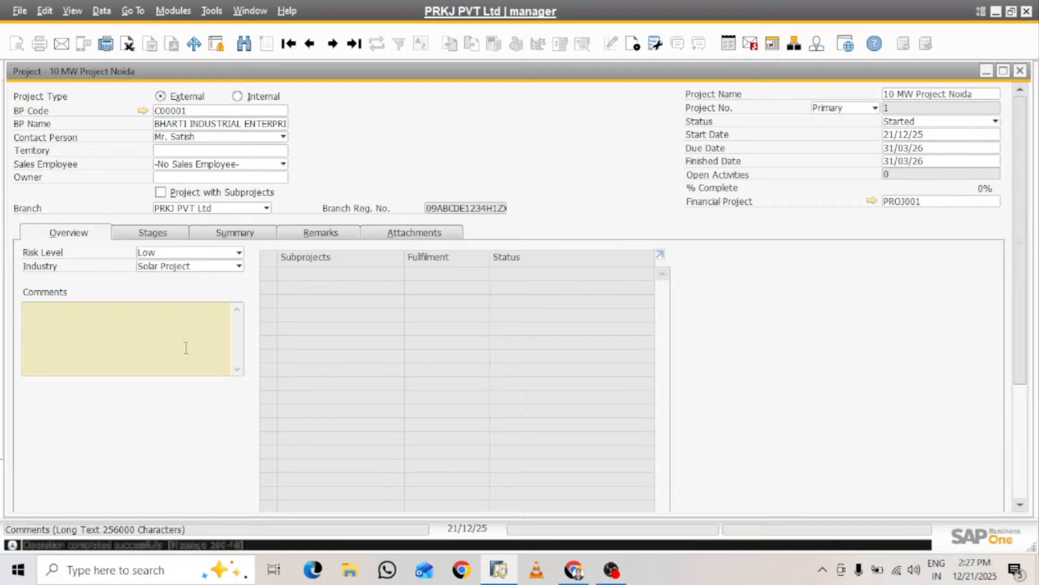
In the first row of the project's stages, set the start date to 21/12/25 and both due and finished dates to 23/12/25
left_click(160, 231)
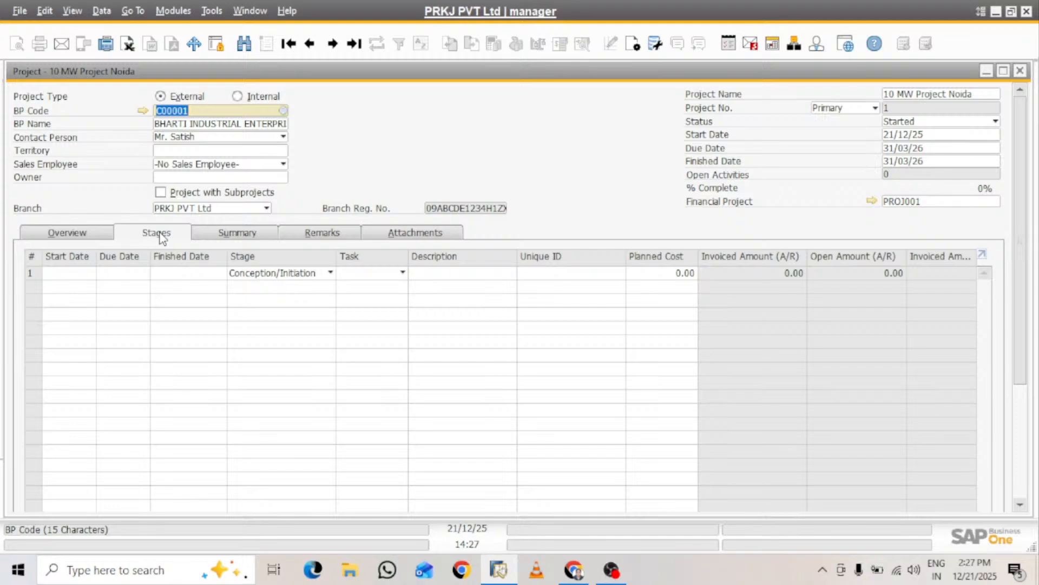
left_click(87, 277)
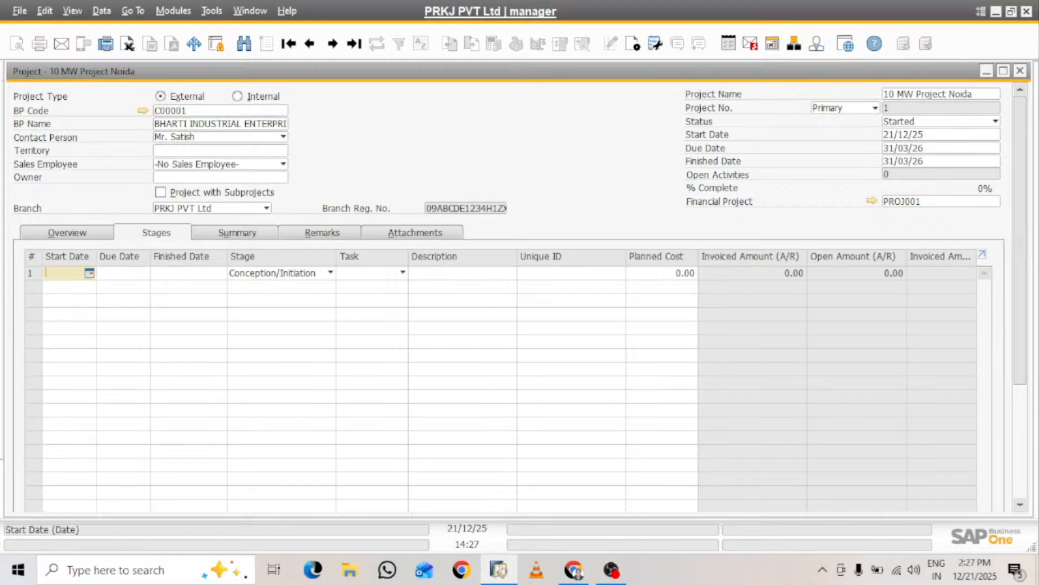
type("s")
key("Tab")
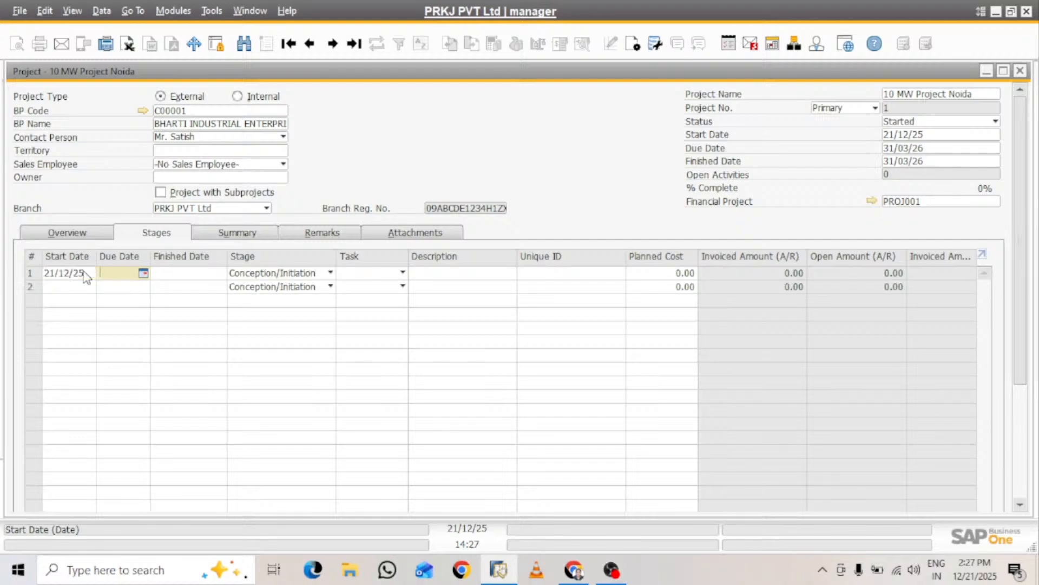
left_click(143, 273)
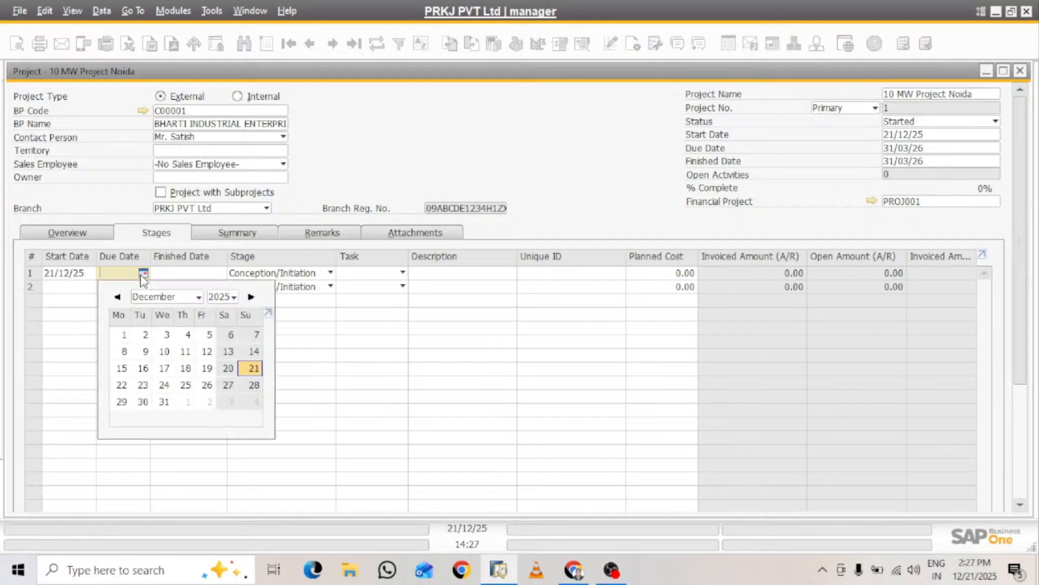
left_click(143, 385)
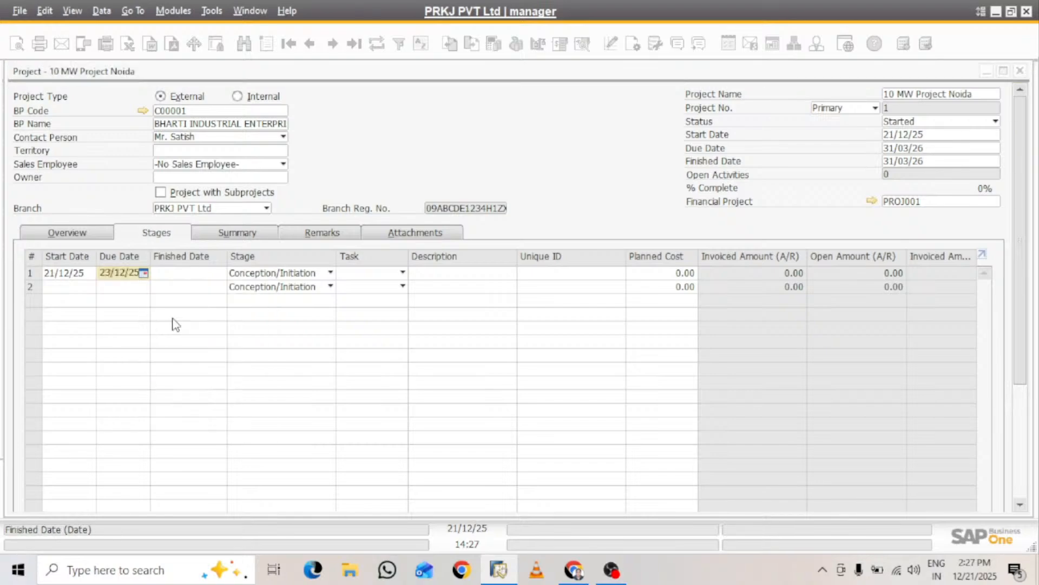
left_click(181, 278)
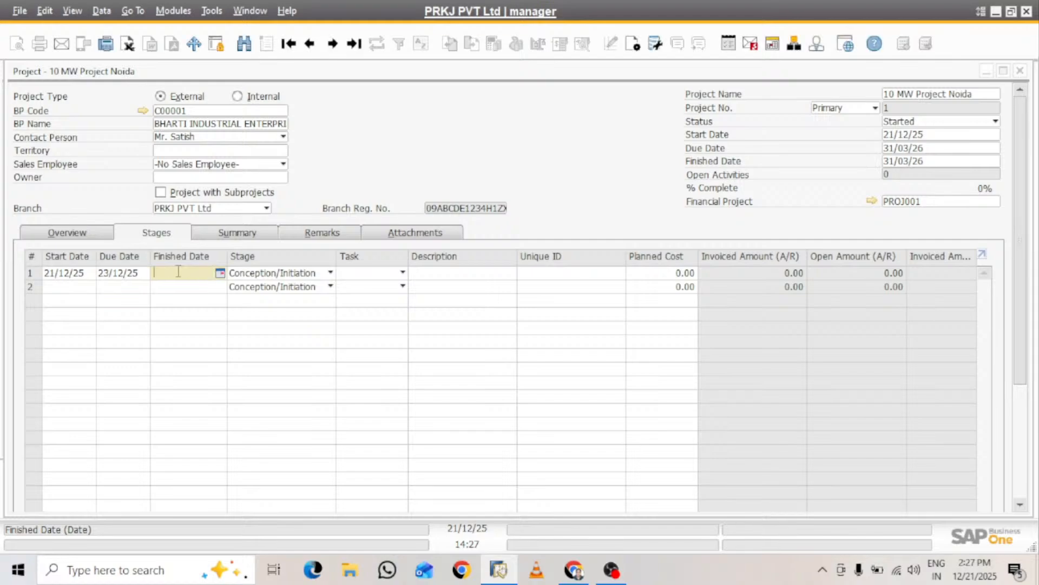
type("23")
key("Tab")
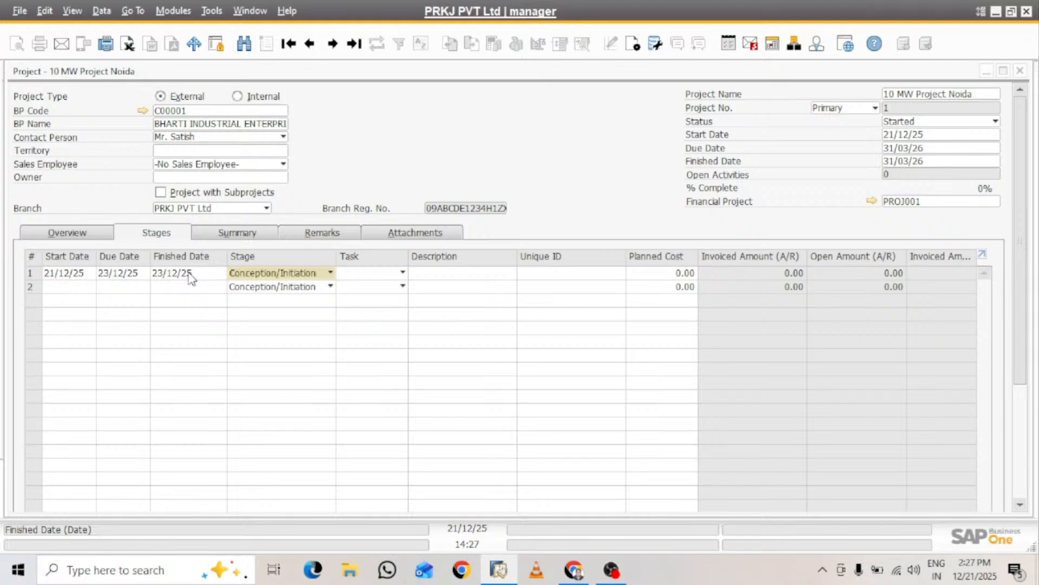
Set the stage of the first row to Definition/Planning
left_click(330, 274)
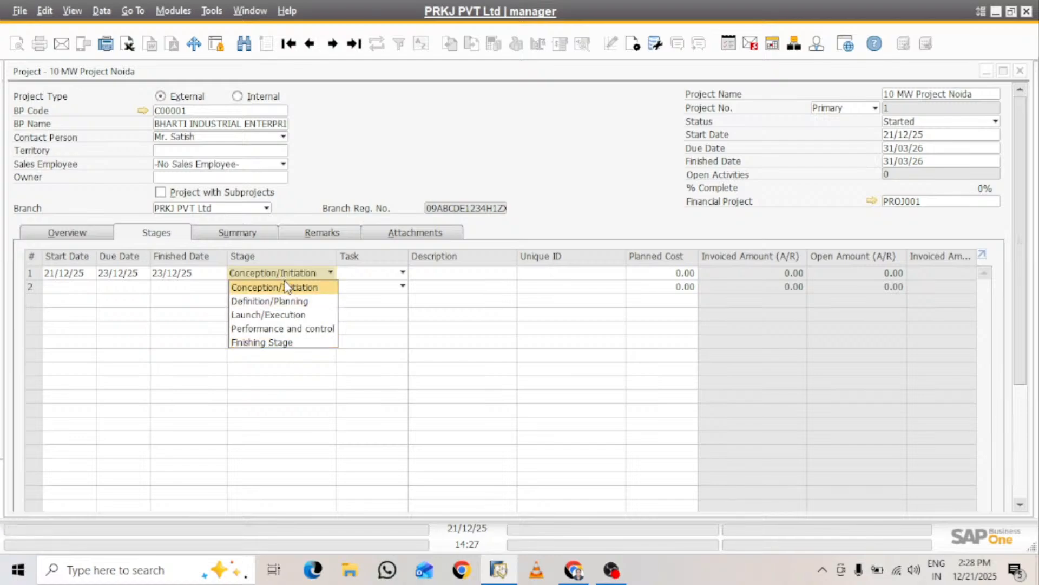
left_click(282, 343)
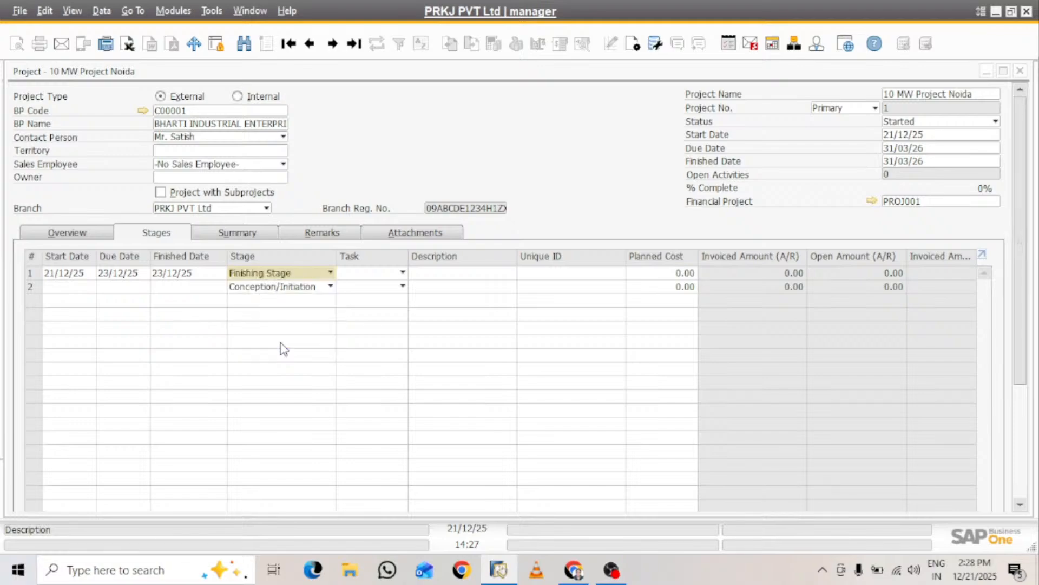
left_click(330, 272)
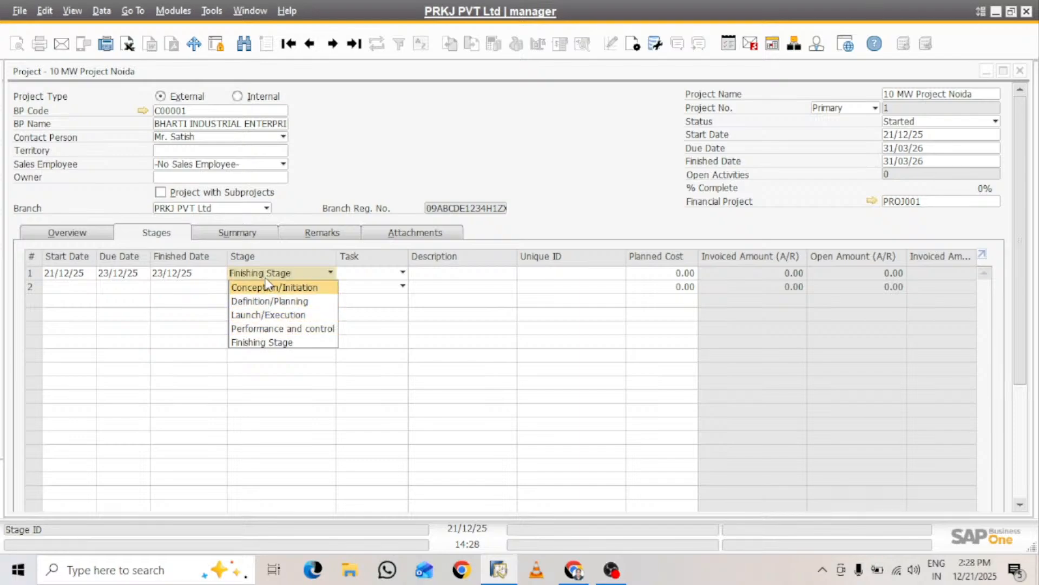
left_click(301, 379)
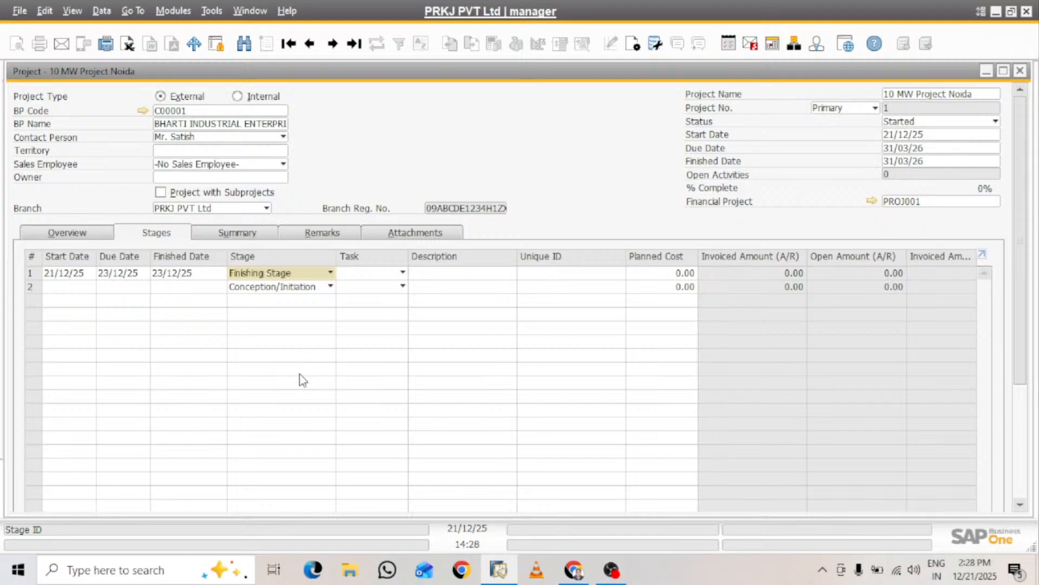
left_click(317, 276)
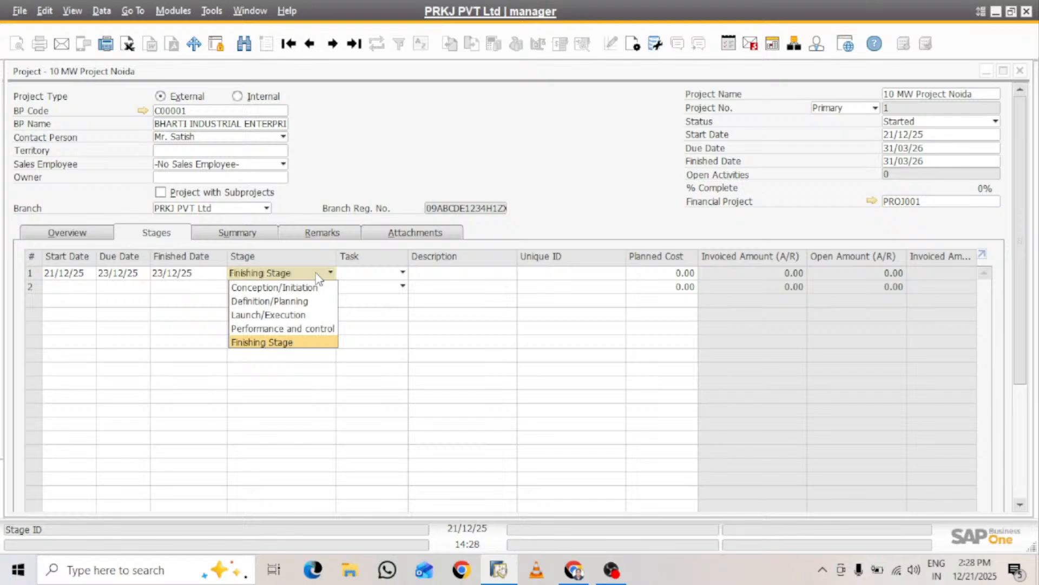
left_click(308, 301)
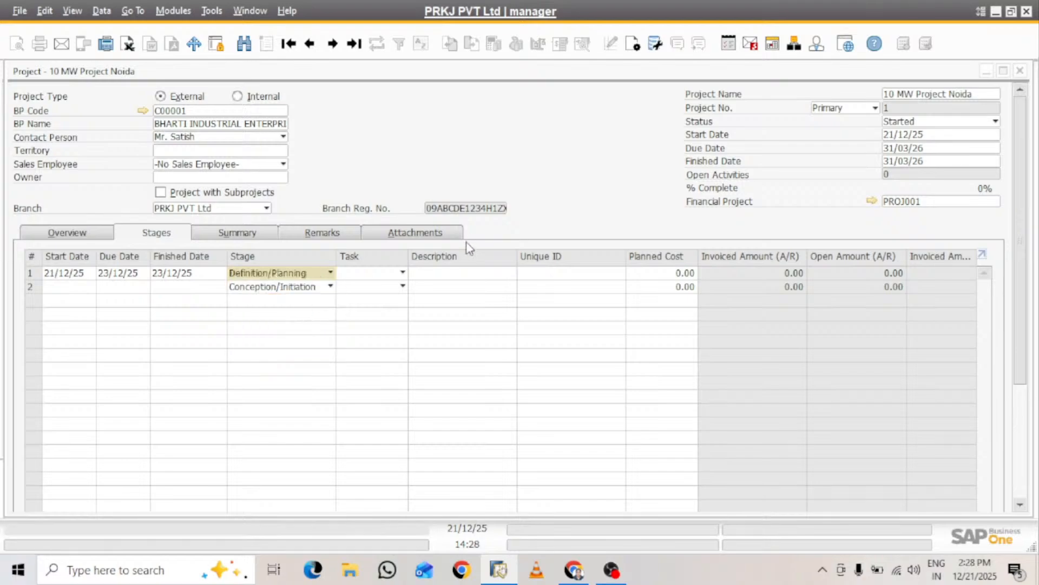
Define and save a new task named "Project Visit and Project Fencing and Foundation" from the first stage row
left_click(395, 274)
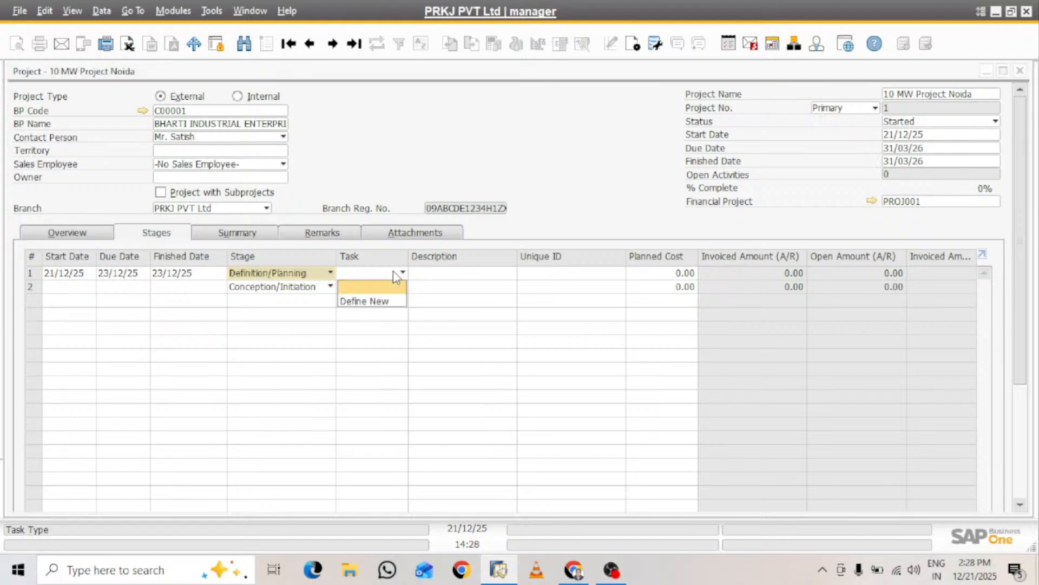
left_click(364, 301)
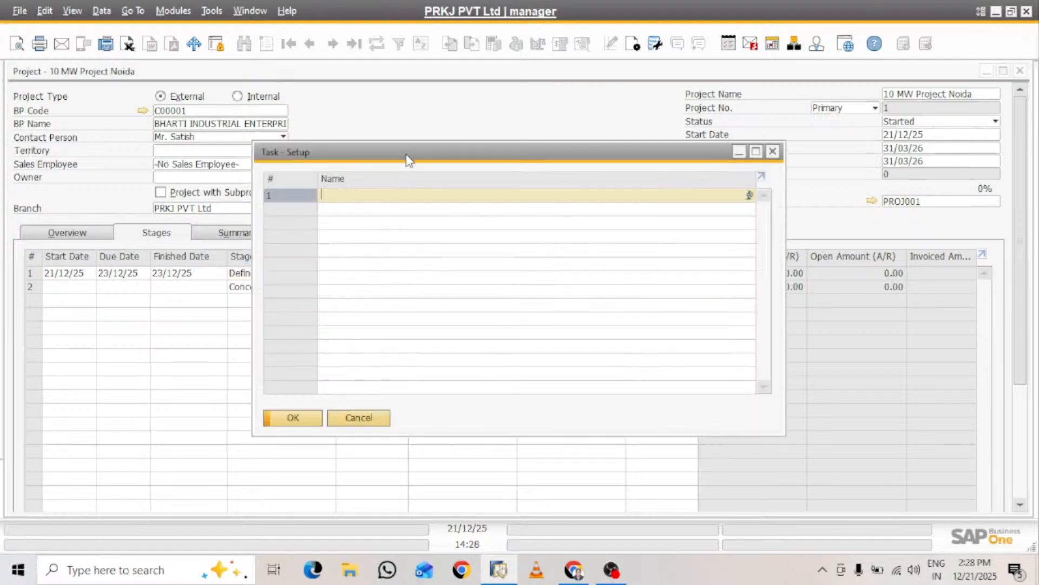
type("Pr")
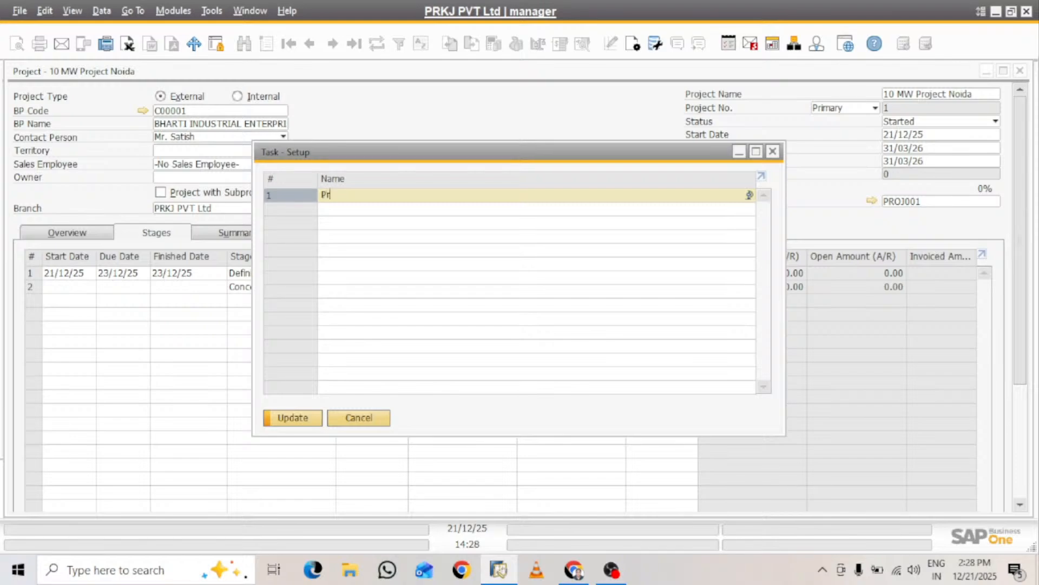
type("oject Visit and")
type("Project ")
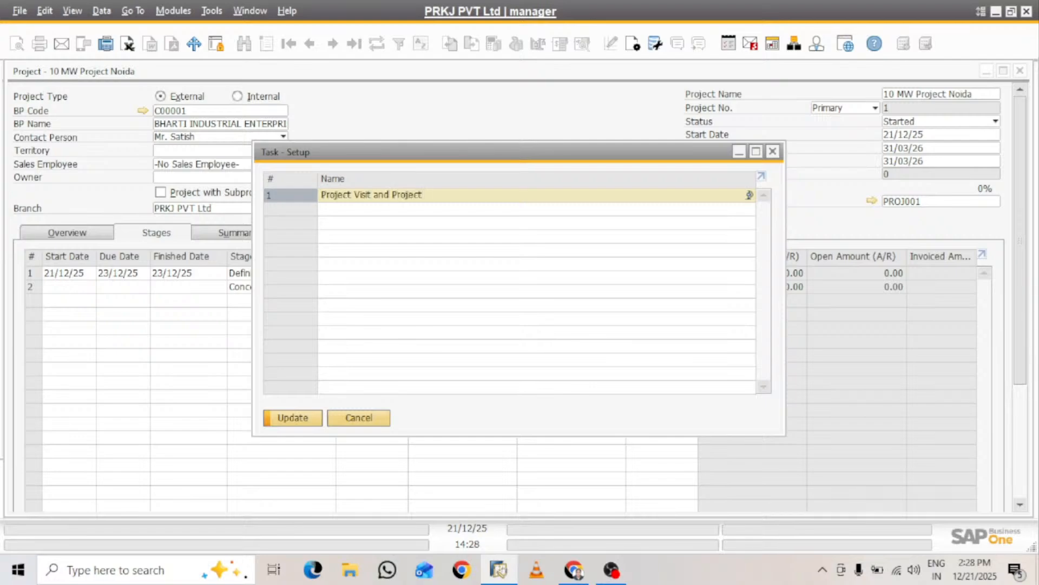
type("Fencing and Fou")
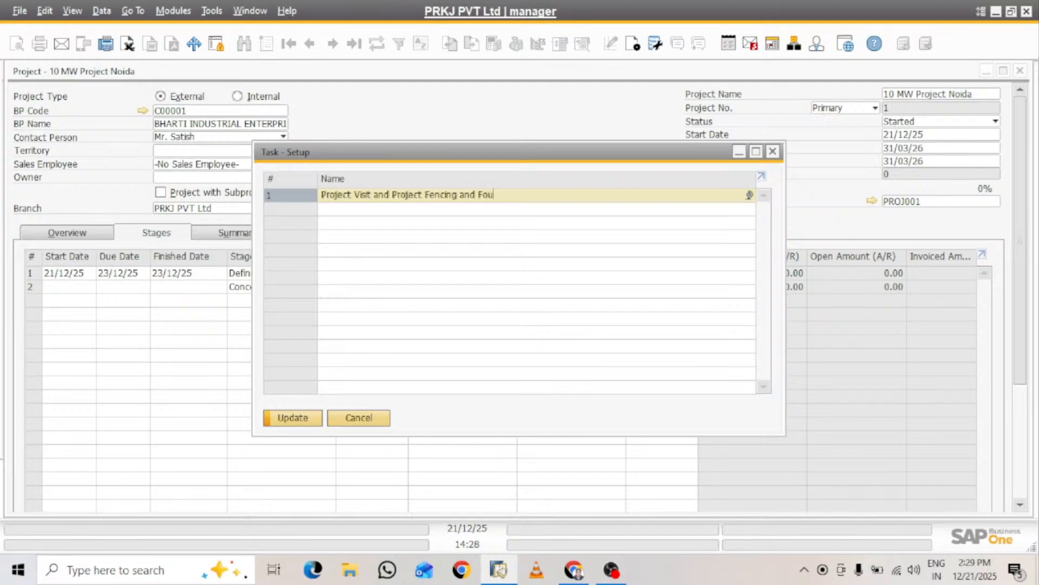
type("ndation")
left_click(309, 422)
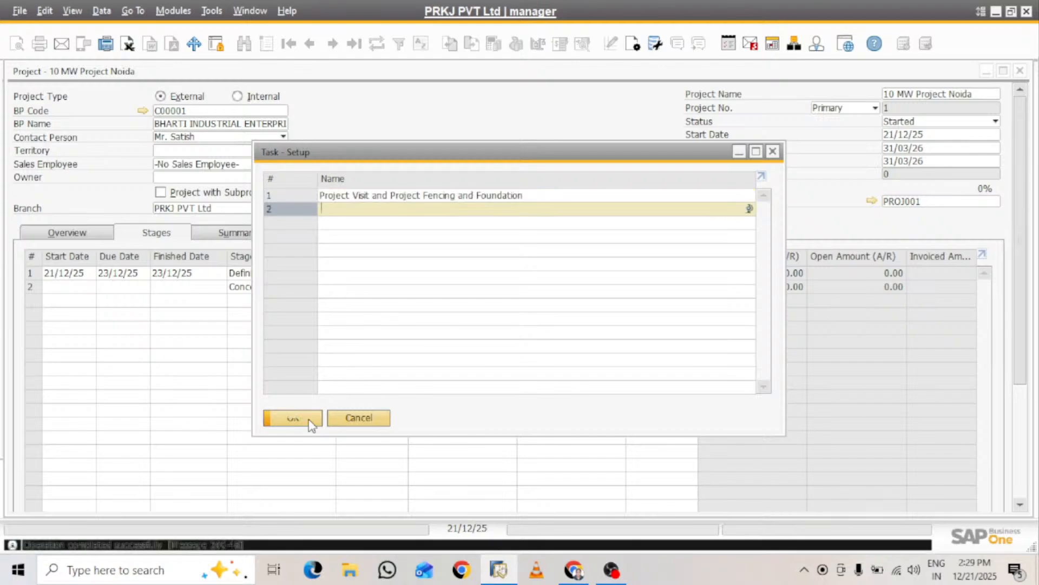
left_click(364, 422)
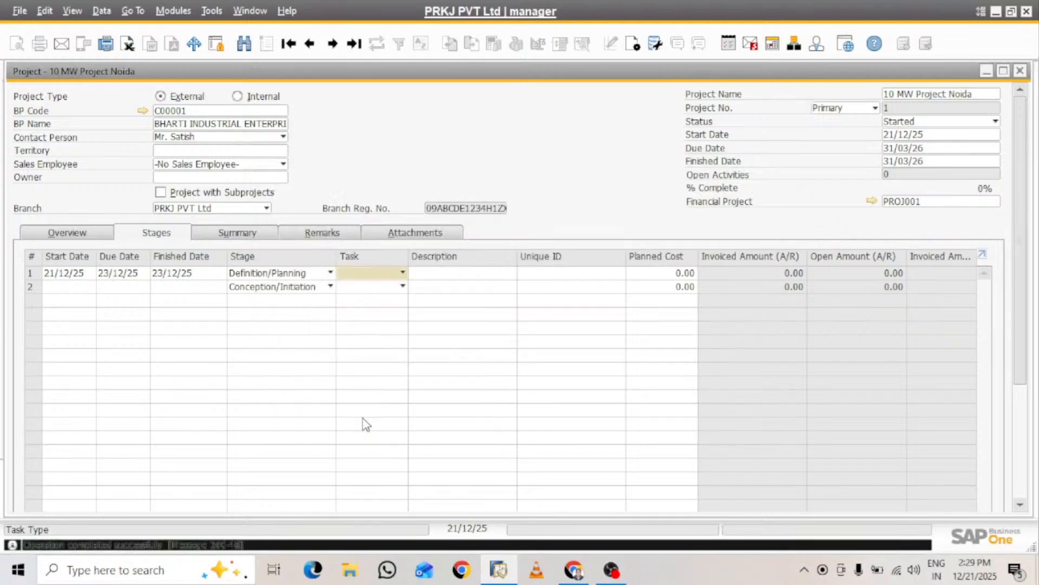
Assign the task "Project Visit and Project Fencing and Foundation" to the first stage row
left_click(403, 273)
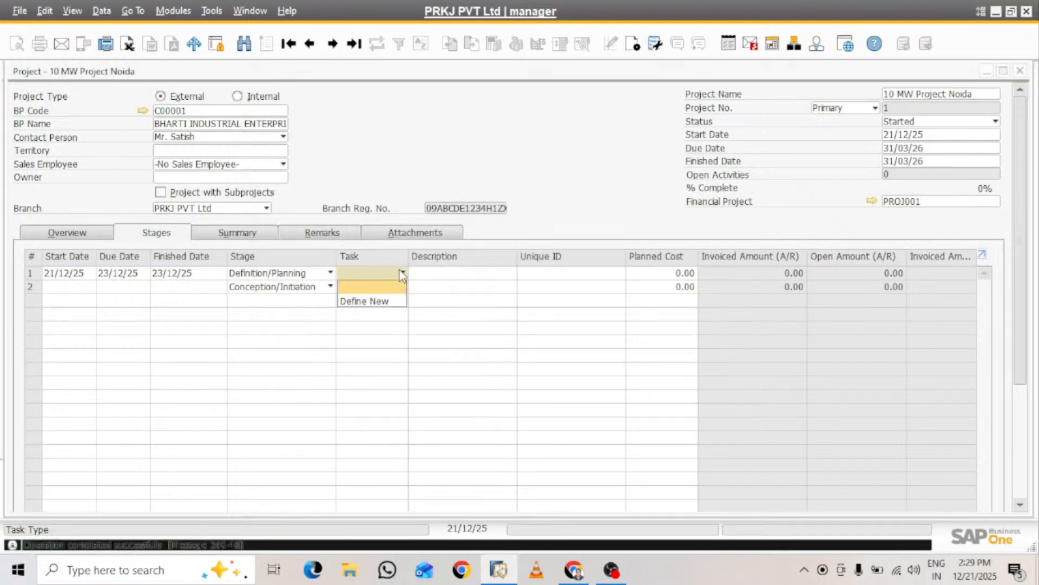
left_click(375, 302)
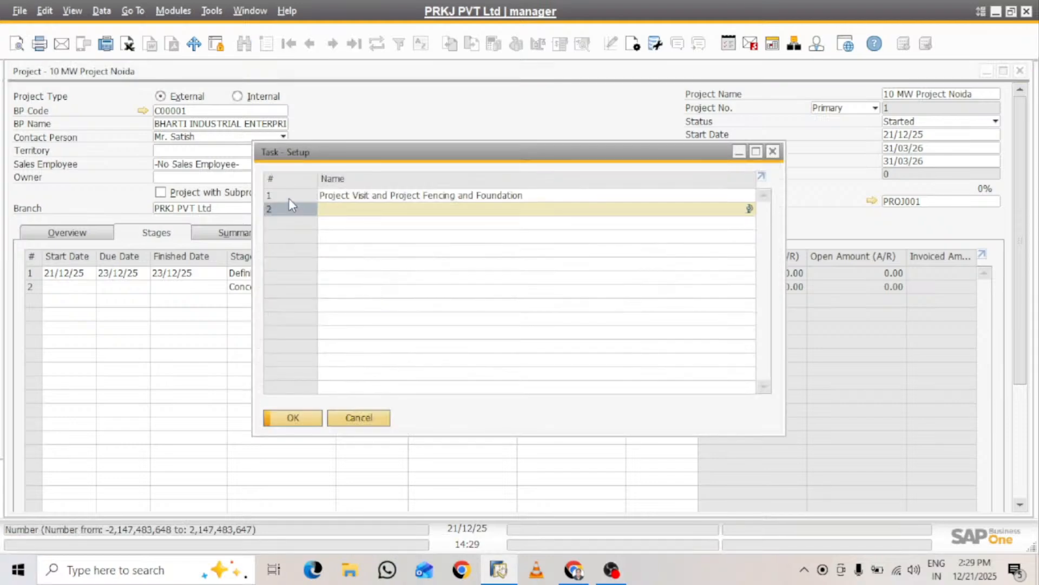
left_click(288, 197)
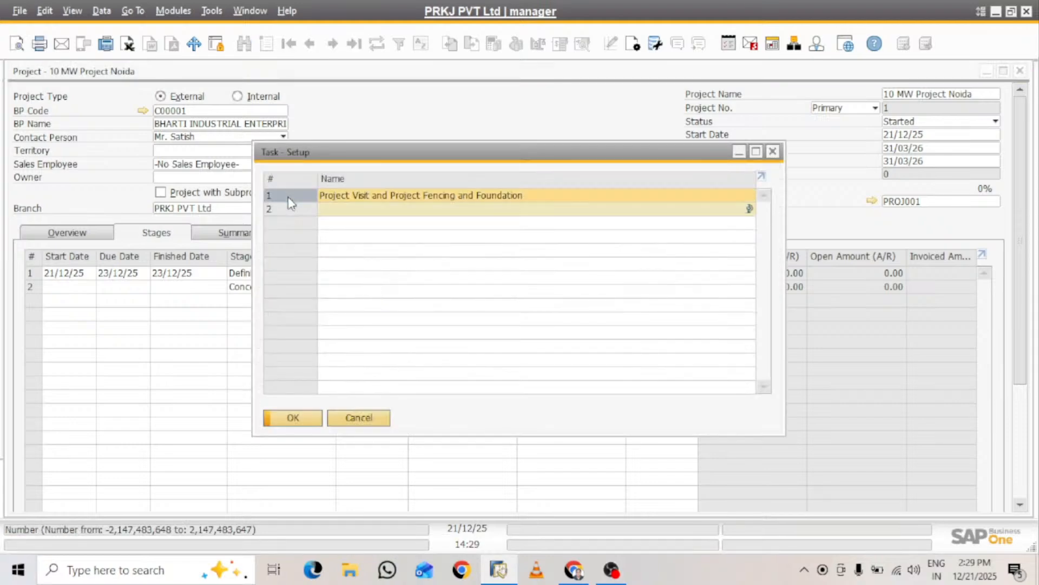
left_click(293, 418)
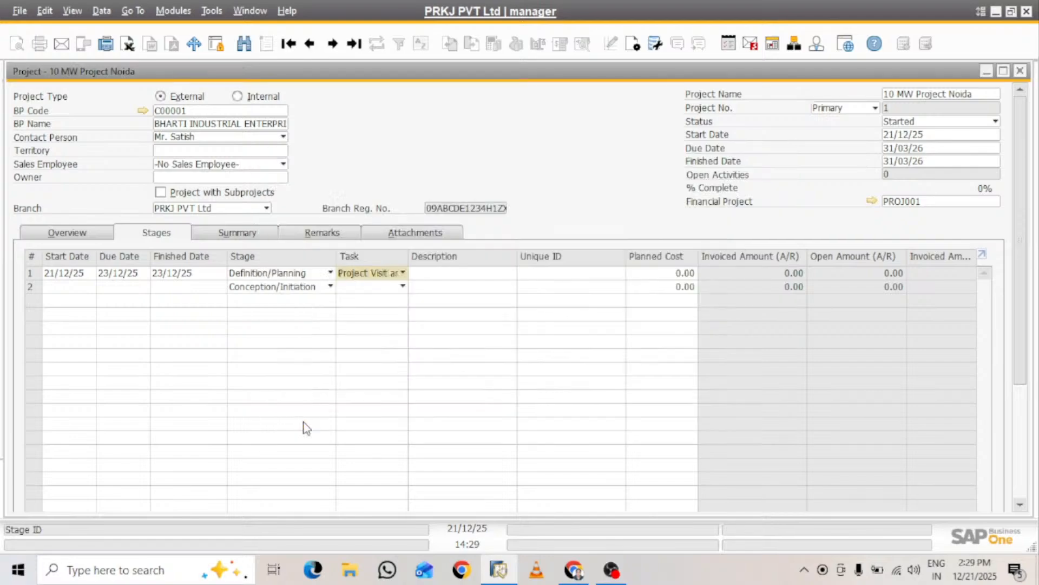
Copy the task name "Project Visit and Project Fencing and Foundation" into the description of the first stage row
left_click(467, 277)
left_click(399, 275)
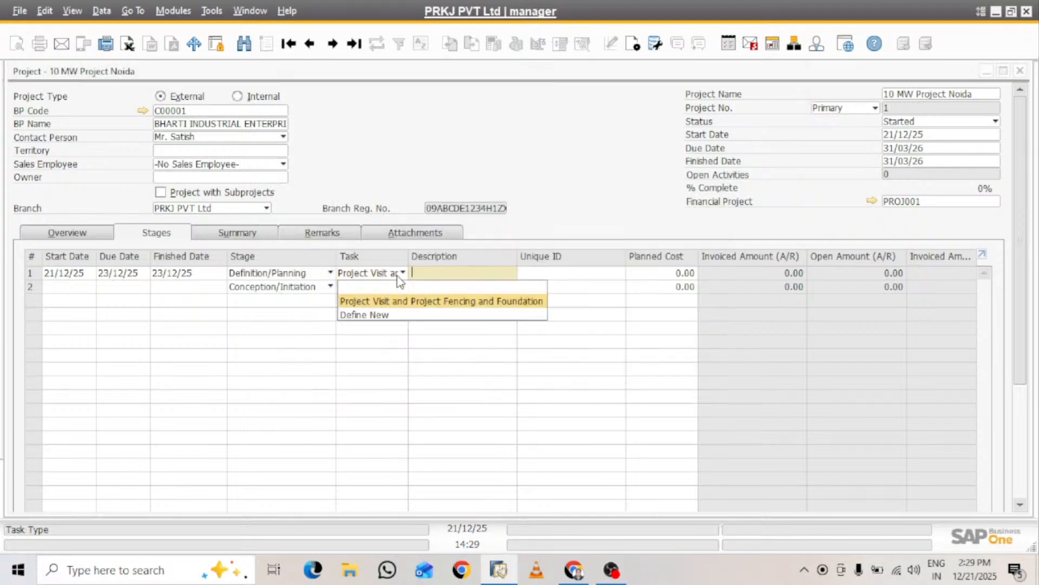
left_click(364, 314)
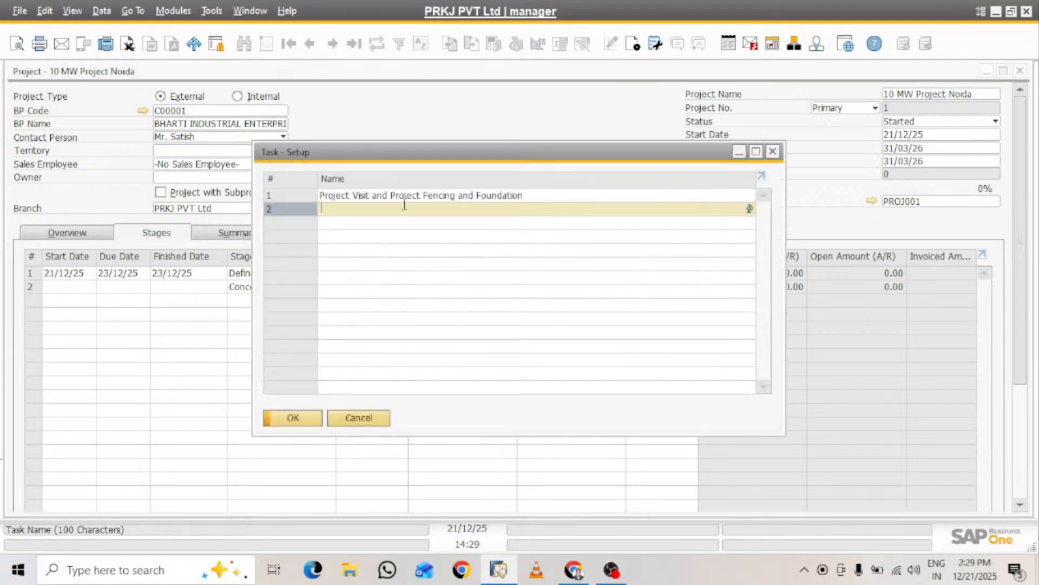
left_click(559, 190)
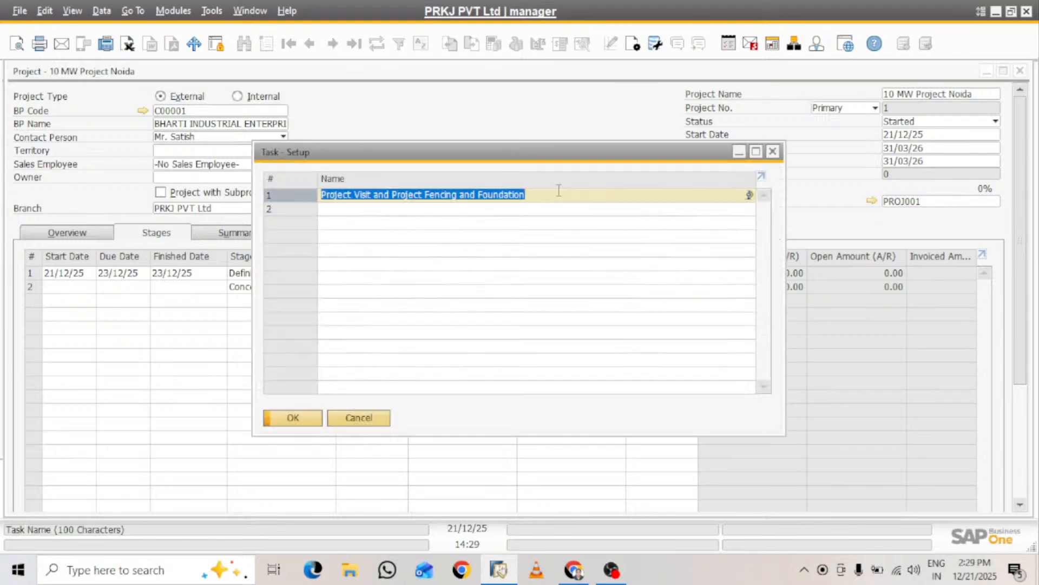
left_click(777, 157)
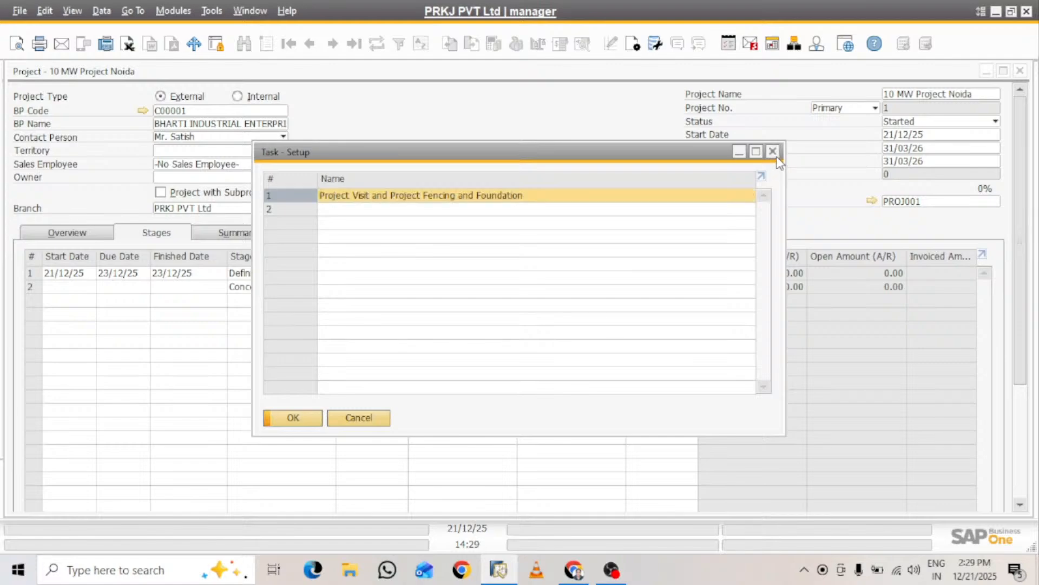
left_click(483, 273)
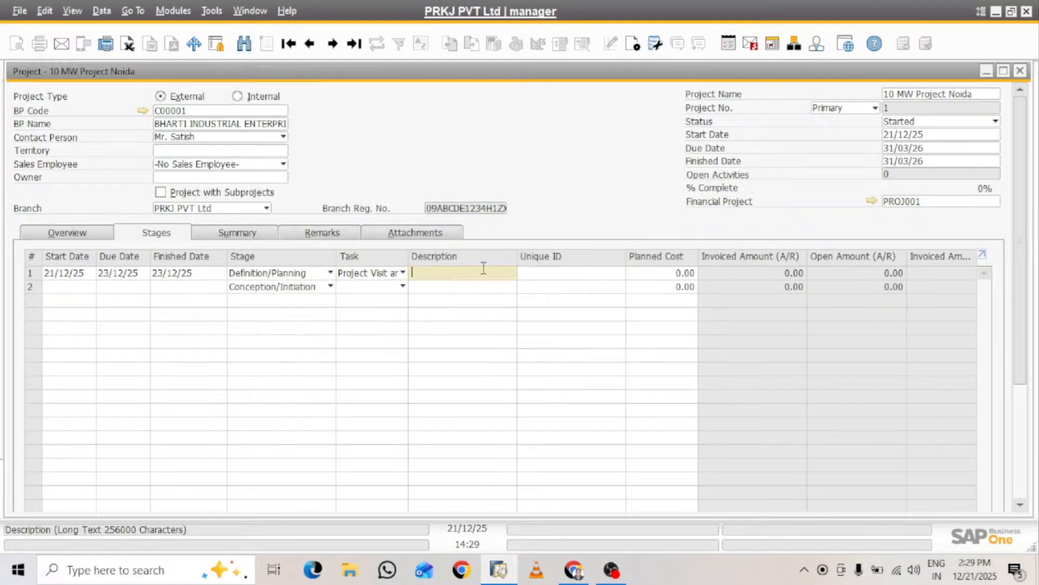
type("Fencing and Foundation")
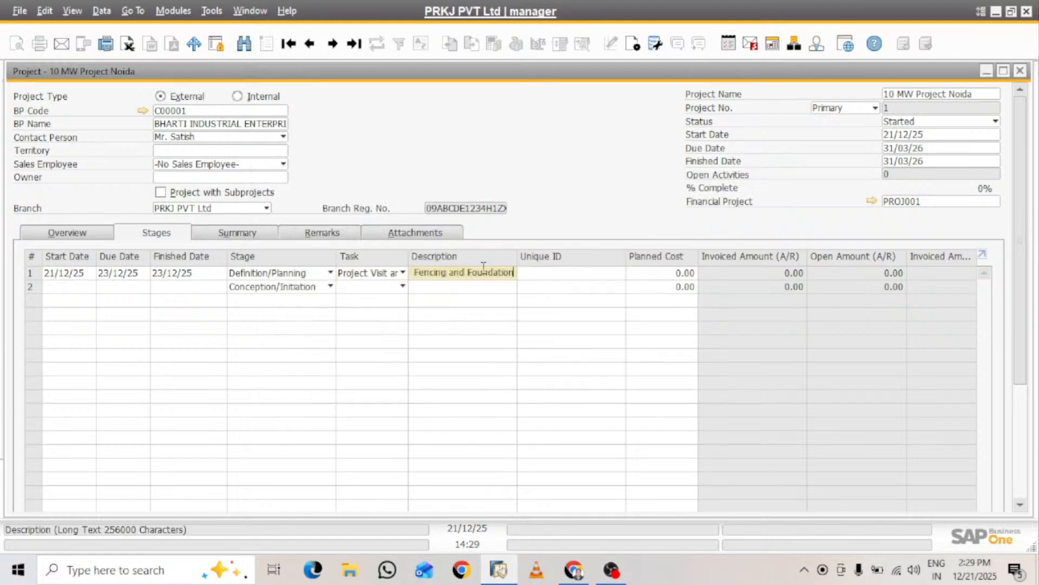
Set the first stage's planned cost to 1,000,000 and its percentage to 20
left_click(563, 275)
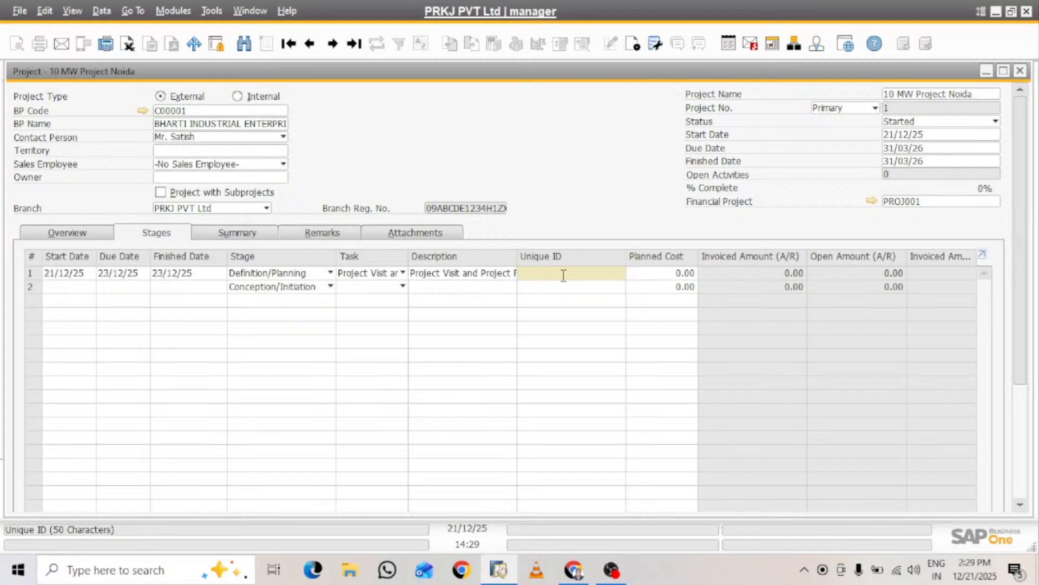
left_click(667, 276)
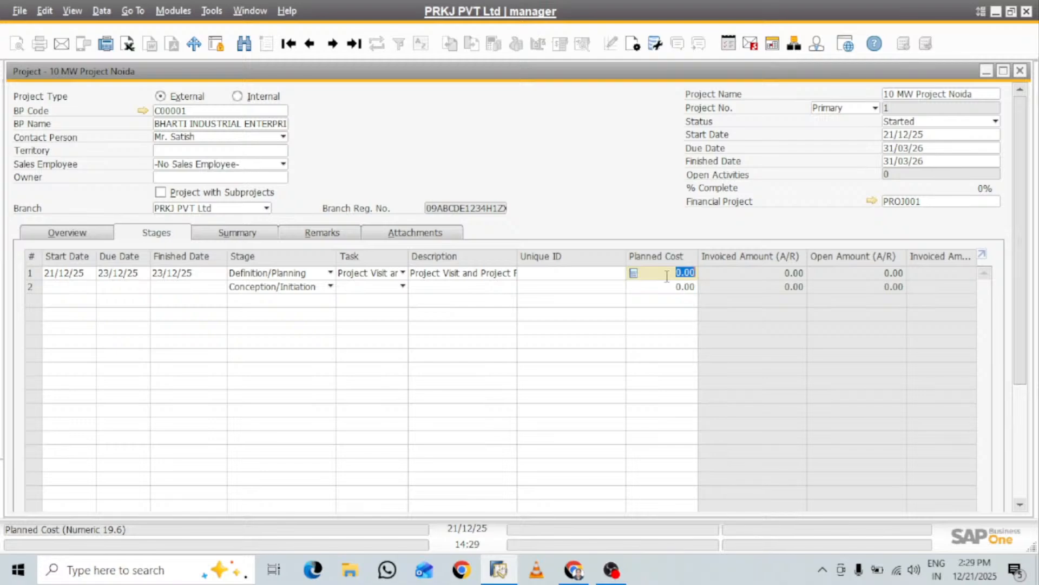
type("10000")
type("00")
key("Tab")
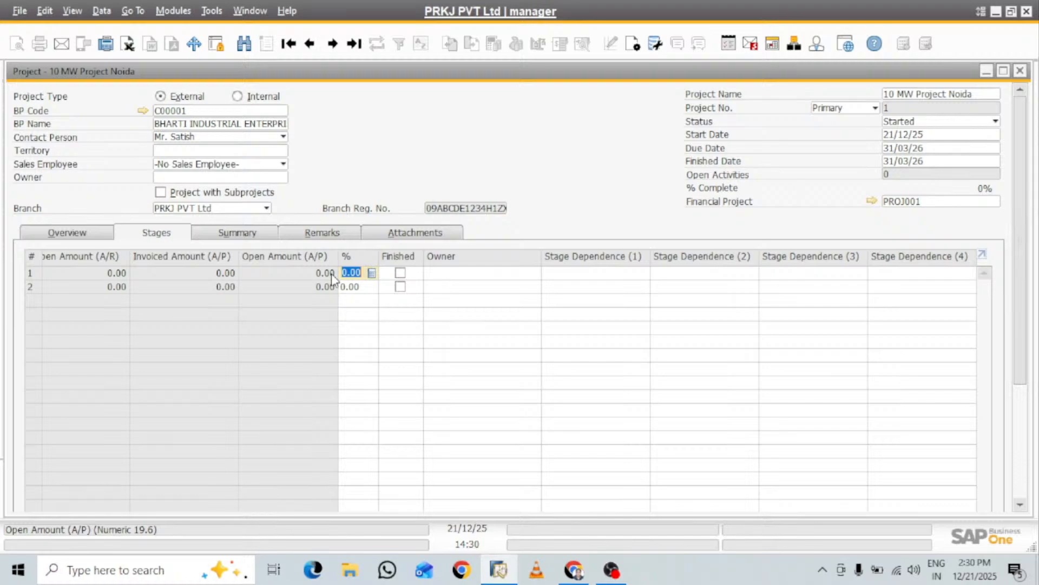
type("20")
key("Tab")
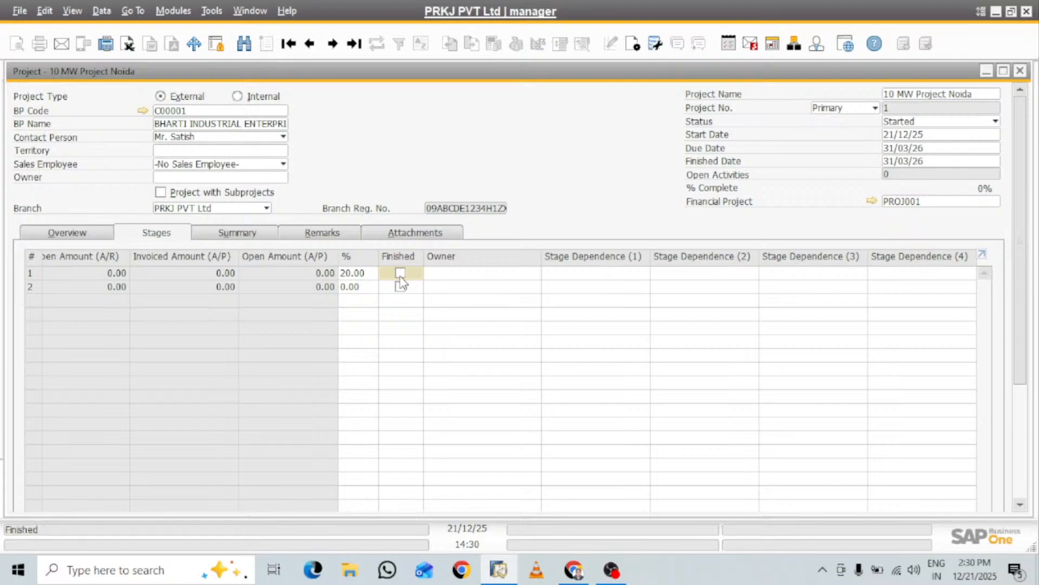
Check which employees can be chosen as the first stage's owner and which project stages are available for Stage Dependence (1)
left_click(448, 274)
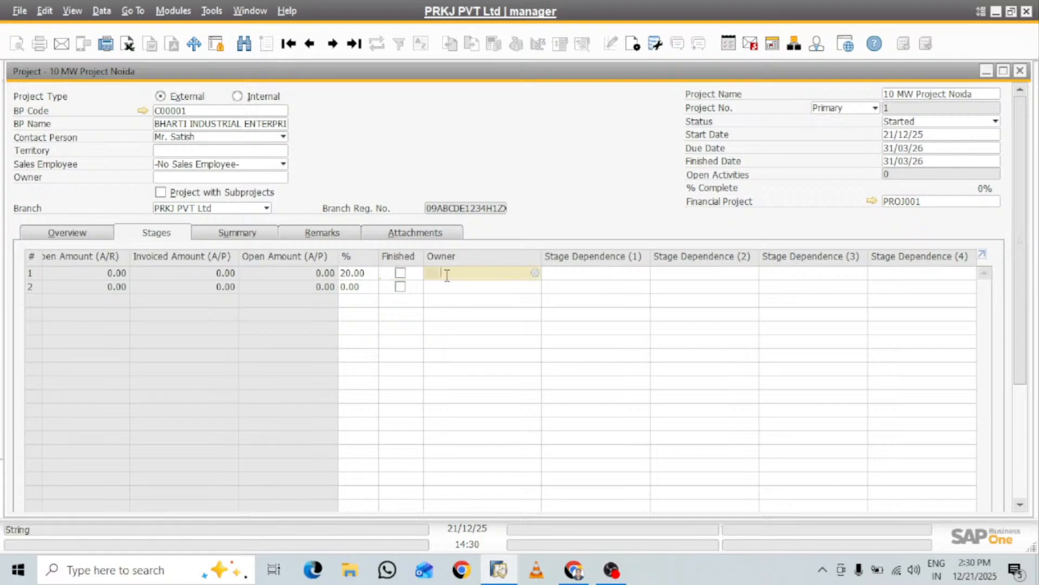
left_click(535, 273)
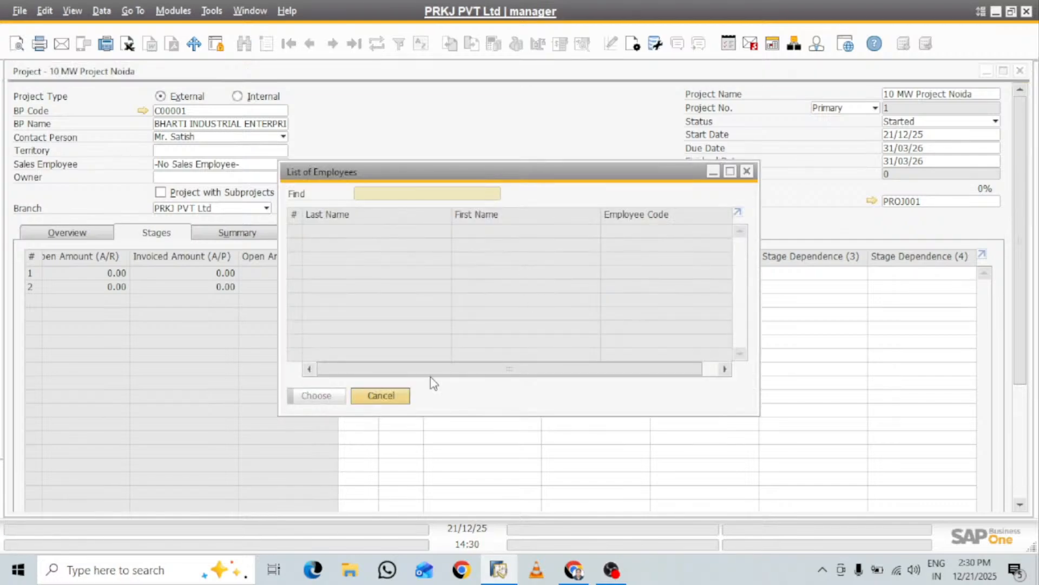
left_click(389, 398)
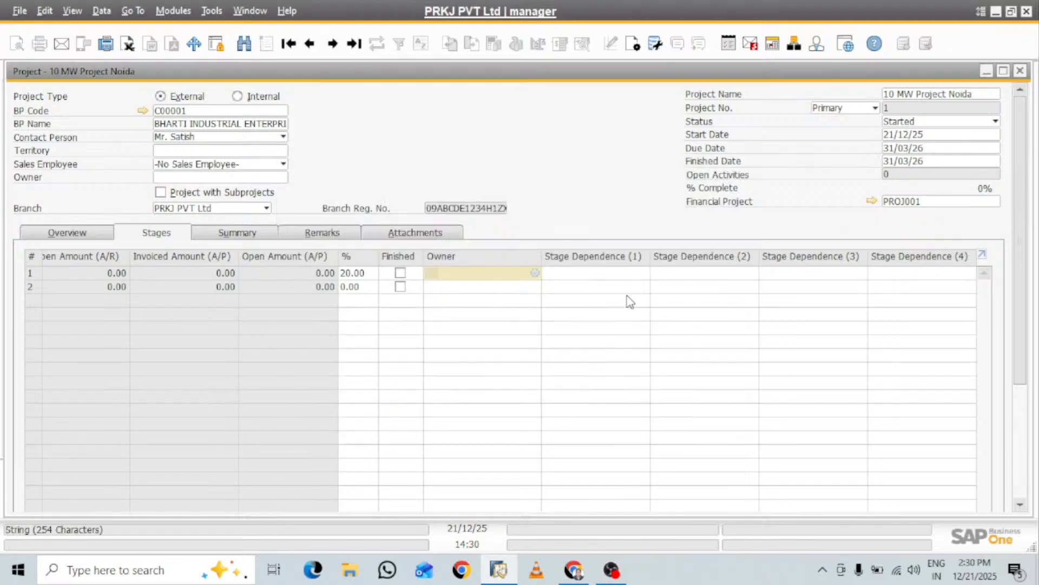
left_click(591, 274)
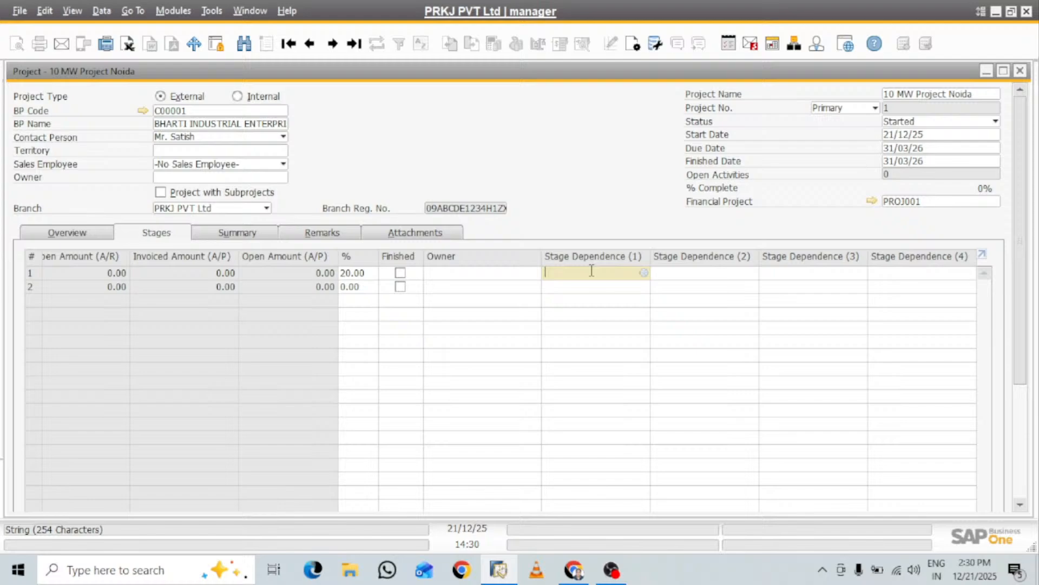
left_click(644, 273)
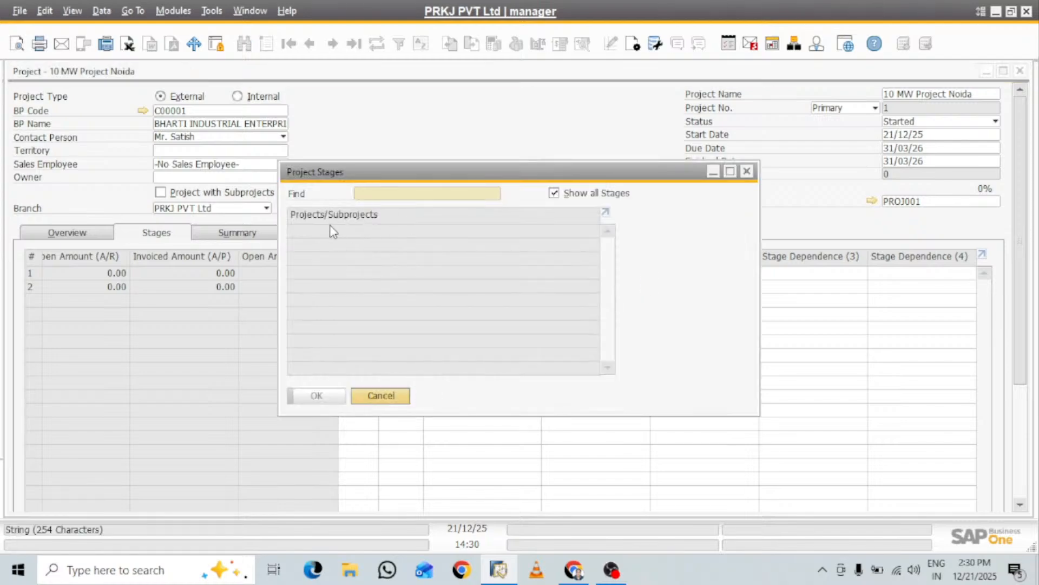
left_click(393, 399)
left_click(737, 274)
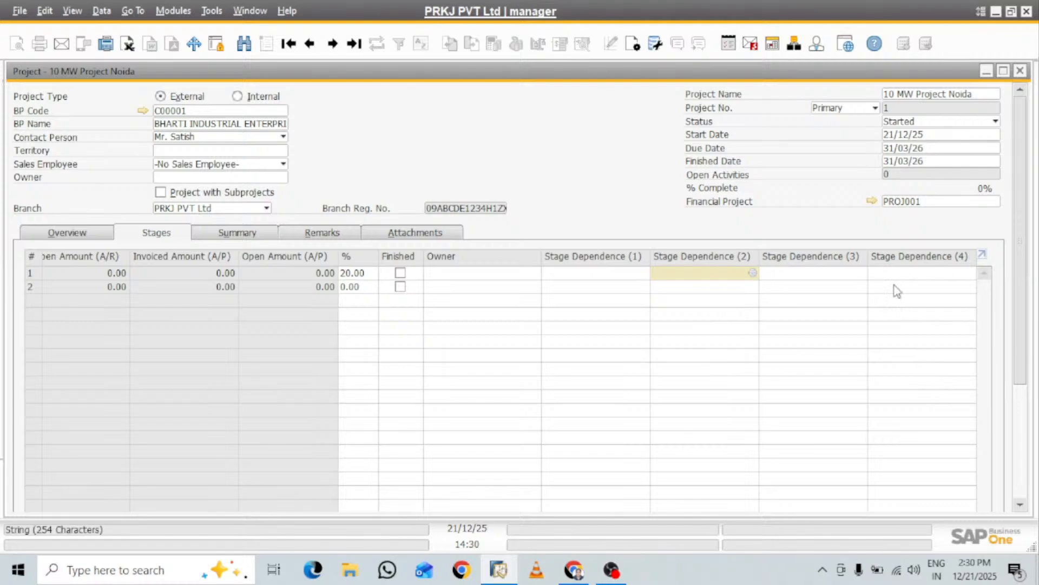
left_click(645, 274)
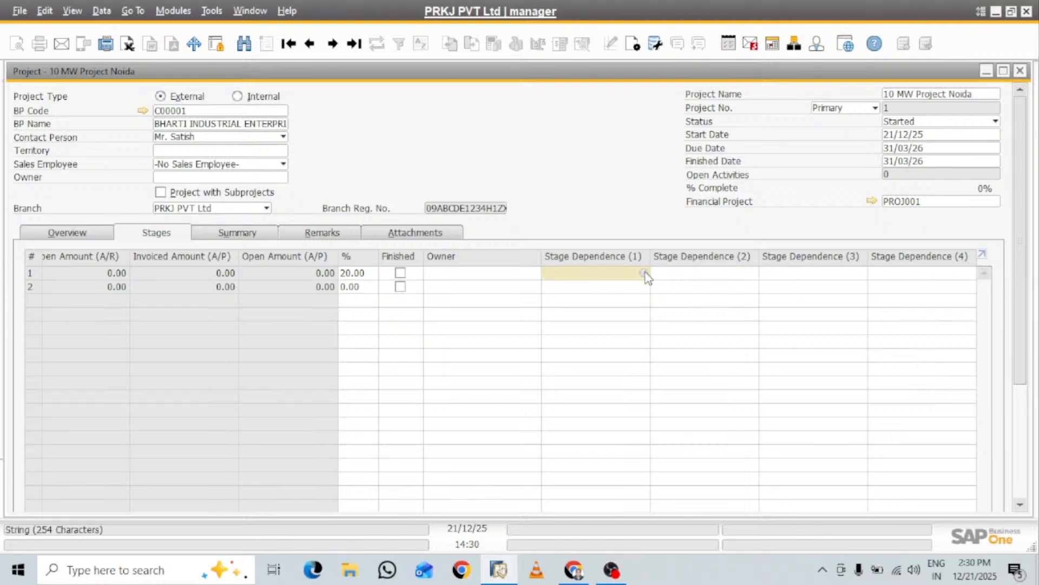
left_click(644, 273)
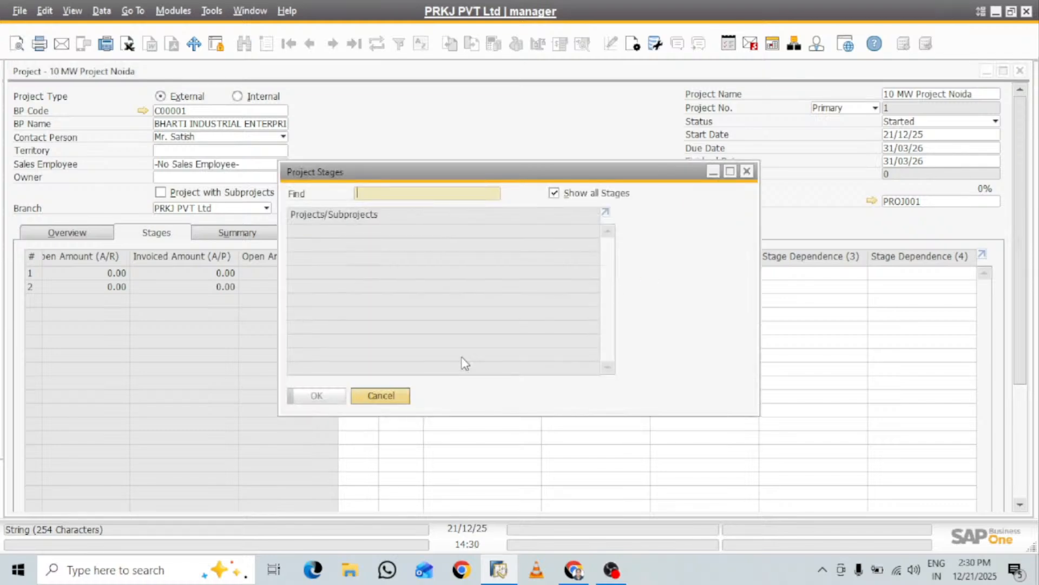
left_click(397, 395)
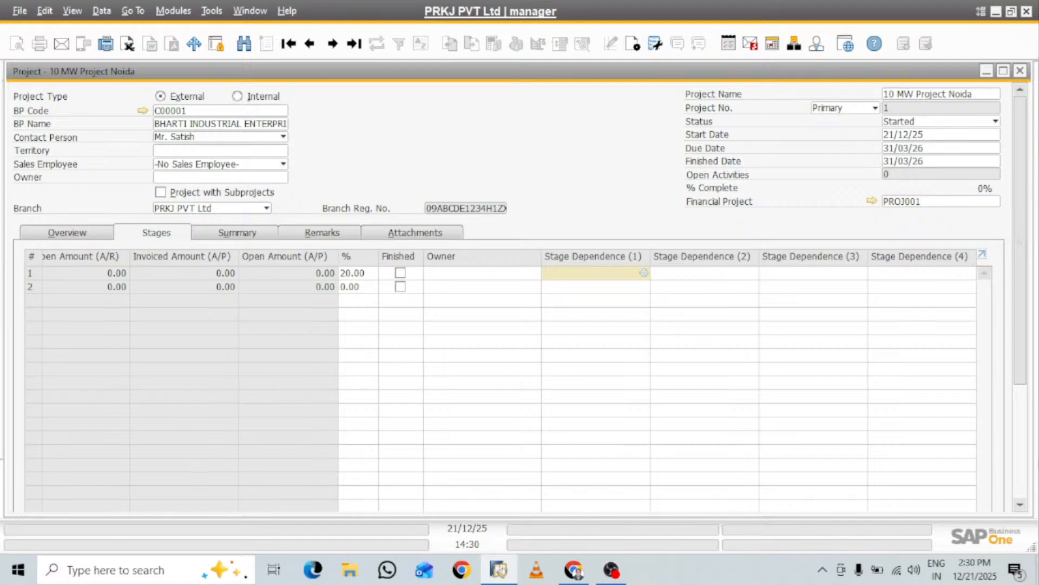
Give the second stage row start date 25/12/25, due and finished dates 30/12/25, and the stage Launch/Execution
left_click_drag(1025, 332, 1025, 445)
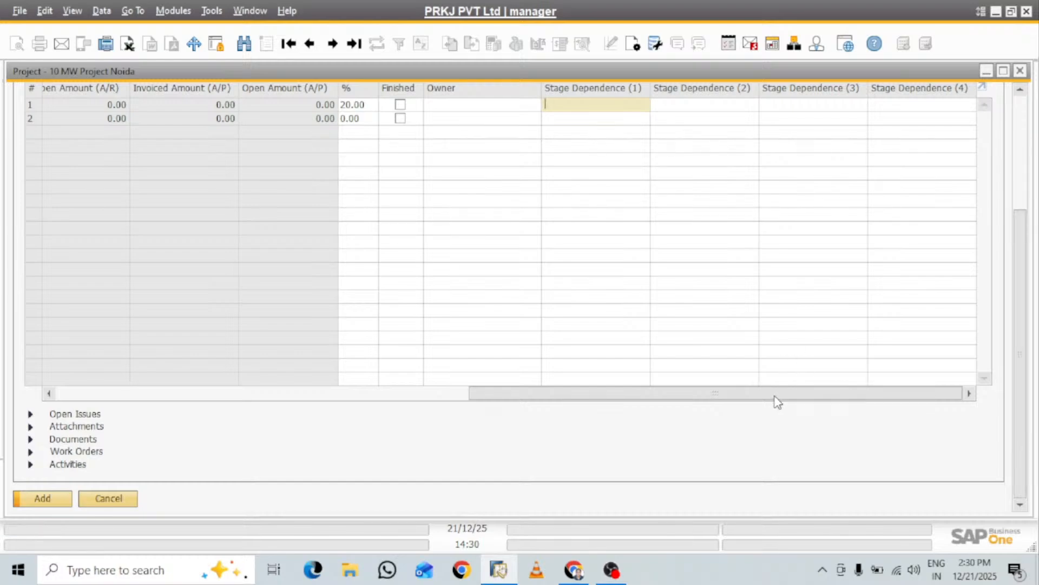
left_click_drag(774, 399, 124, 406)
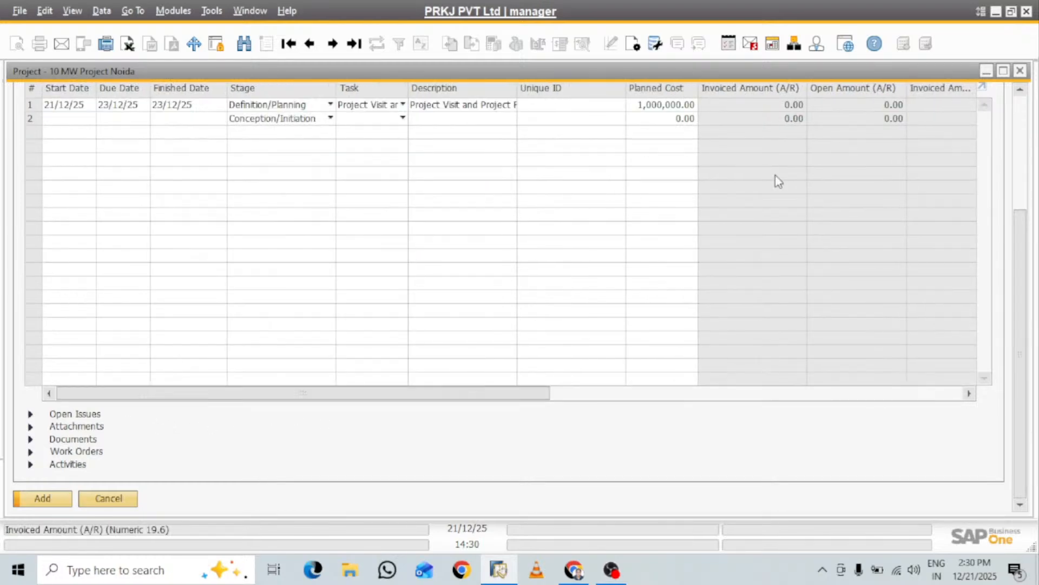
left_click_drag(1017, 272, 1025, 193)
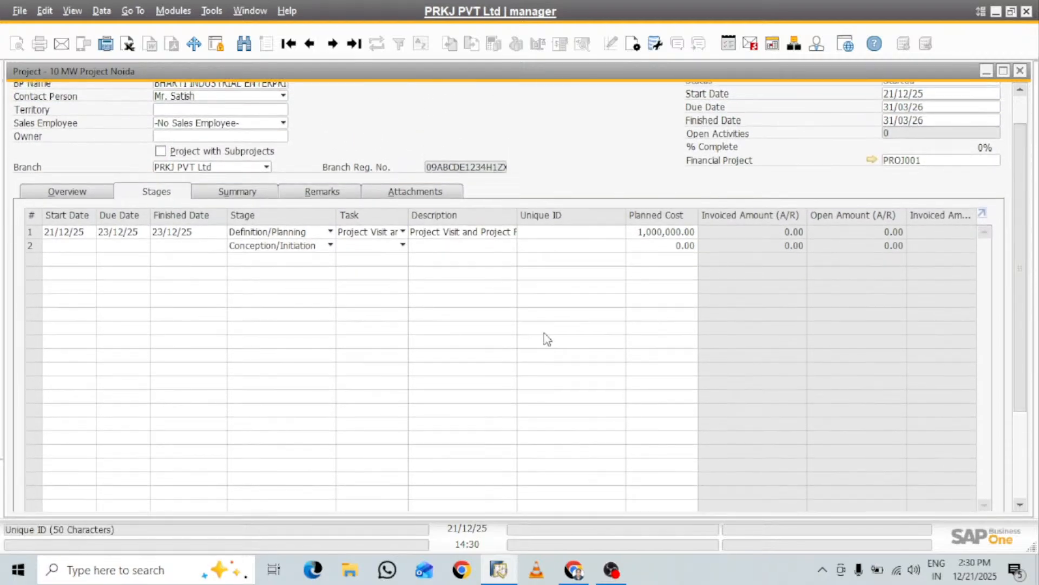
left_click(72, 249)
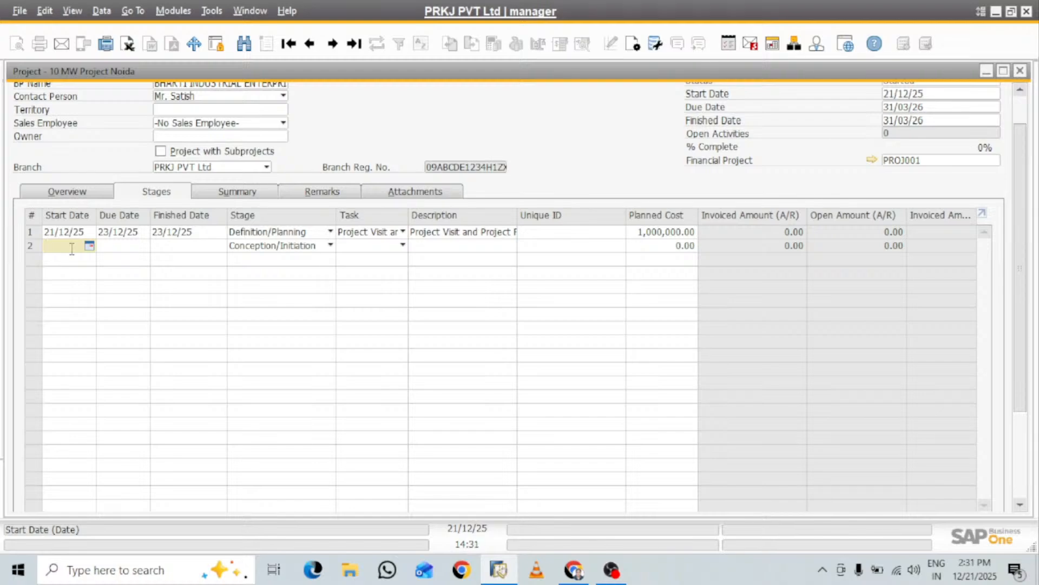
type("25")
key("Tab")
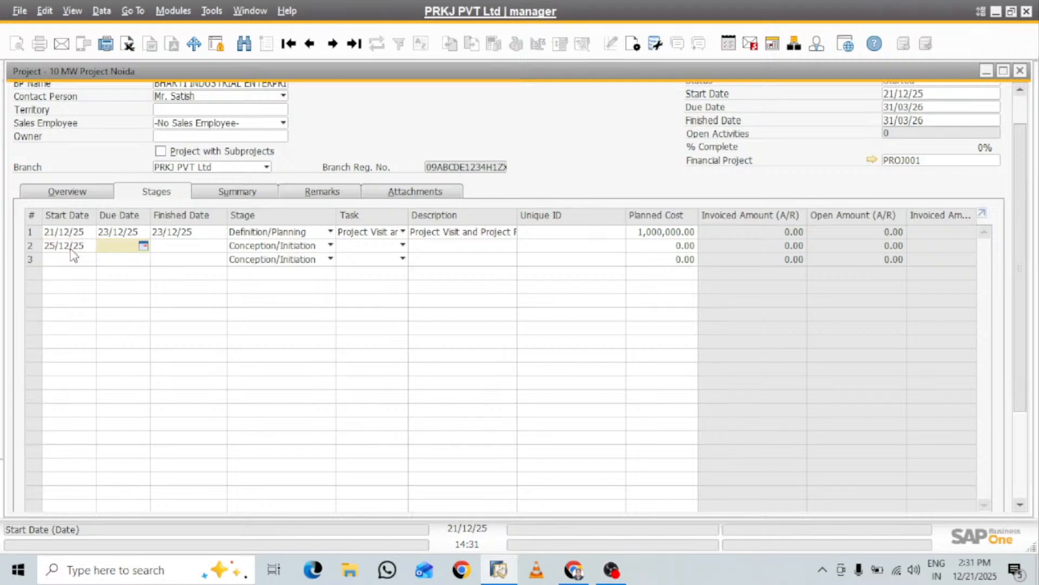
type("30")
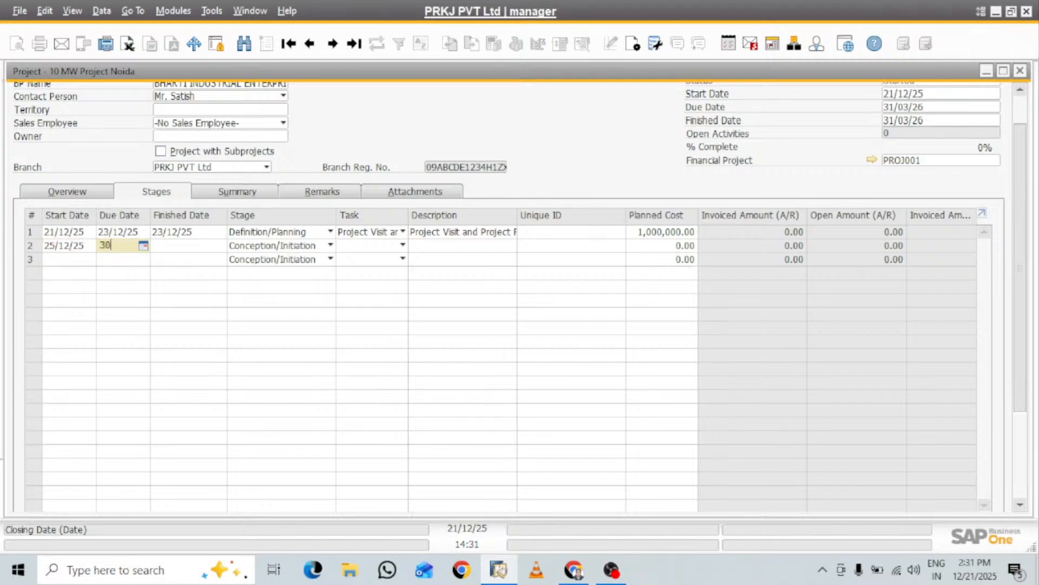
key("Tab")
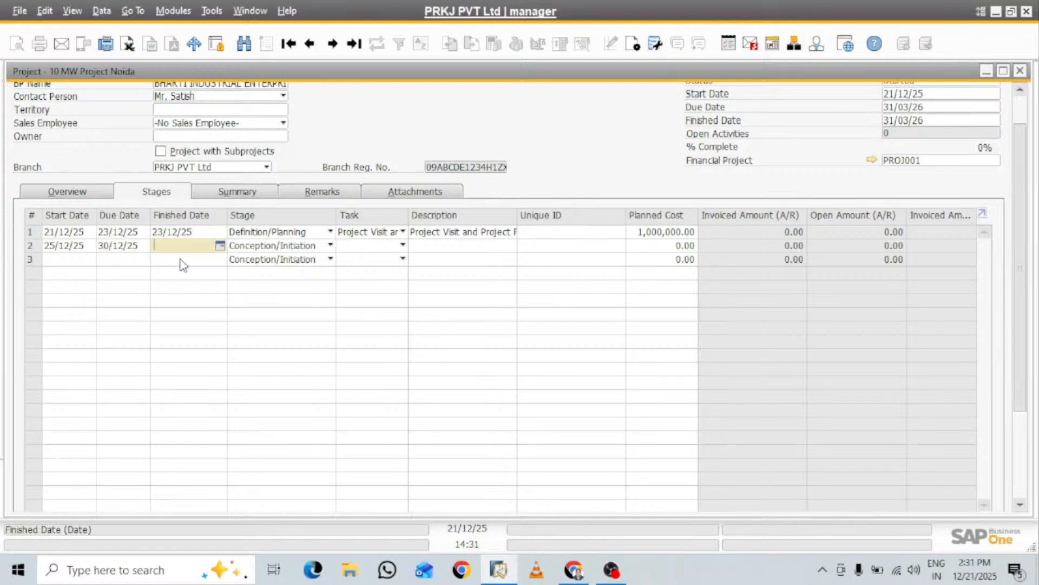
type("30")
key("Tab")
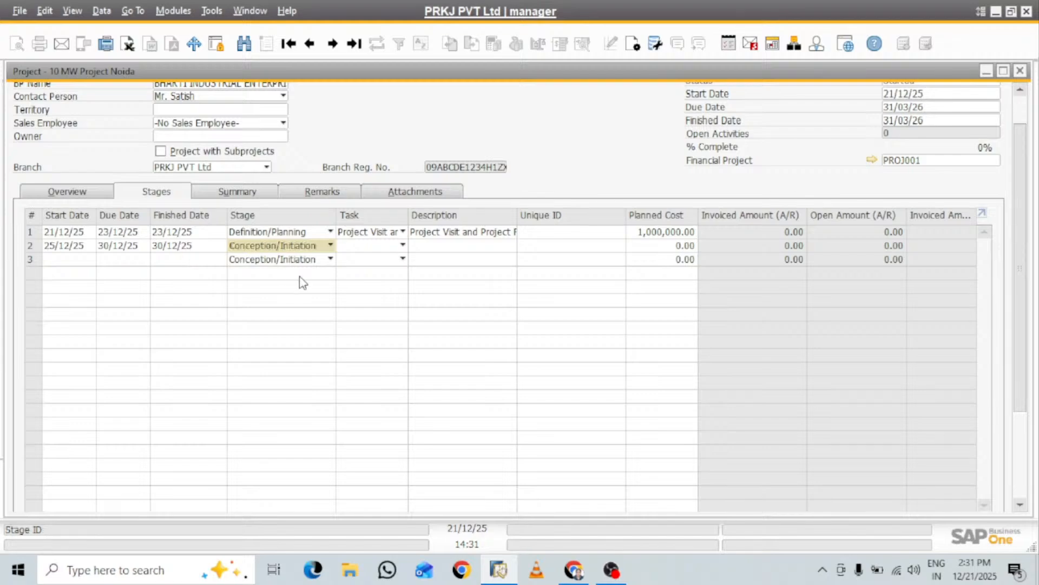
left_click(331, 245)
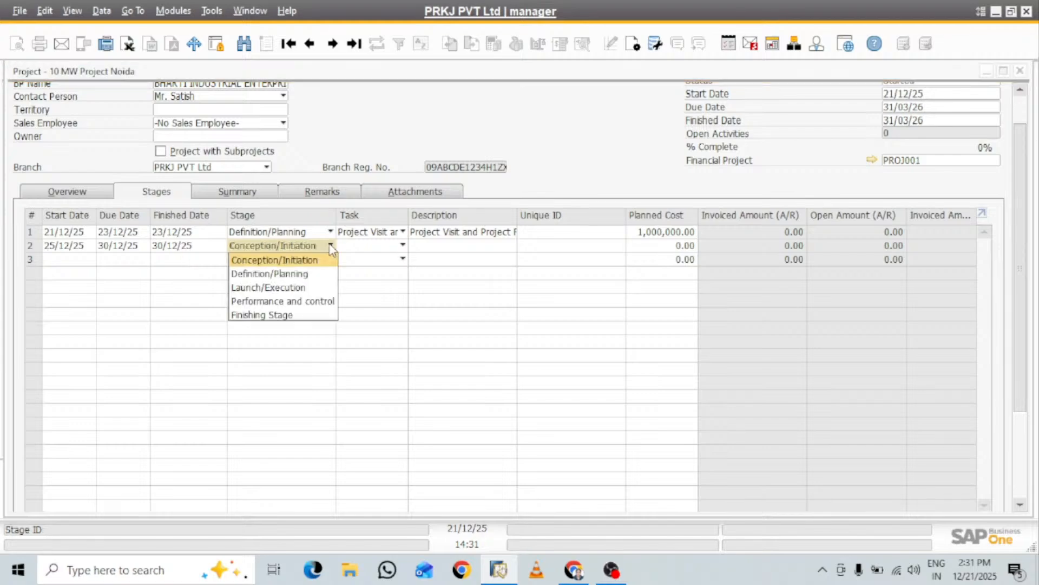
left_click(297, 287)
Define a new task named "EPC Excution" and assign it to the second stage row
left_click(399, 251)
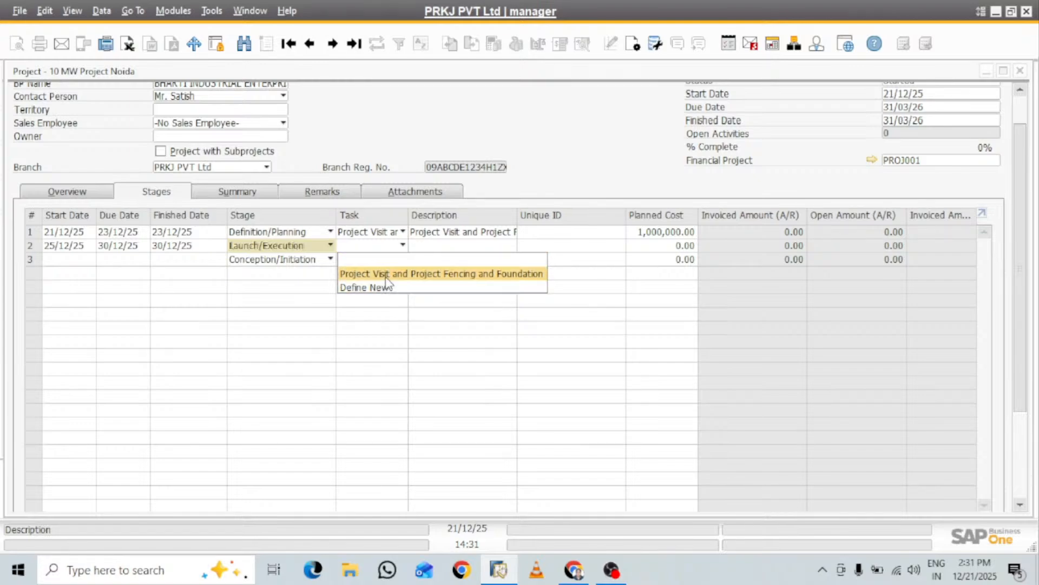
left_click(384, 294)
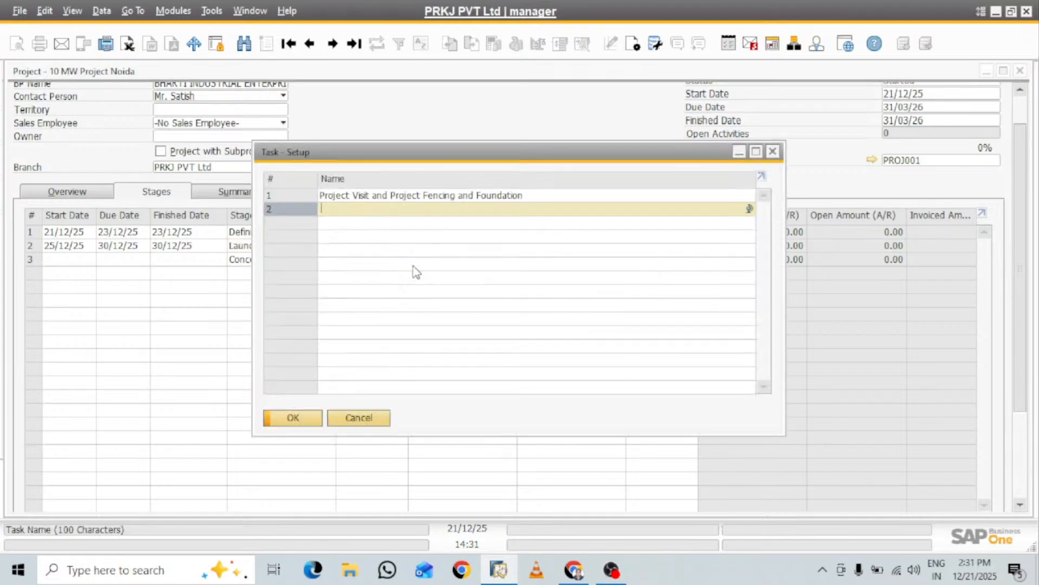
type("EP")
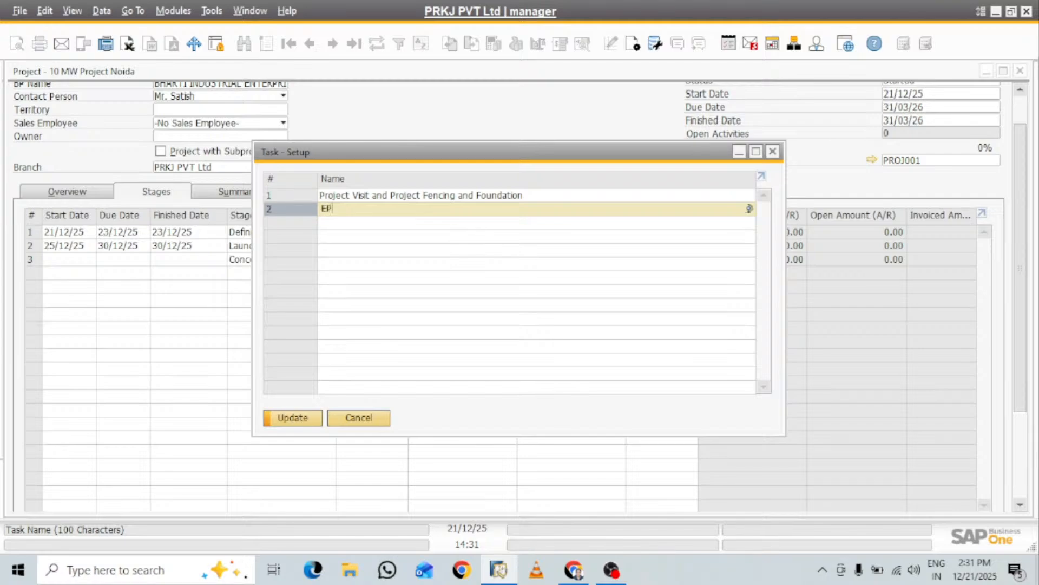
type("C Excution")
left_click(296, 419)
right_click(316, 420)
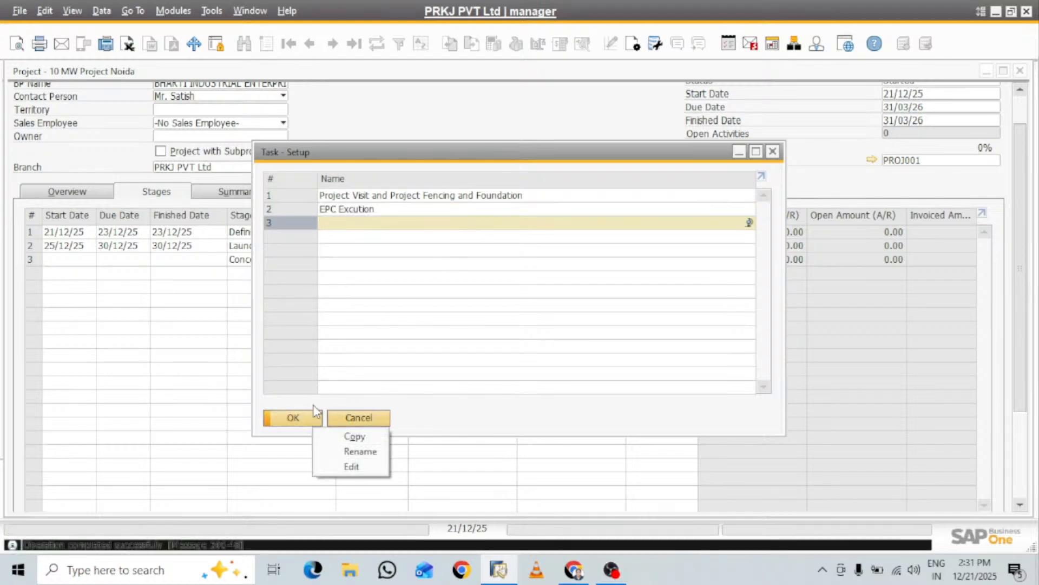
left_click(275, 211)
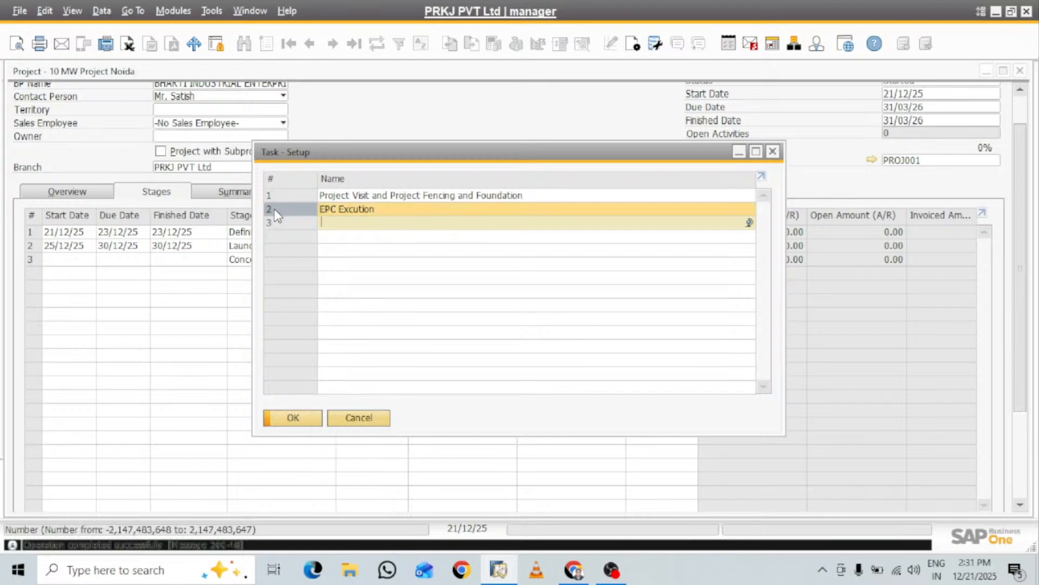
left_click(292, 417)
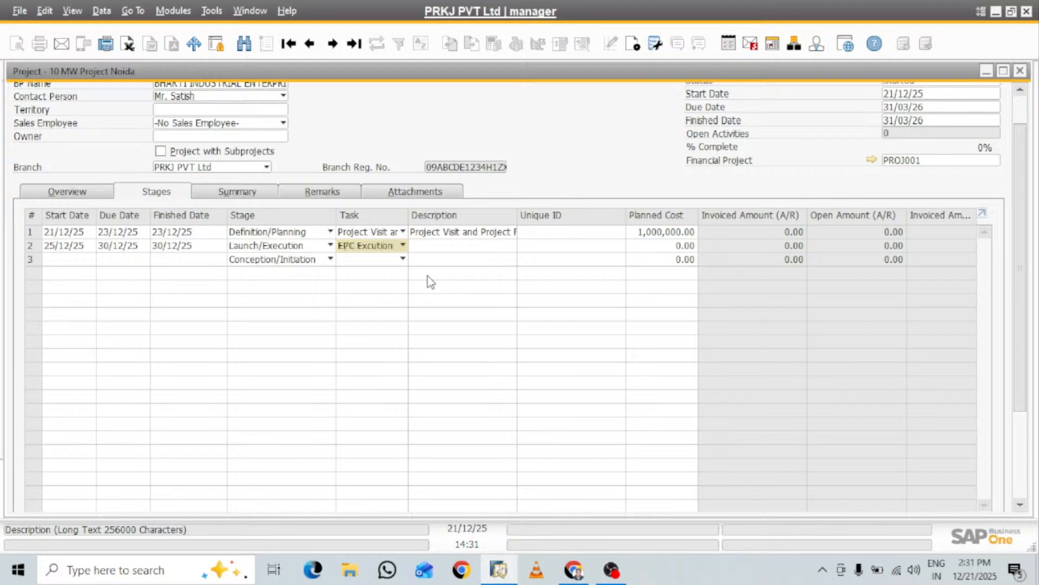
Enter "Project Structure Installation" as the description of the second stage row
left_click(440, 244)
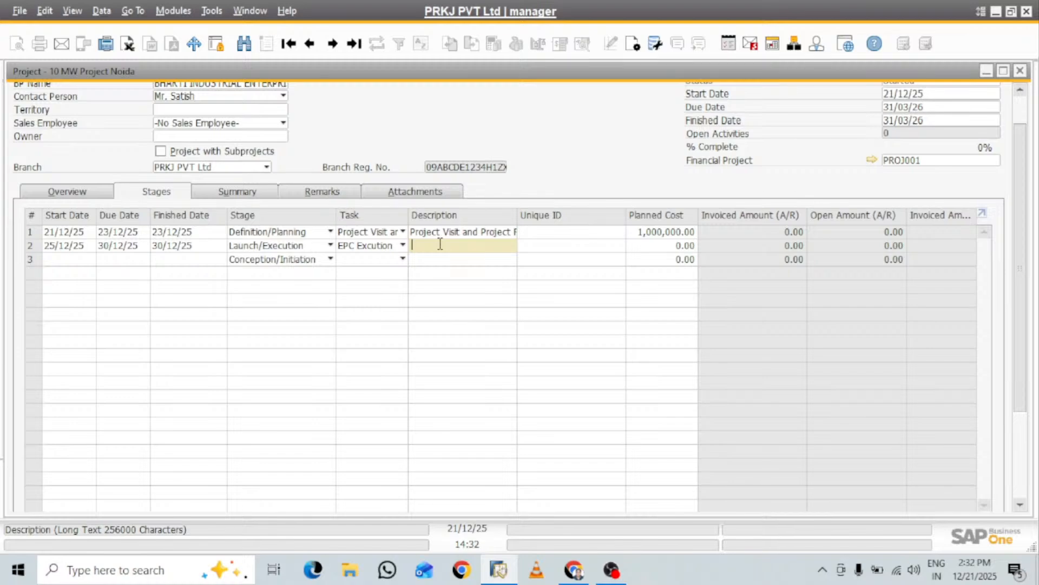
type("Project")
type(" Stru")
type("ctu")
type("re ")
type("Instal")
type("lation")
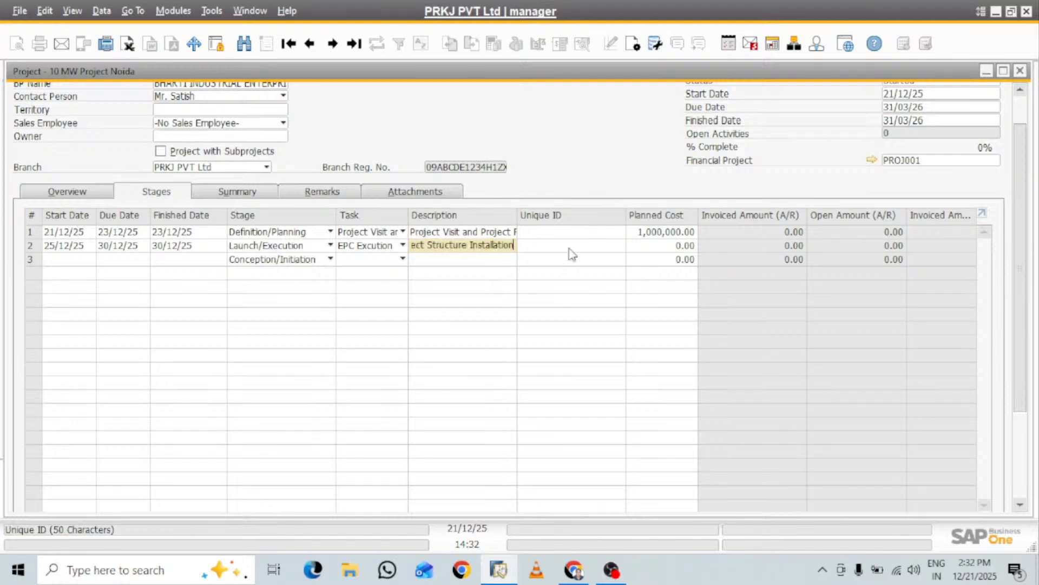
Set the second stage's planned cost to 3,000,000 and its percentage to 60
left_click(664, 247)
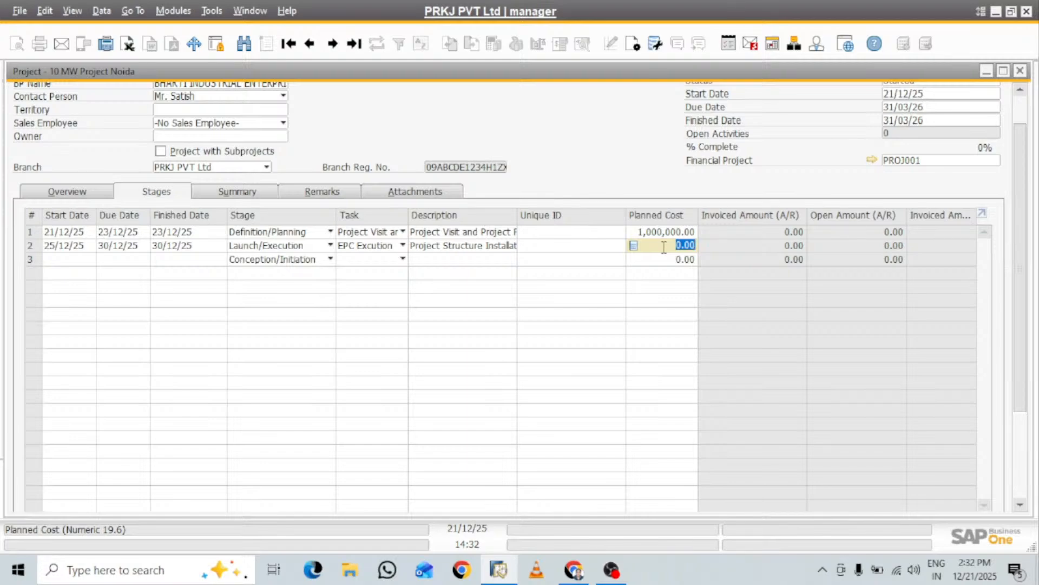
type("30000")
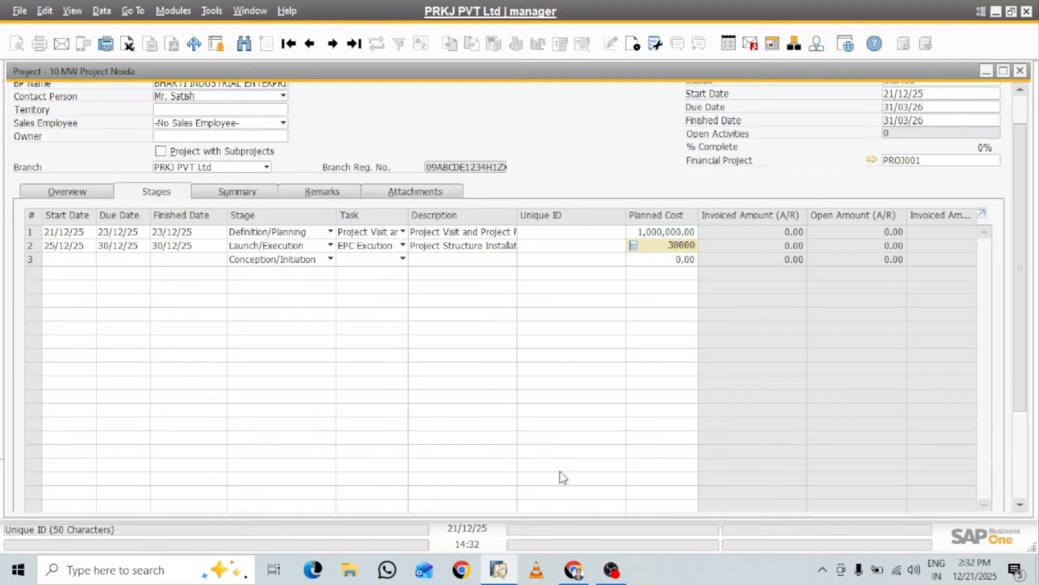
type("000")
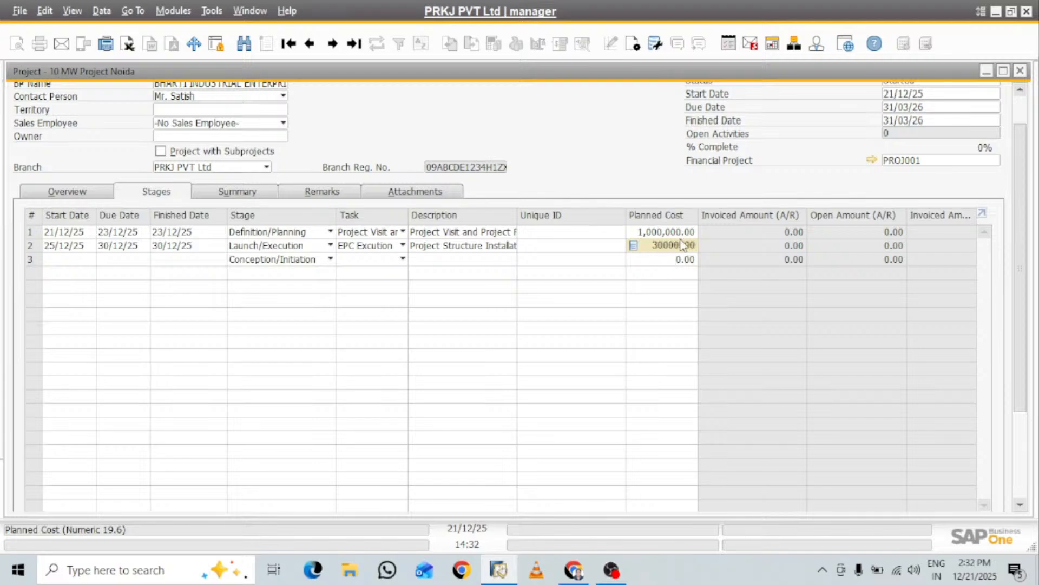
key("BackSpace")
key("Tab")
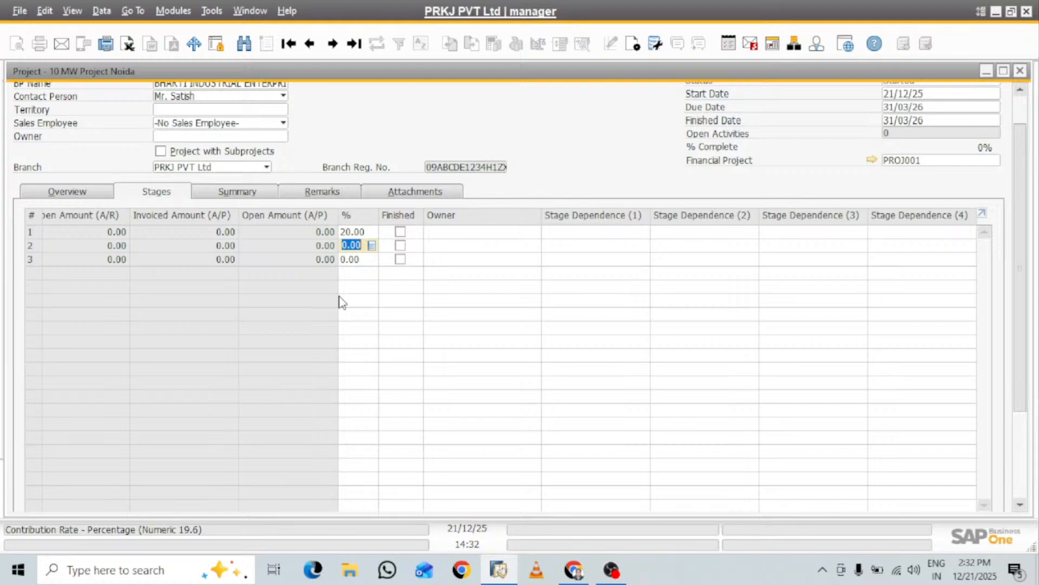
type("60")
key("Tab")
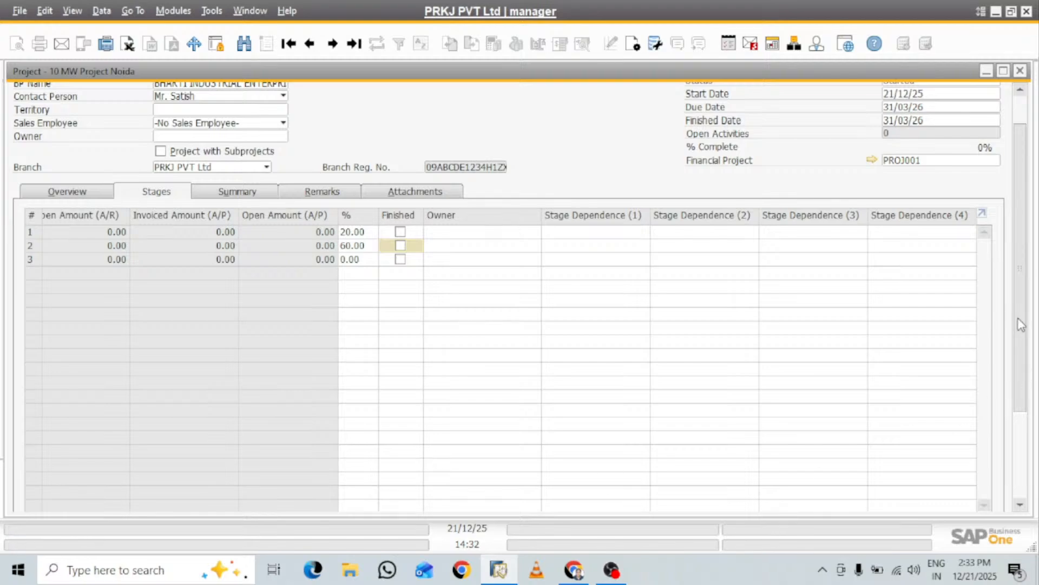
Give the third stage row start date 01/01/26 and due and finished dates 31/03/26
scroll(1019, 310, "down", 3)
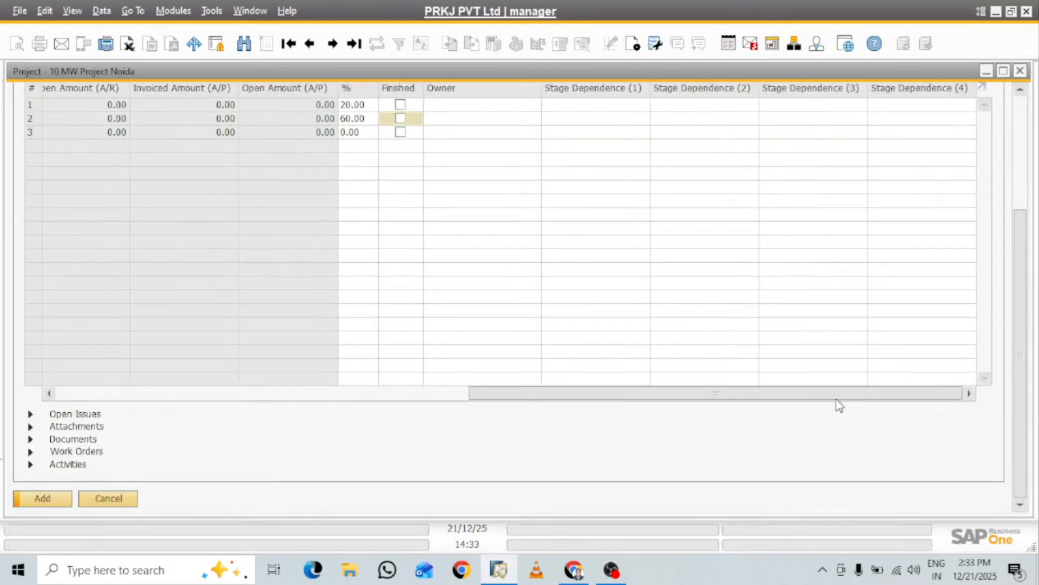
left_click_drag(835, 398, 301, 375)
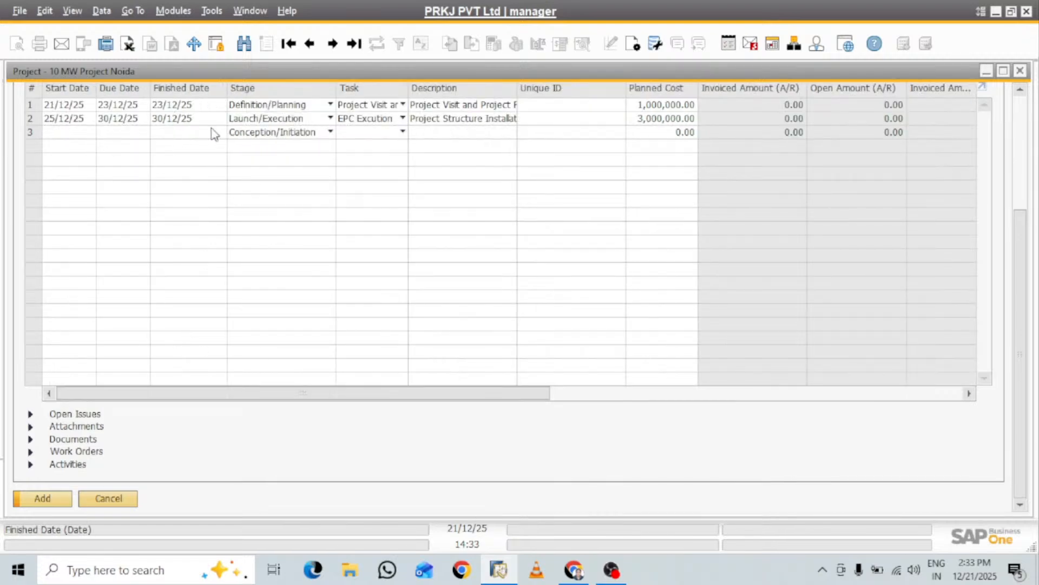
left_click(73, 131)
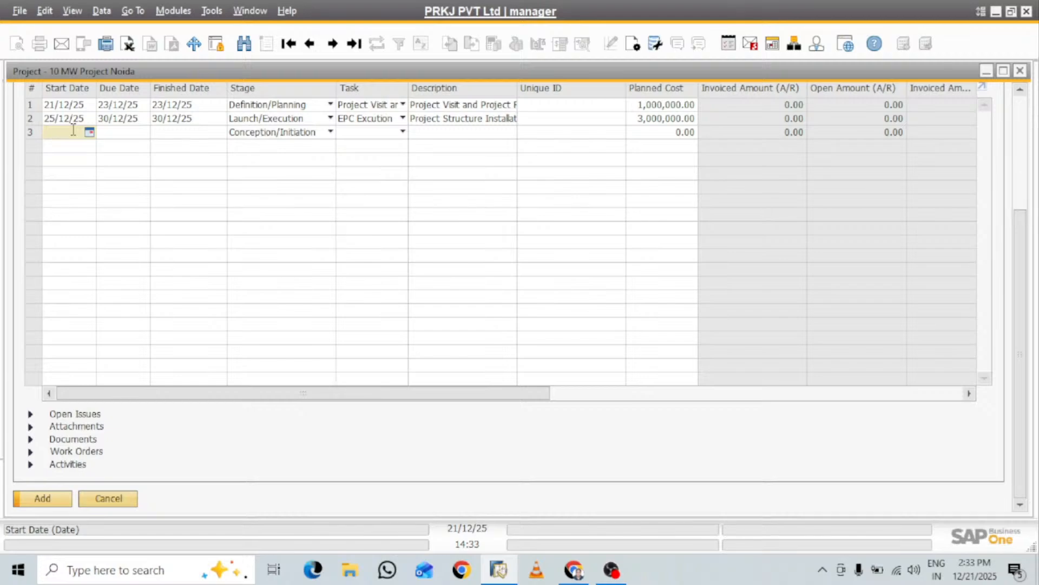
type("01/01/2")
type("6")
key("Tab")
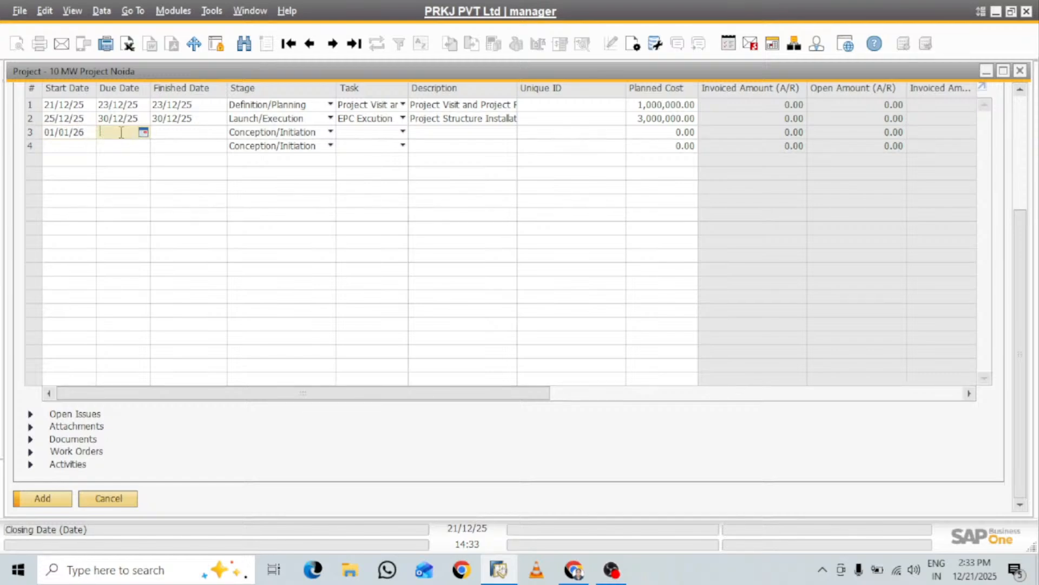
type("31/03/26")
key("Tab")
left_click(138, 134)
left_click(139, 133)
left_click(203, 133)
left_click(122, 133)
key("ctrl+c")
left_click(165, 134)
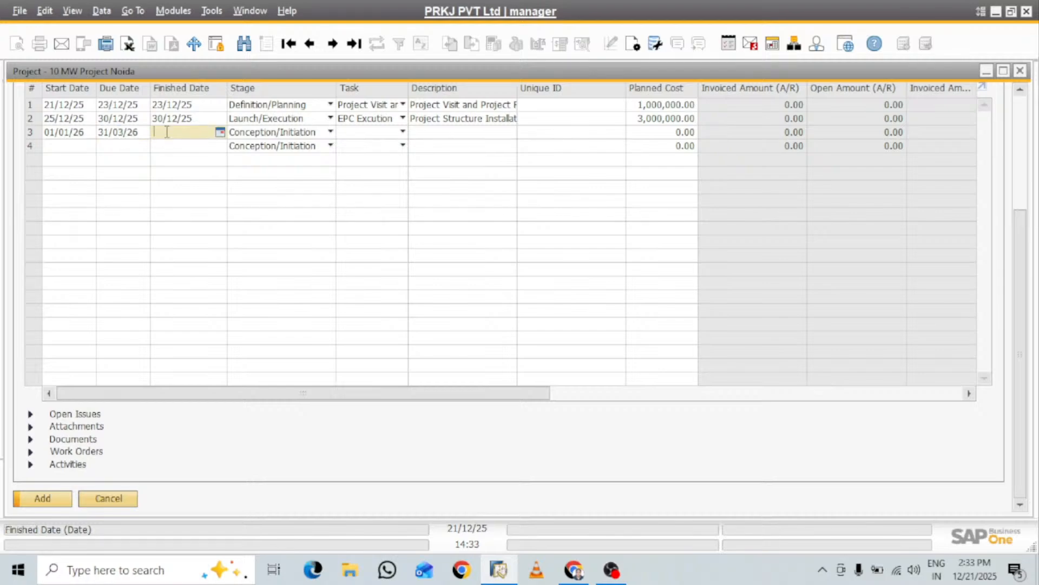
key("ctrl+v")
key("Tab")
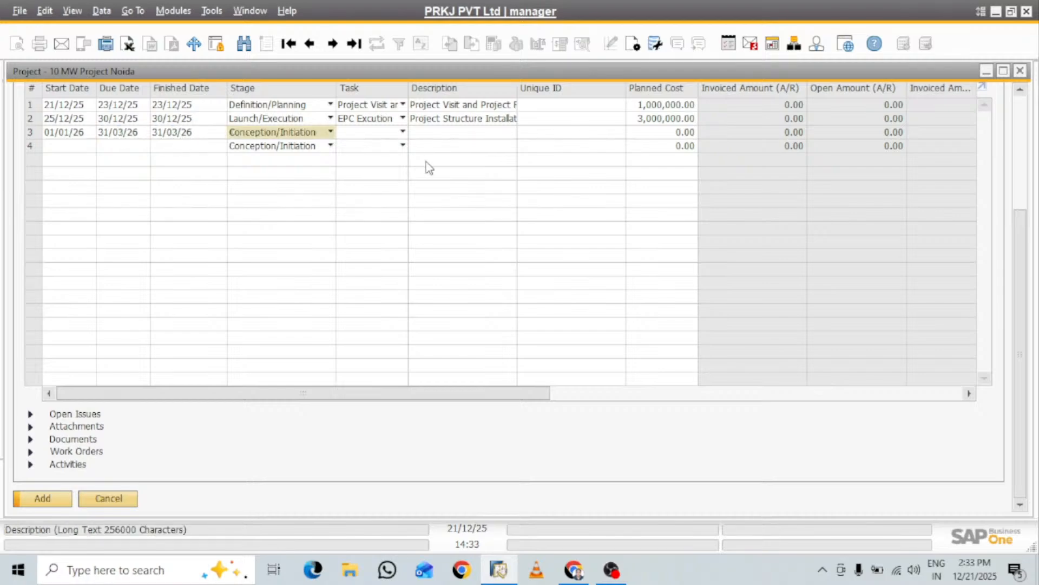
Set the third stage row to Finishing Stage and assign it a newly defined task named "Testing & Handover"
left_click(330, 132)
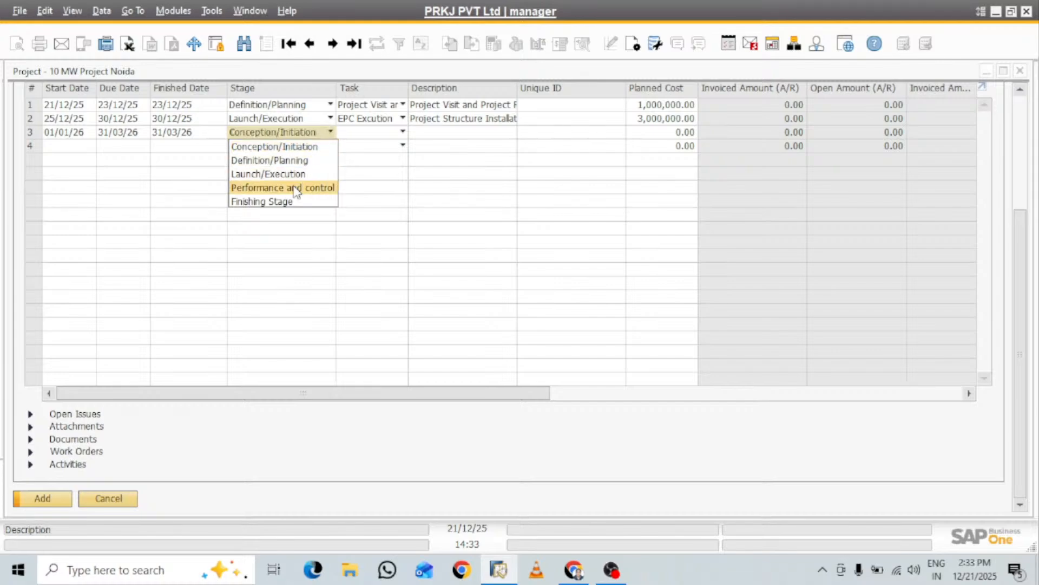
left_click(282, 201)
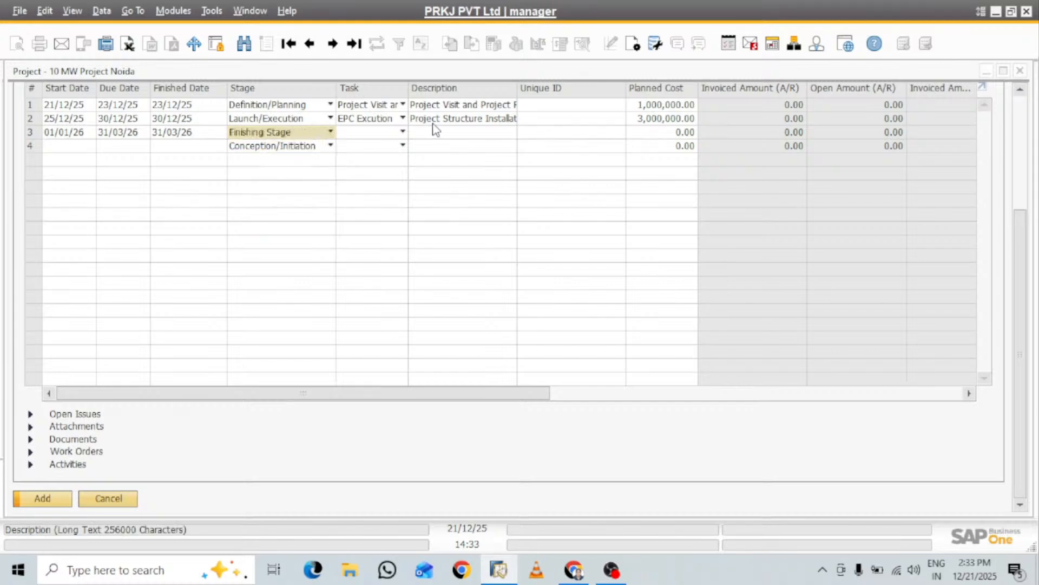
left_click(402, 131)
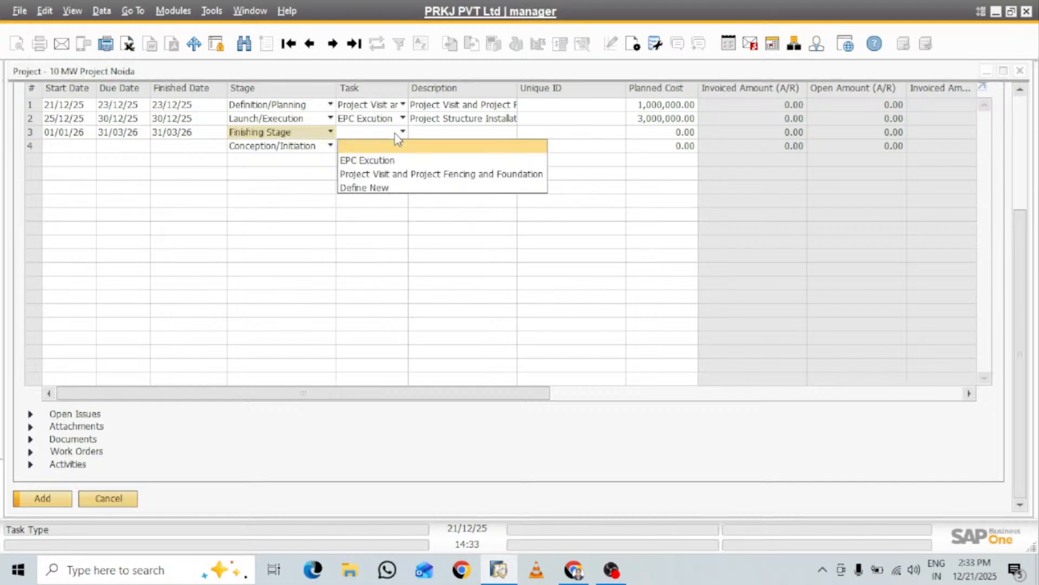
left_click(383, 189)
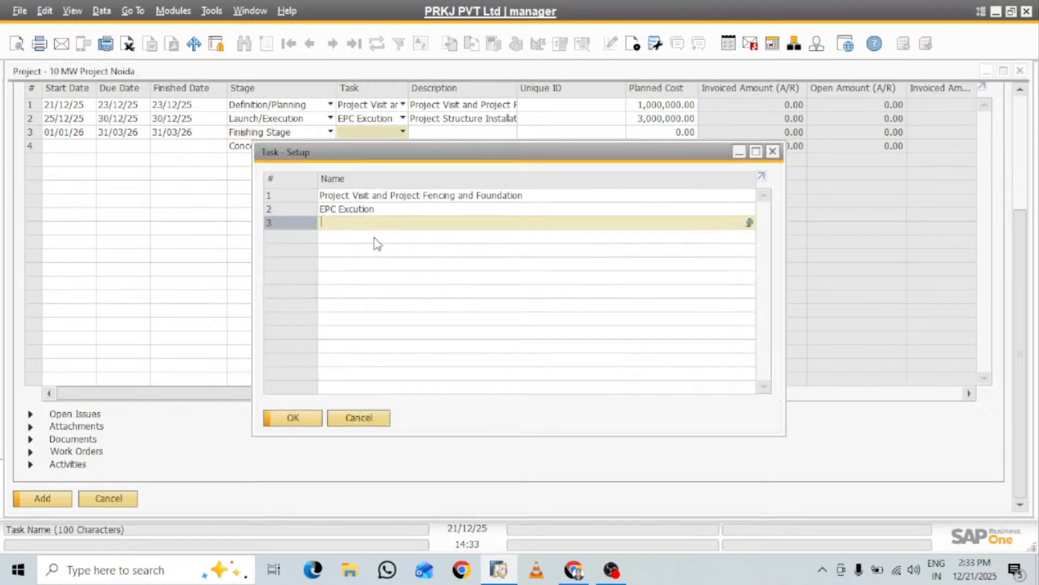
type("P")
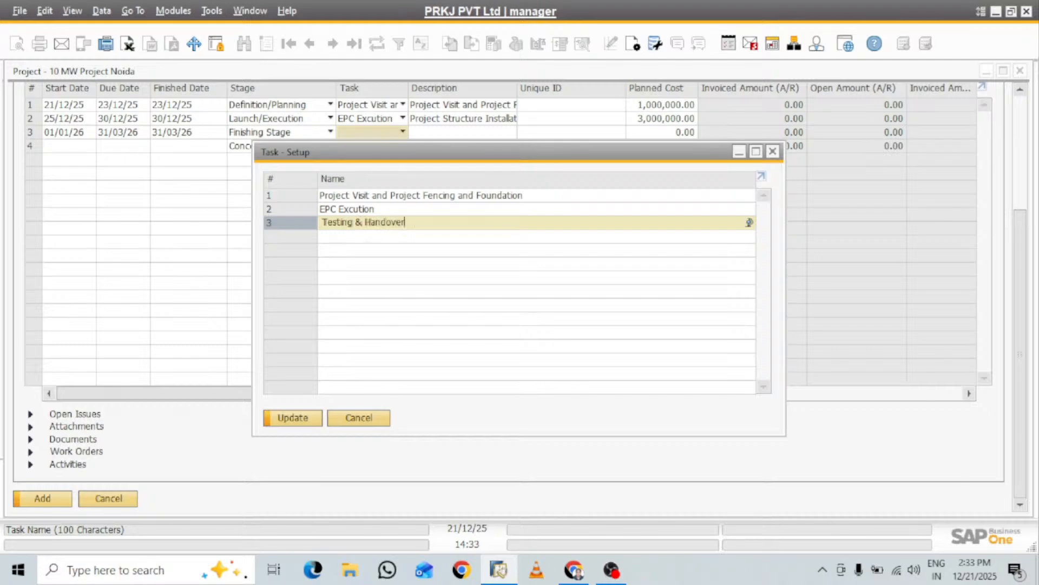
left_click(300, 421)
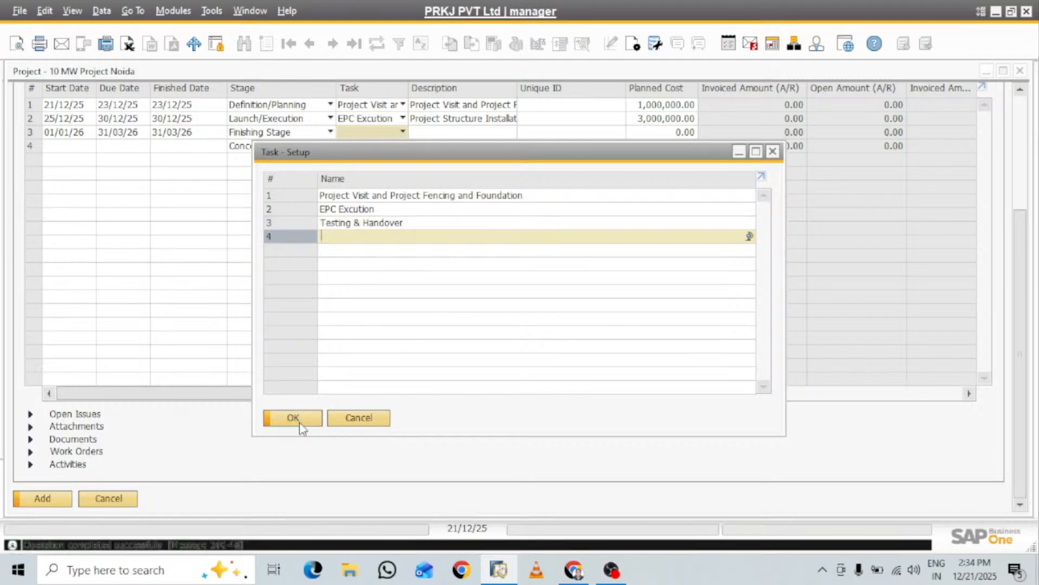
left_click(298, 223)
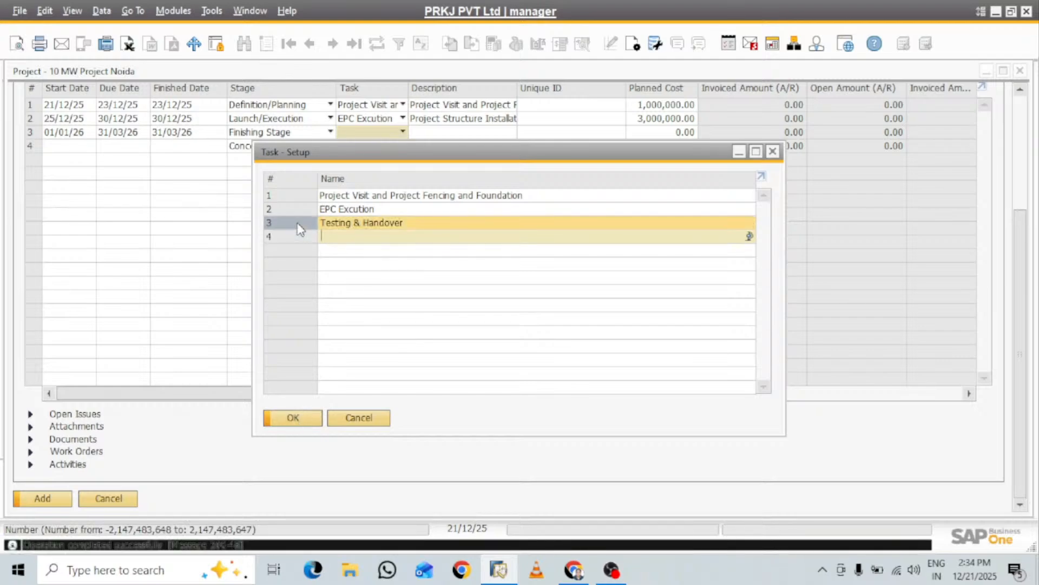
left_click(421, 222)
key("ctrl+c")
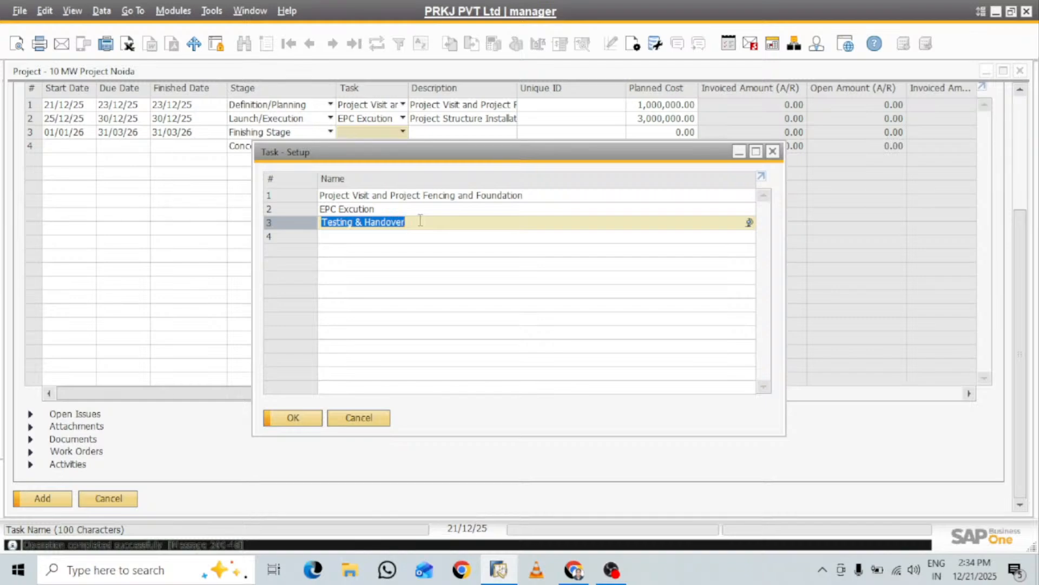
left_click(301, 416)
Enter "Testing & Handover" as the third stage row's description and set its planned cost to 1,000,000
left_click(452, 136)
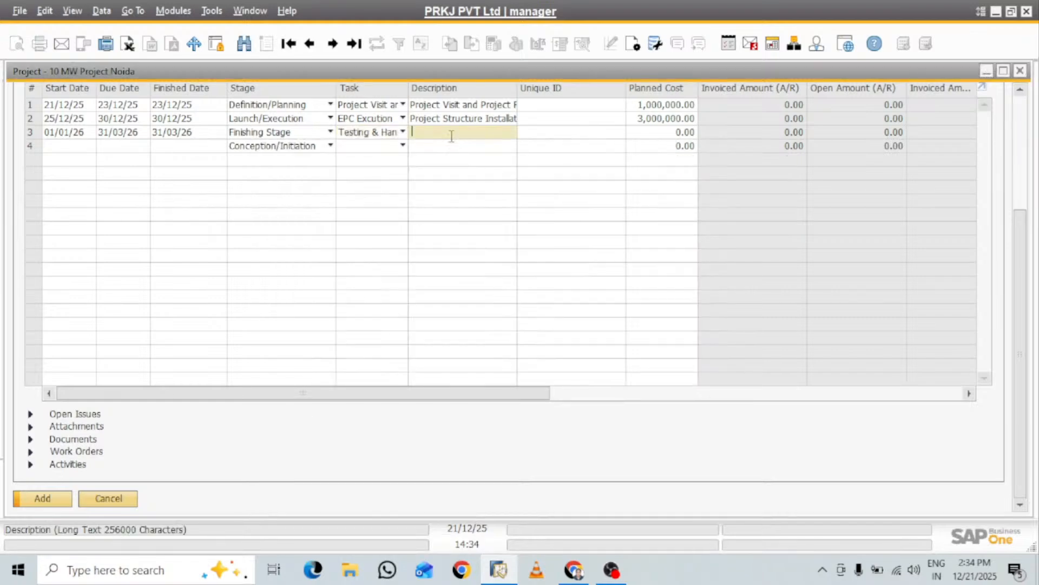
key("ctrl+v")
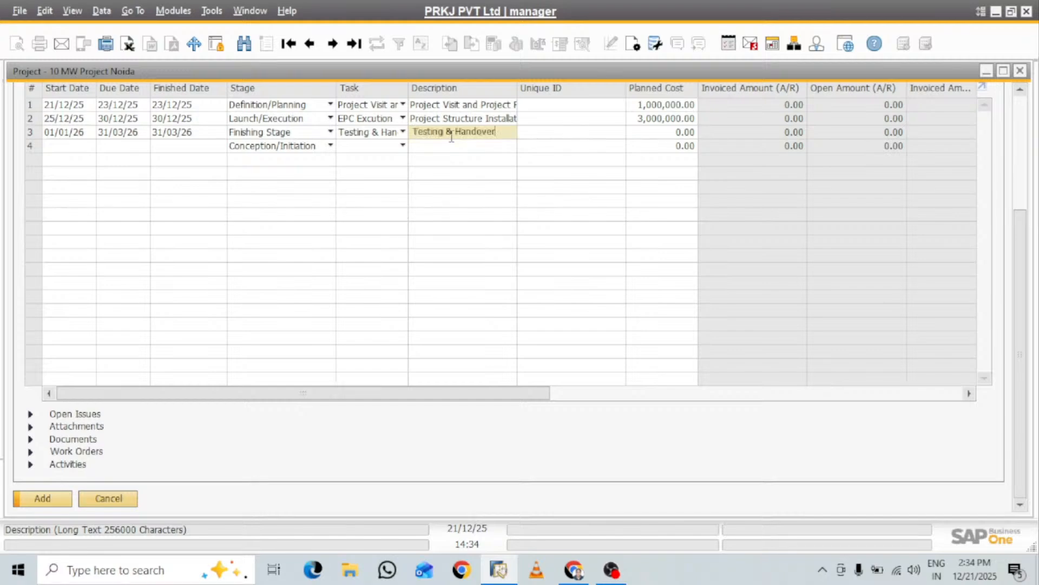
left_click(662, 133)
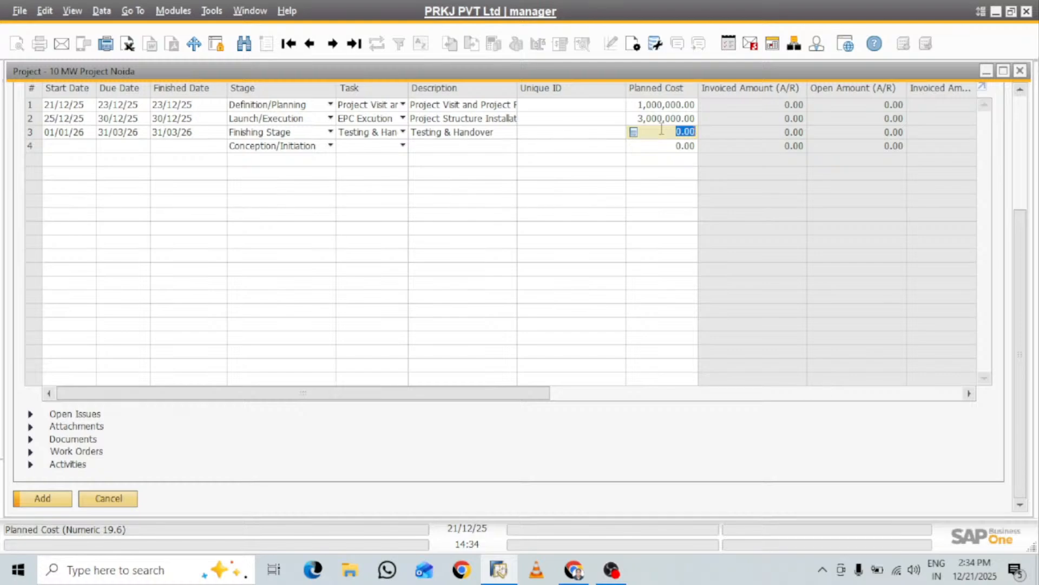
type("1000000")
key("Tab")
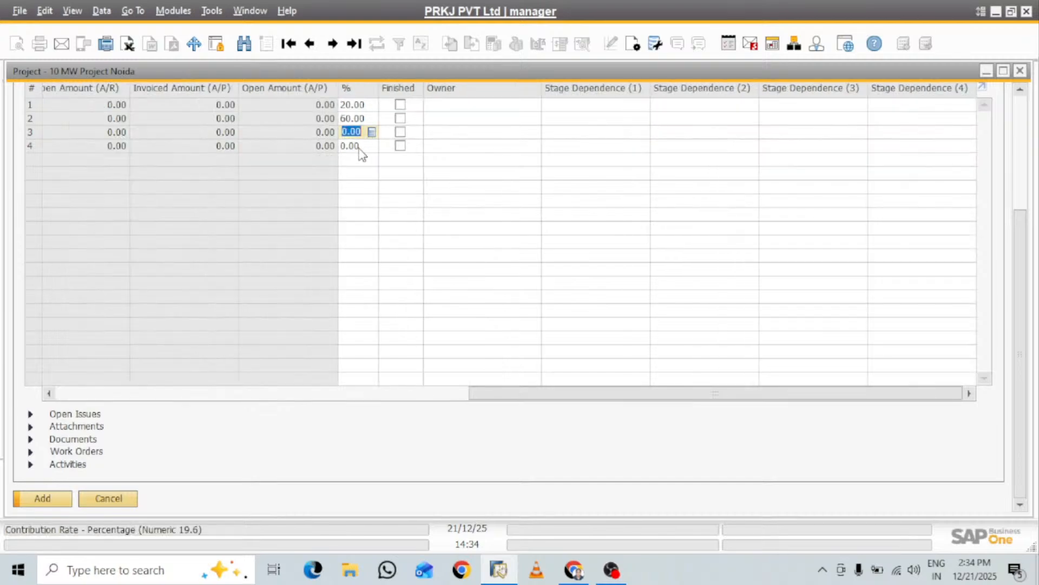
Set the third stage's percentage to 20 and add the project
type("20")
key("Tab")
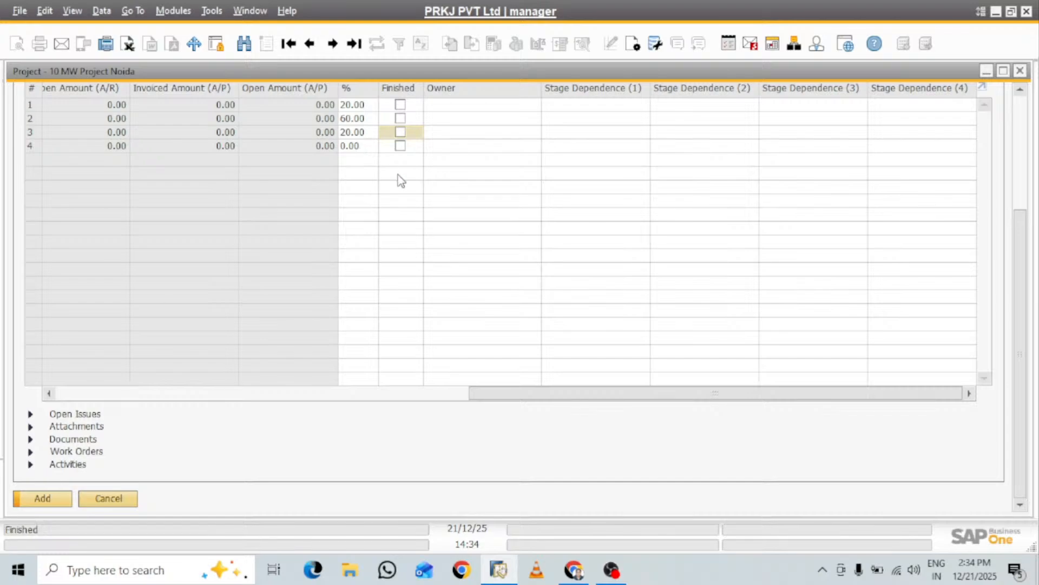
left_click_drag(557, 397, 67, 376)
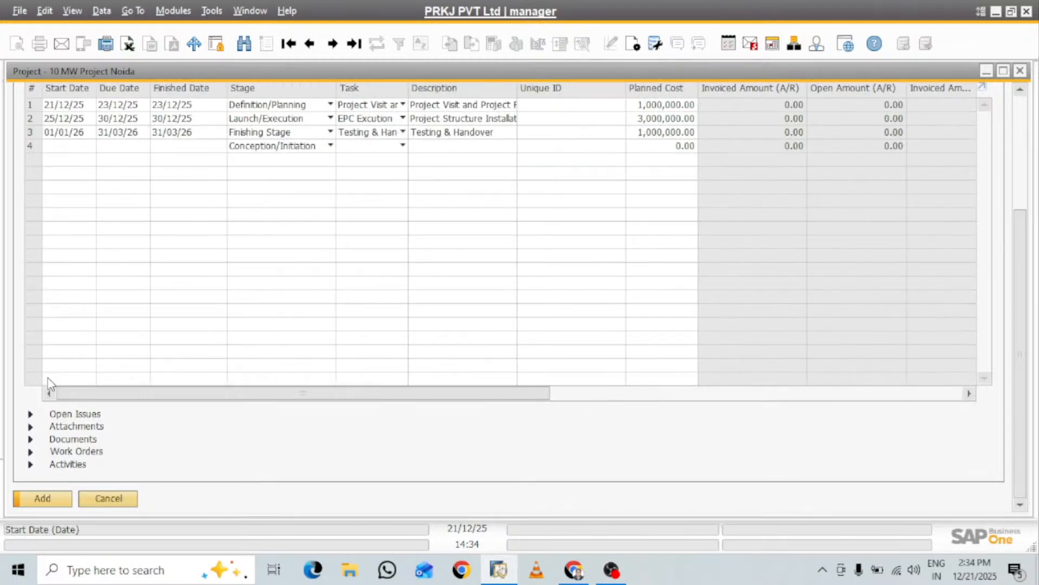
left_click(44, 498)
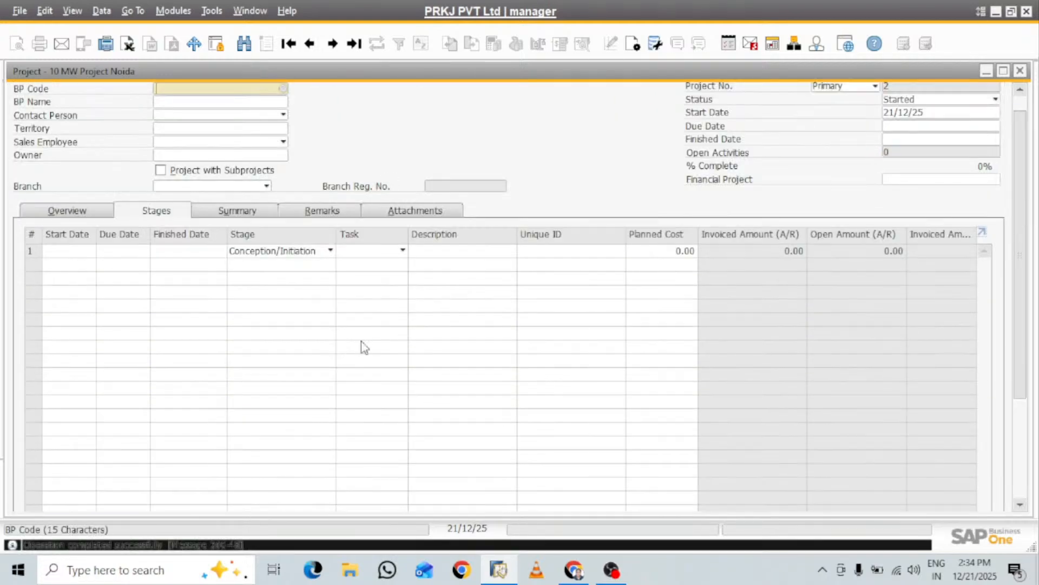
Reopen the last saved project record in a maximized window and review its stages and summary figures
left_click(354, 44)
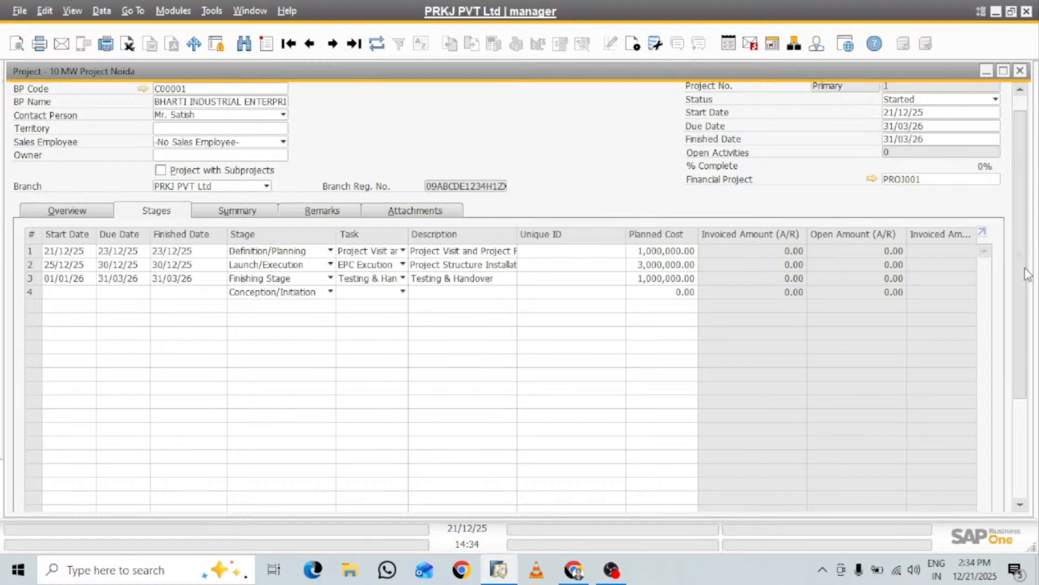
scroll(1023, 275, "up", 1)
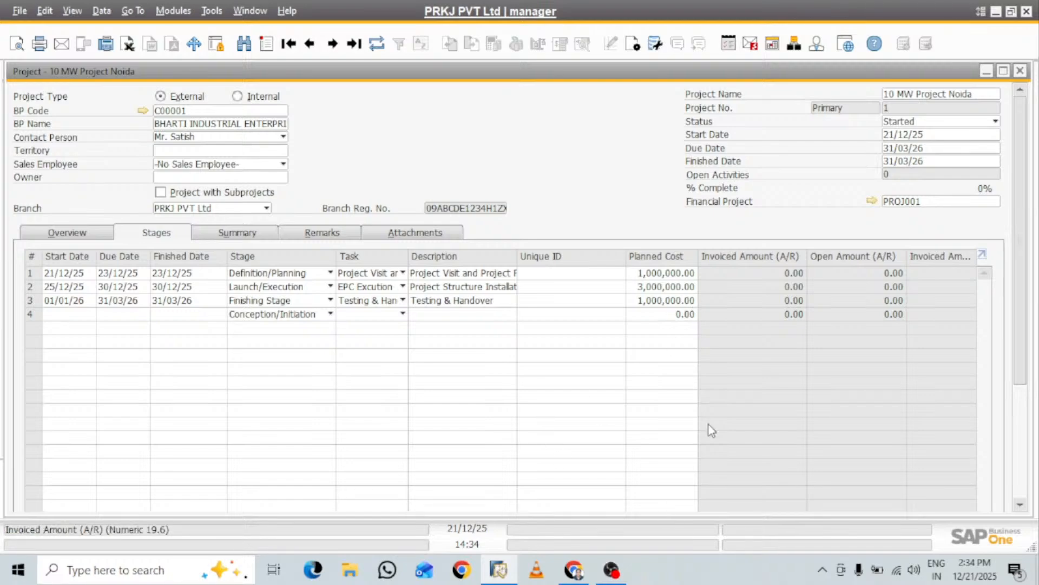
left_click(1003, 70)
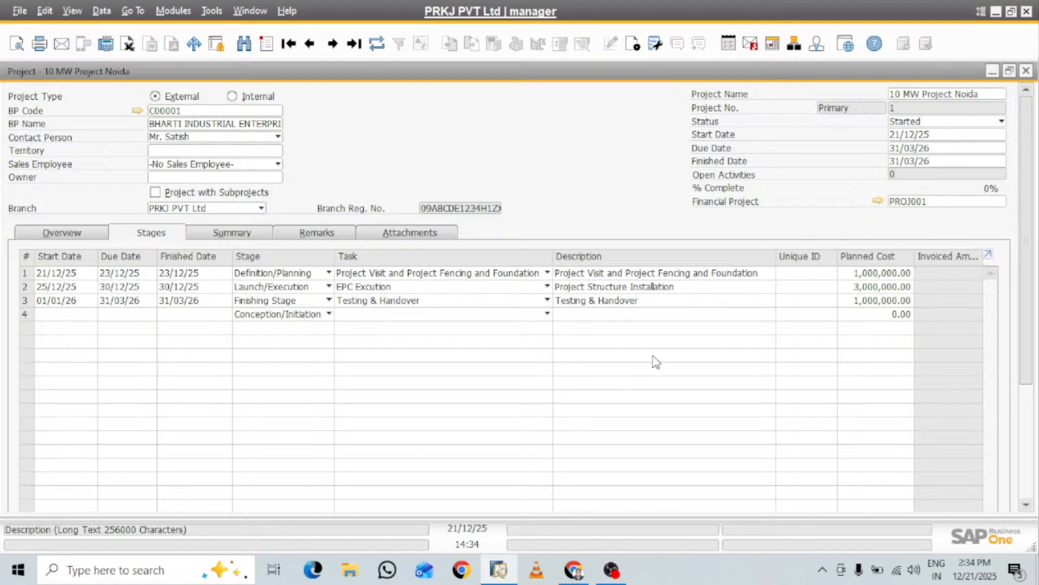
left_click(243, 234)
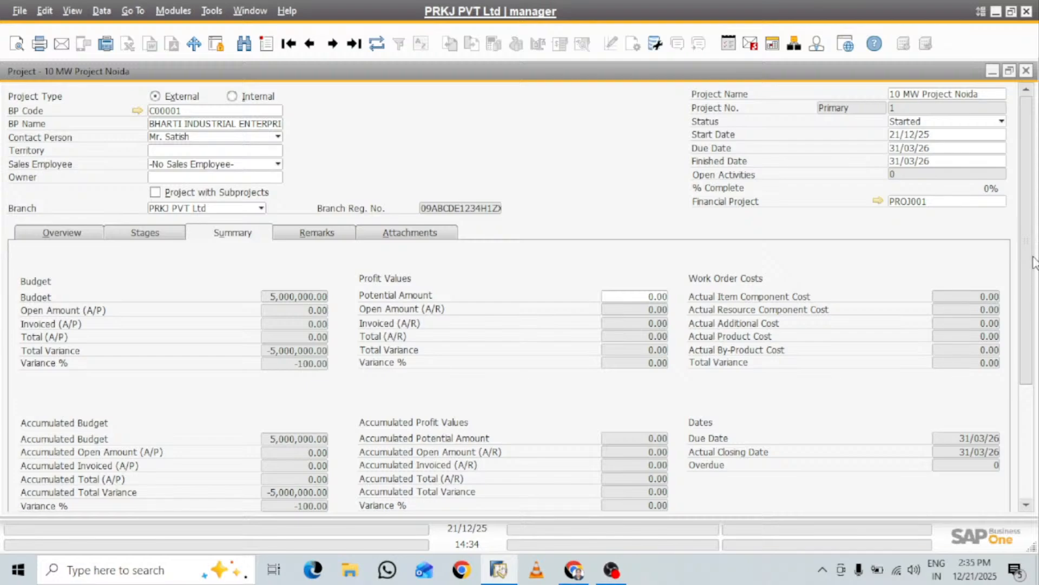
left_click_drag(1031, 256, 1032, 333)
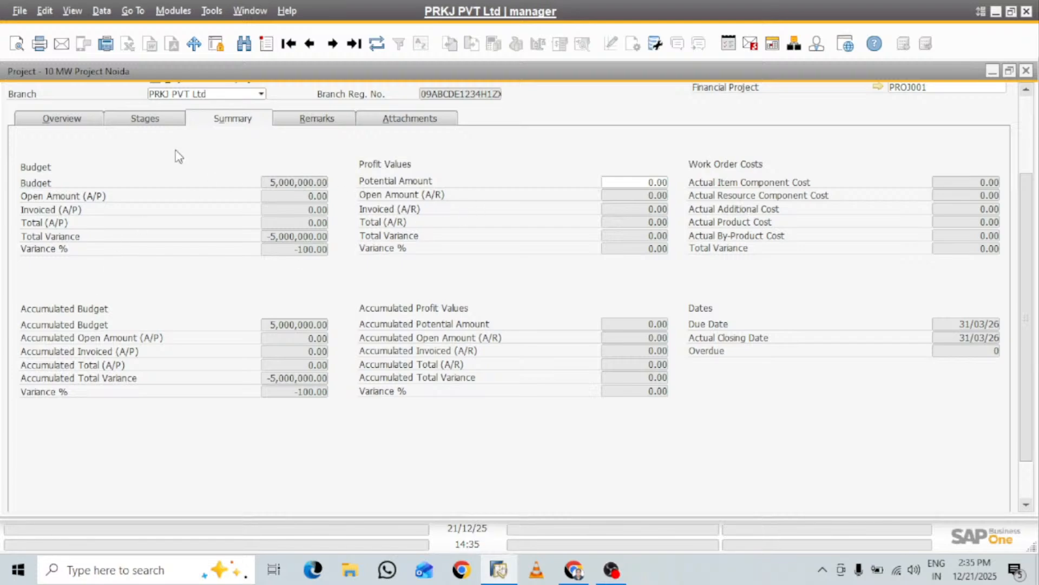
Examine the stages' Open Issues, Documents, Work Orders and Activities sections
left_click(150, 120)
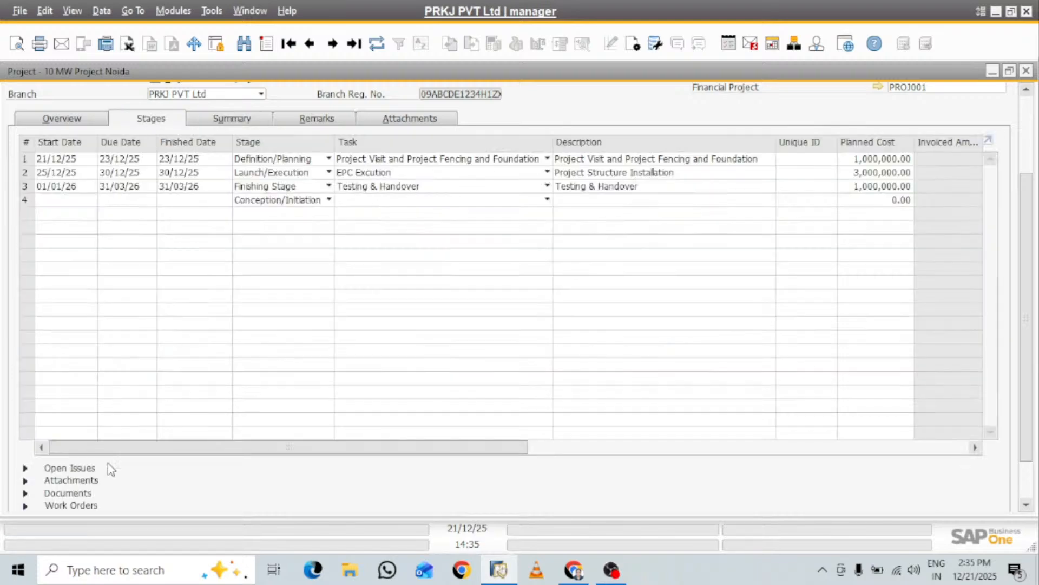
left_click(25, 467)
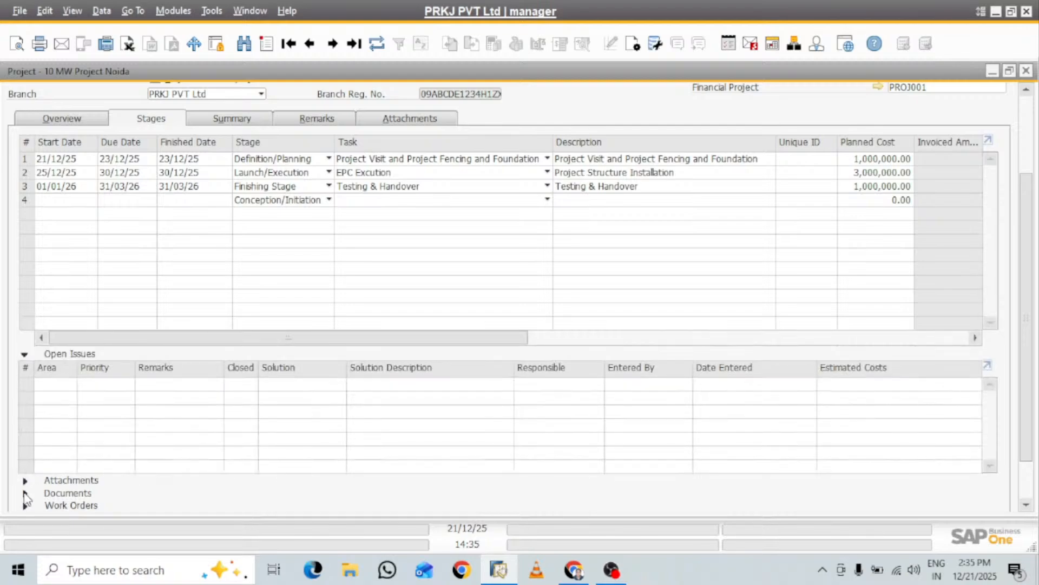
left_click(25, 494)
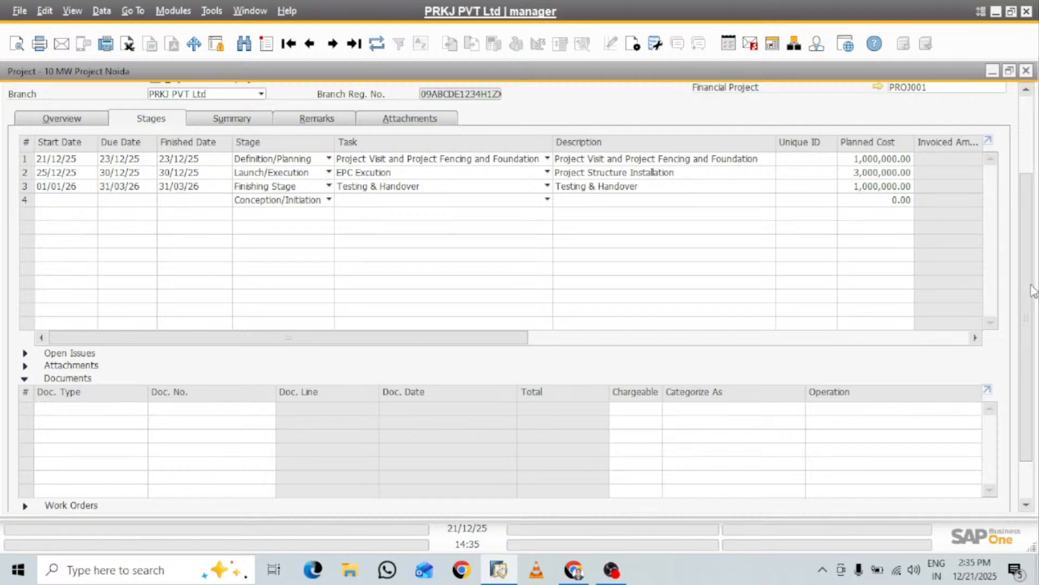
left_click_drag(1022, 255, 1027, 328)
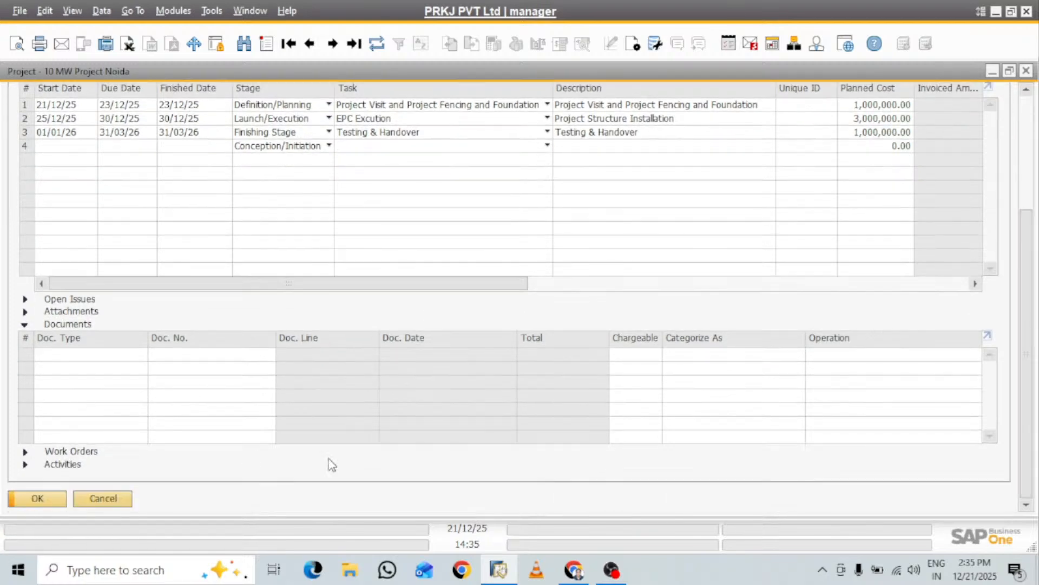
left_click(25, 451)
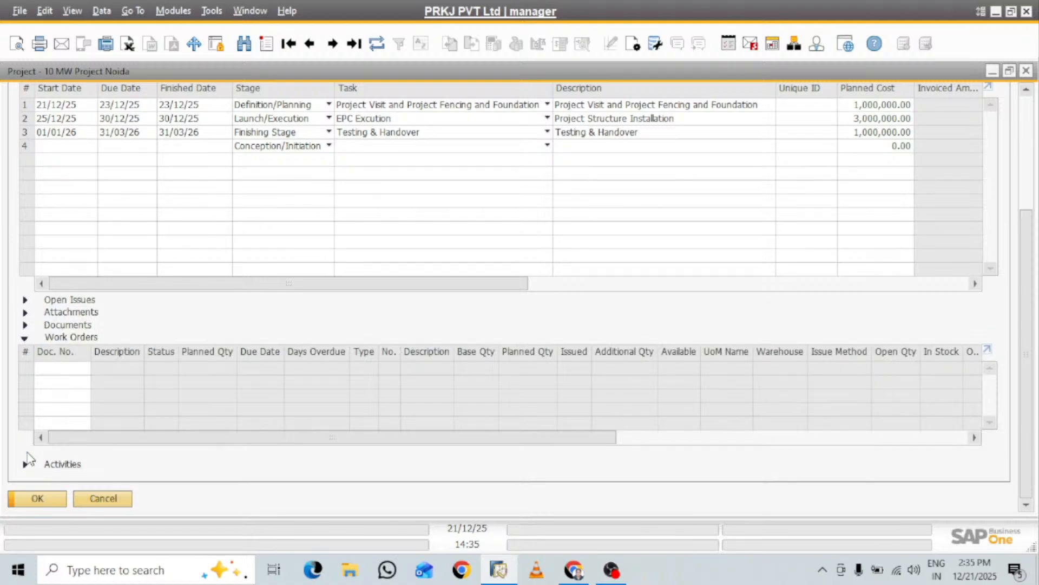
left_click(25, 465)
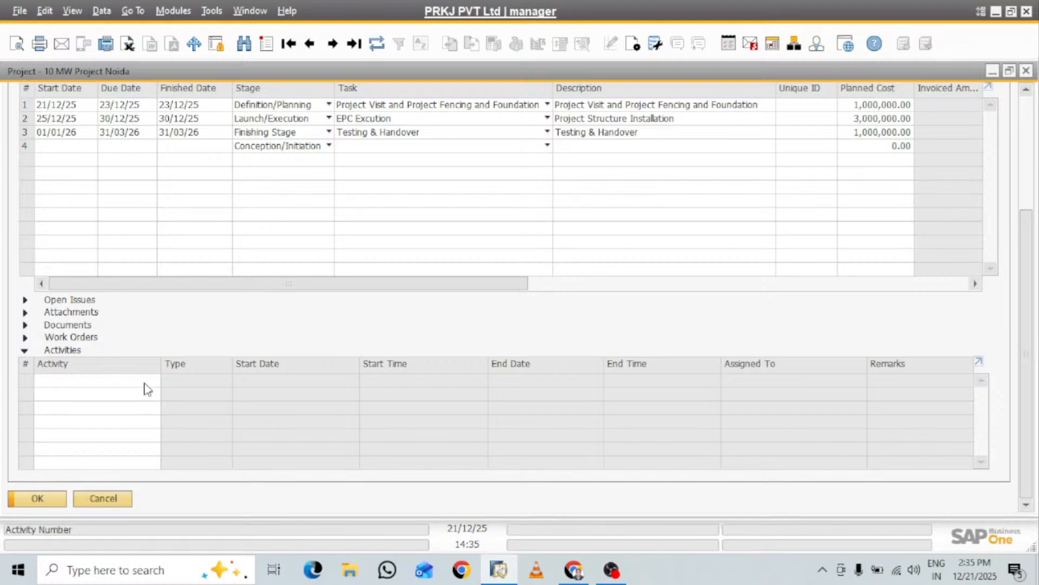
left_click_drag(1025, 324, 1023, 190)
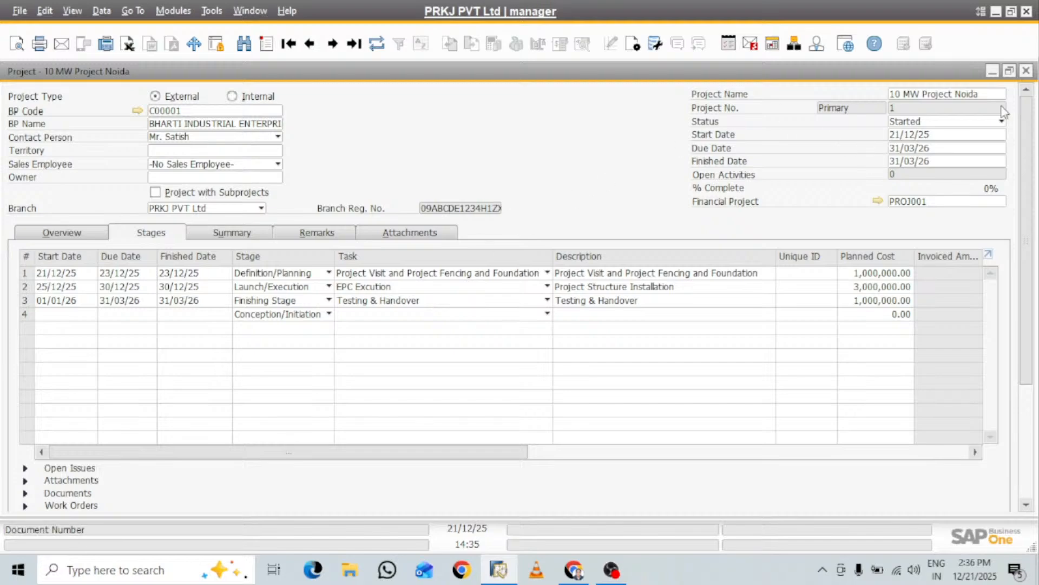
Minimize the project window and open a new purchase order from the Purchasing - A/P module
left_click(992, 71)
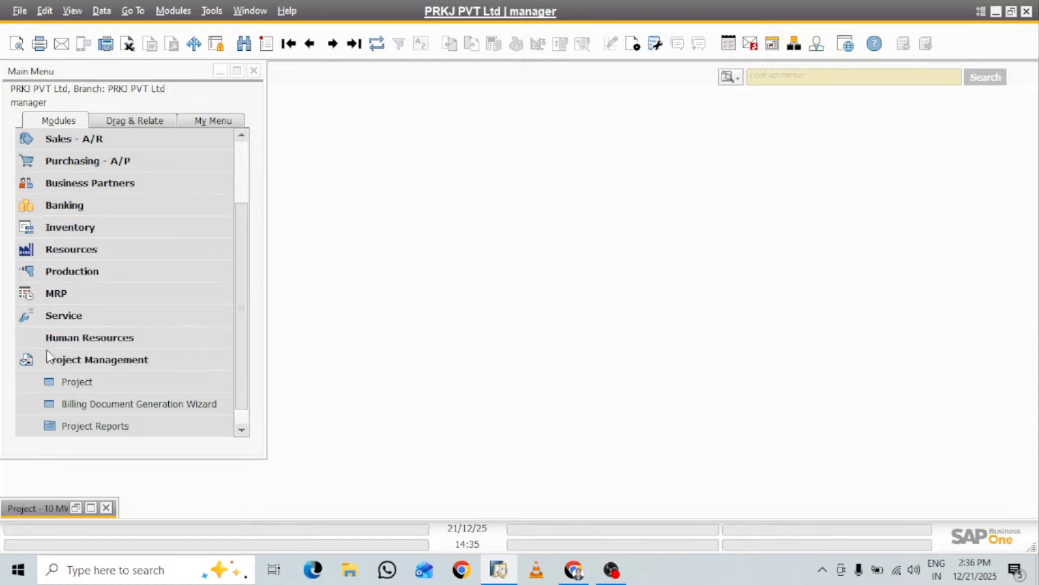
left_click(31, 362)
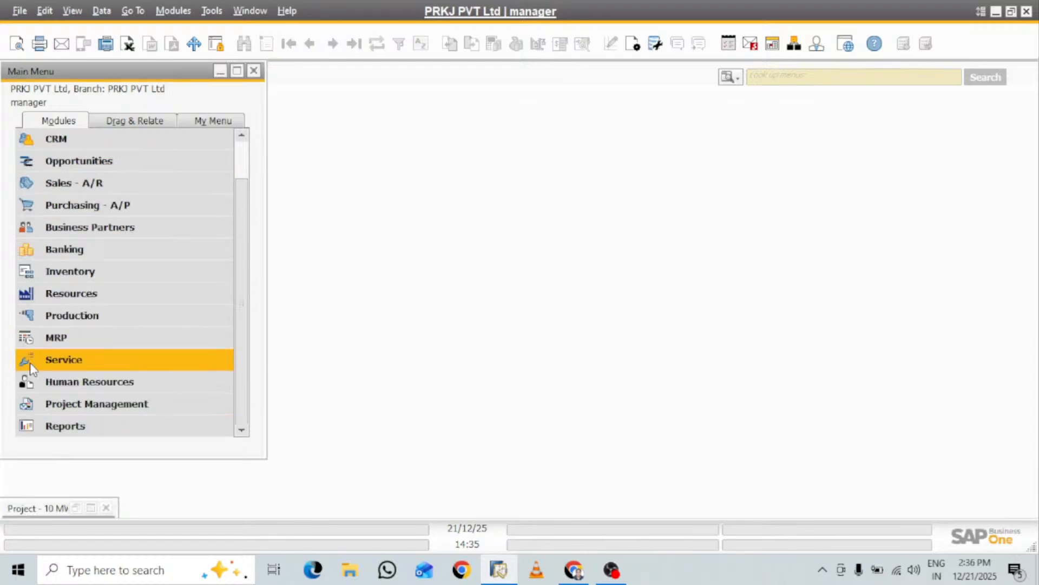
left_click(111, 211)
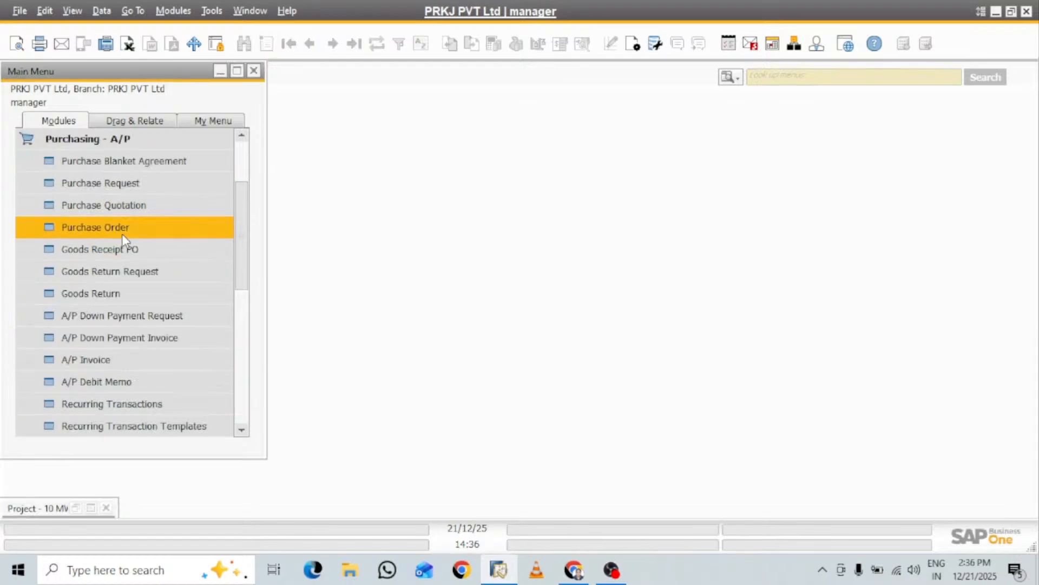
left_click(121, 229)
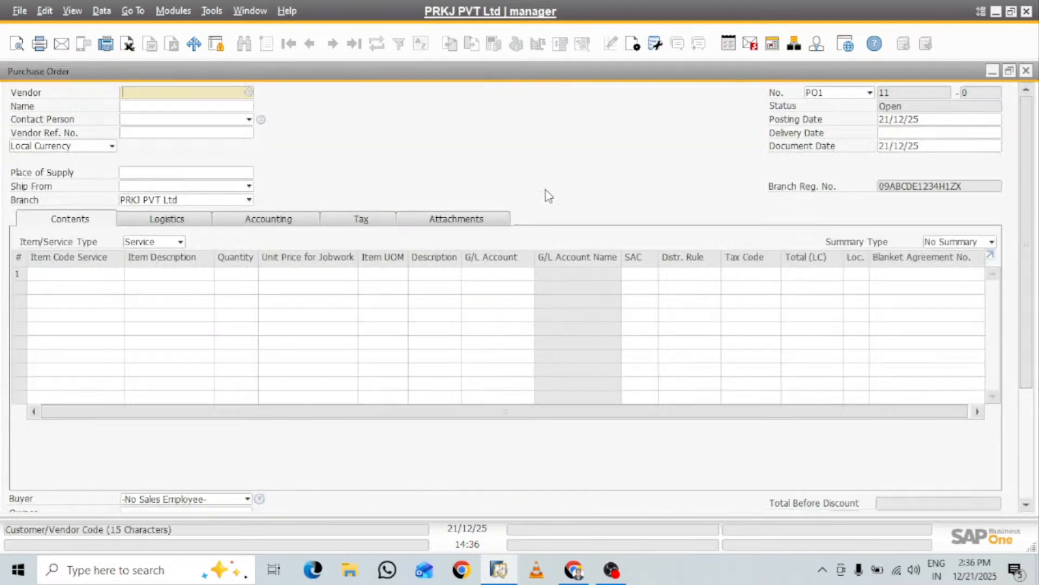
Choose Bala ji as the purchase order's vendor and begin the item code service entry on the first line
key("Tab")
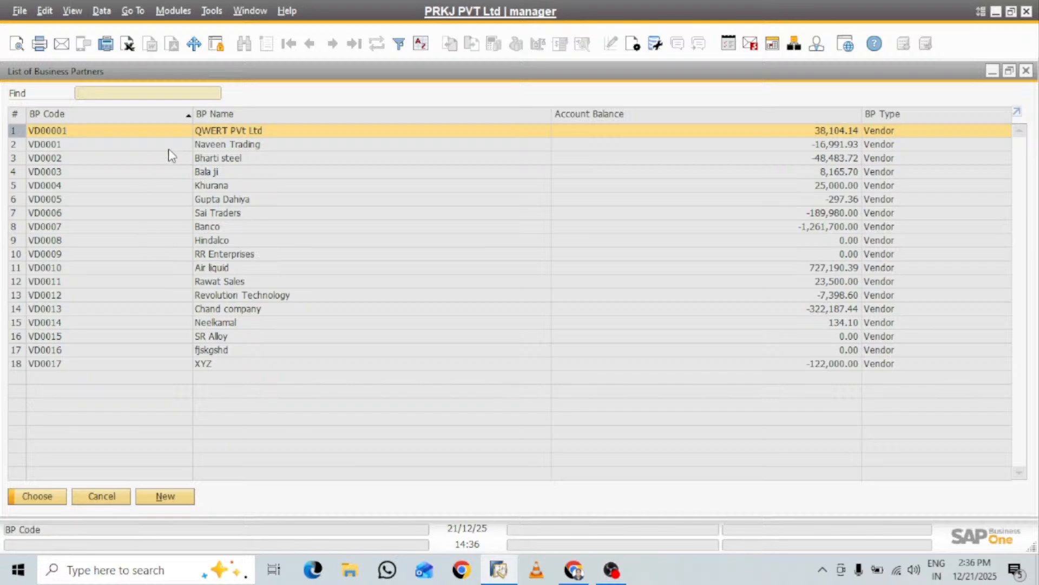
left_click(205, 172)
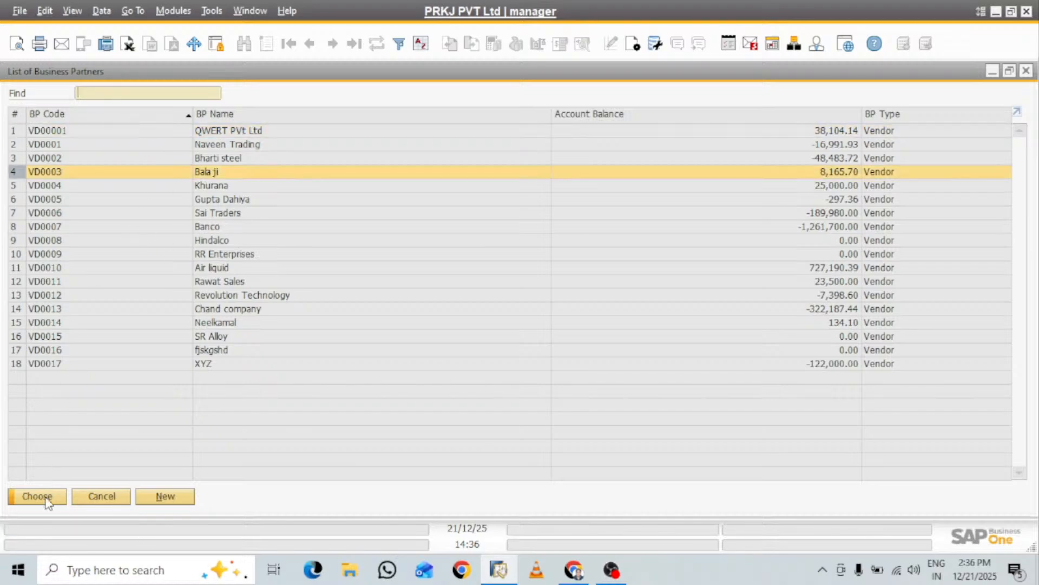
left_click(20, 496)
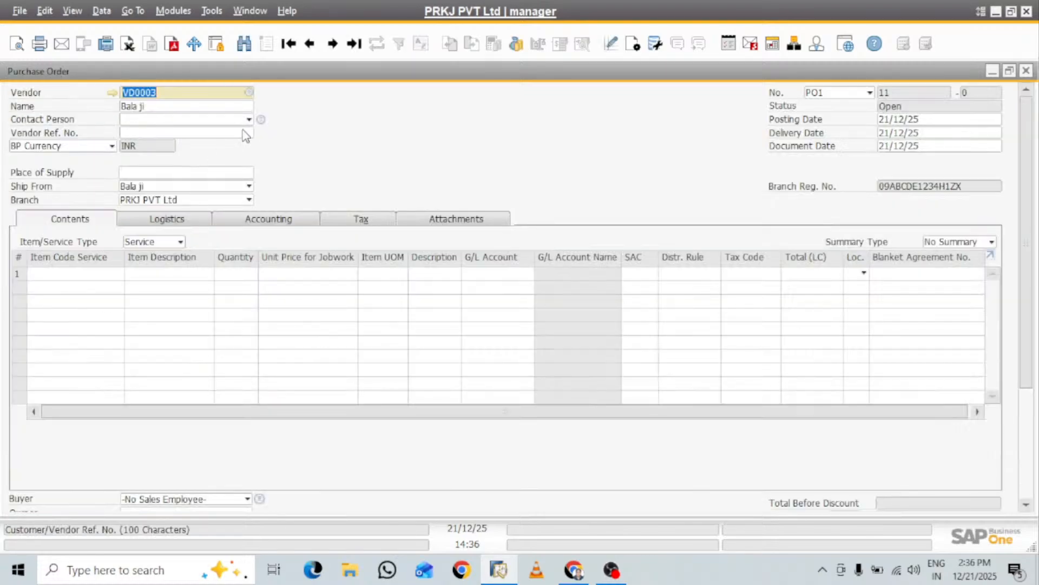
left_click(111, 278)
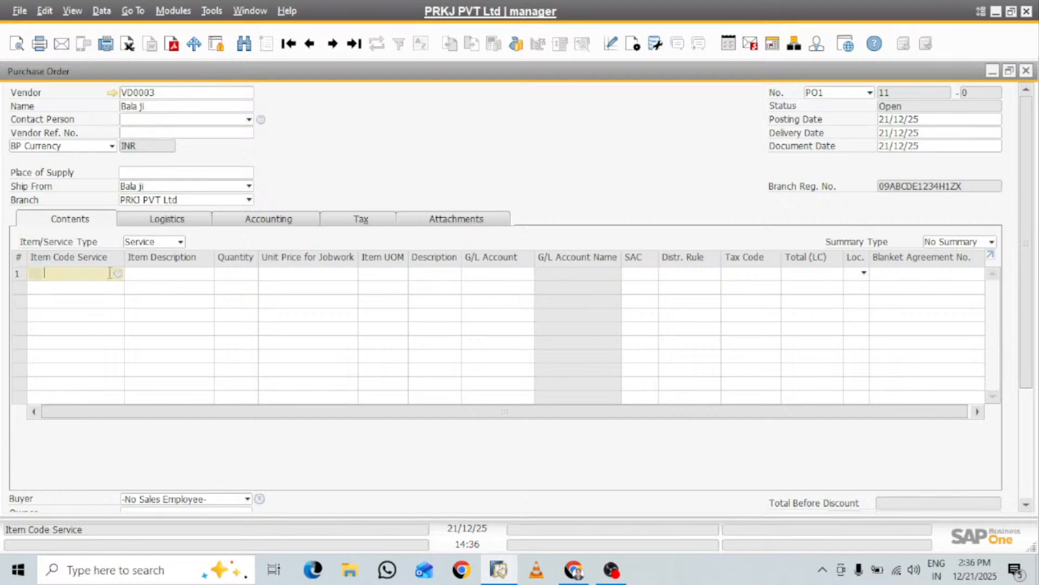
Switch the purchase order to the Item type and add items RM00010 through RM00015 as lines 1 to 6
left_click(180, 241)
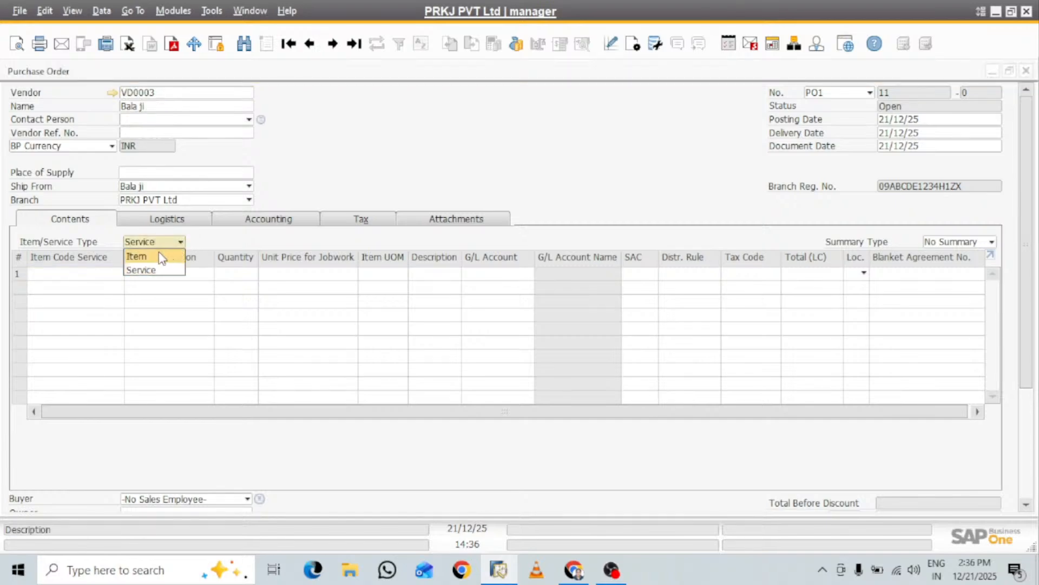
left_click(171, 255)
left_click(65, 280)
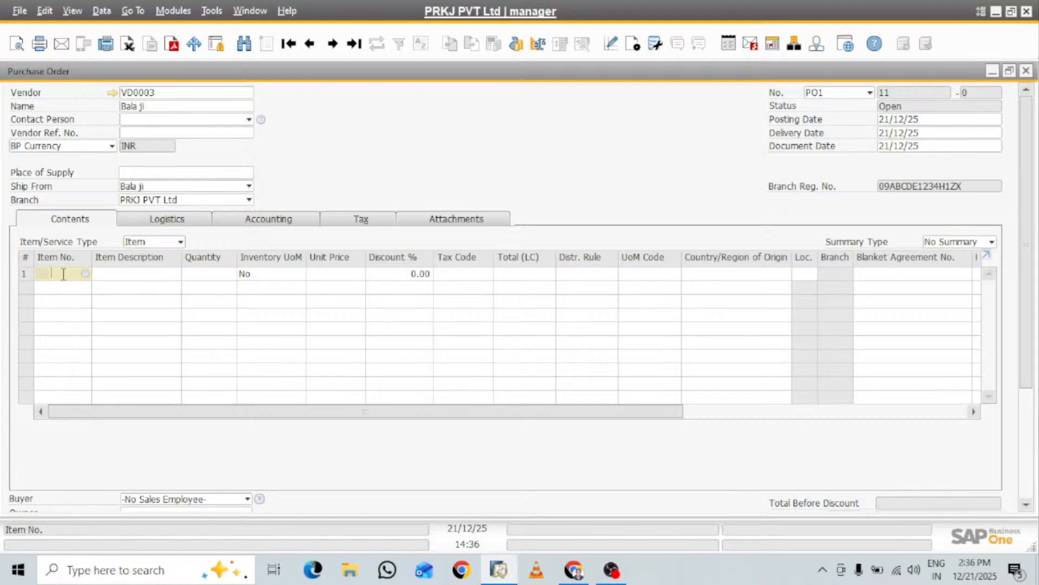
key("Tab")
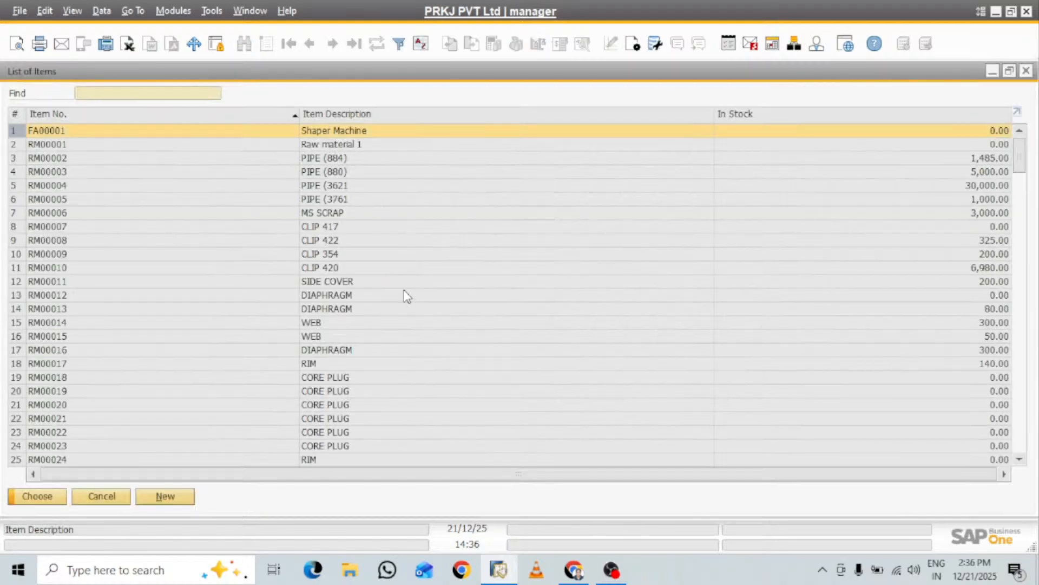
left_click(61, 271)
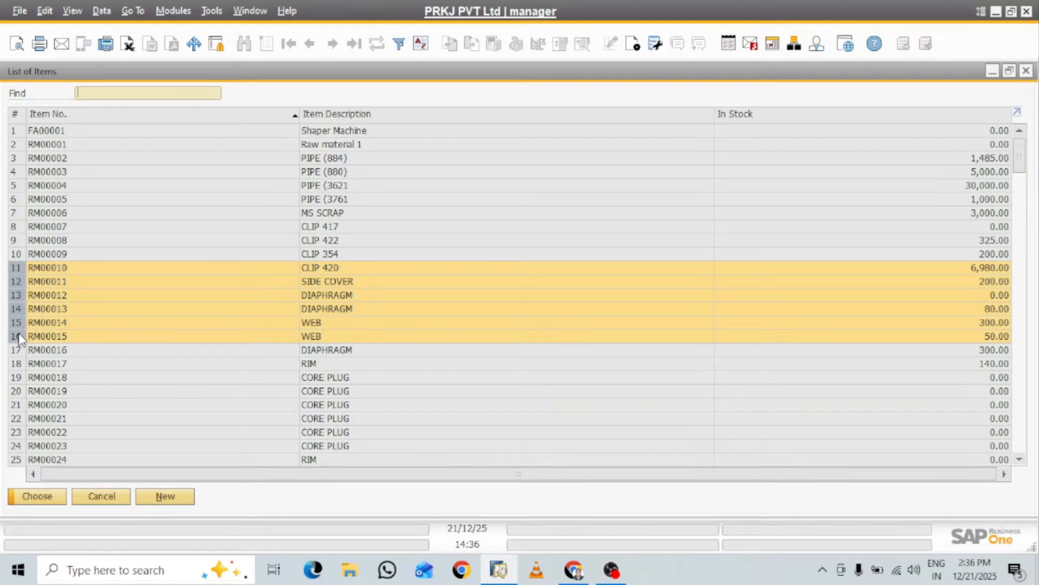
left_click(47, 497)
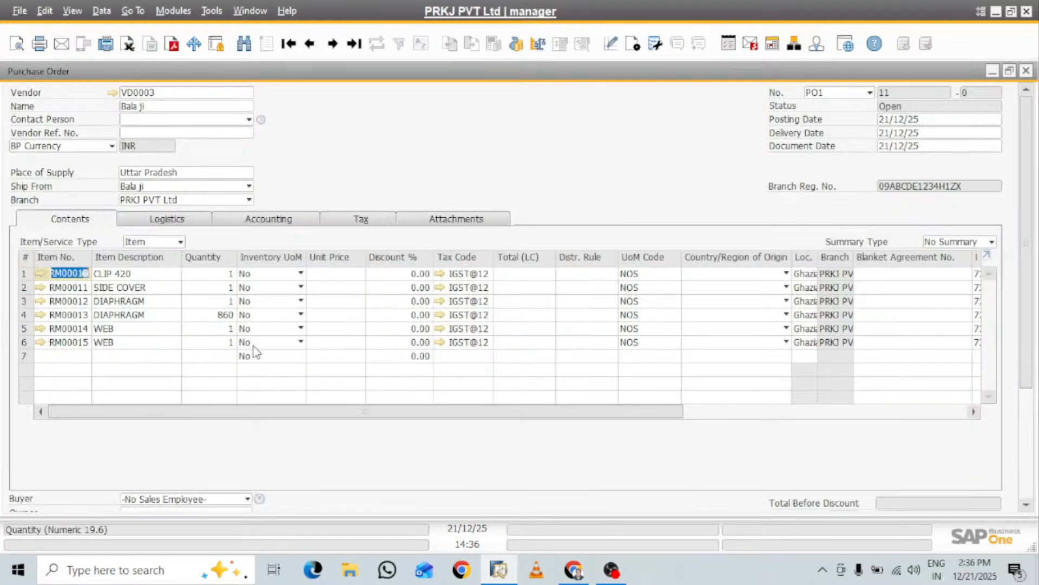
Set the order quantities to 100 for CLIP 420, 200 for SIDE COVER and 300 for DIAPHRAGM RM00012
left_click(217, 275)
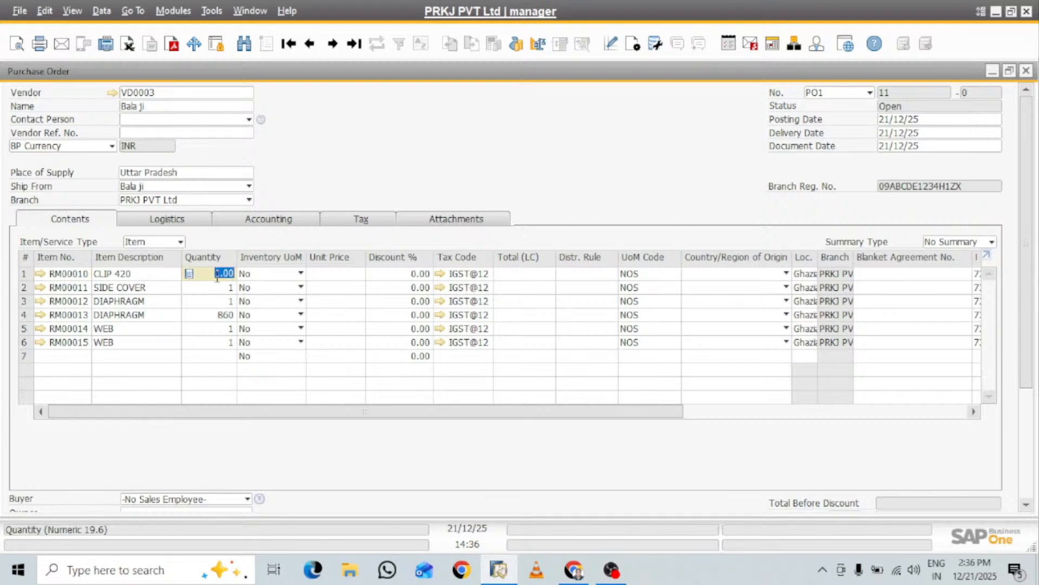
type("1")
left_click(232, 288)
type("2")
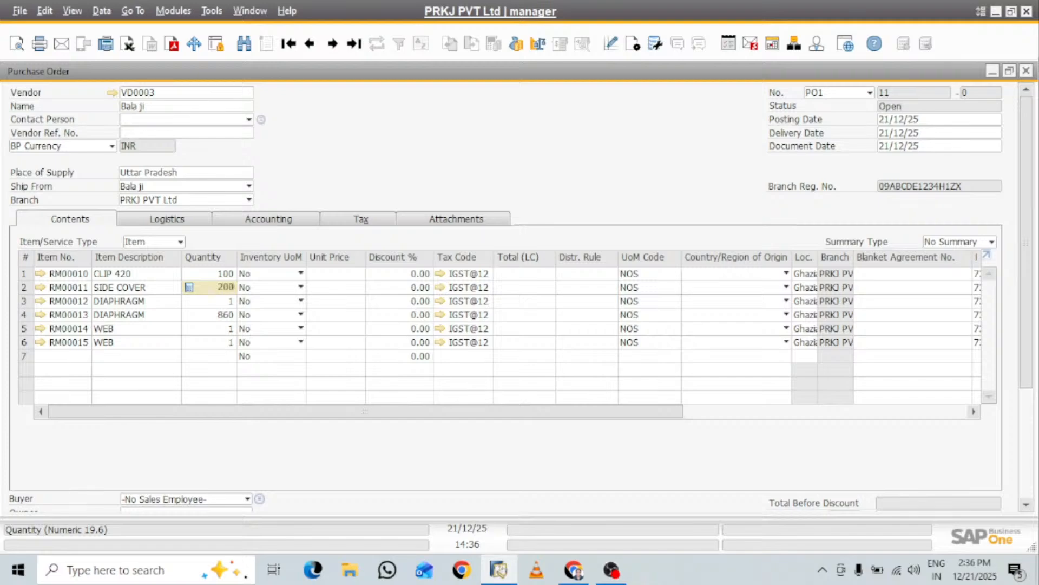
type("00")
left_click(222, 302)
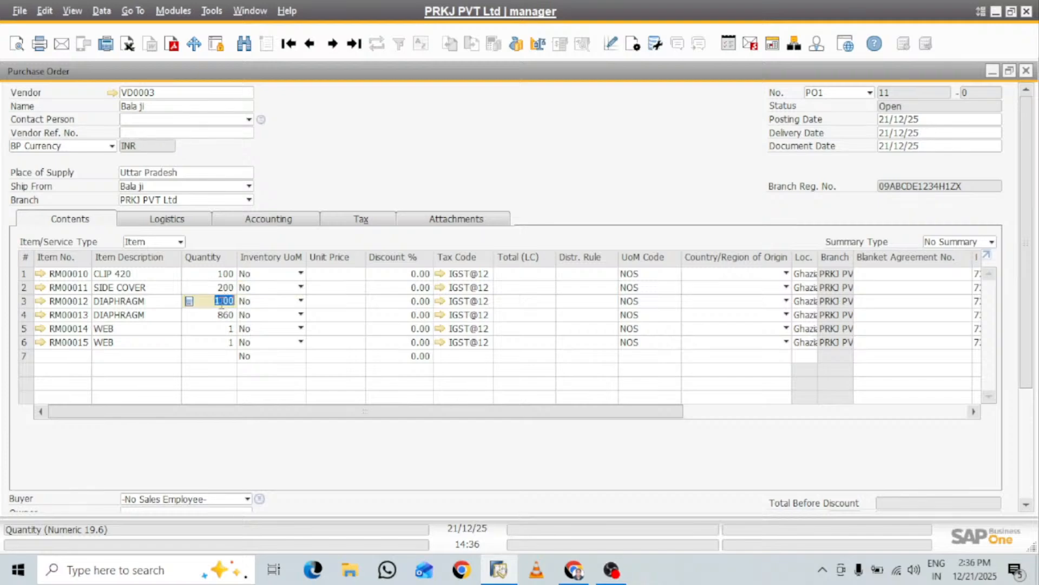
type("3")
Set the quantities of both WEB items to 200 each and of DIAPHRAGM RM00013 to 533
left_click(219, 329)
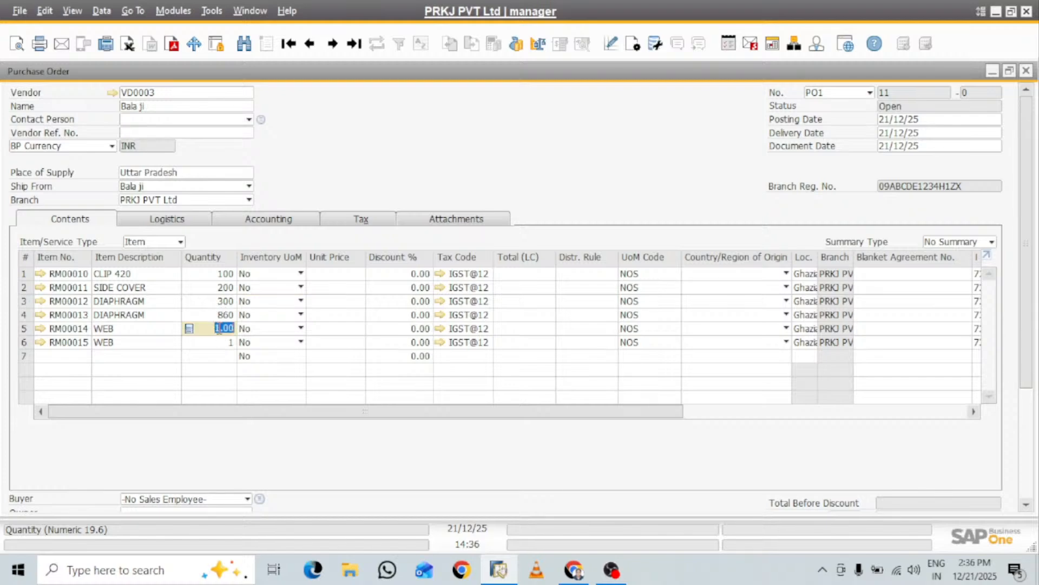
type("20")
key("Tab")
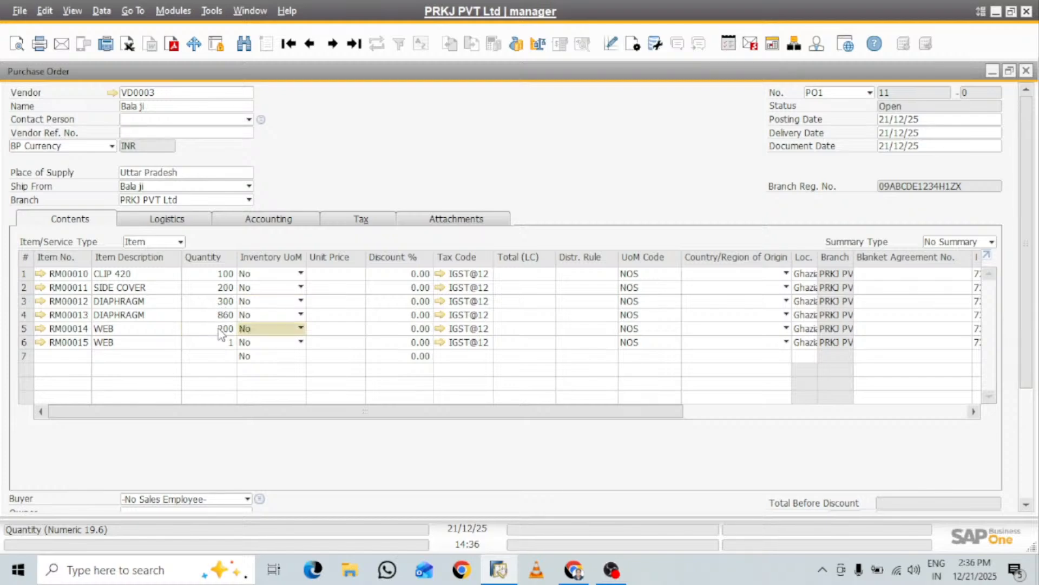
left_click(219, 343)
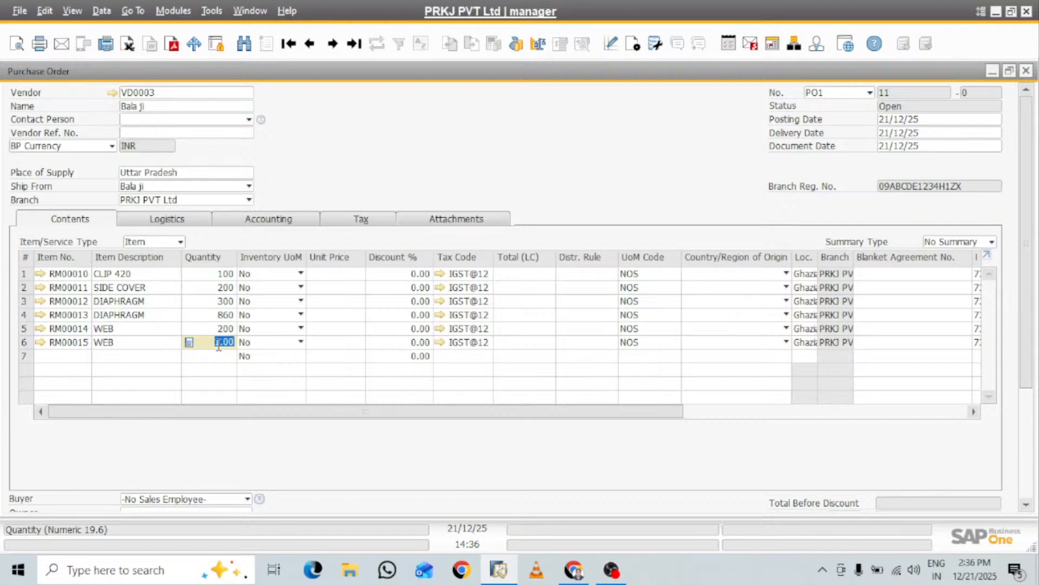
type("200")
key("Tab")
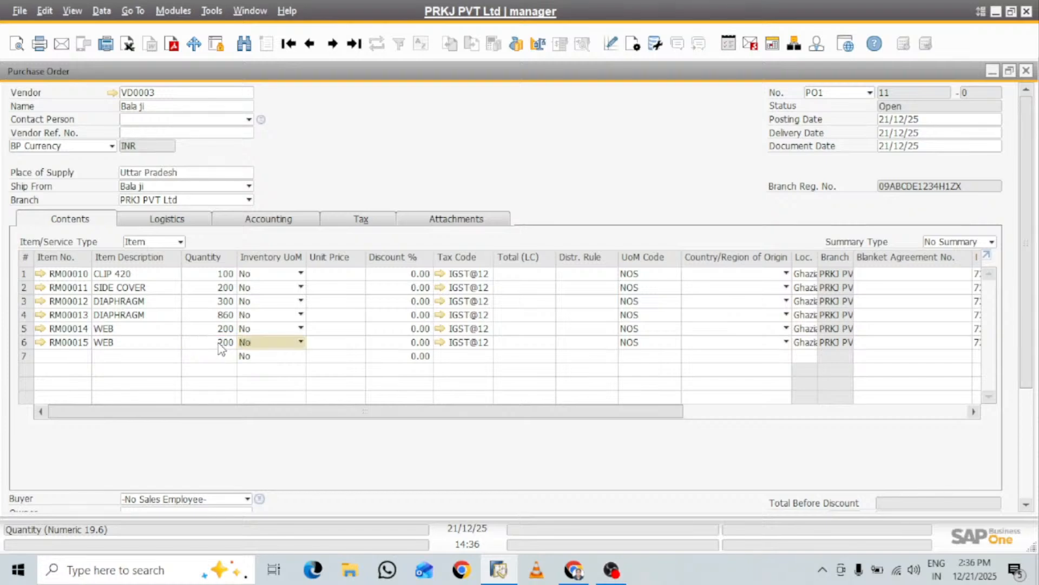
left_click(232, 315)
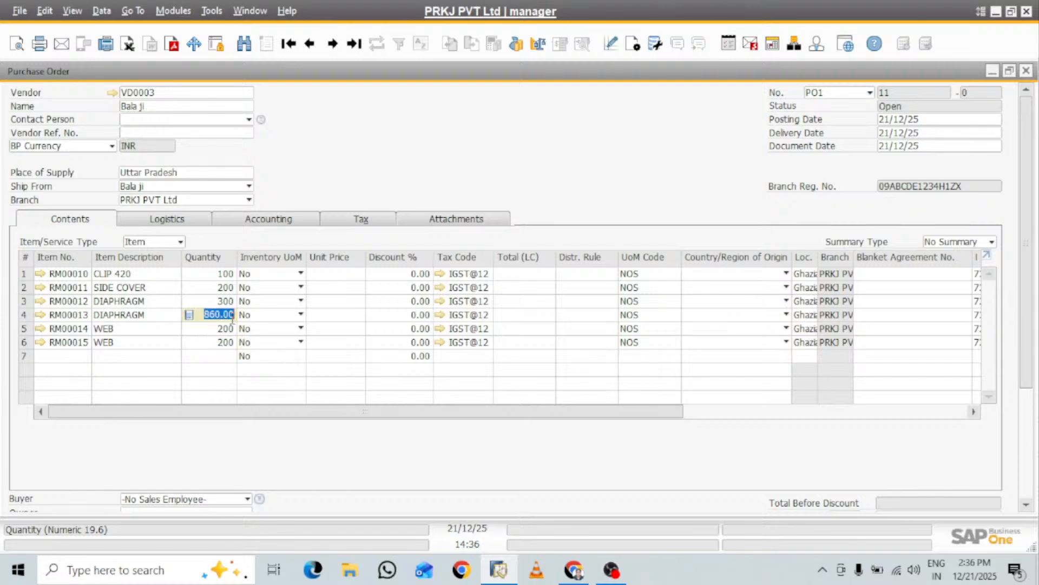
type("533")
key("Tab")
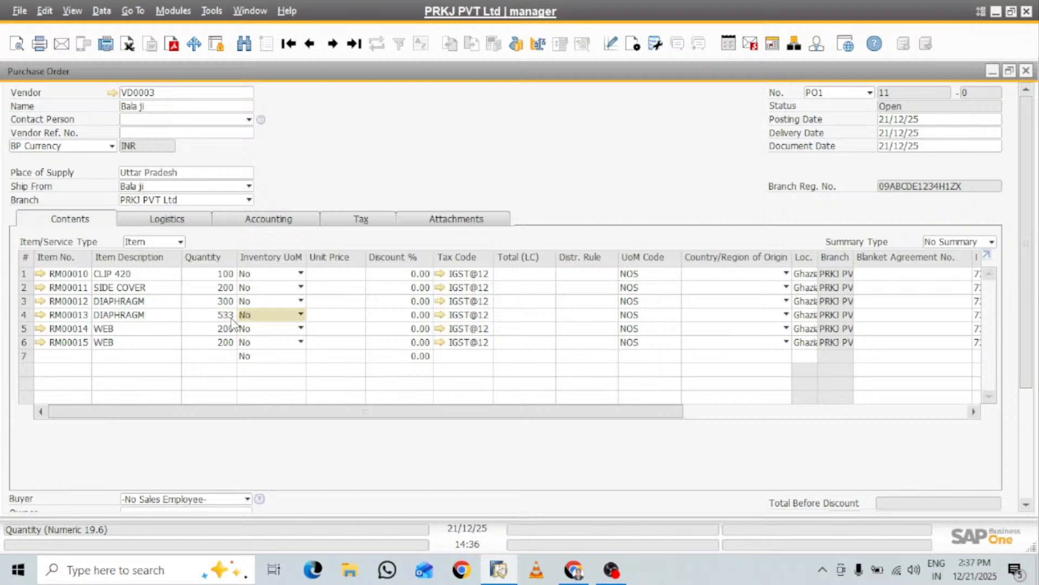
Enter unit prices of 200, 240, 270, 100, 200 and 300 for order lines 1 to 6
left_click(335, 274)
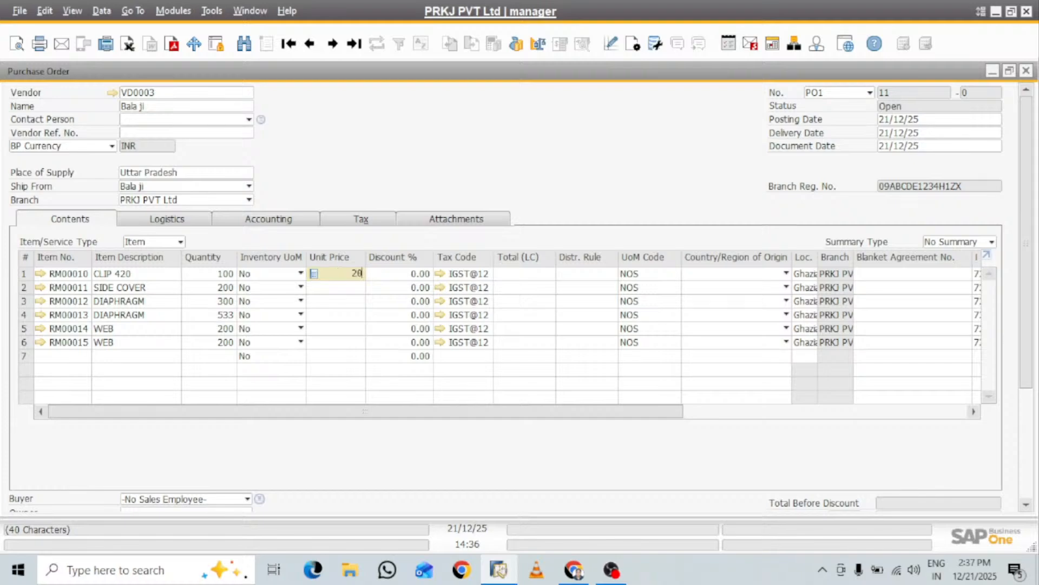
left_click(339, 287)
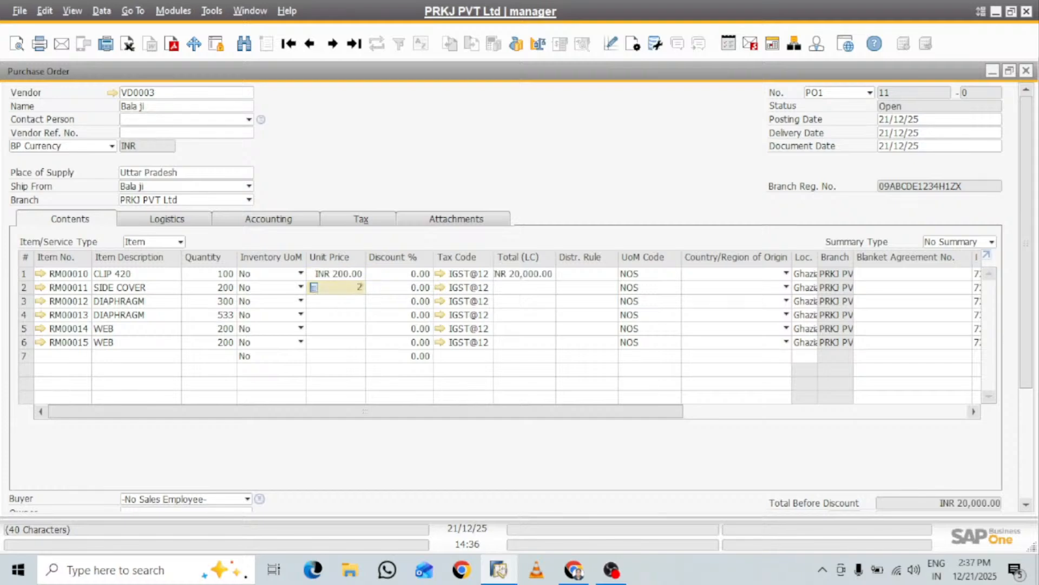
left_click(361, 302)
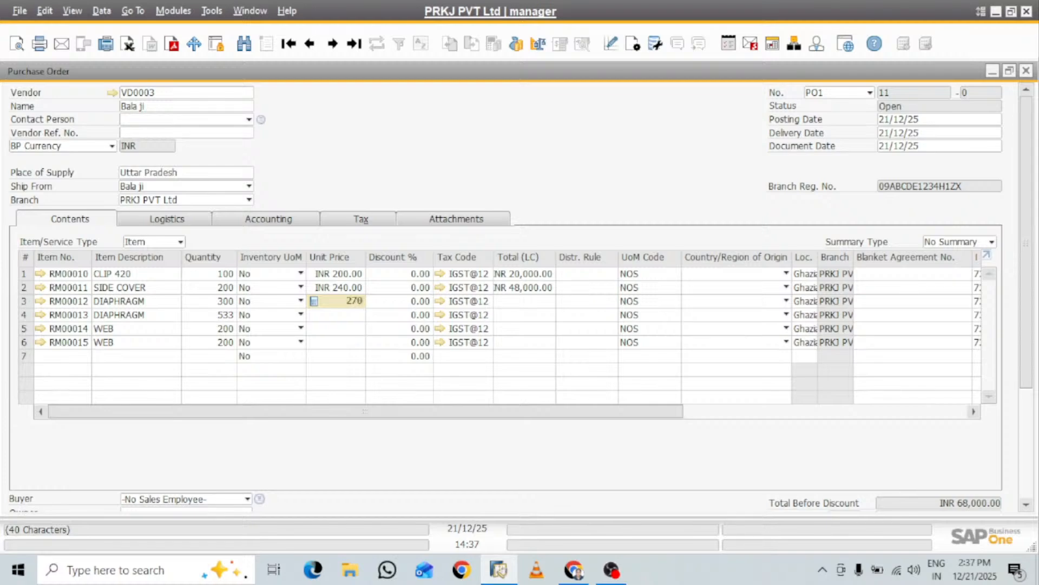
left_click(348, 315)
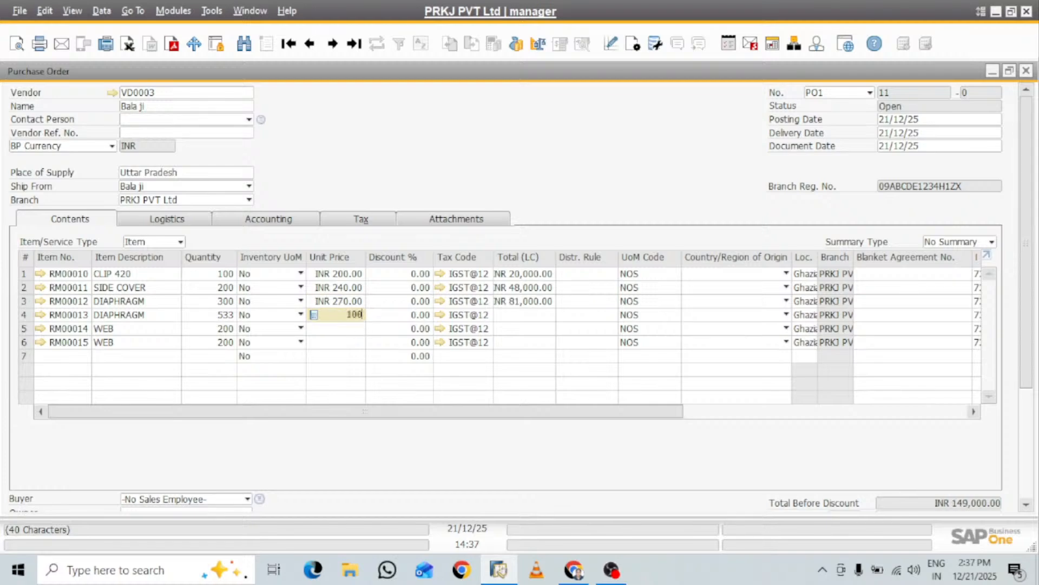
left_click(356, 328)
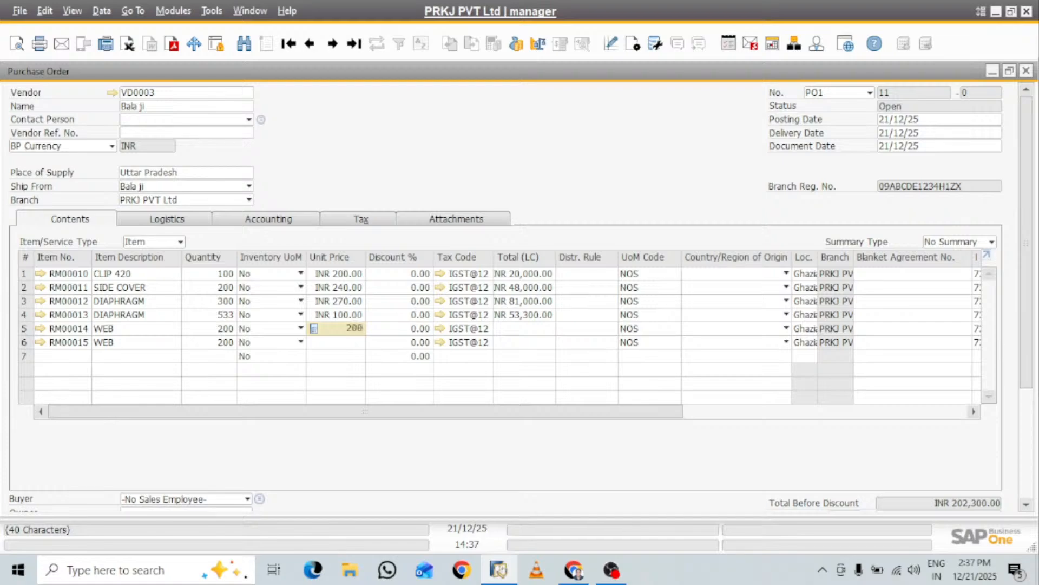
type("200")
left_click(357, 343)
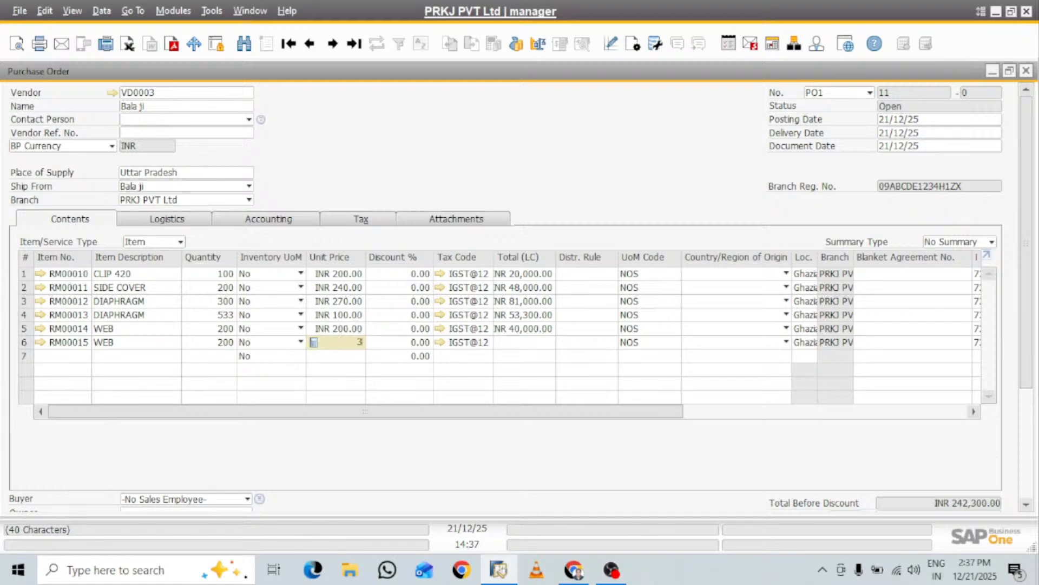
key("Tab")
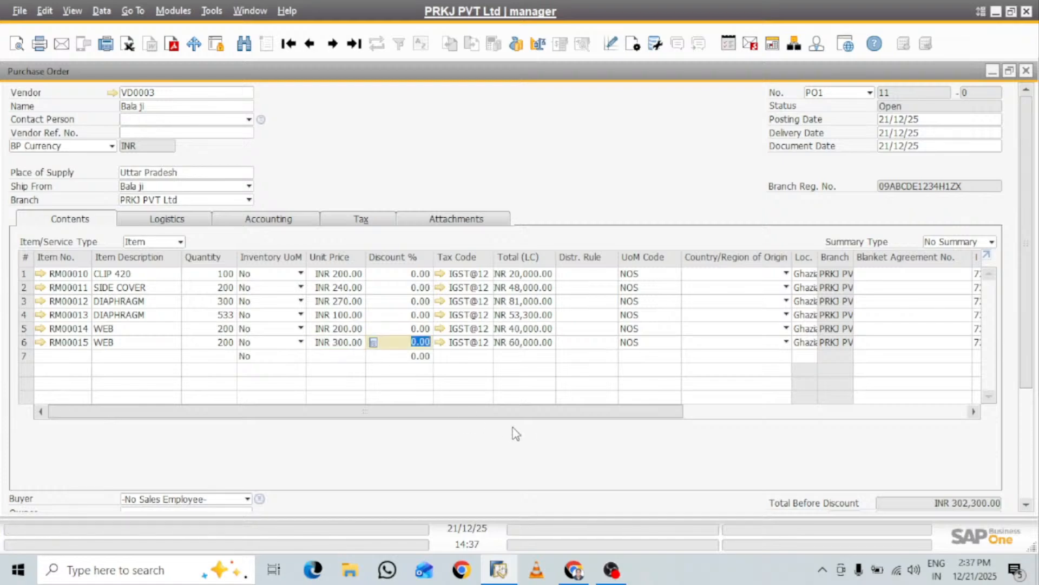
Add the purchase order and copy it to a Goods Receipt PO
left_click_drag(1032, 205, 1034, 230)
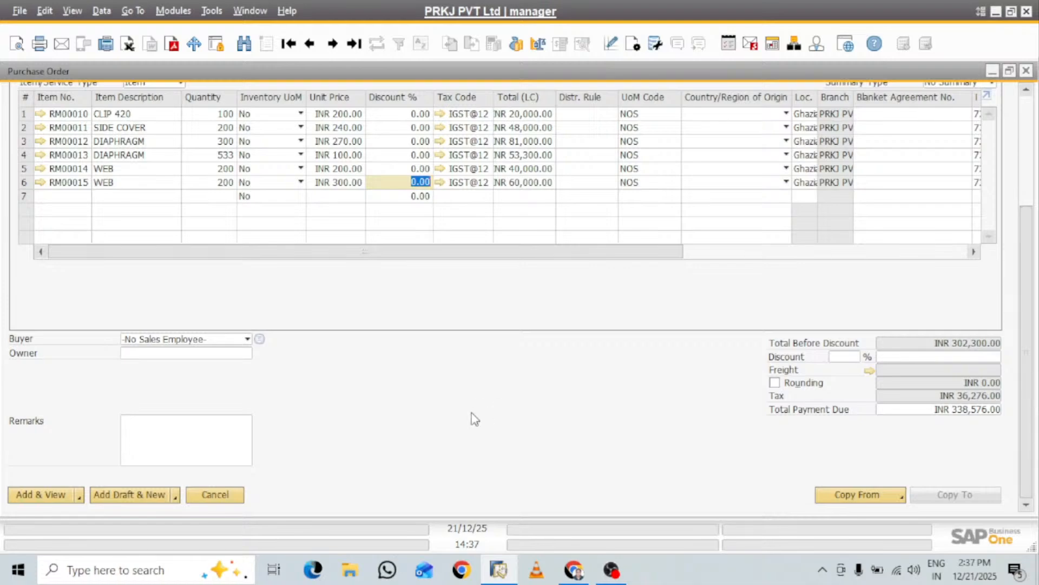
left_click(50, 494)
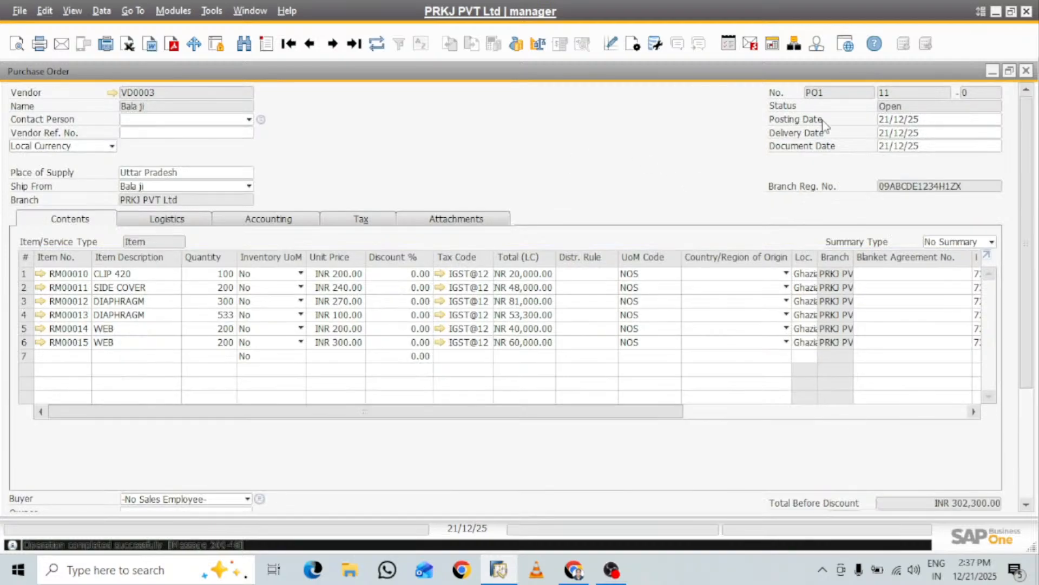
left_click_drag(1028, 153, 1036, 310)
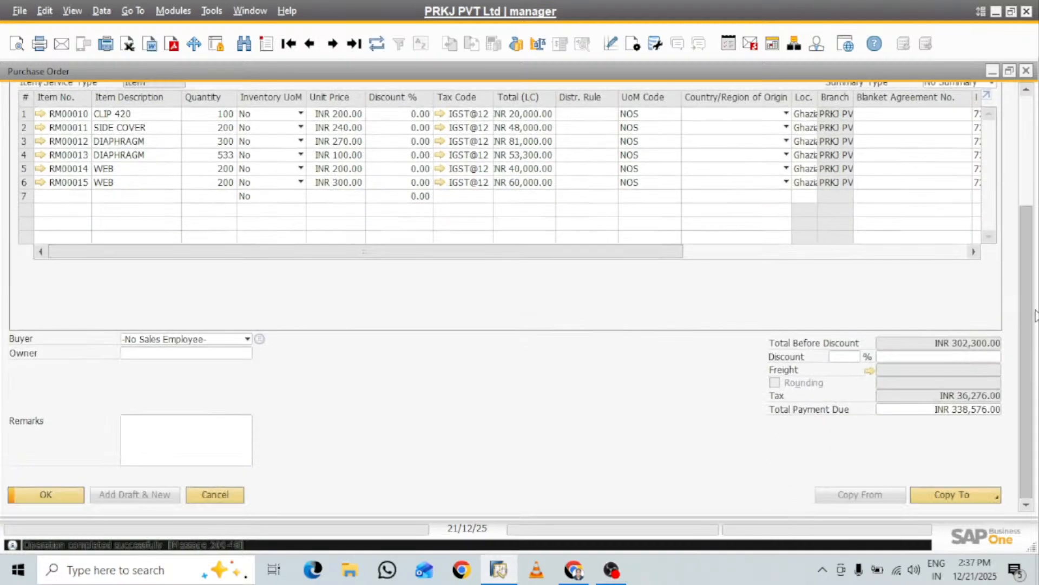
left_click(991, 498)
left_click(953, 469)
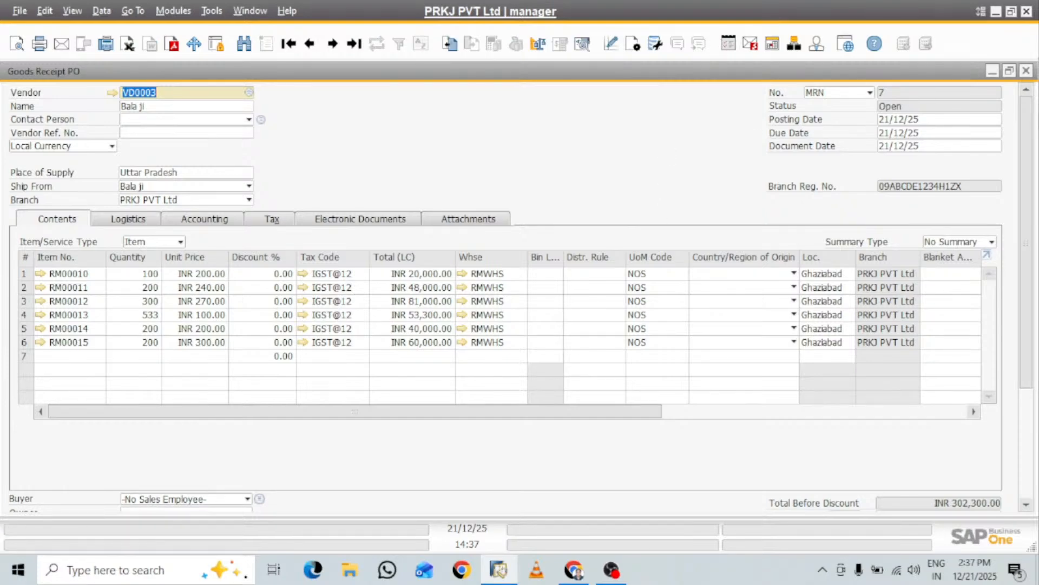
Submit the goods receipt and create batch fkjsf for CLIP 420 and batch sad for SIDE COVER
left_click_drag(1033, 130, 1035, 336)
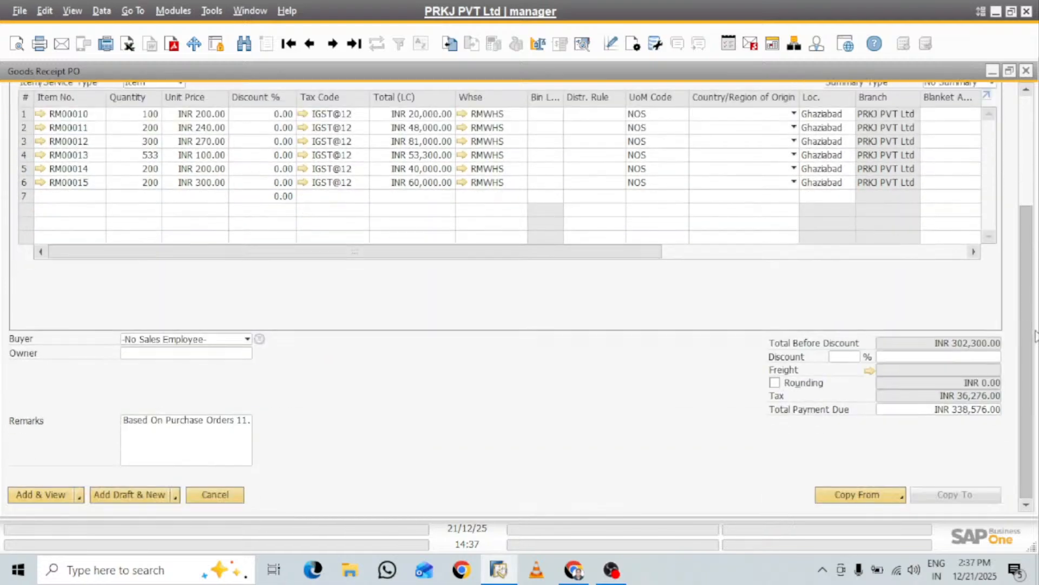
left_click(63, 495)
left_click(335, 302)
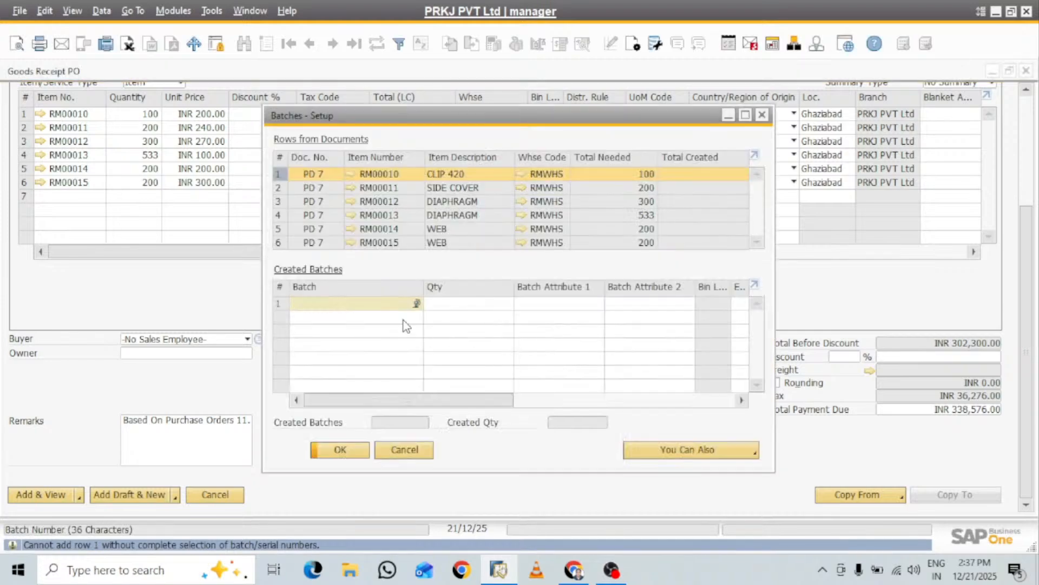
type("fkjsf")
key("Tab")
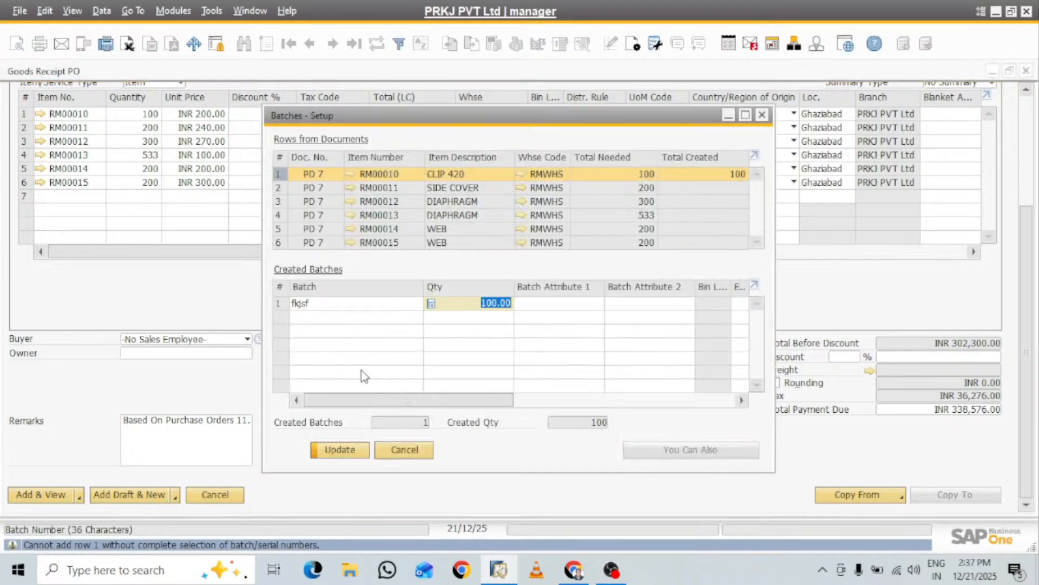
left_click(342, 448)
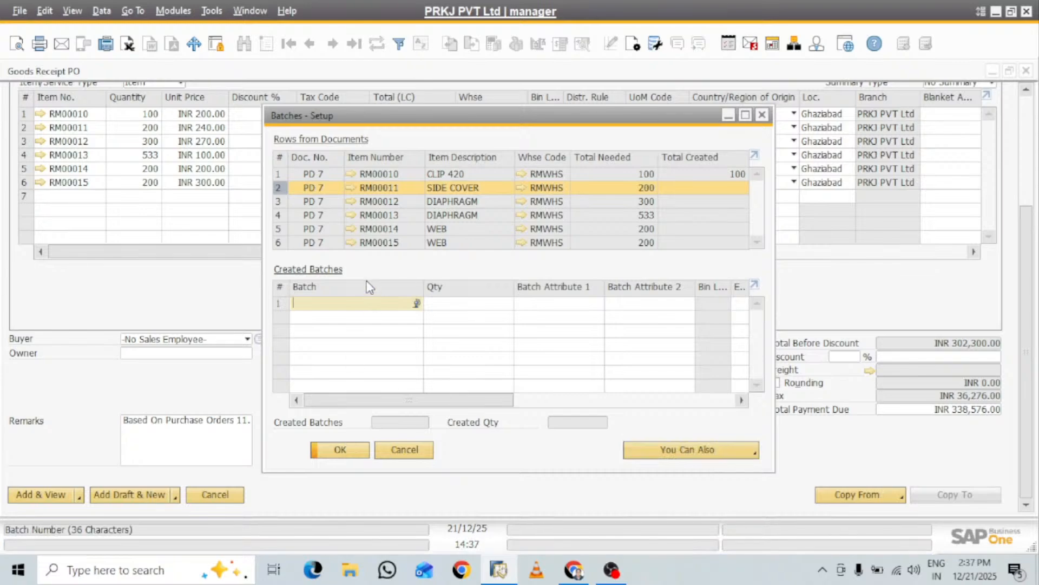
type("sad")
left_click(346, 450)
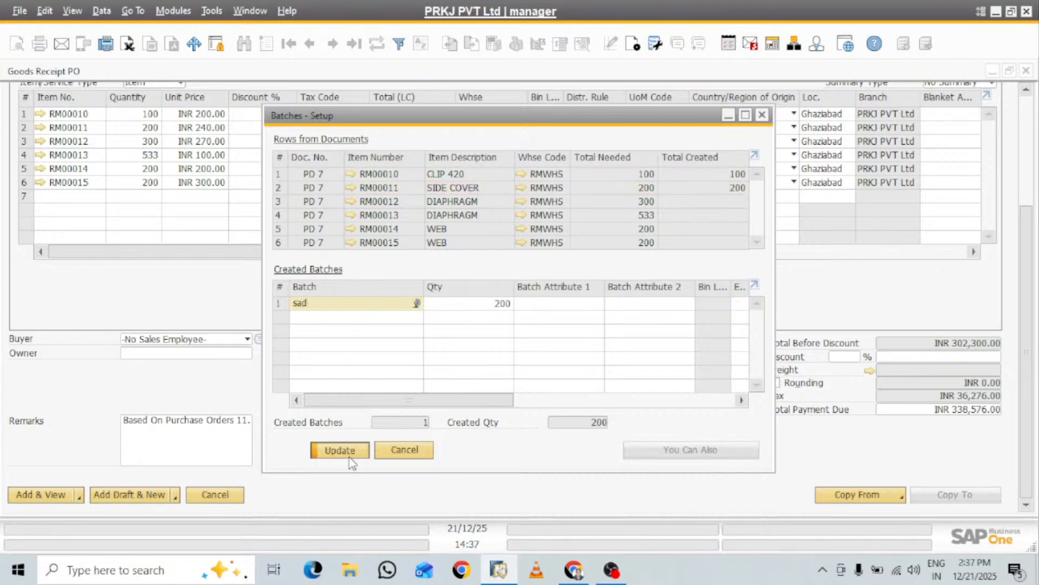
Create batches Aa, sAS, Ss and Aa for RM00012, RM00013, RM00014 and RM00015, and finish the batch setup
type("Ad")
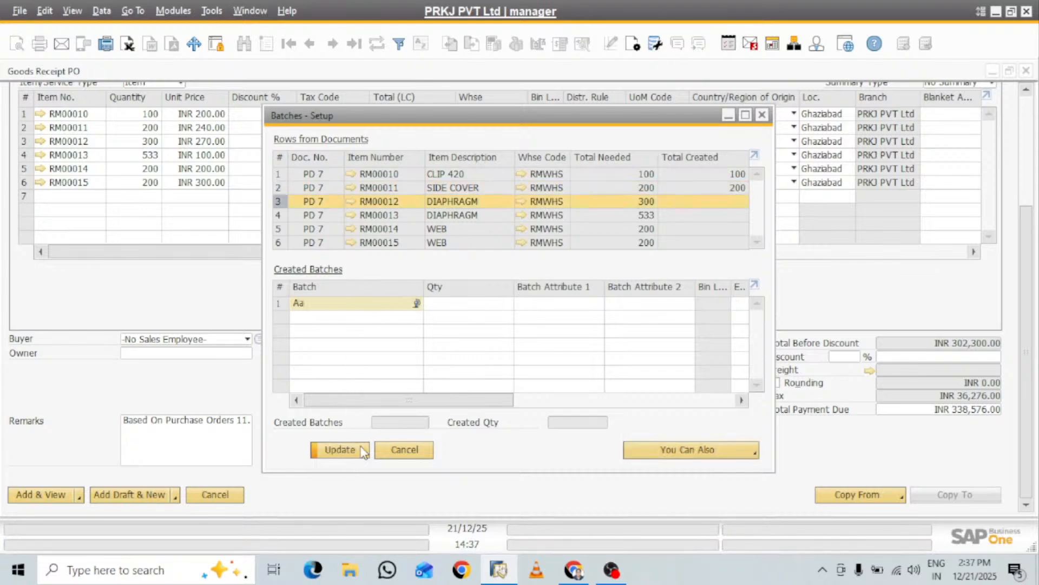
left_click(362, 452)
type("sAd")
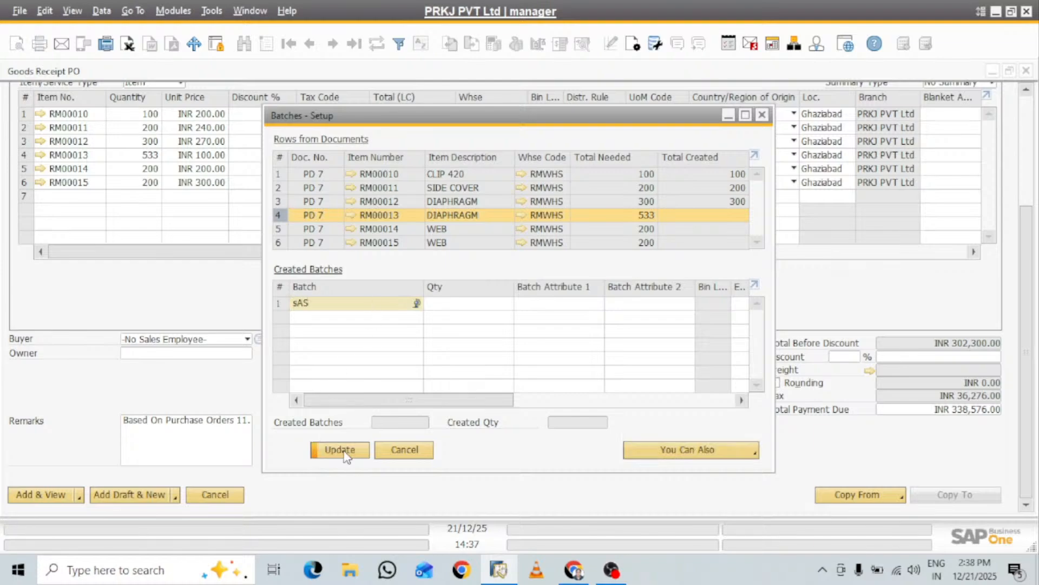
left_click(343, 449)
type("Sd")
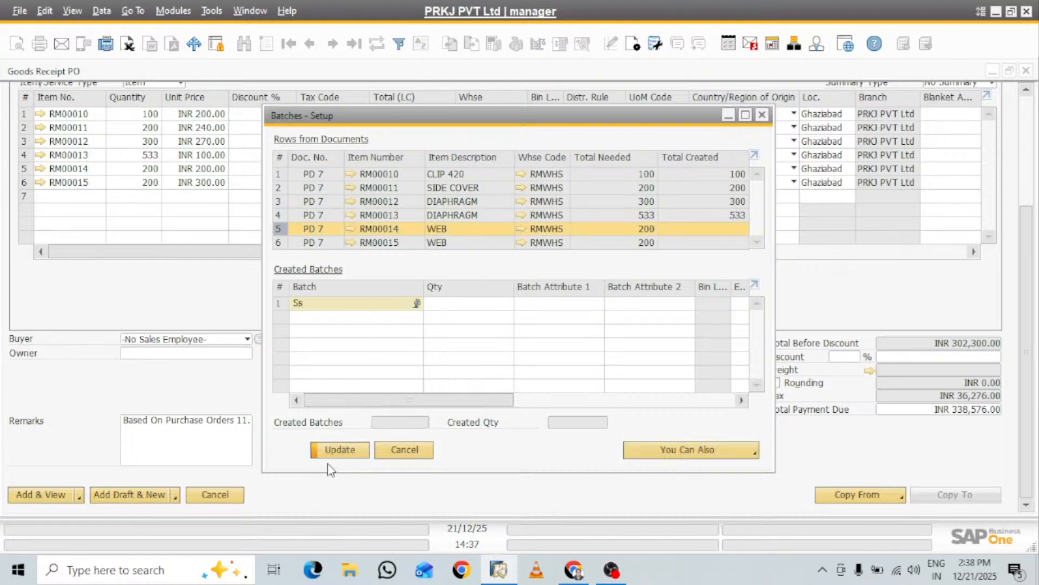
left_click(341, 449)
type("Aa")
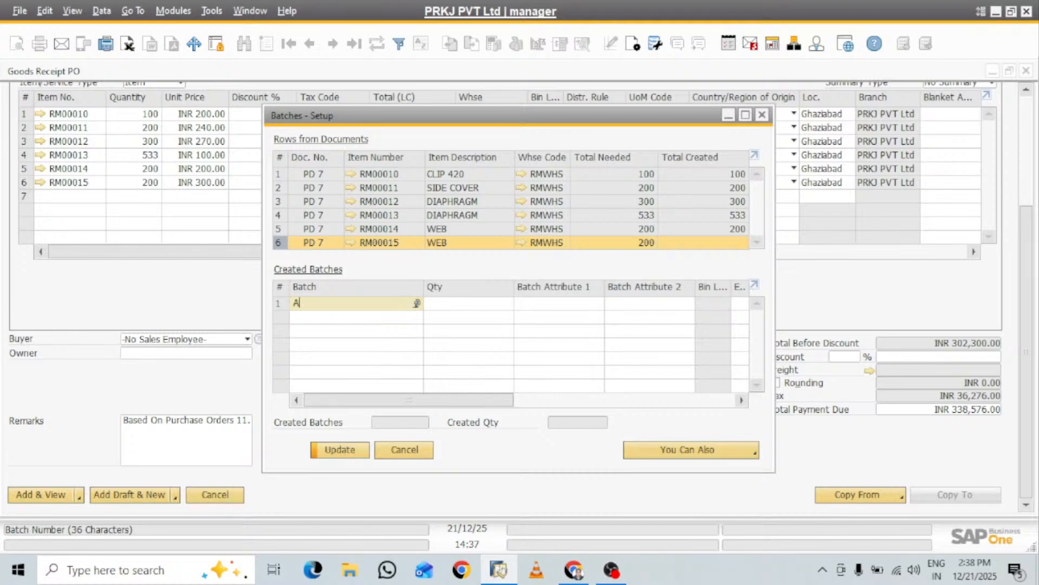
left_click(350, 450)
left_click(344, 449)
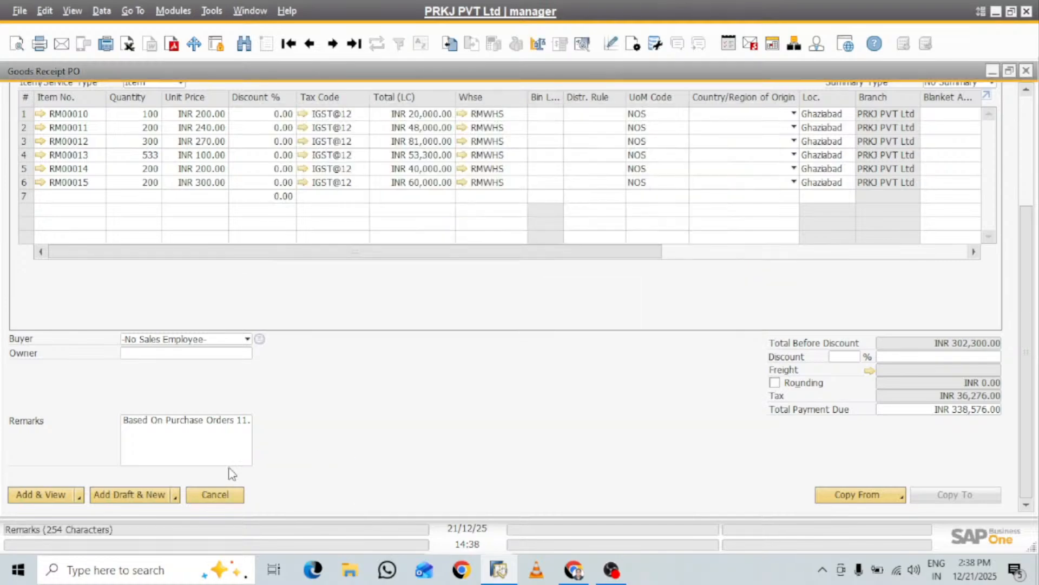
Add the goods receipt, confirm it, and copy it to an A/P Invoice
left_click(41, 495)
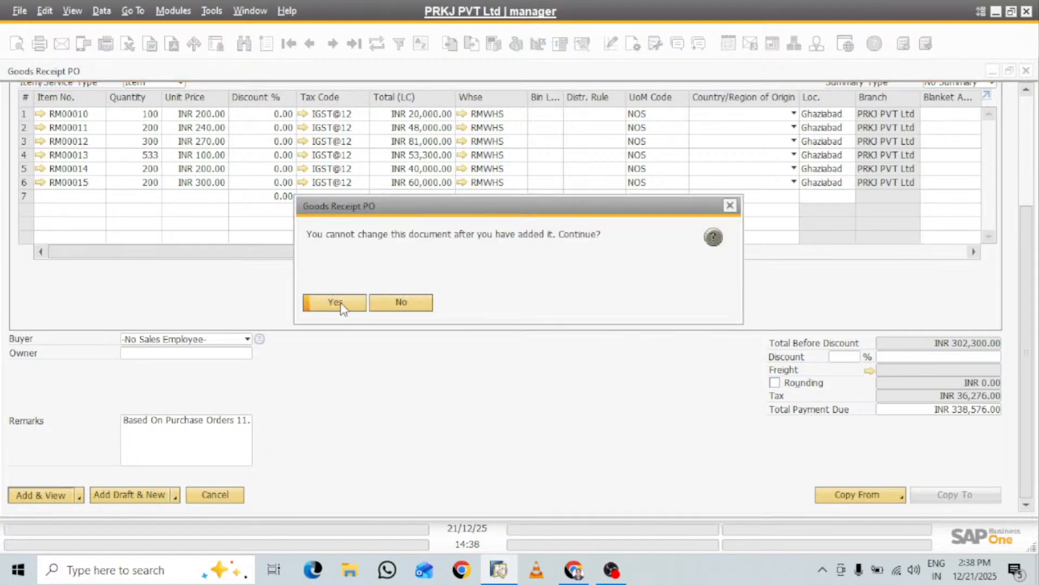
left_click(335, 303)
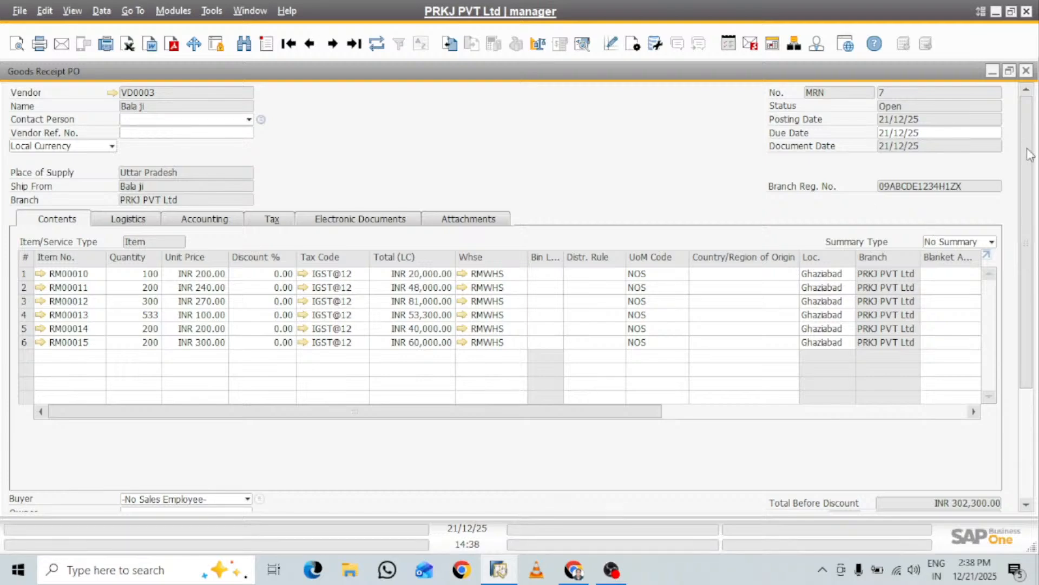
left_click_drag(1026, 122, 1038, 255)
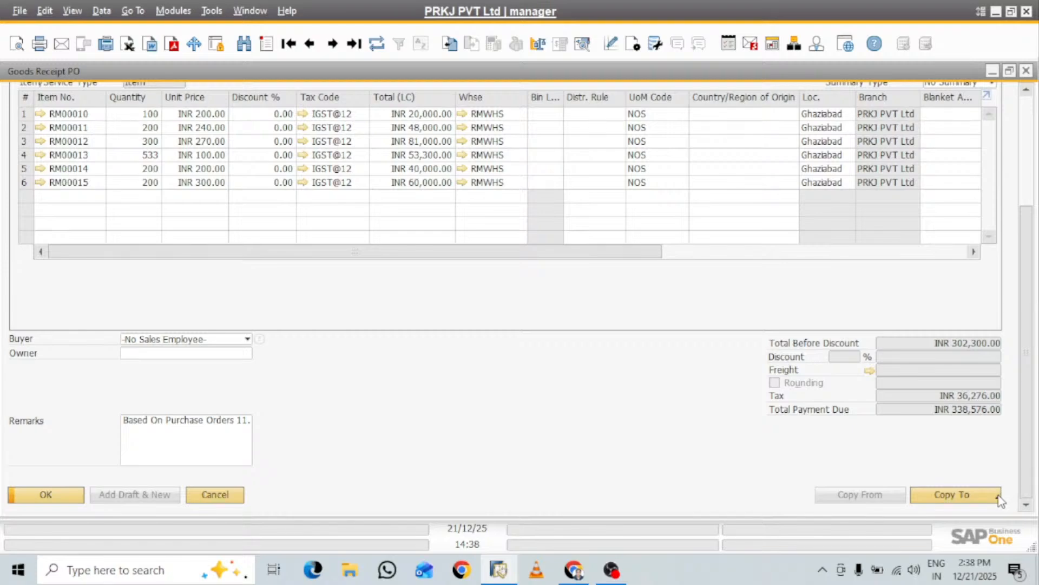
left_click(981, 494)
left_click(951, 469)
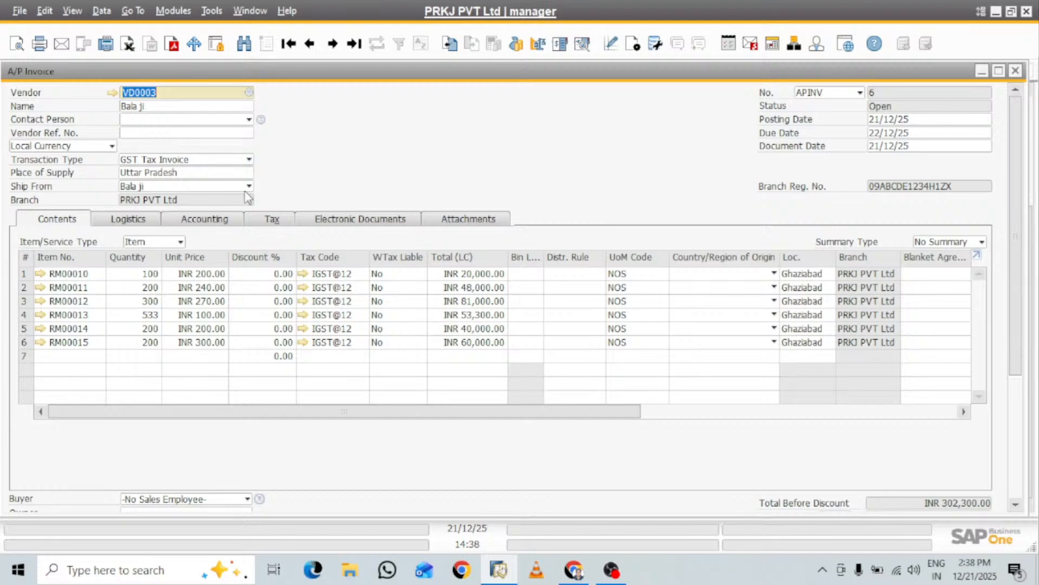
Assign PROJ001 (10 MW Project Noida) as the business partner project in the A/P invoice's accounting details
left_click(147, 222)
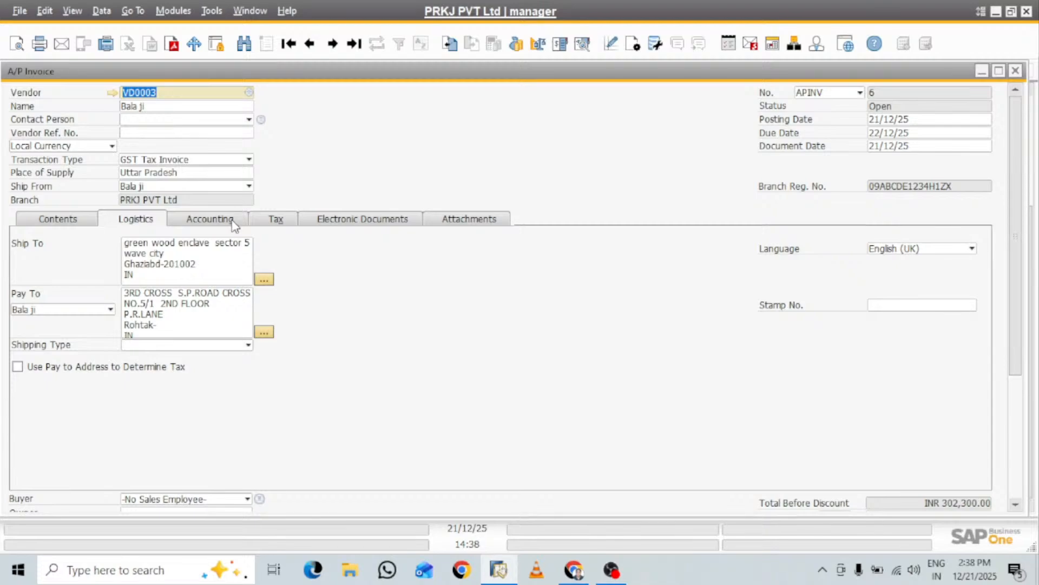
left_click(233, 223)
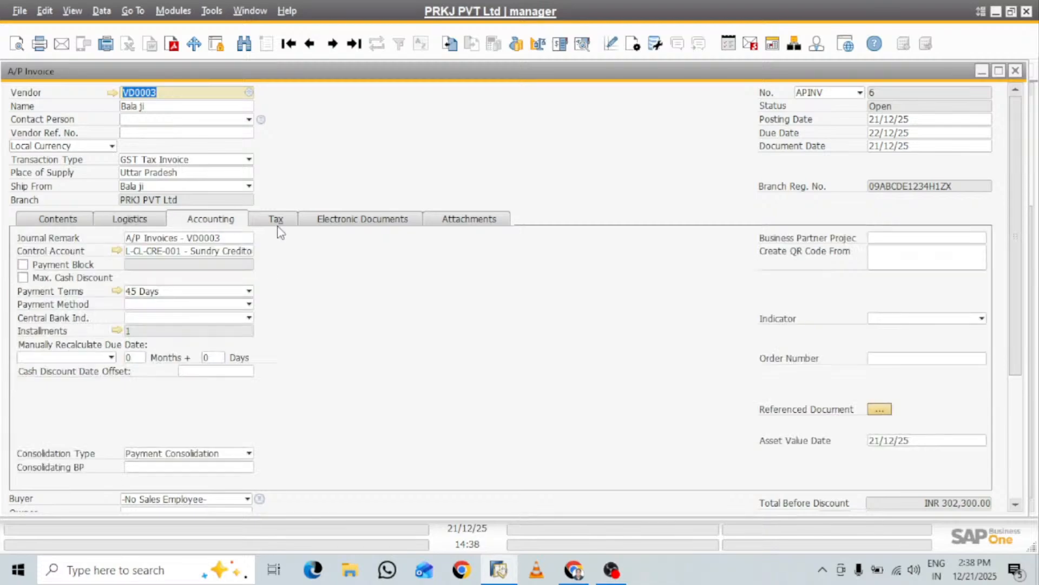
left_click(58, 223)
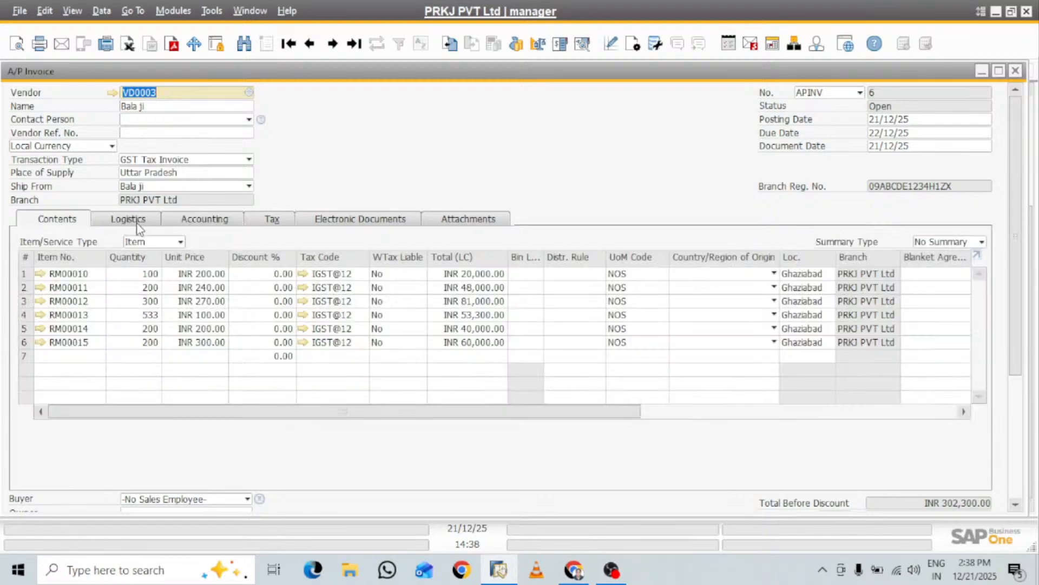
left_click(138, 225)
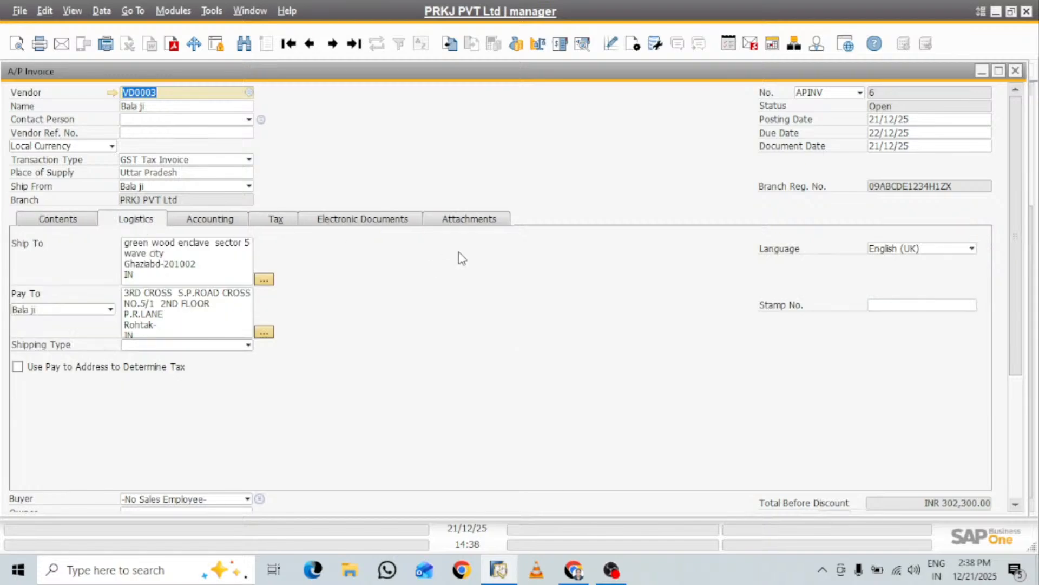
left_click(233, 221)
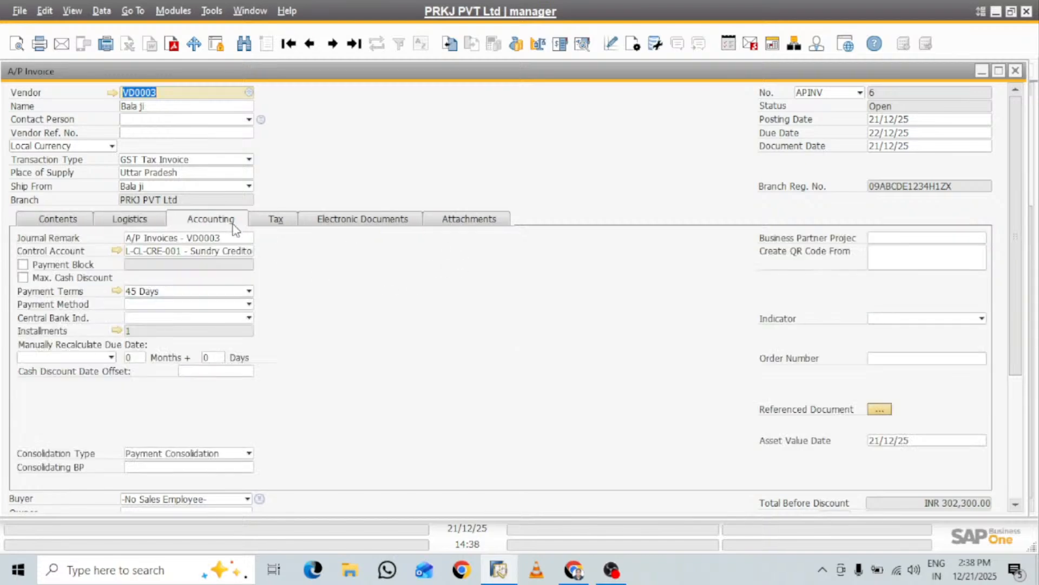
left_click(891, 243)
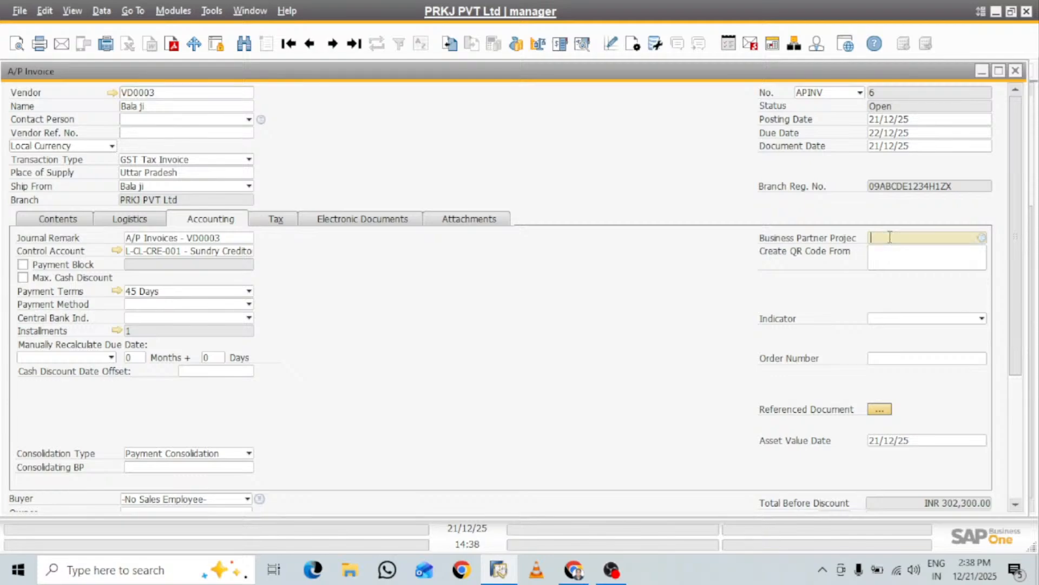
left_click(981, 240)
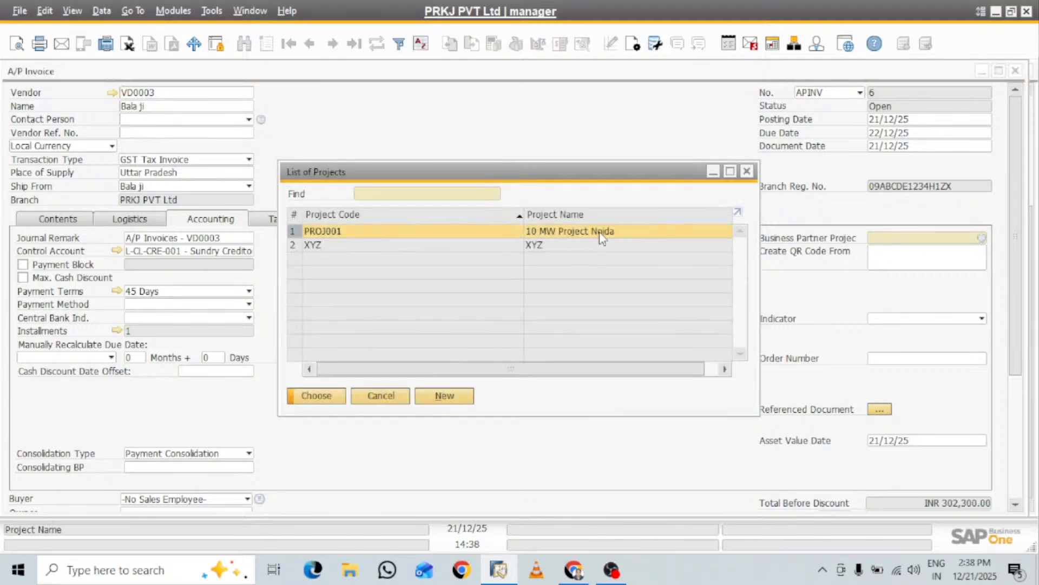
left_click(318, 401)
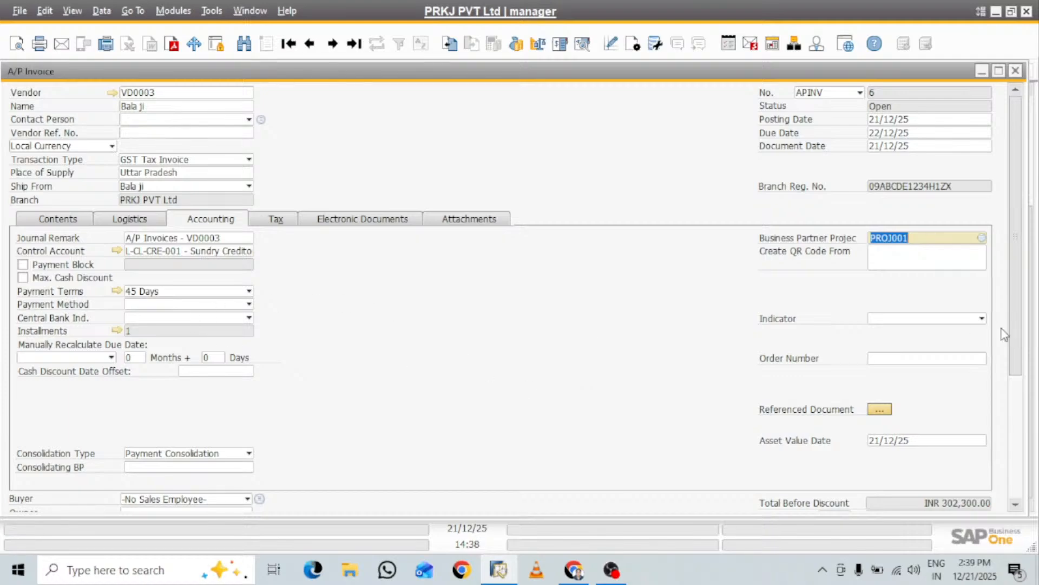
mouse_move(1012, 267)
left_mouse_down()
mouse_move(1026, 399)
mouse_move(1022, 256)
left_mouse_up()
left_click(281, 219)
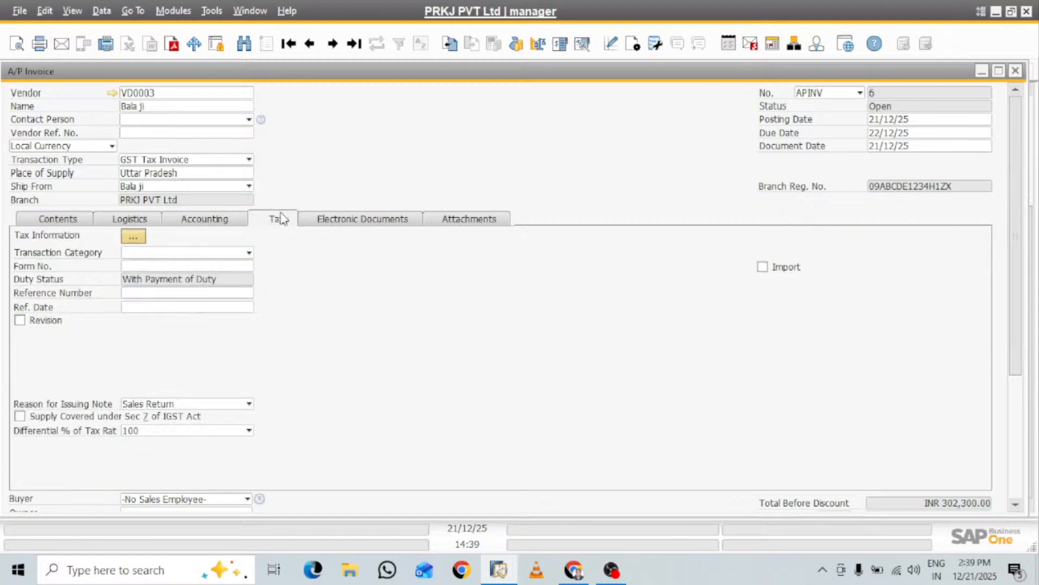
left_click(350, 222)
left_click(457, 218)
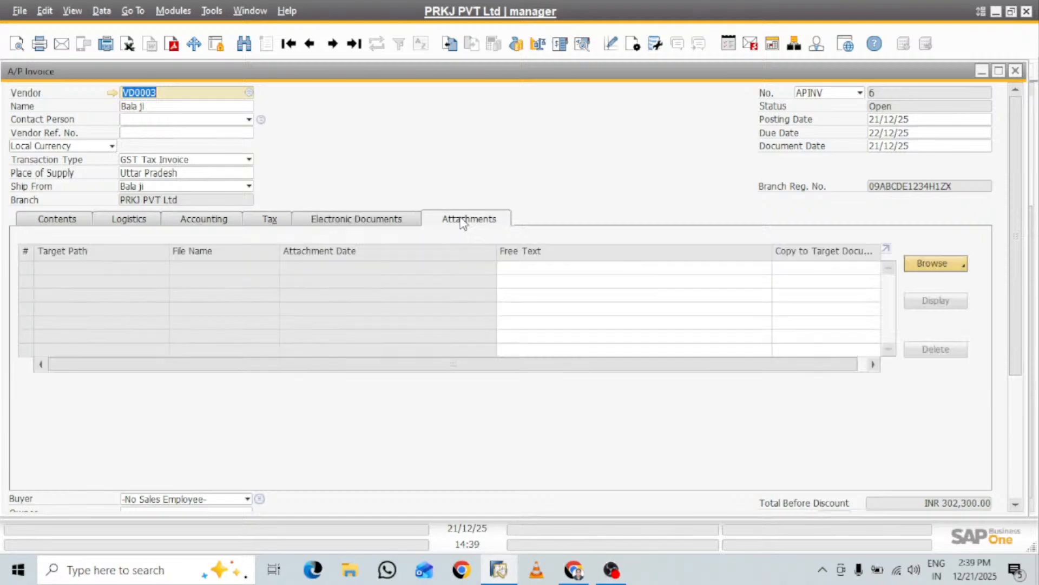
Make the Project column visible in the A/P invoice's item table through the form settings
left_click(67, 225)
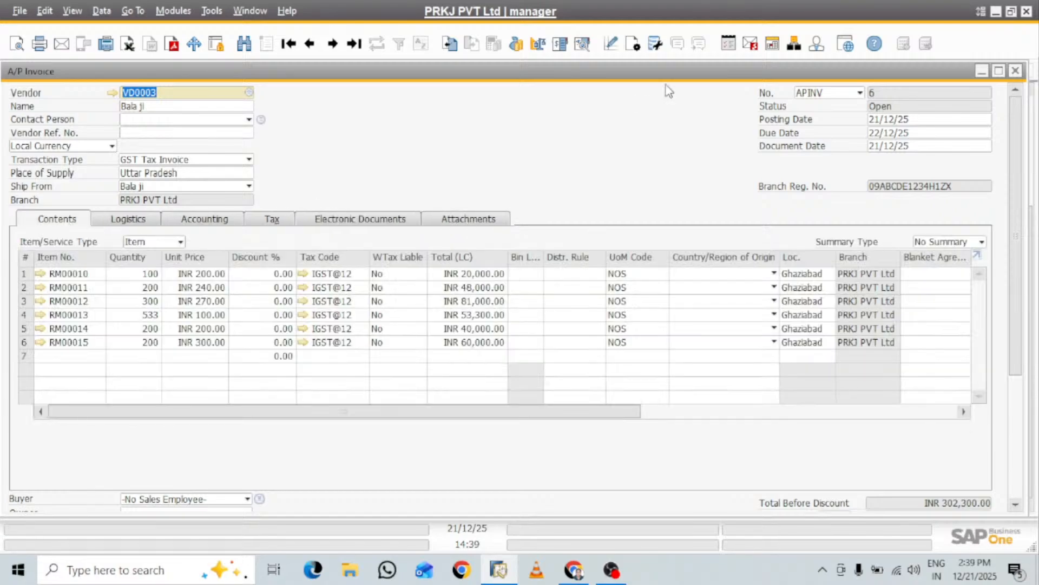
left_click(632, 46)
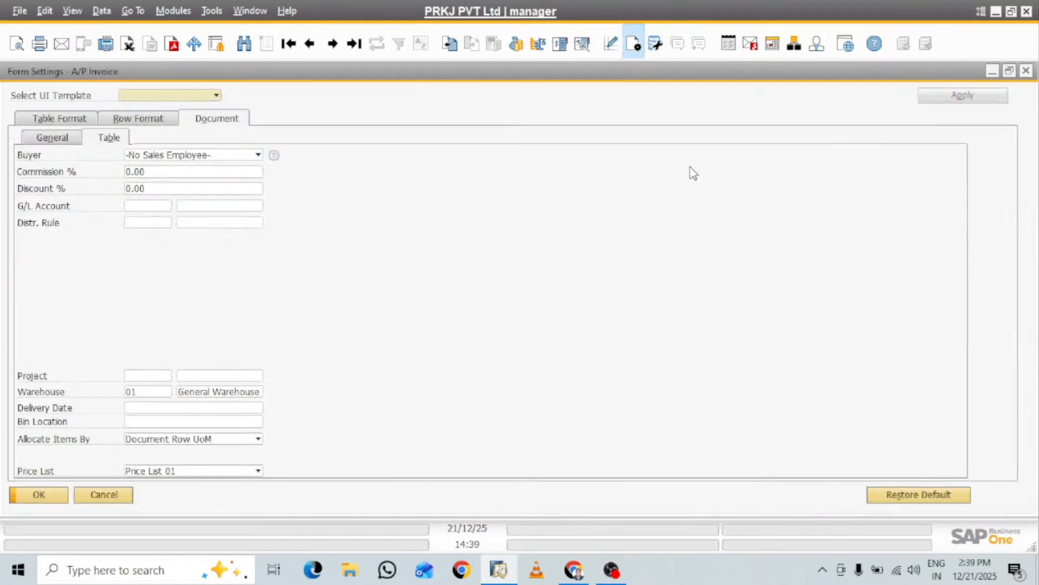
left_click(50, 124)
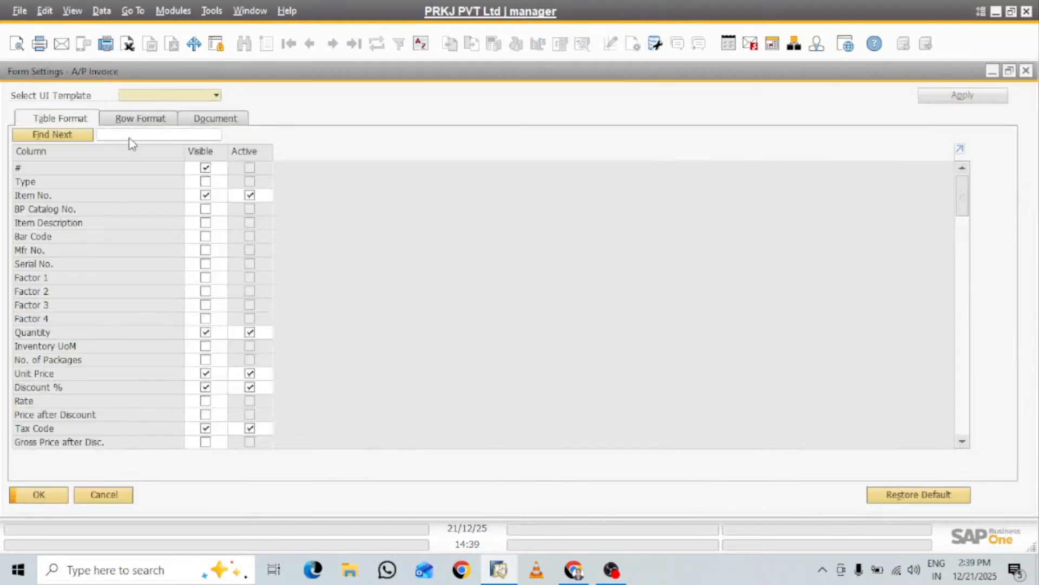
left_click(129, 136)
type("proje")
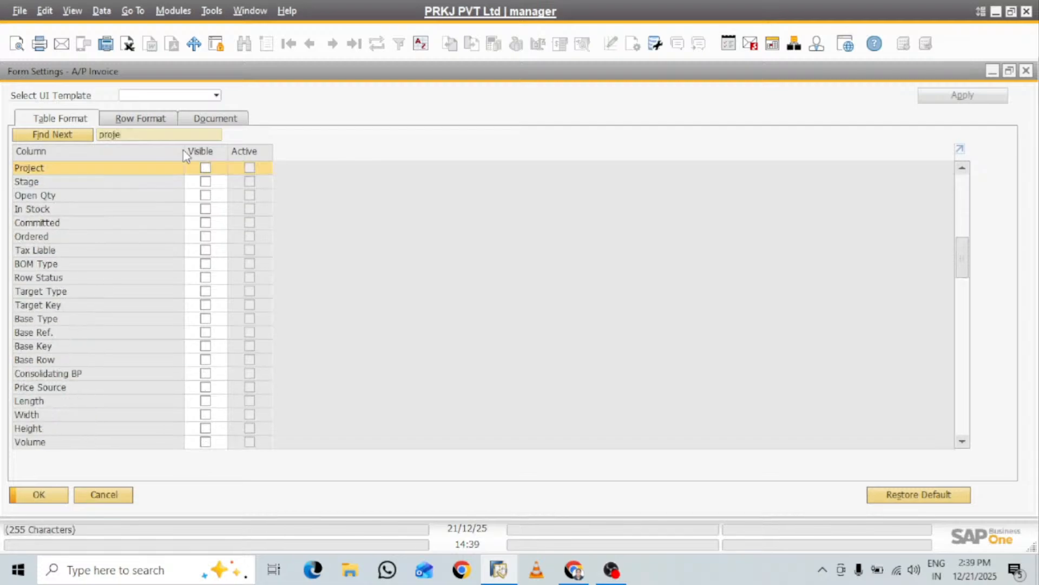
left_click(205, 168)
left_click(53, 497)
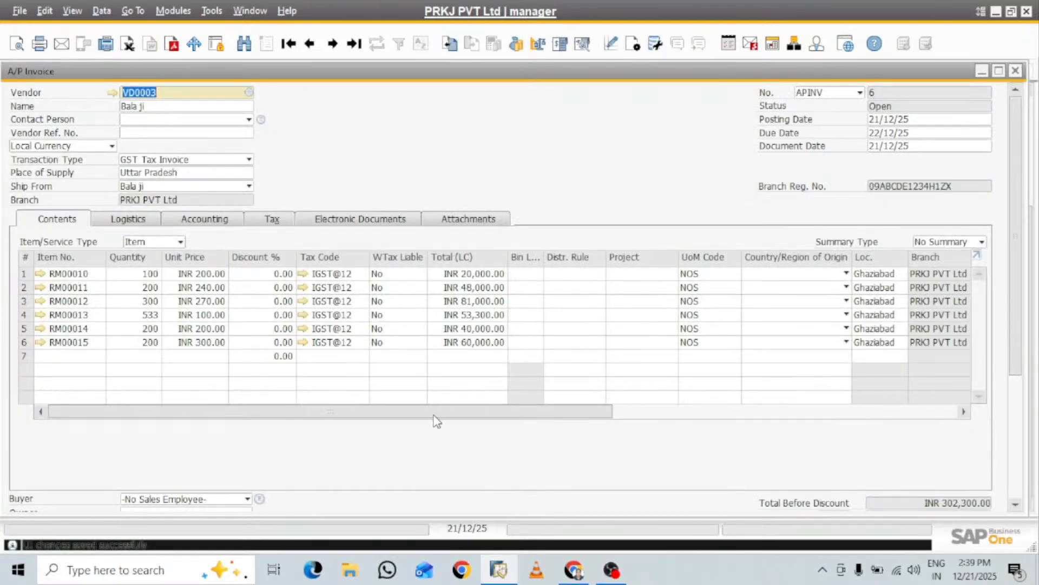
Assign project PROJ001 to the RM00010 line of the A/P invoice
left_click(670, 274)
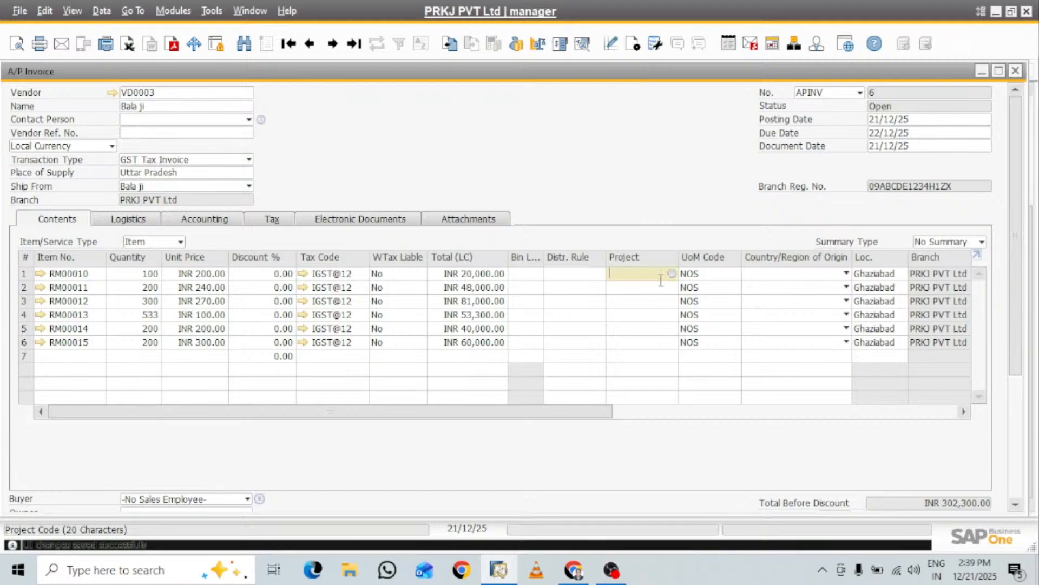
left_click(672, 274)
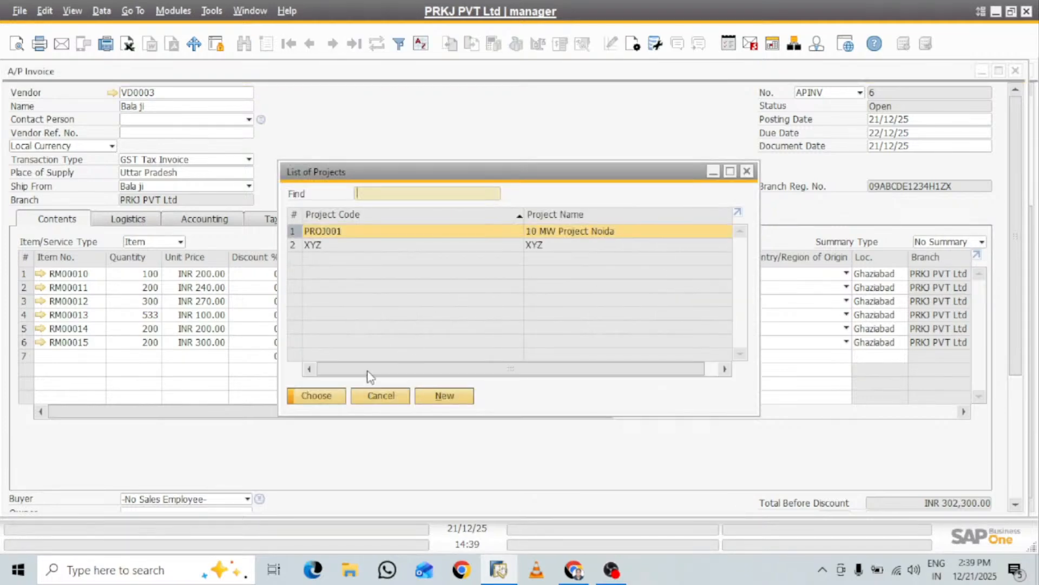
left_click(334, 397)
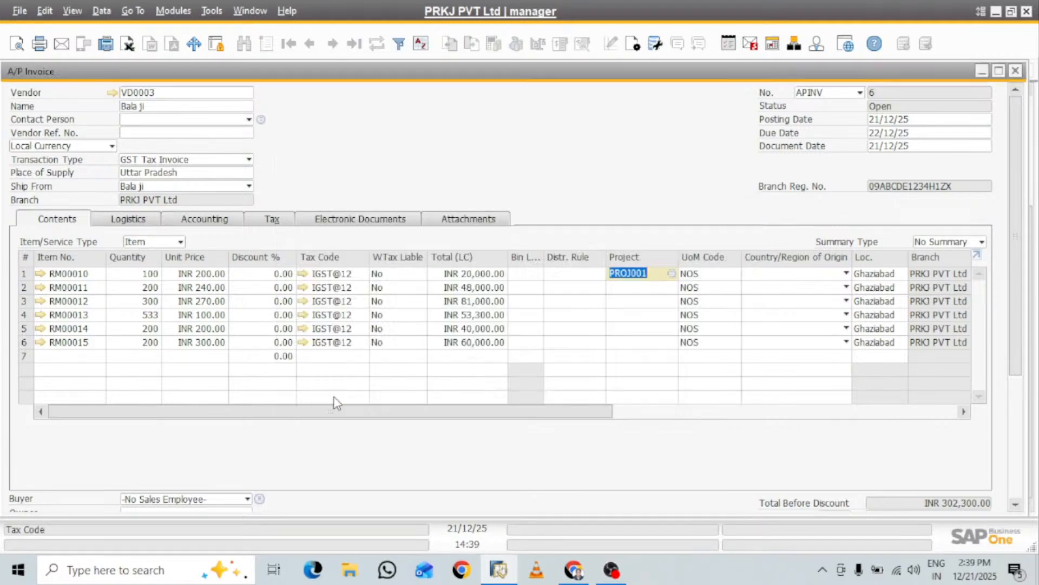
left_click(625, 290)
key("ctrl+v")
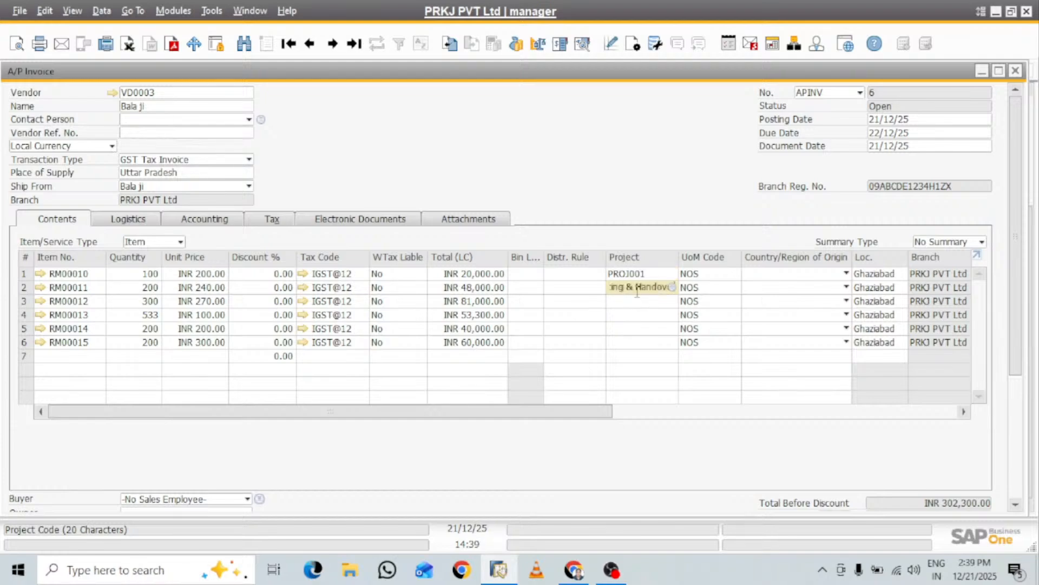
key("BackSpace")
key("BackSpace")
key("BackSpace")
key("BackSpace")
key("BackSpace")
key("BackSpace")
key("BackSpace")
key("BackSpace")
Copy project code PROJ001 from the first invoice line to lines 2 through 6
right_click(649, 274)
key("ctrl+c")
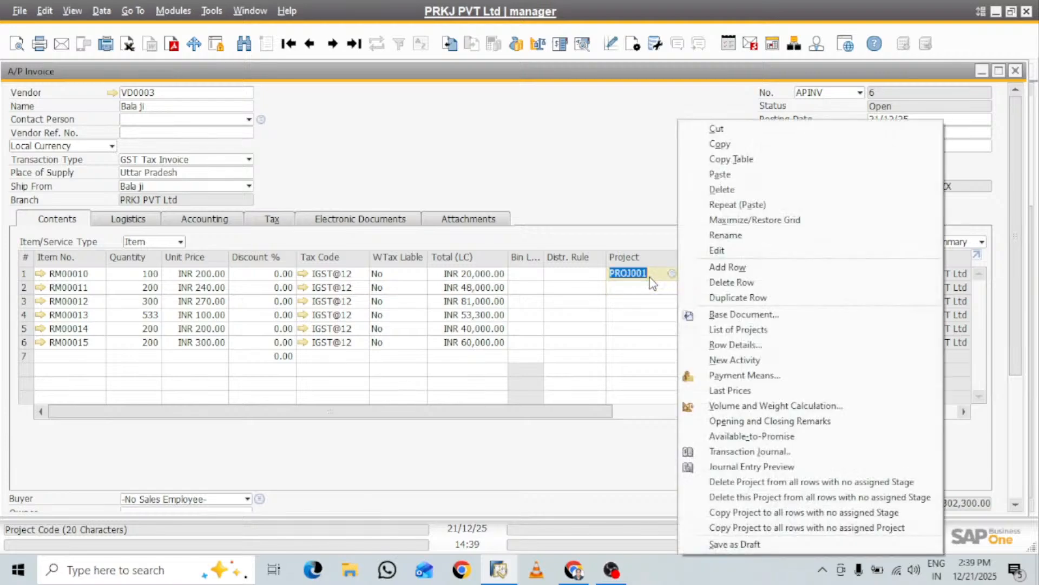
left_click(720, 144)
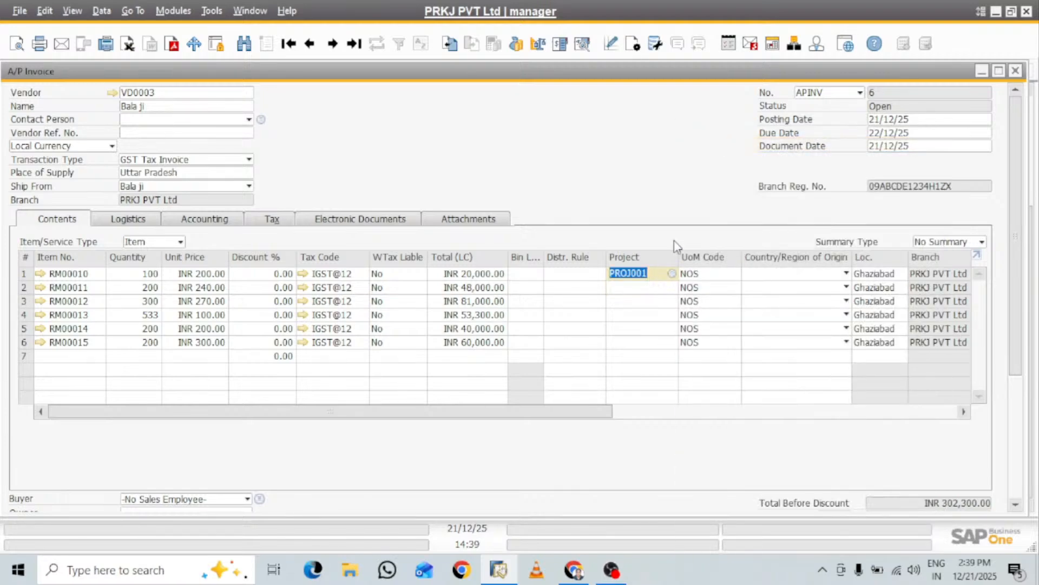
left_click(635, 291)
key("ctrl+v")
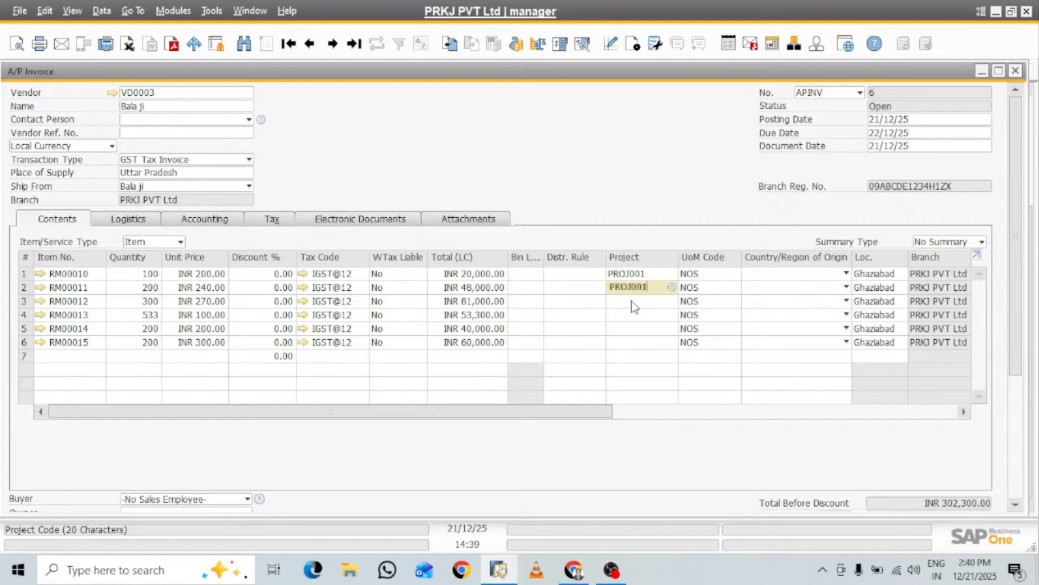
left_click(632, 301)
key("ctrl+v")
left_click(617, 318)
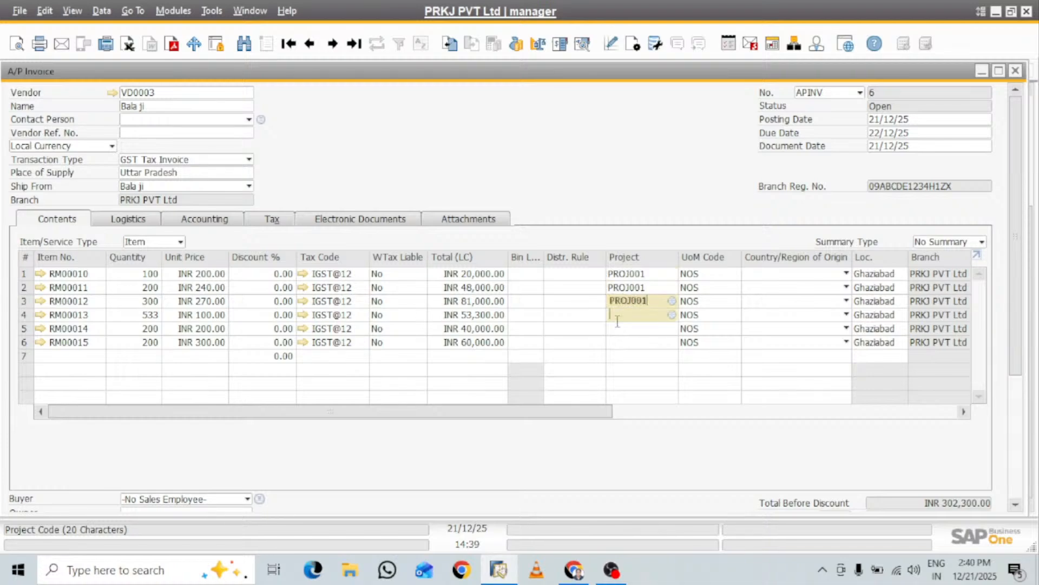
key("ctrl+v")
left_click(616, 328)
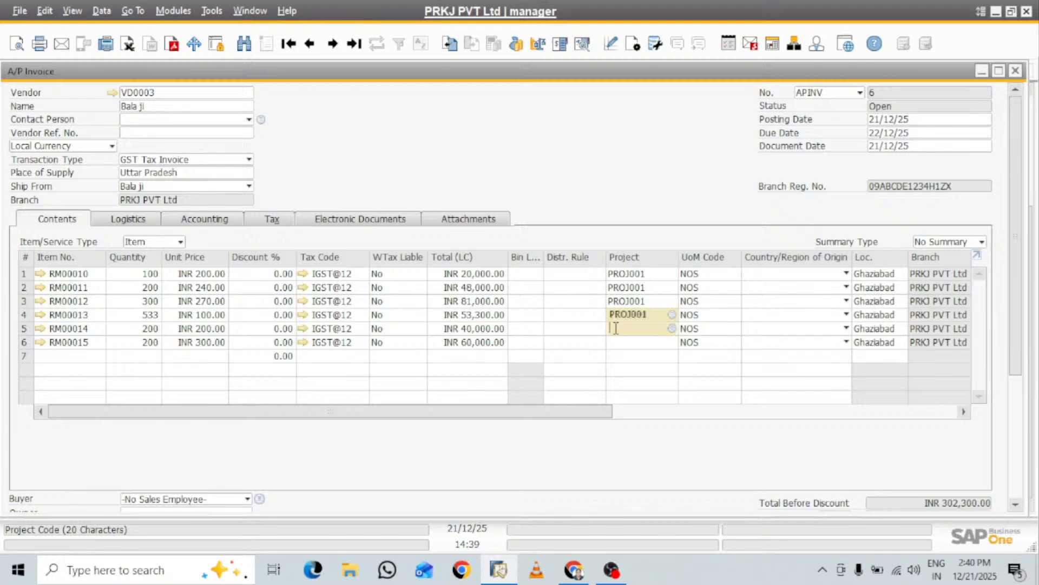
key("ctrl+v")
left_click(616, 341)
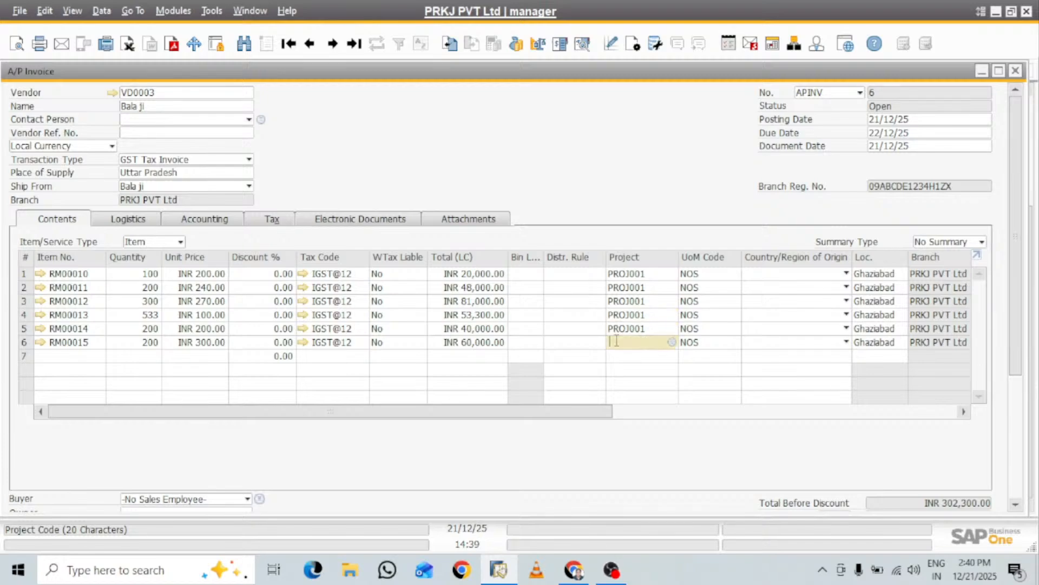
key("ctrl+v")
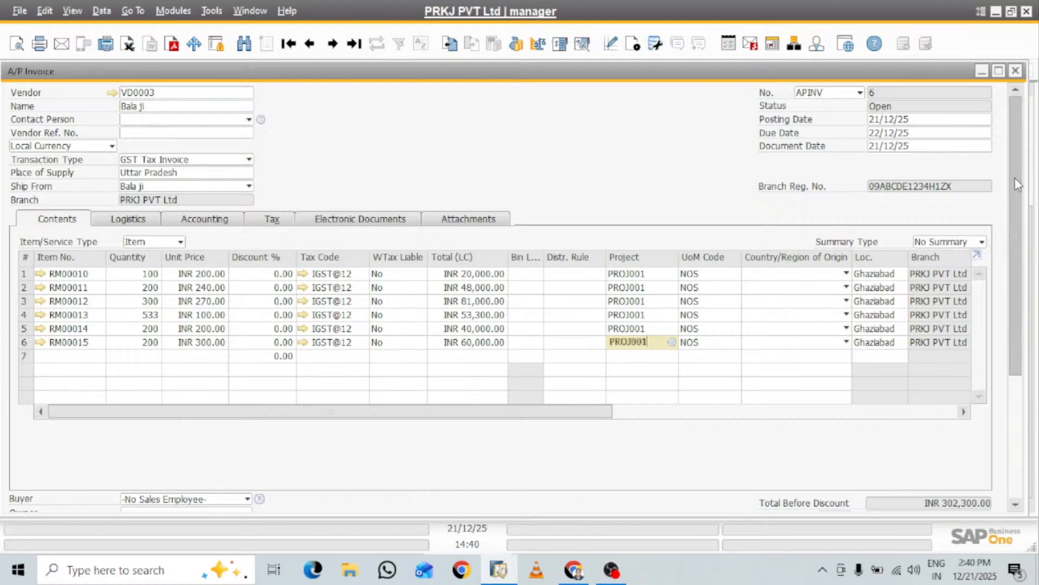
Add the A/P invoice, confirm it, and minimize the invoice and goods receipt windows
left_click_drag(1018, 214, 1031, 322)
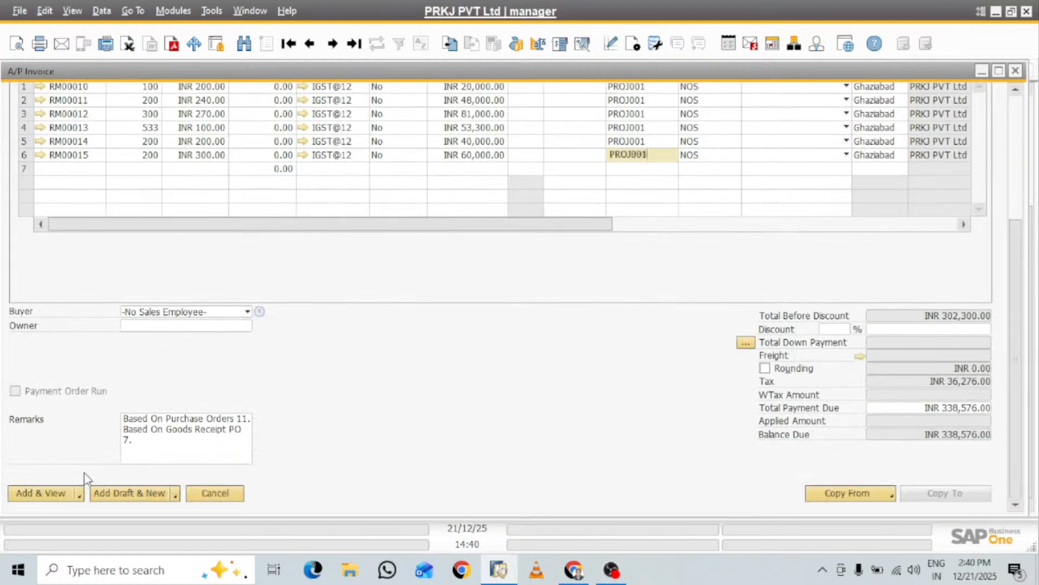
left_click(51, 494)
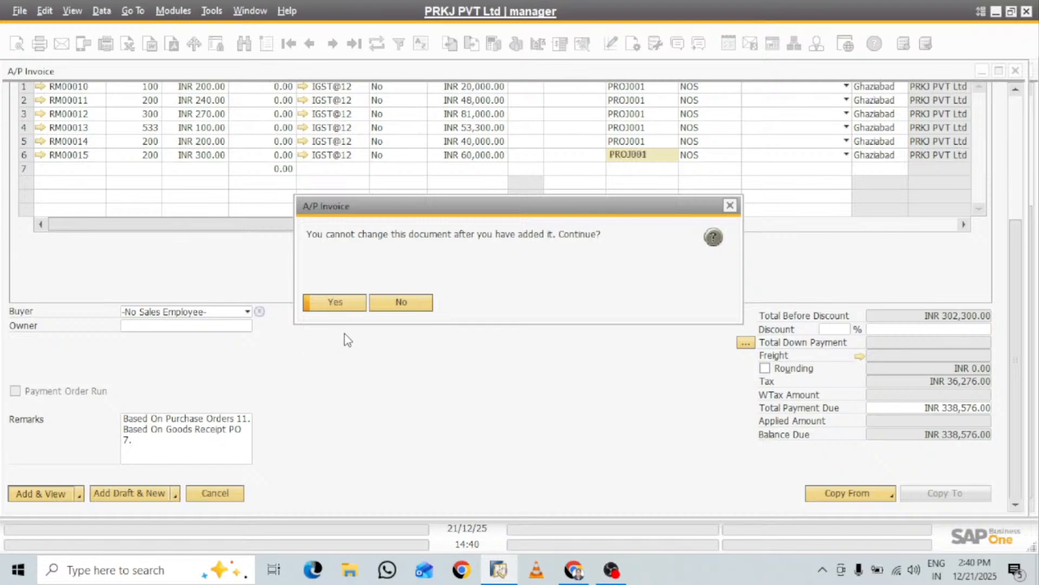
left_click(344, 307)
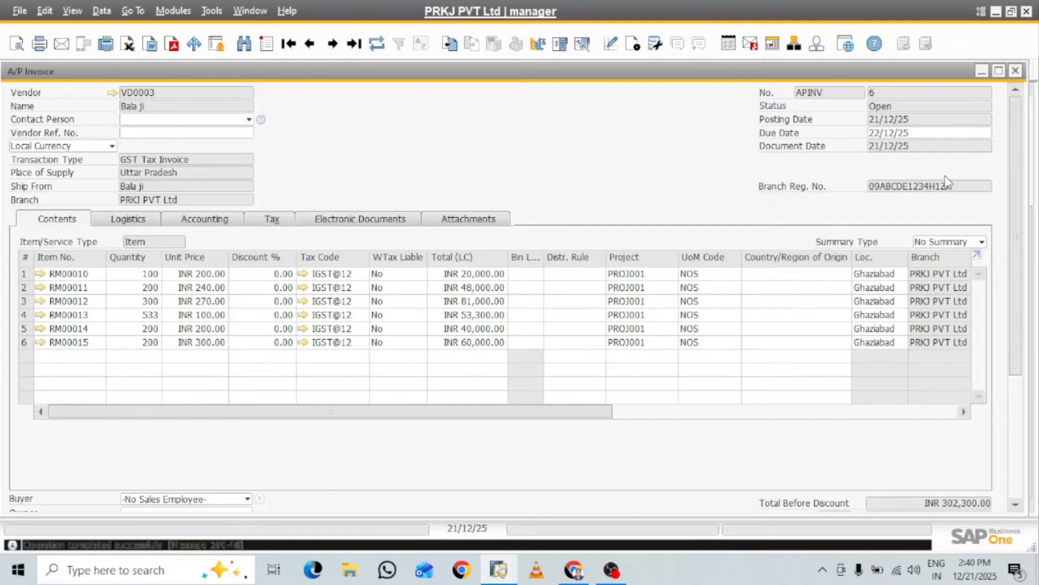
left_click(981, 71)
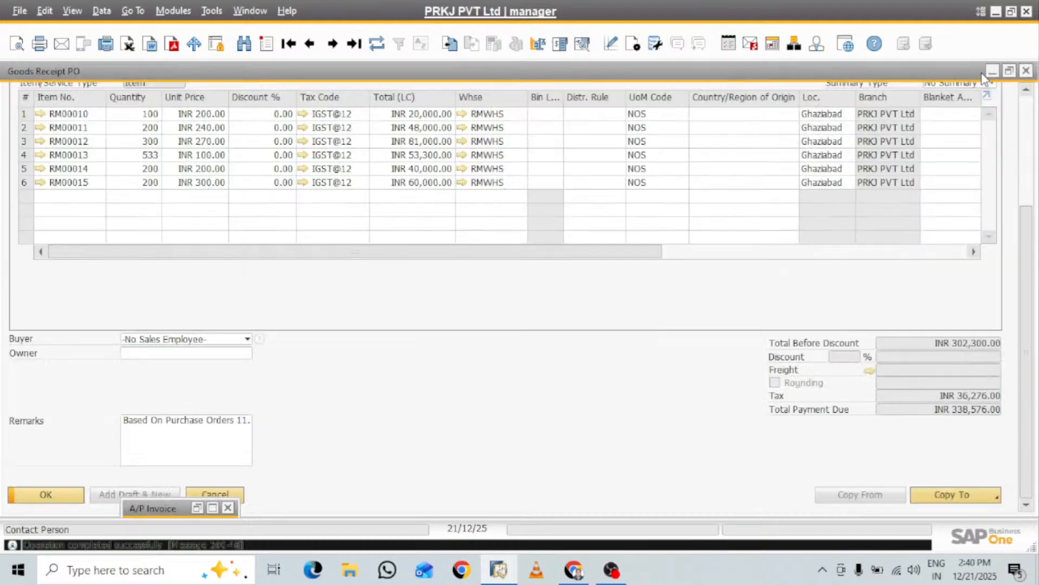
left_click(992, 71)
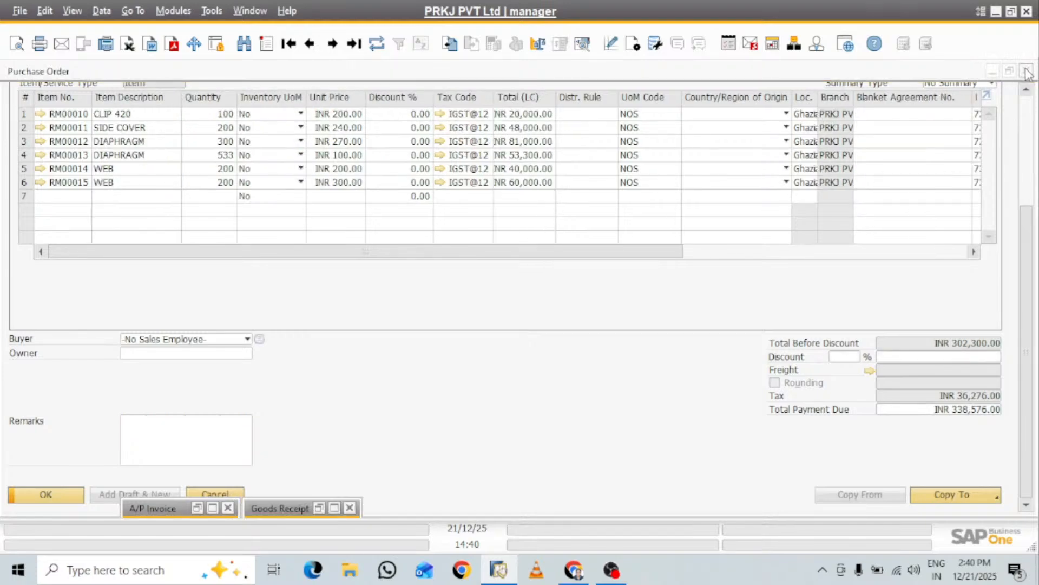
Close the purchase order and open the last saved project, accepting the assignment of unassigned documents in a maximized Document Assignment window
left_click(1027, 71)
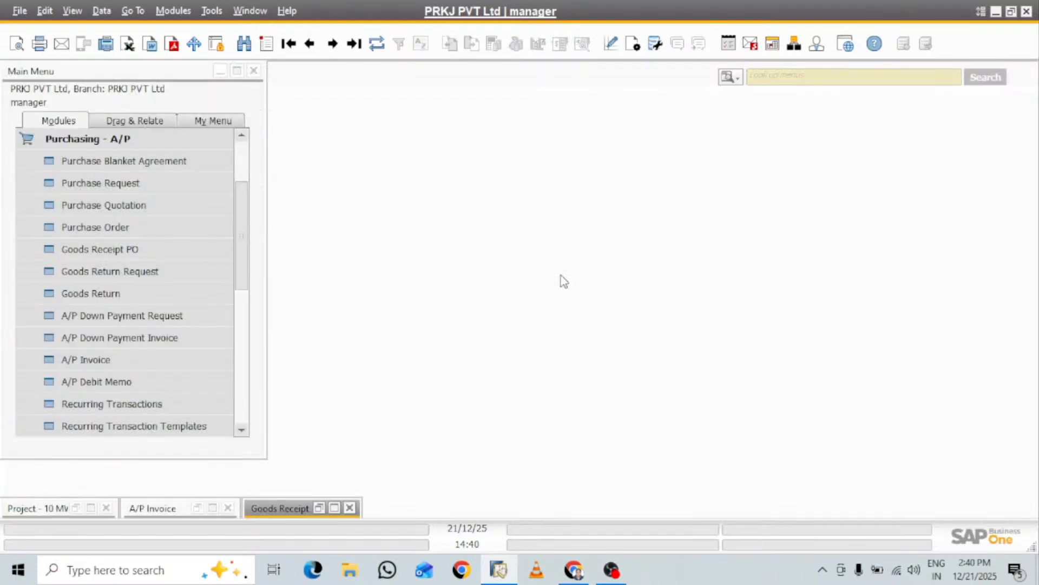
left_click(71, 138)
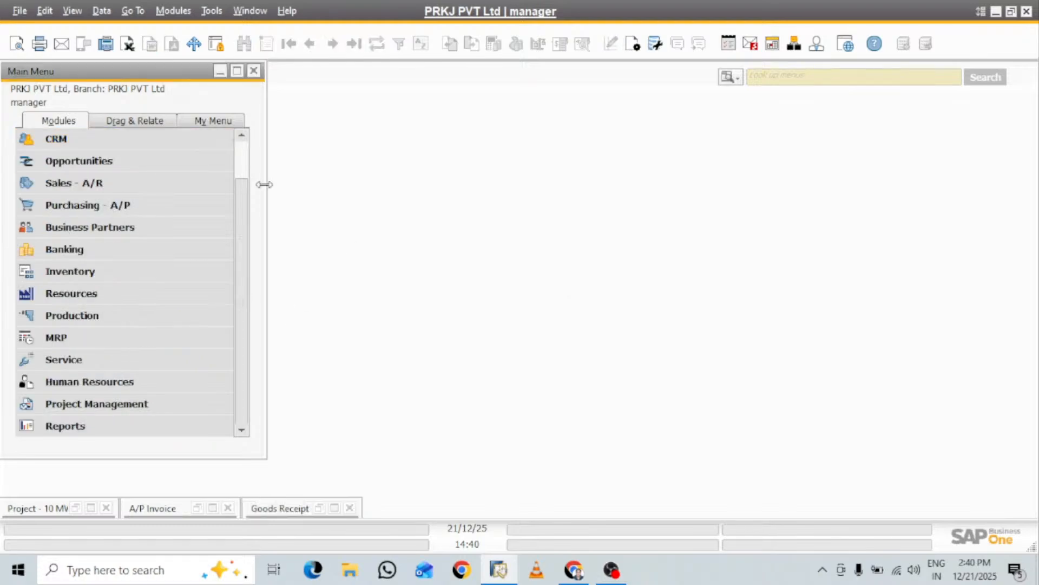
left_click(127, 404)
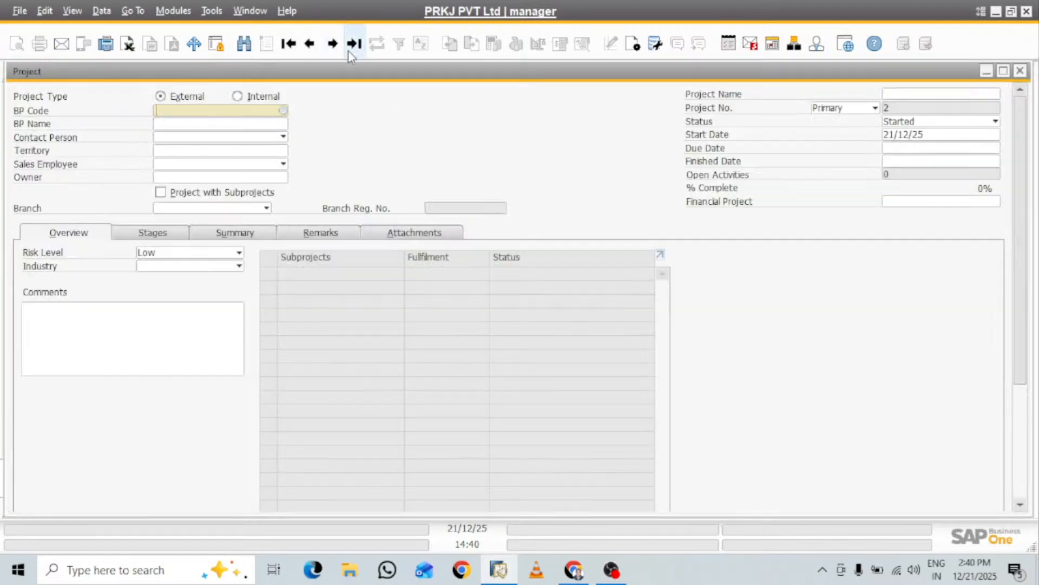
left_click(349, 50)
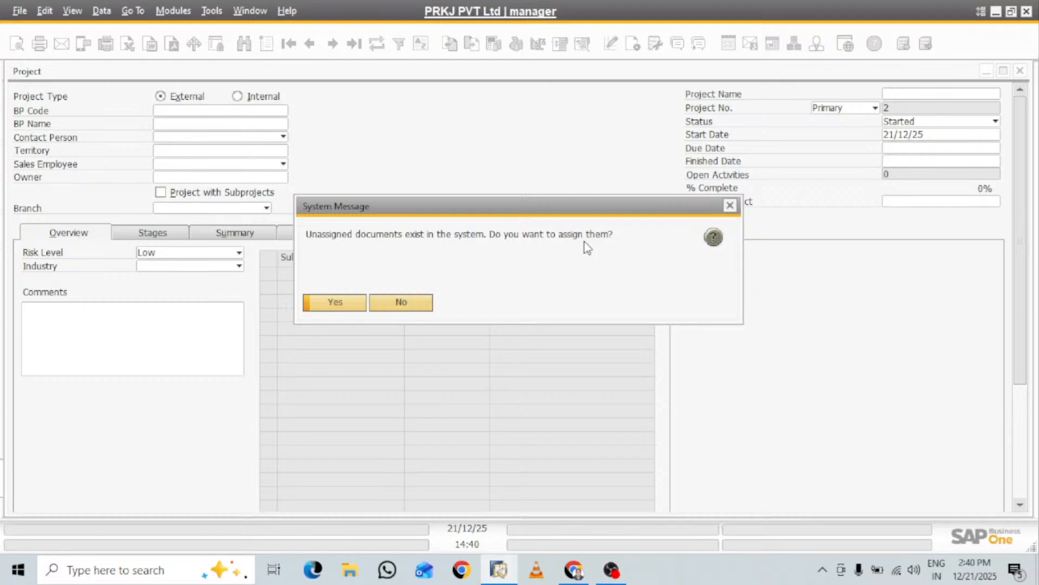
left_click(339, 303)
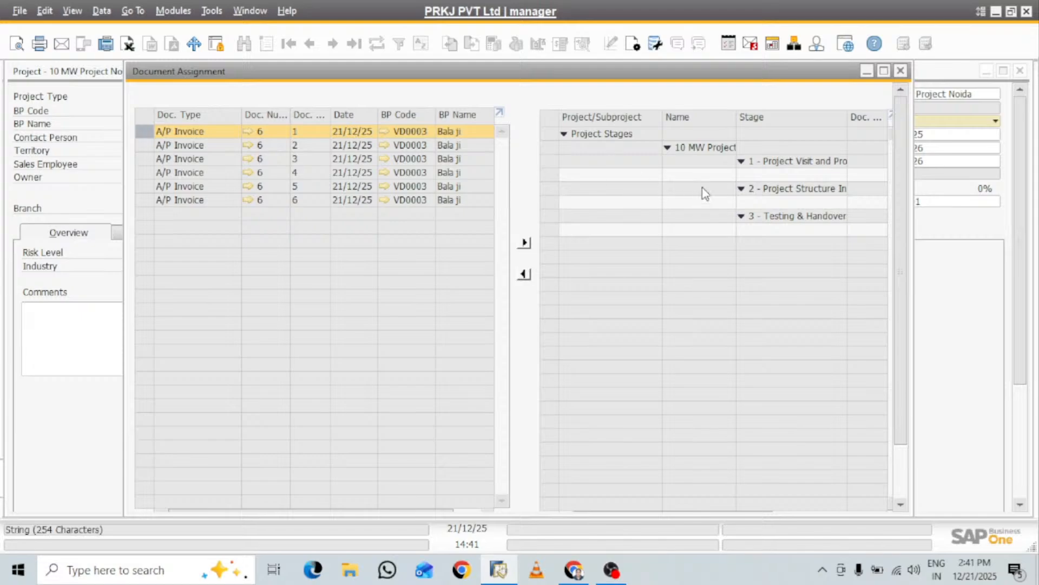
left_click(884, 71)
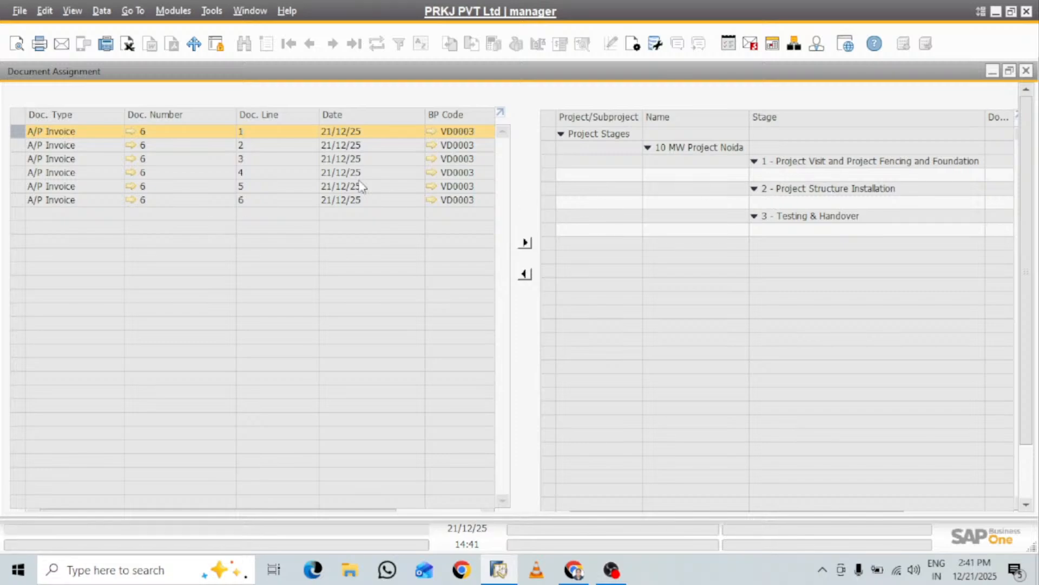
Allocate lines 1, 2 and 3 of A/P invoice 6 to stage 1, Project Visit and Project Fencing and Foundation
left_click(765, 174)
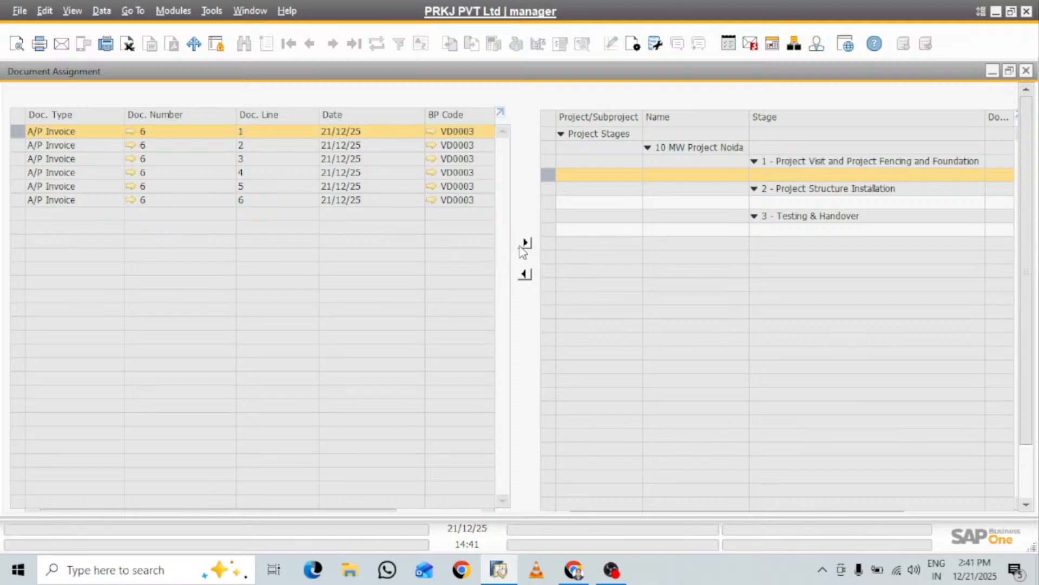
left_click(525, 243)
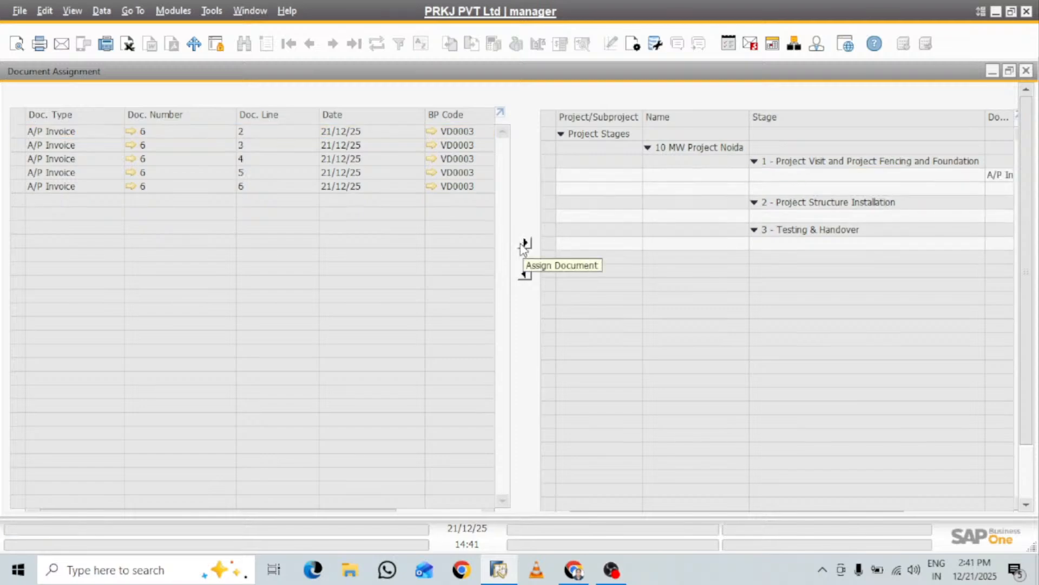
left_click(347, 136)
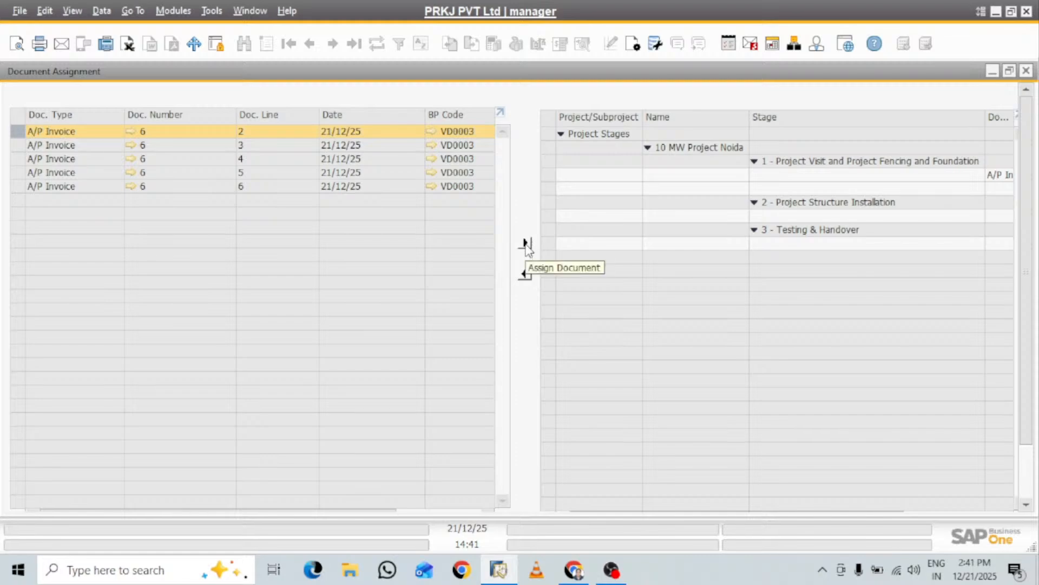
left_click(793, 190)
left_click(525, 242)
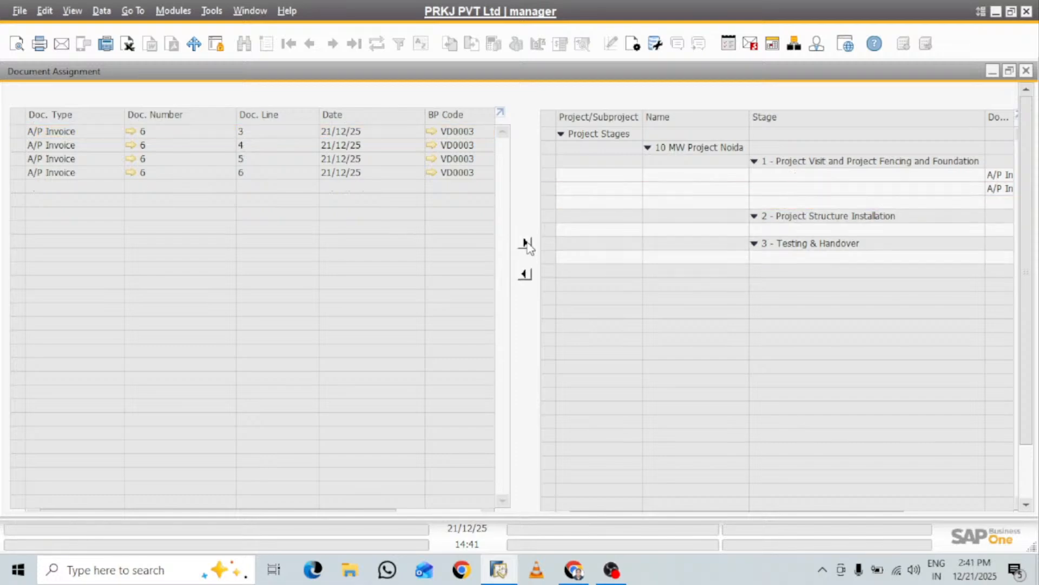
left_click(389, 131)
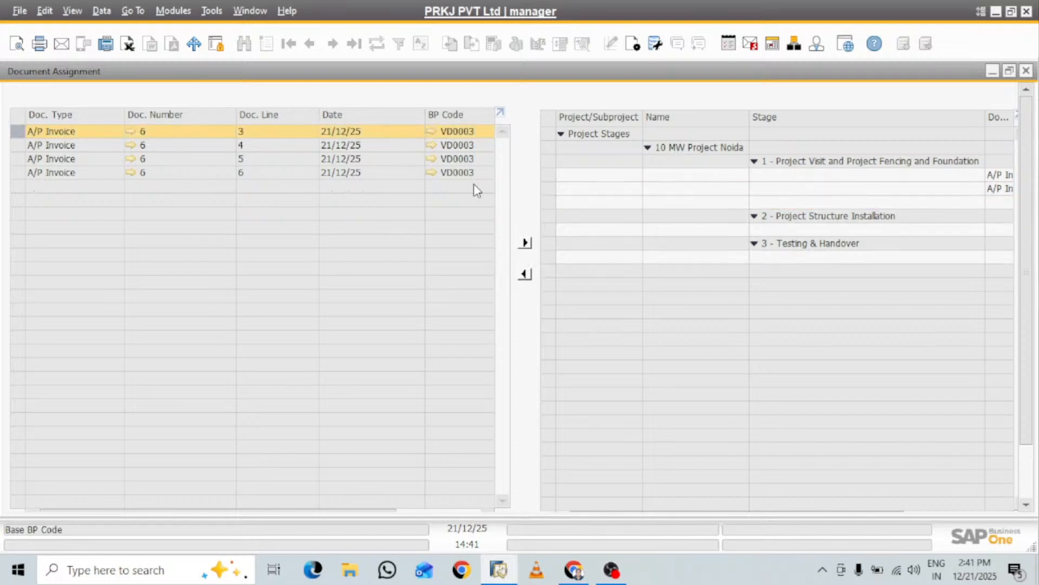
left_click(790, 201)
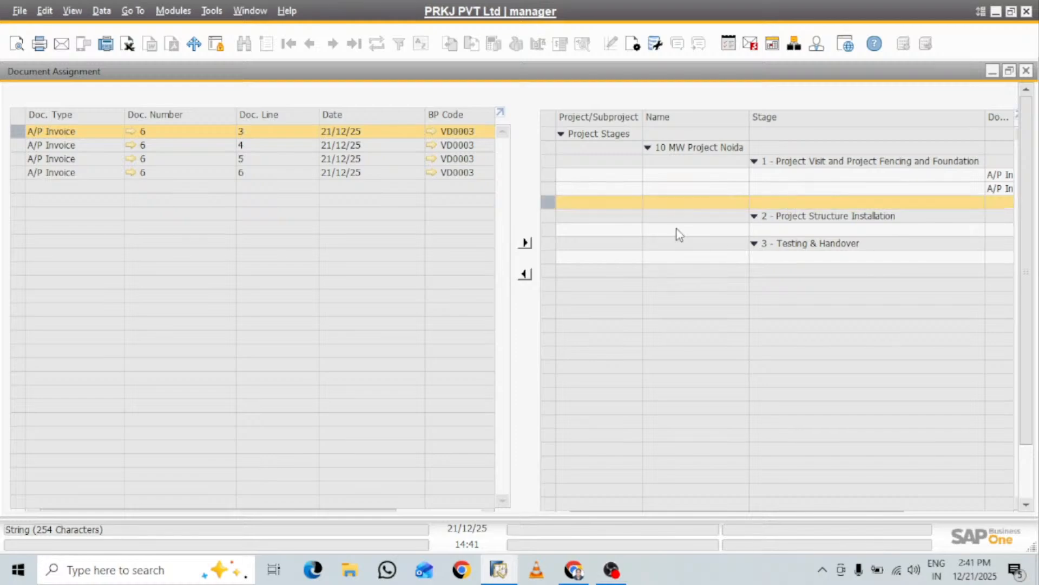
left_click(525, 243)
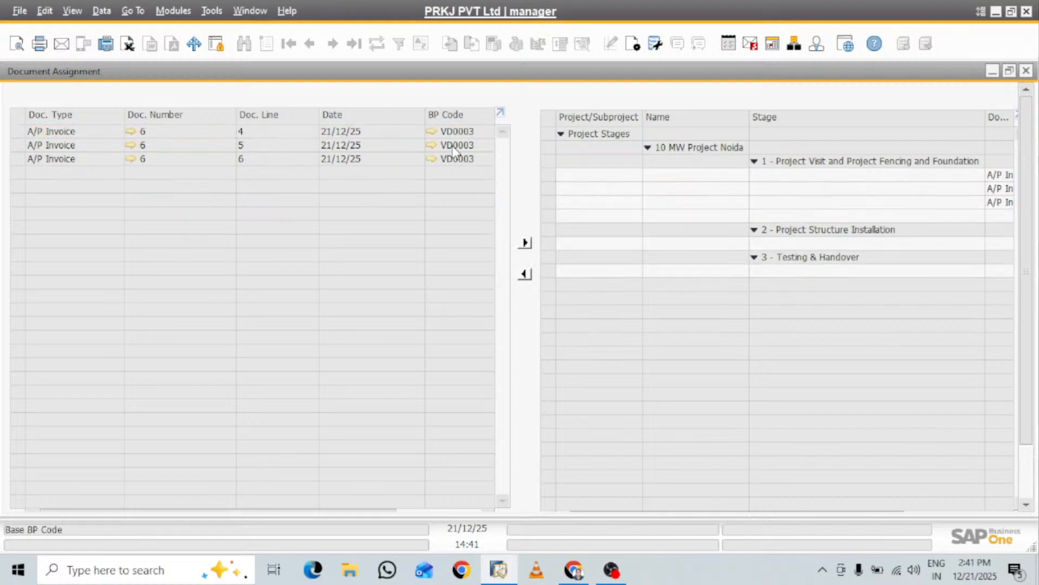
Allocate lines 4 and 5 of A/P invoice 6 to stage 1, Project Visit and Project Fencing and Foundation
left_click(449, 127)
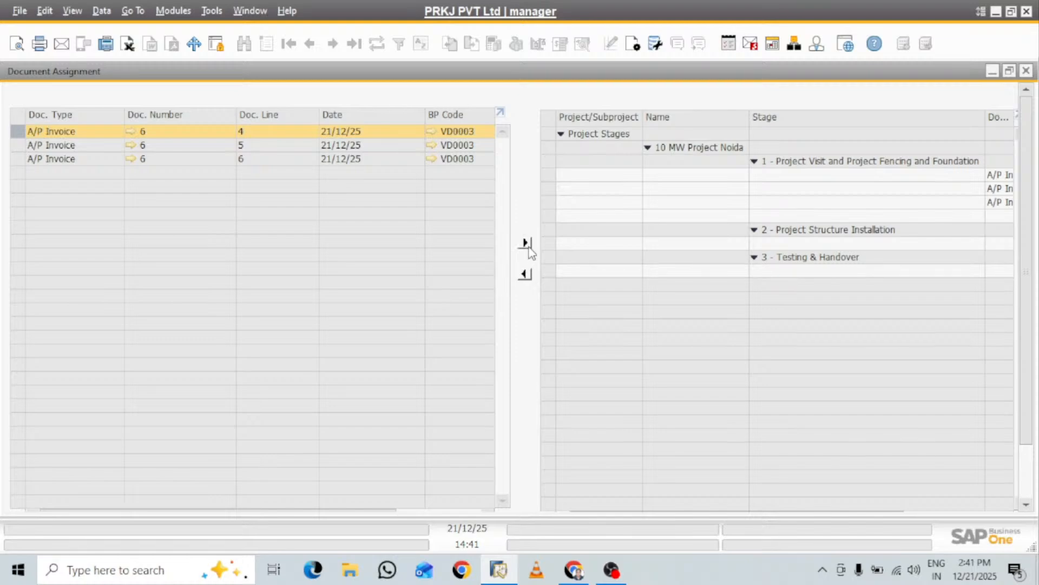
left_click(739, 220)
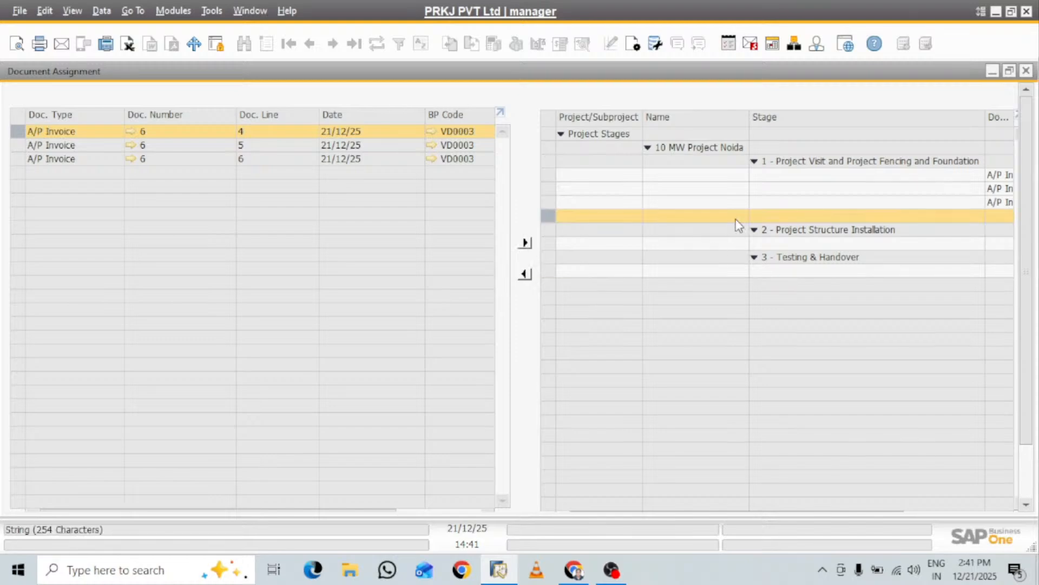
left_click(525, 243)
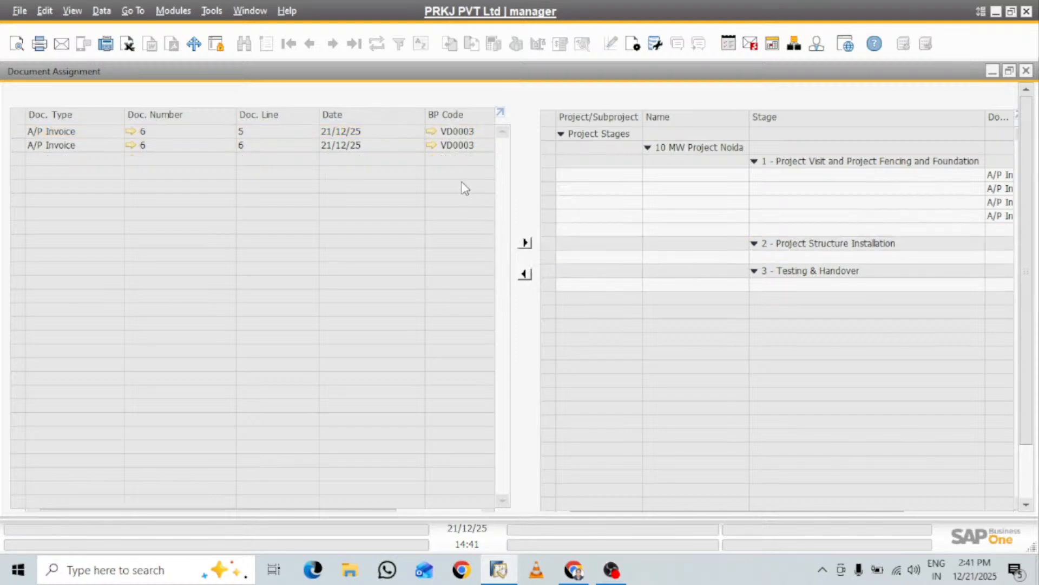
left_click(372, 133)
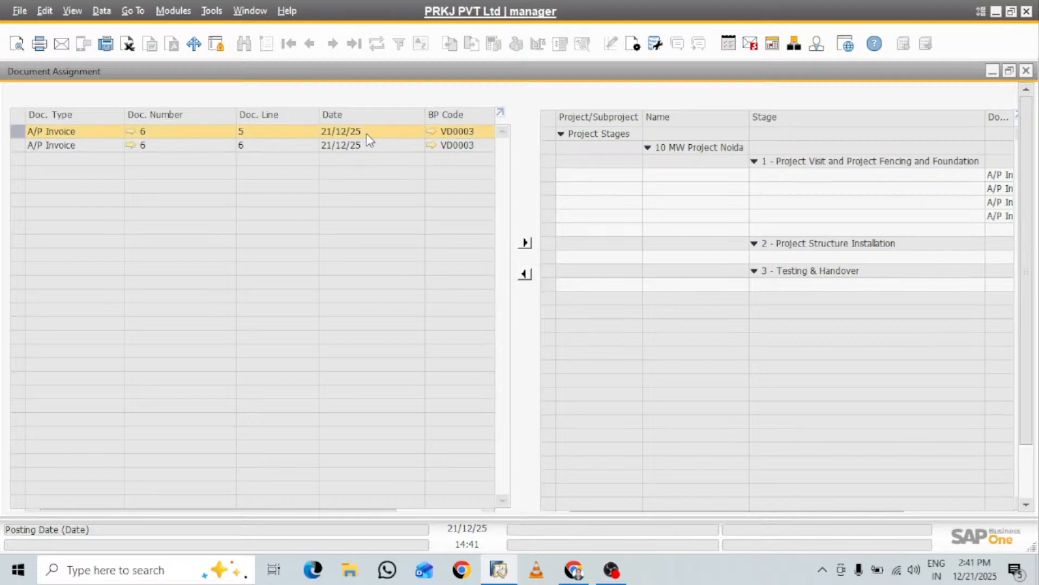
left_click(853, 218)
left_click(899, 239)
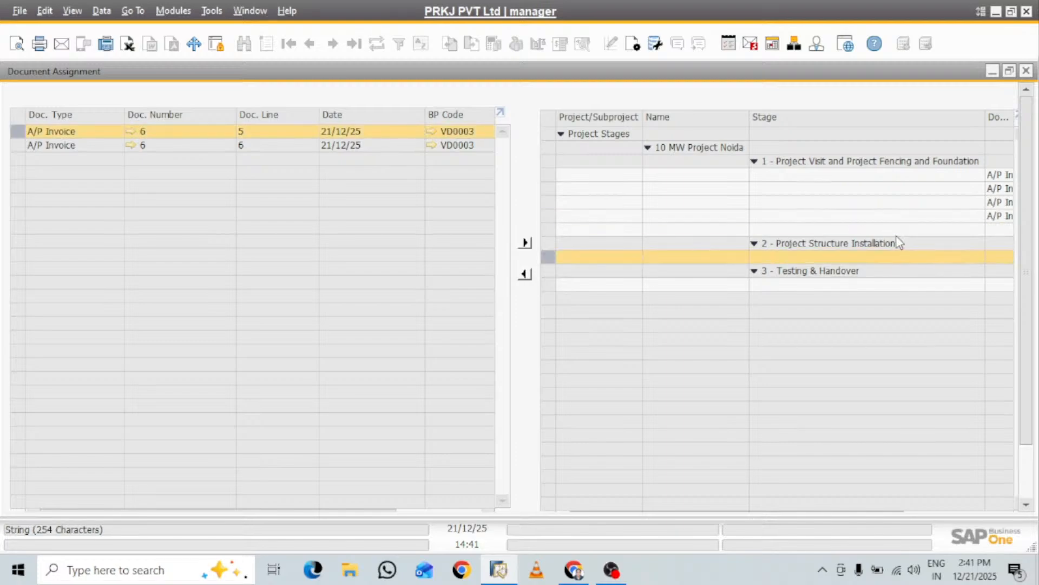
left_click(882, 230)
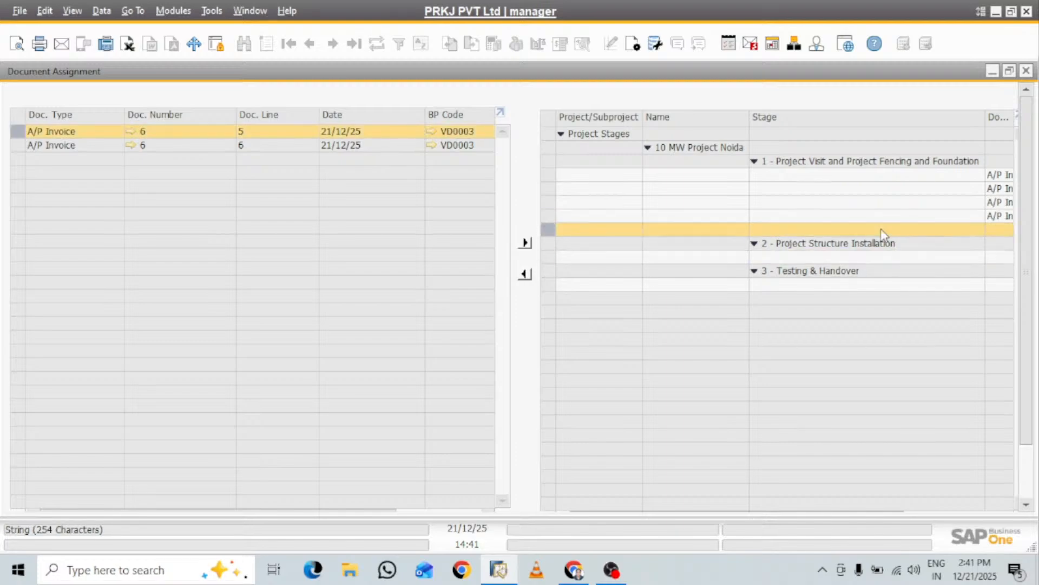
left_click(525, 242)
Allocate line 6 of A/P invoice 6 to stage 1 and commit the document assignments
left_click(391, 131)
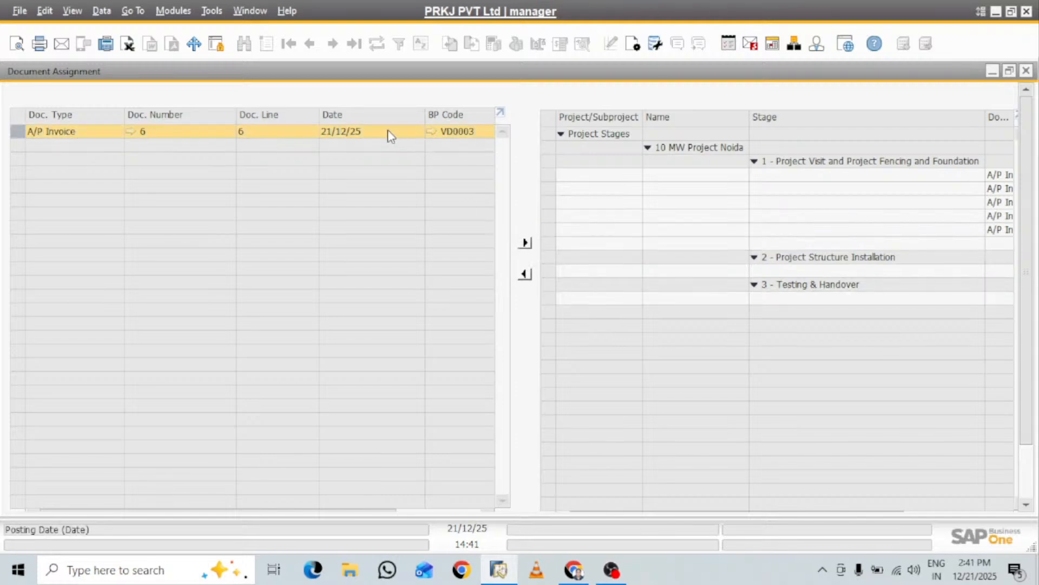
left_click(920, 244)
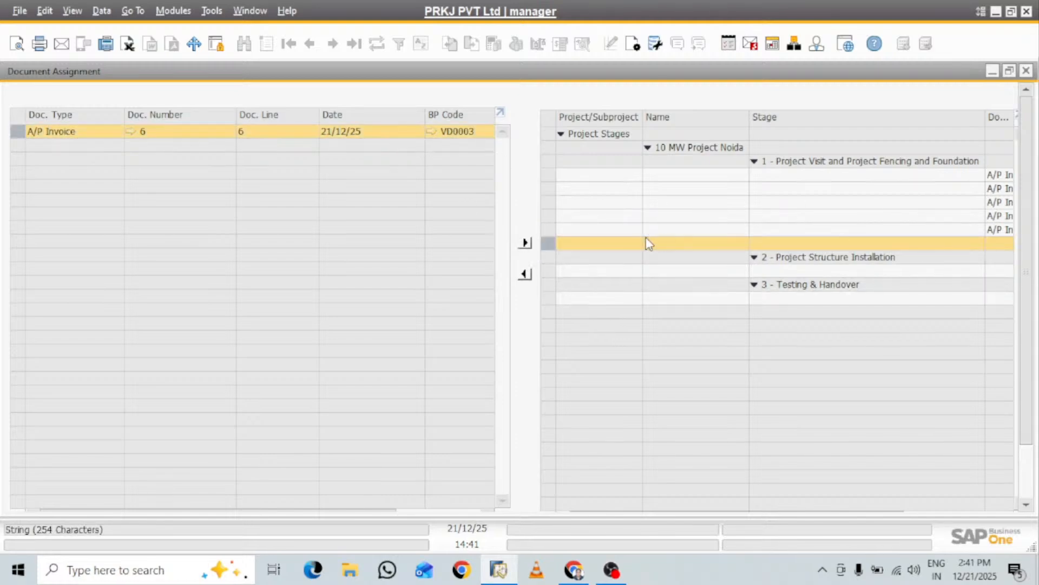
left_click(525, 244)
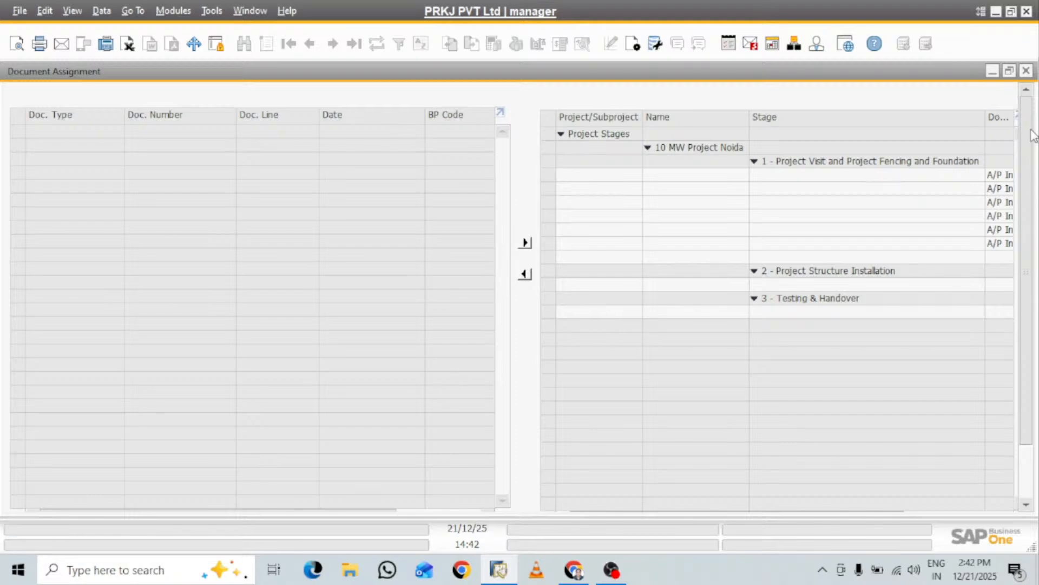
scroll(1029, 140, "down", 3)
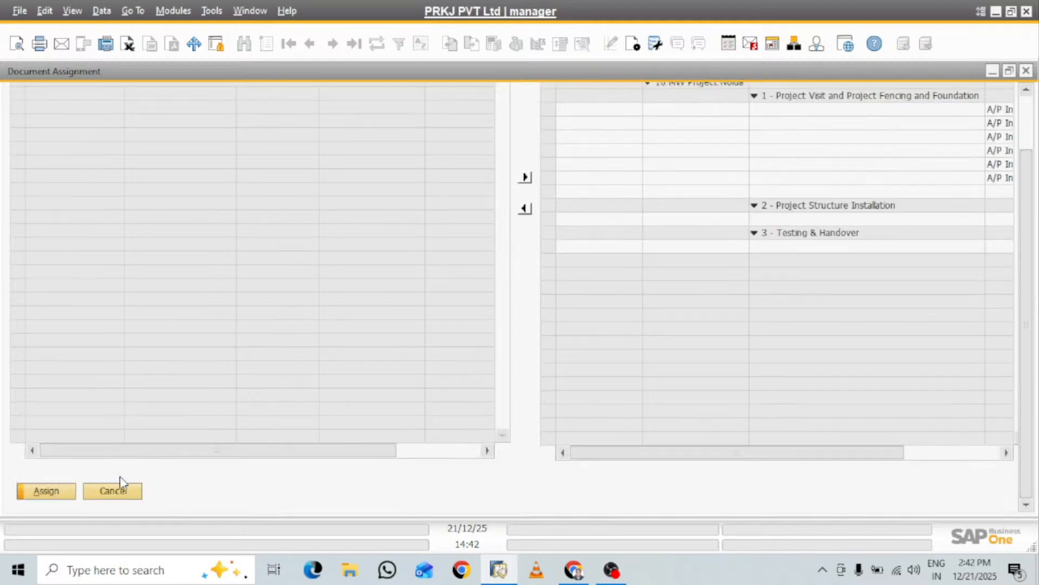
left_click(46, 490)
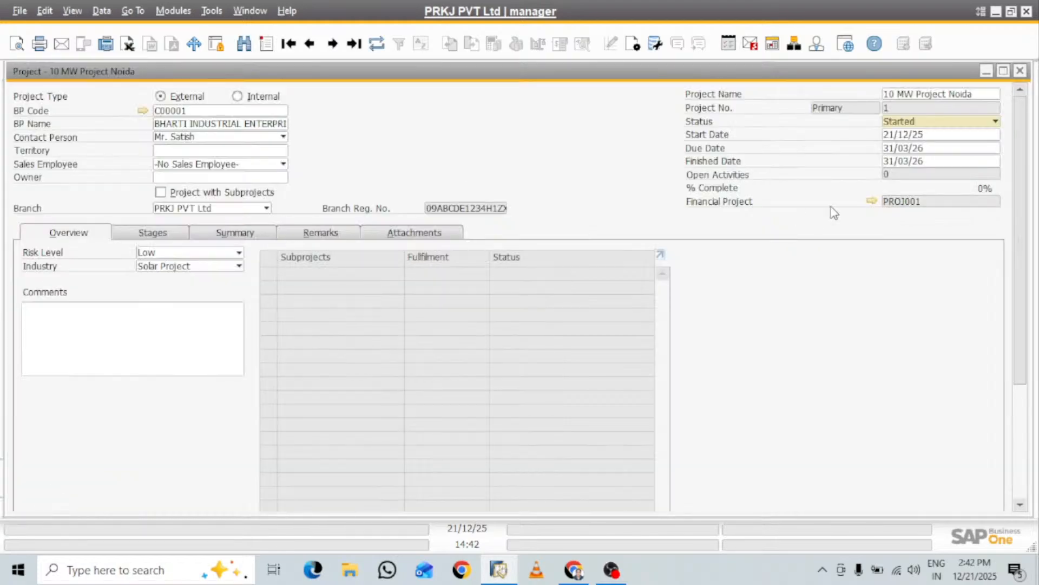
Review the project's stage amounts and its summary of budget, invoiced amounts and variance
left_click(152, 237)
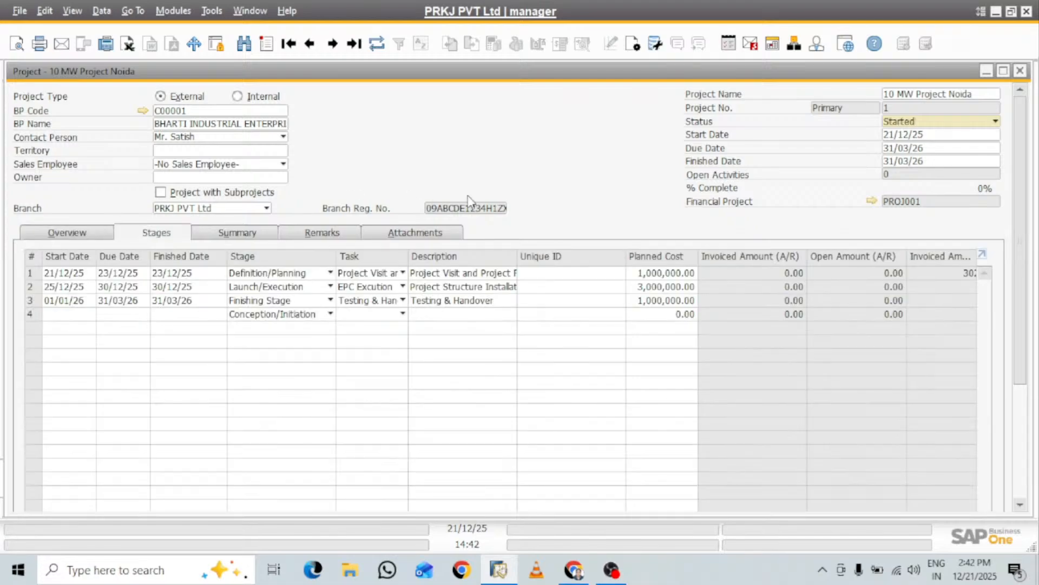
left_click(241, 231)
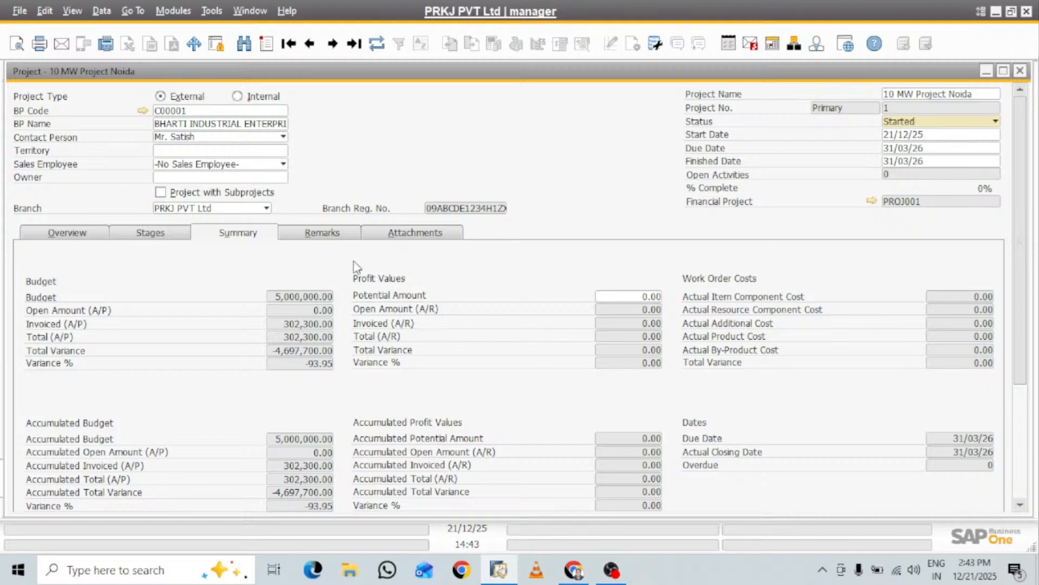
Mark stage 1, Project Visit and Project Fencing and Foundation, as finished and update the project
left_click(333, 233)
left_click(146, 234)
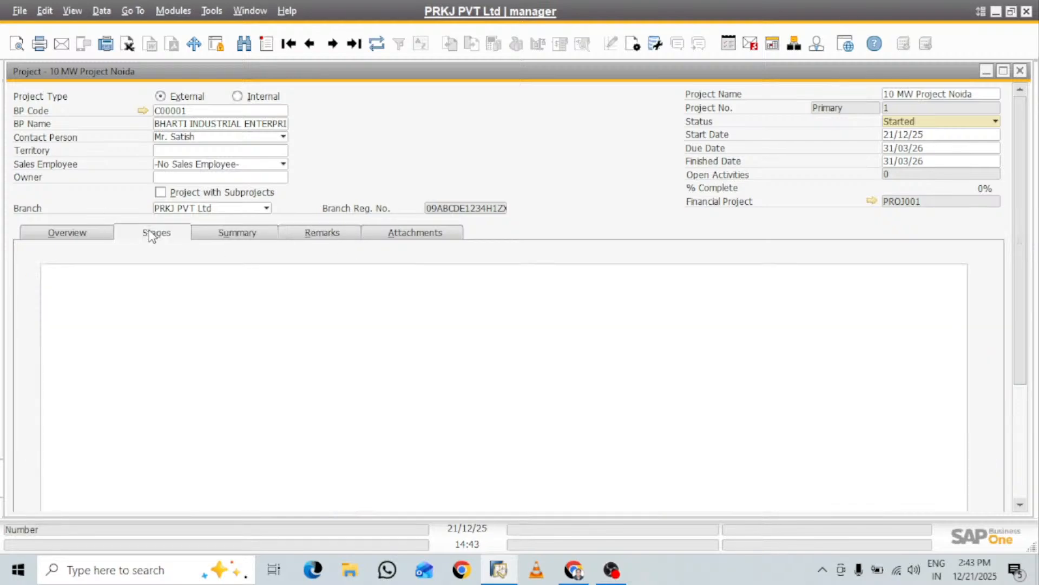
left_click(75, 236)
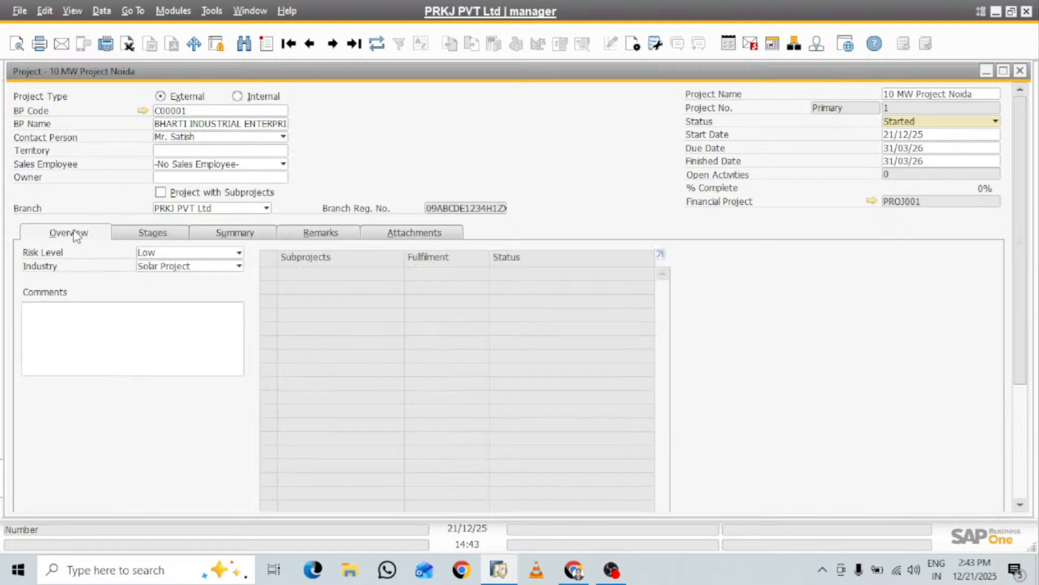
left_click(154, 234)
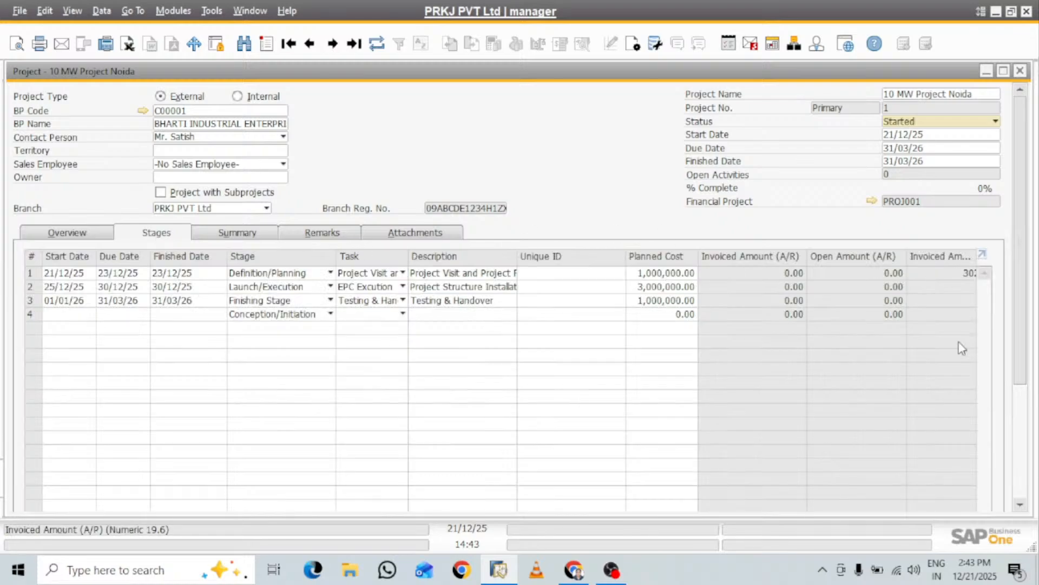
scroll(1025, 219, "down", 3)
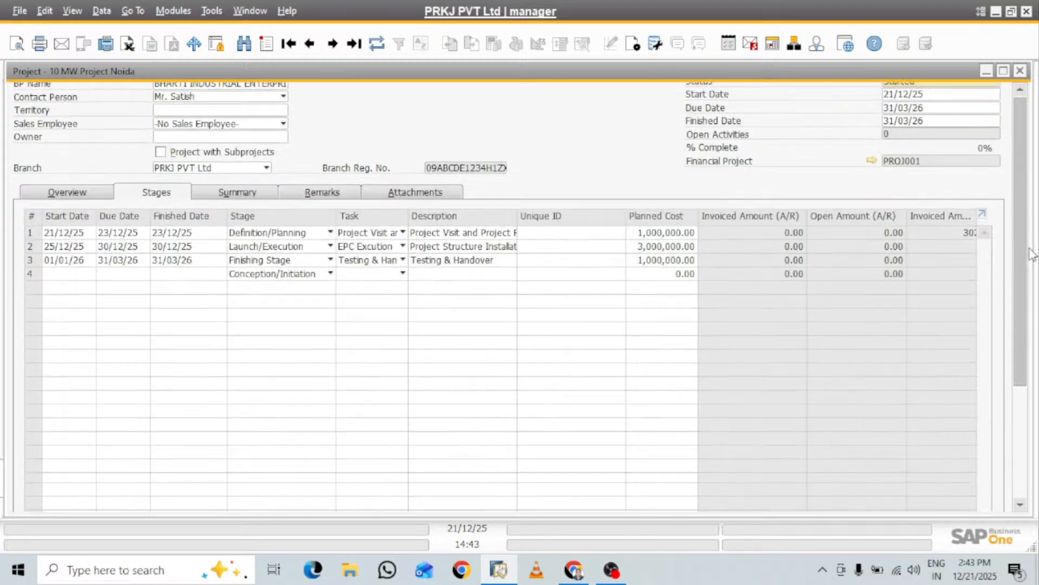
left_click_drag(527, 422, 742, 414)
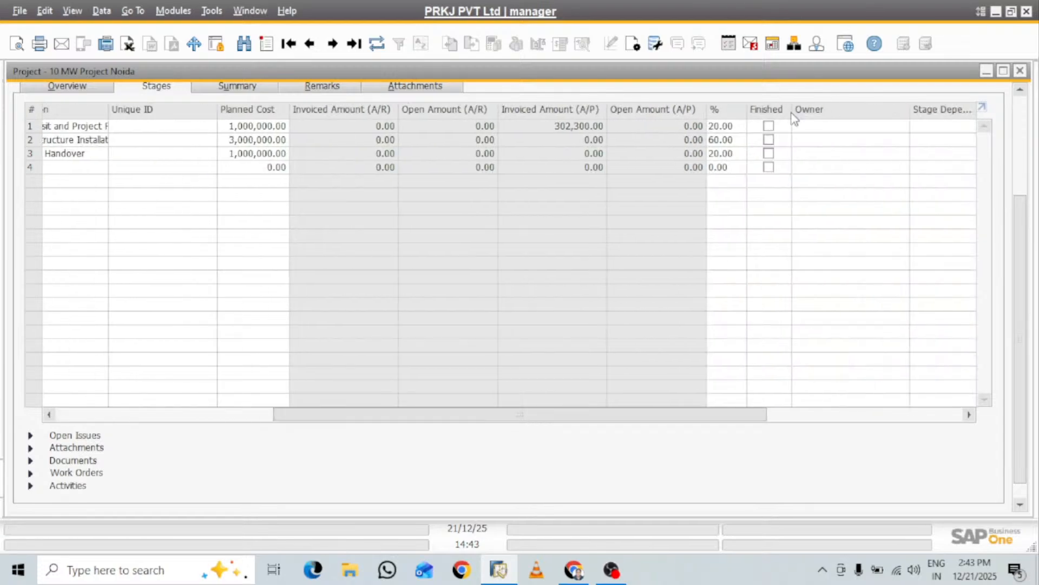
left_click(769, 126)
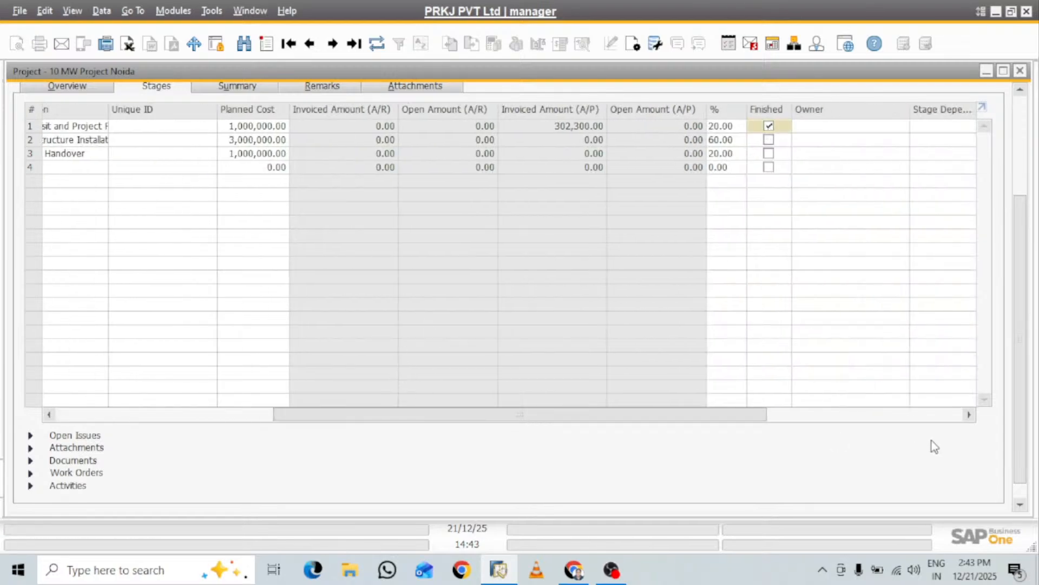
scroll(1021, 301, "down", 1)
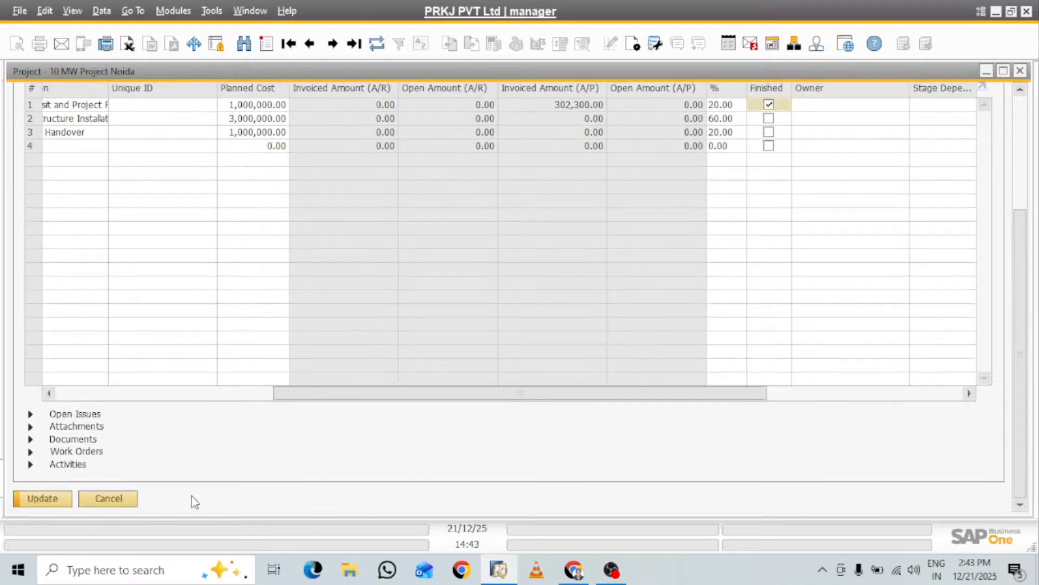
left_click(47, 496)
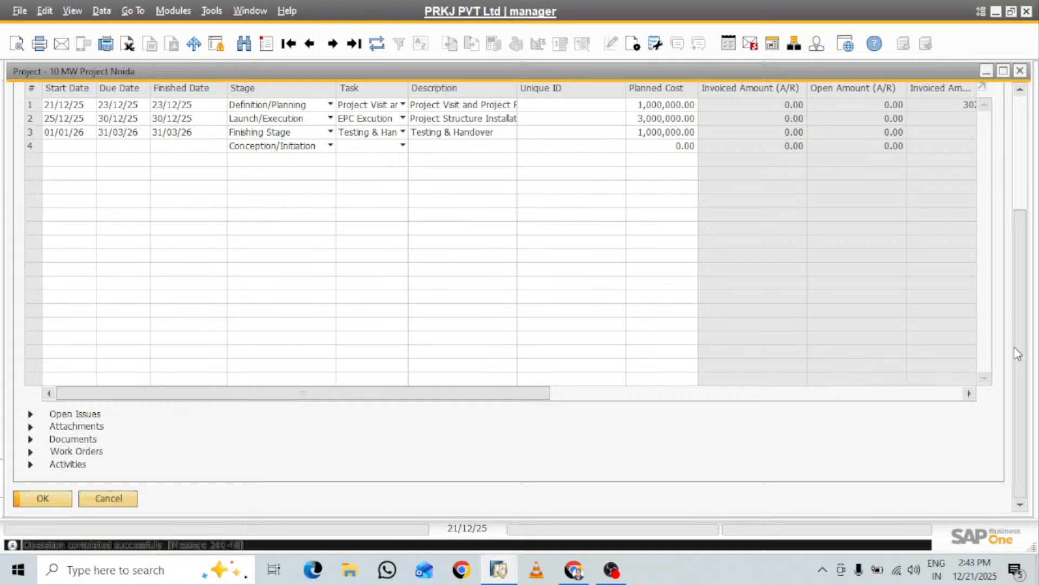
Review the project's completion percentage and the stage's linked documents, open issues, attachments and activities
scroll(1025, 338, "up", 1)
scroll(1025, 338, "up", 5)
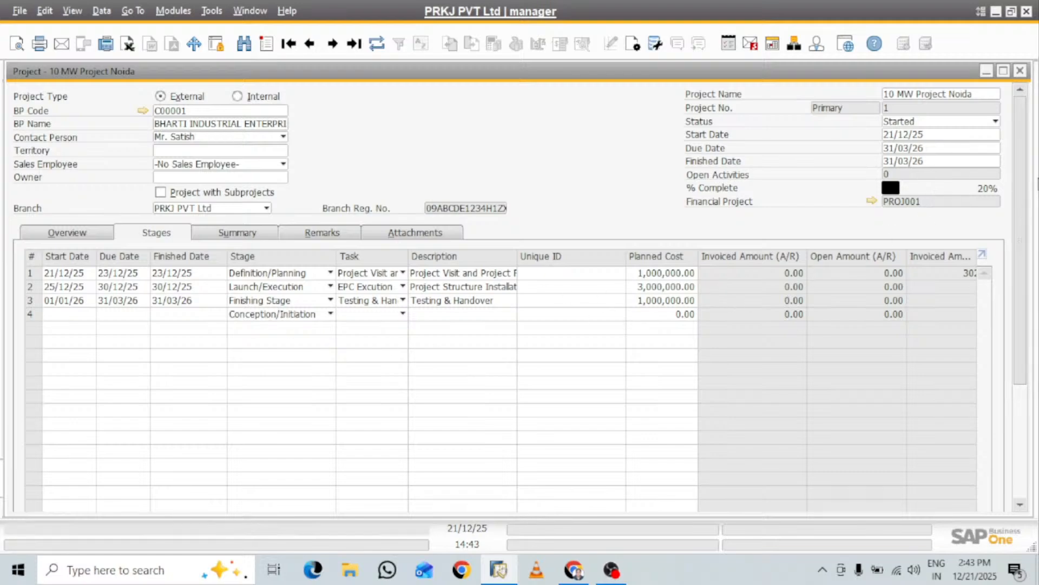
left_click_drag(1023, 158, 1023, 273)
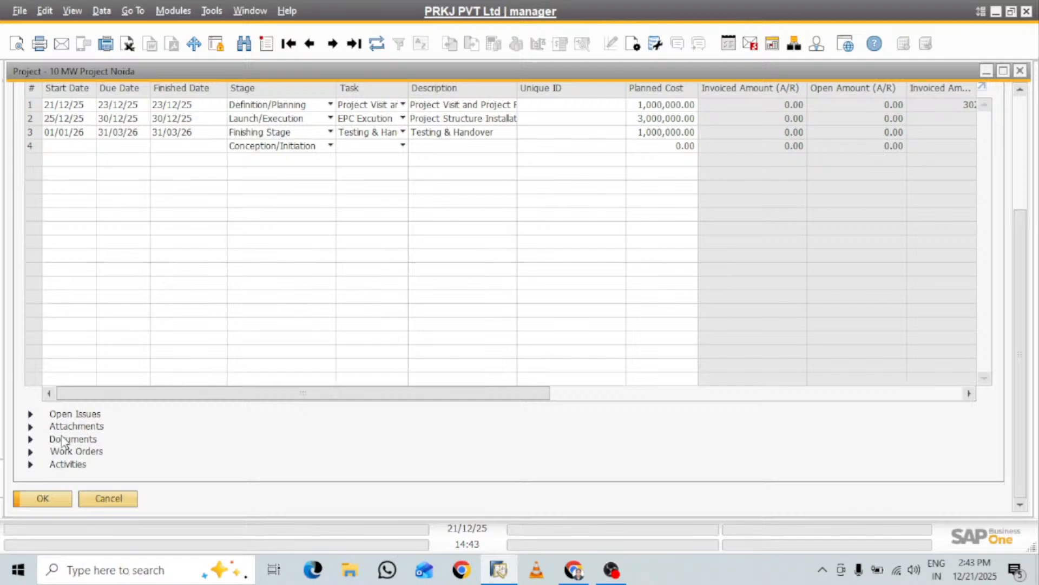
left_click(30, 440)
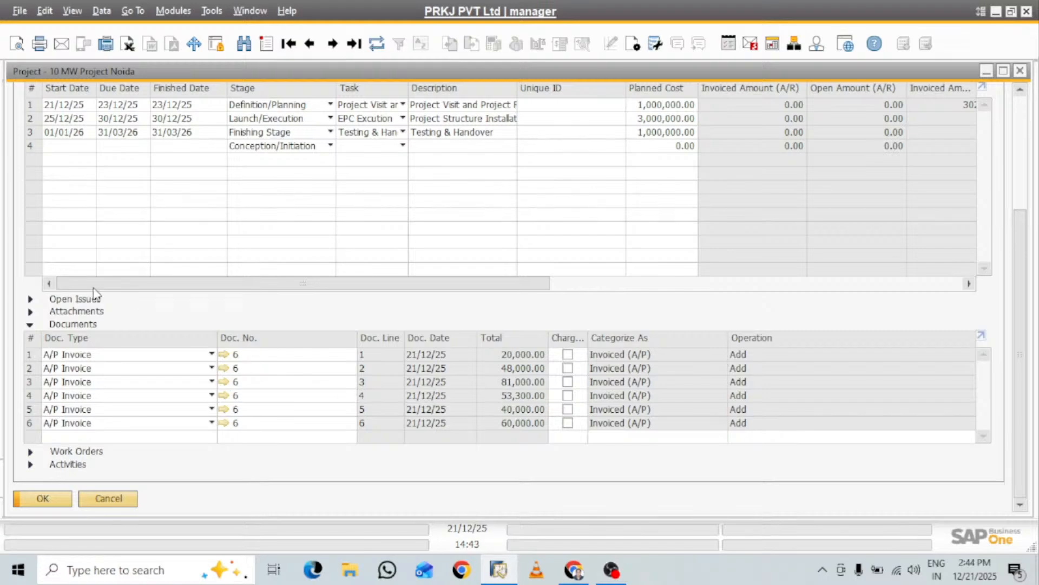
left_click(30, 301)
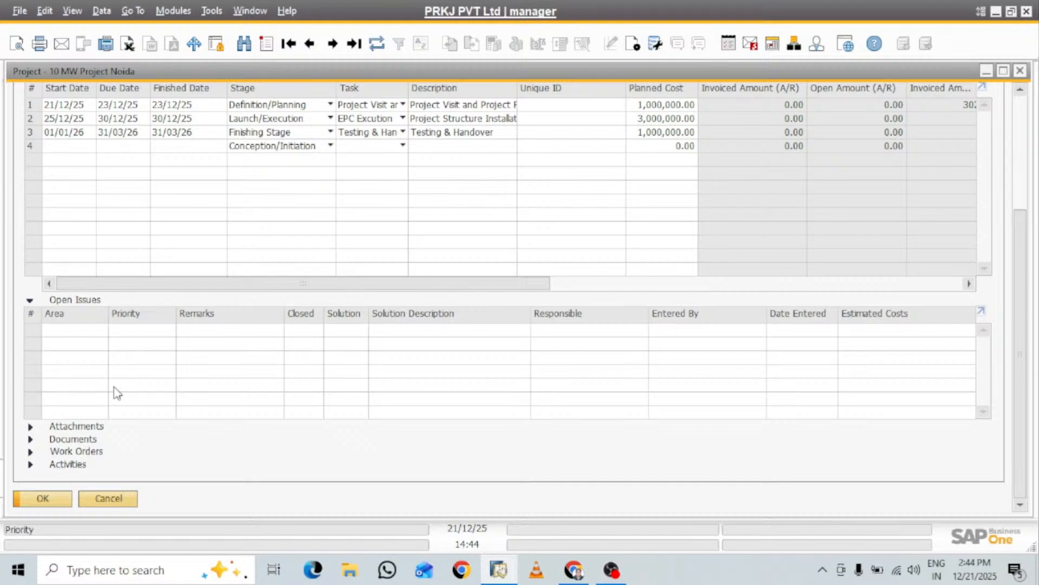
left_click(30, 428)
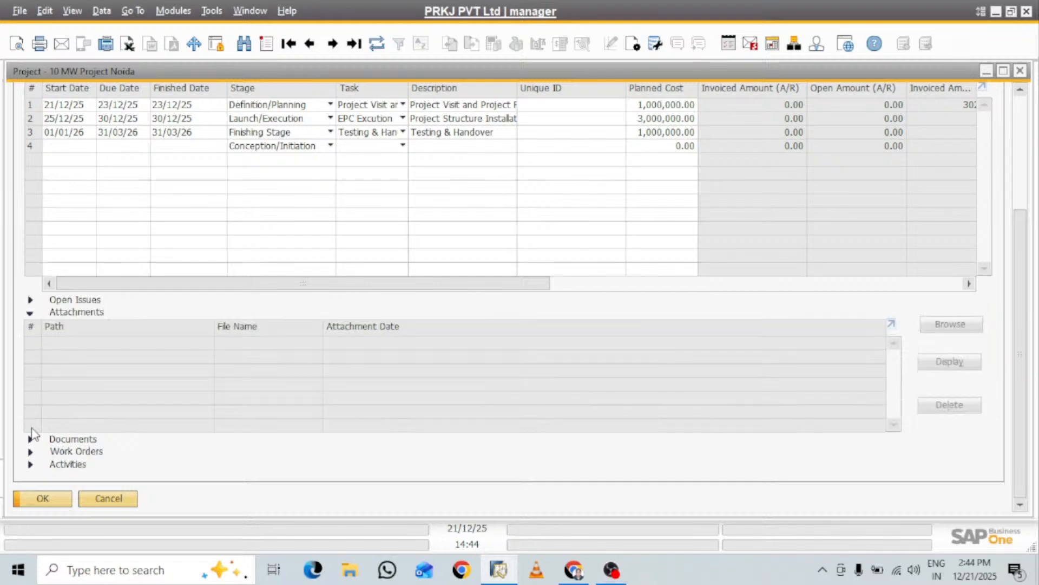
left_click(33, 467)
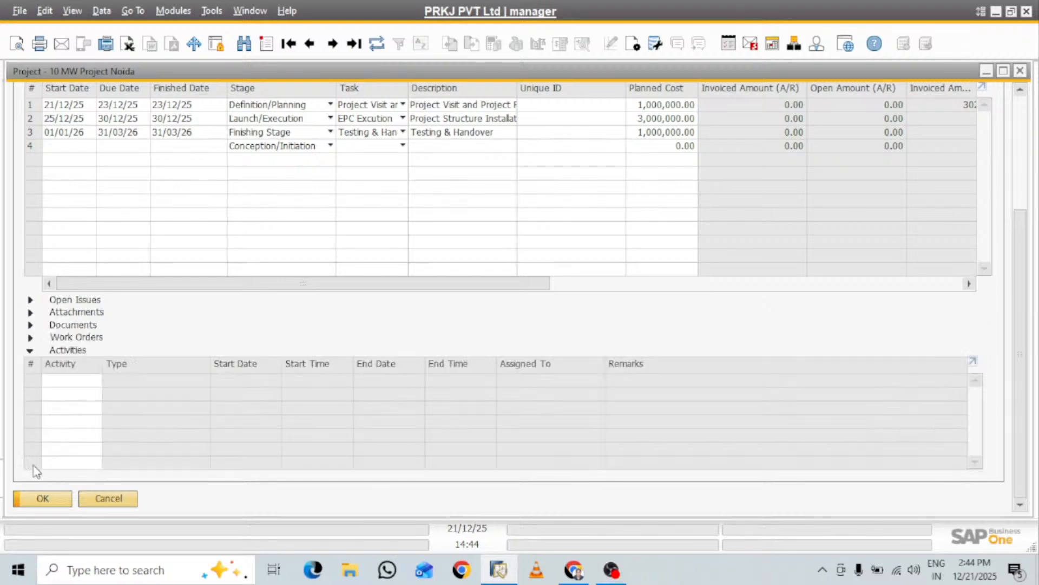
left_click(31, 351)
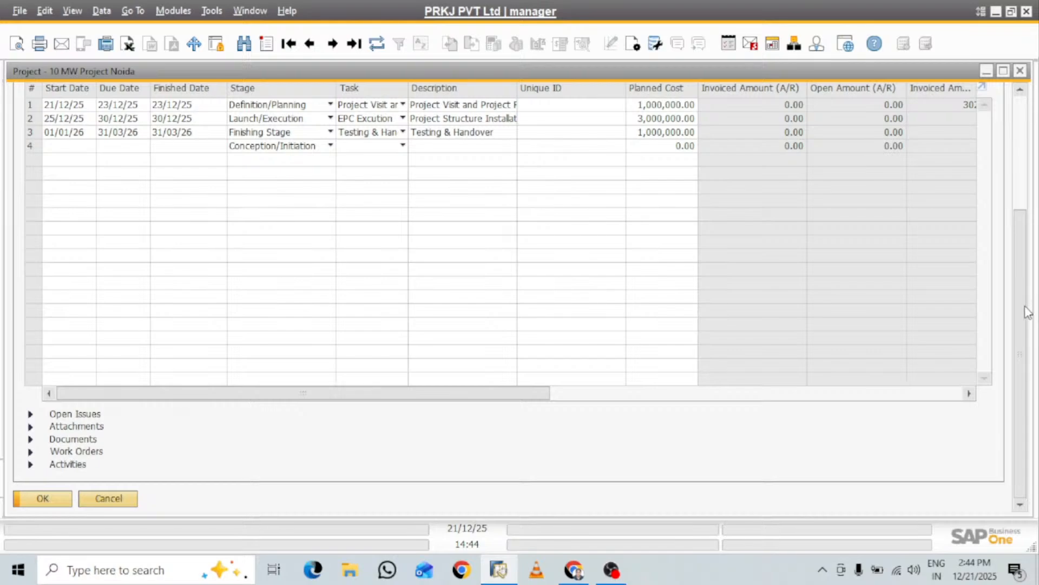
scroll(1031, 312, "up", 5)
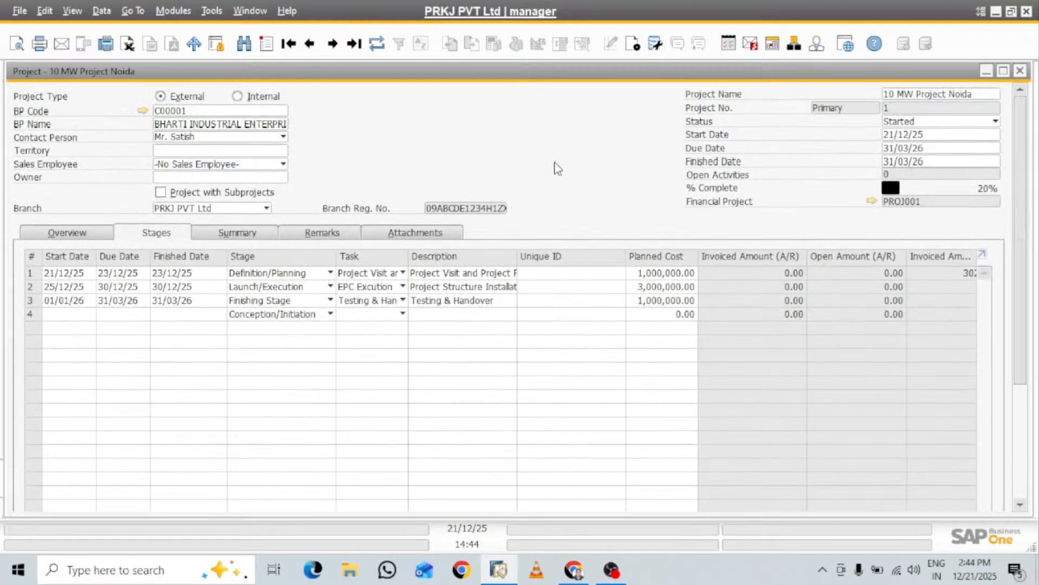
Copy the project's business partner code, minimize the project window and open a new A/R invoice
right_click(241, 111)
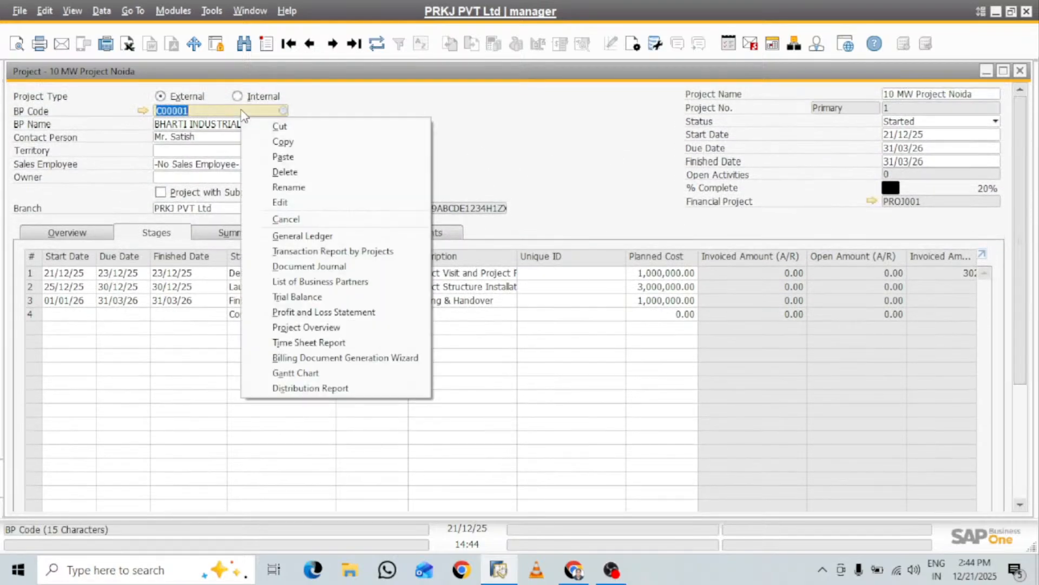
left_click(283, 142)
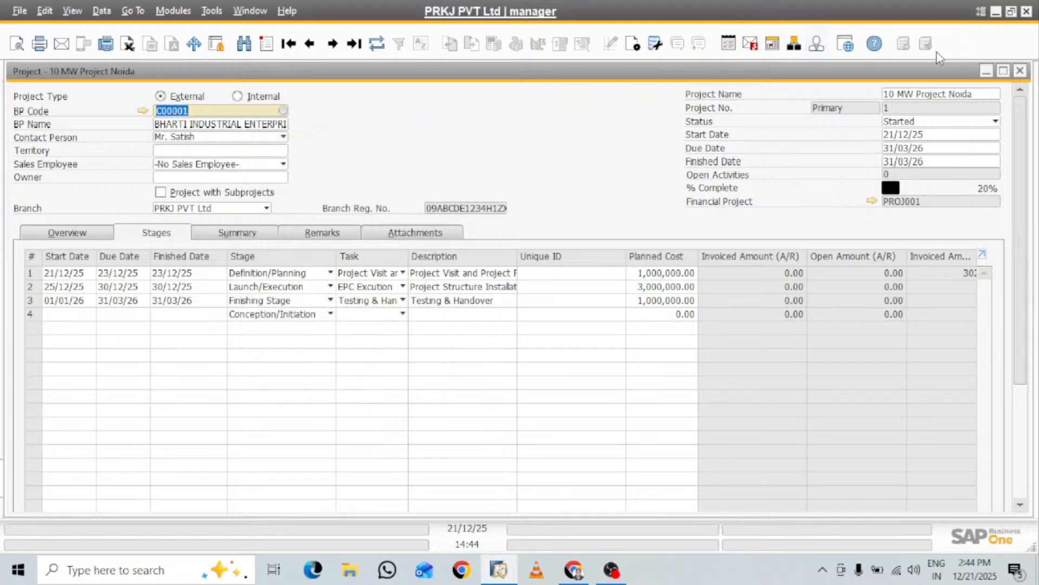
left_click(987, 72)
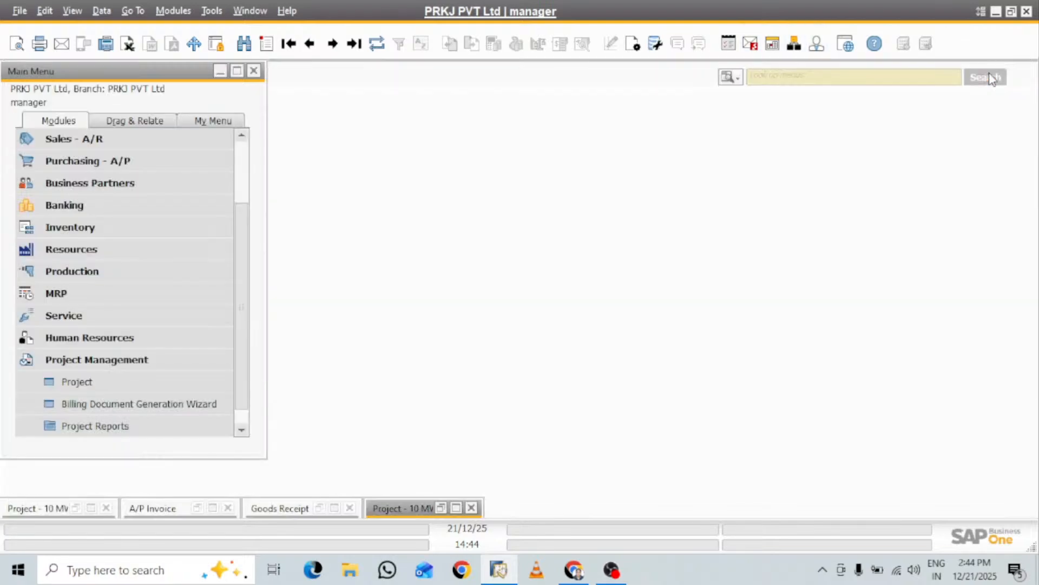
left_click(109, 360)
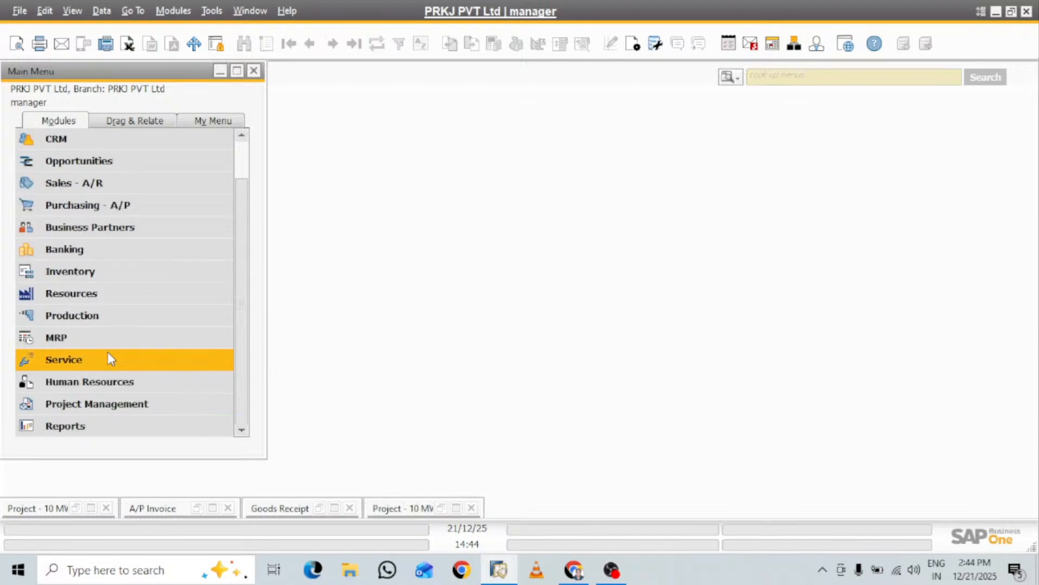
left_click(93, 184)
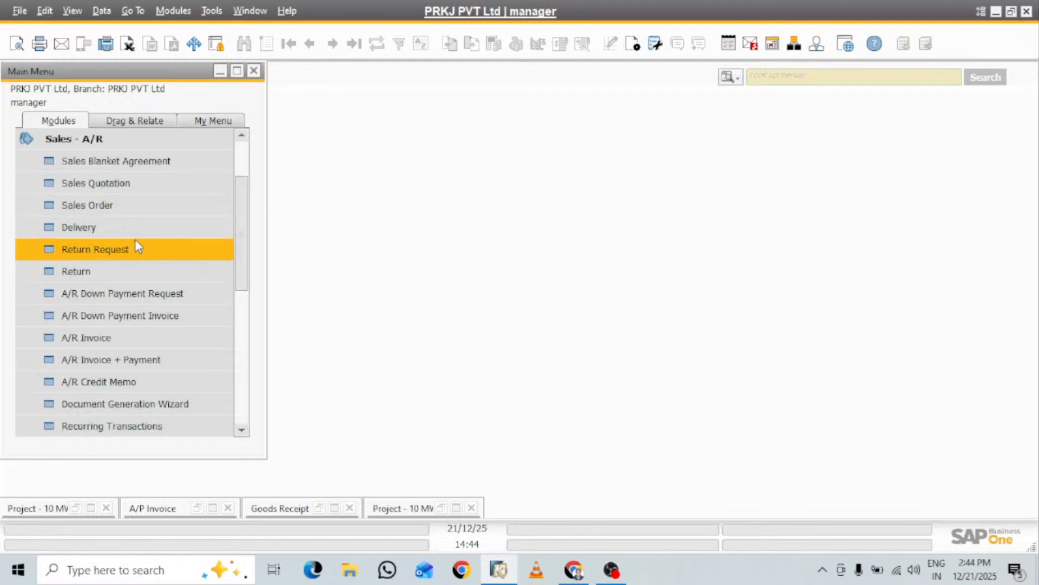
left_click(96, 337)
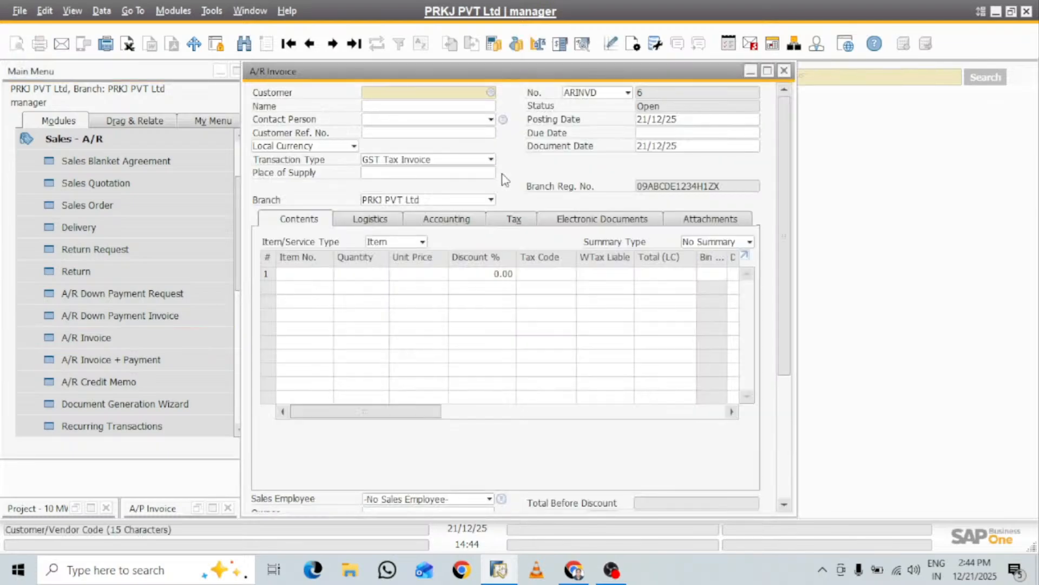
Choose BHARTI INDUSTRIAL ENTERPRISES as the A/R invoice customer and set the item/service type to Service
key("Tab")
double_click(503, 175)
left_click(71, 135)
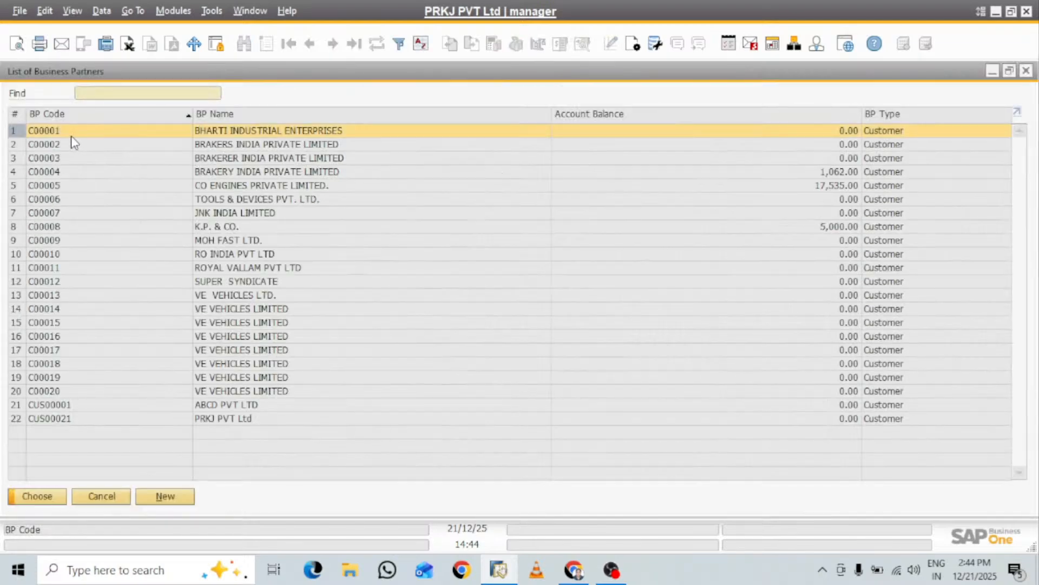
left_click(33, 494)
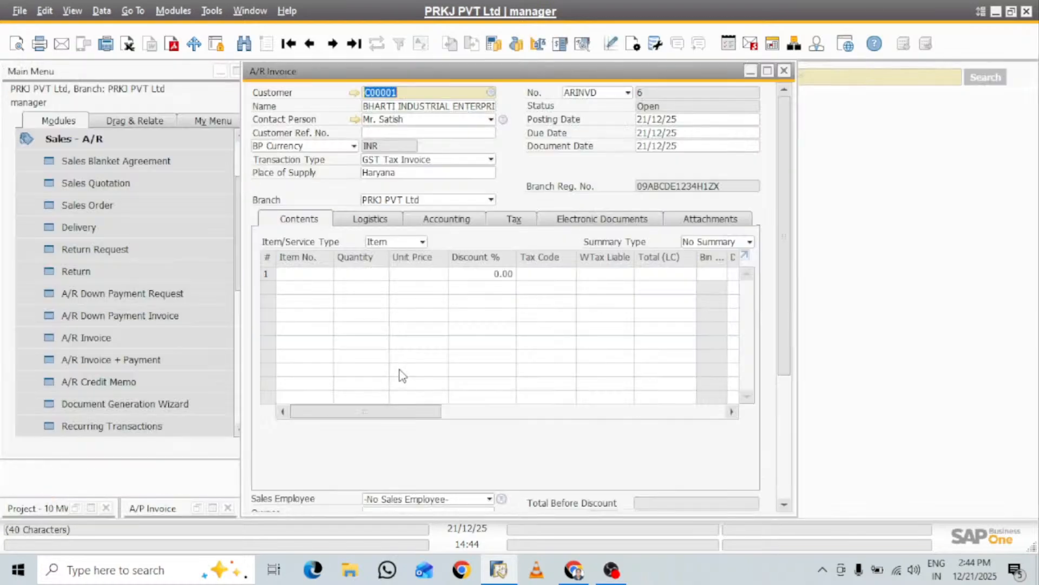
left_click(768, 70)
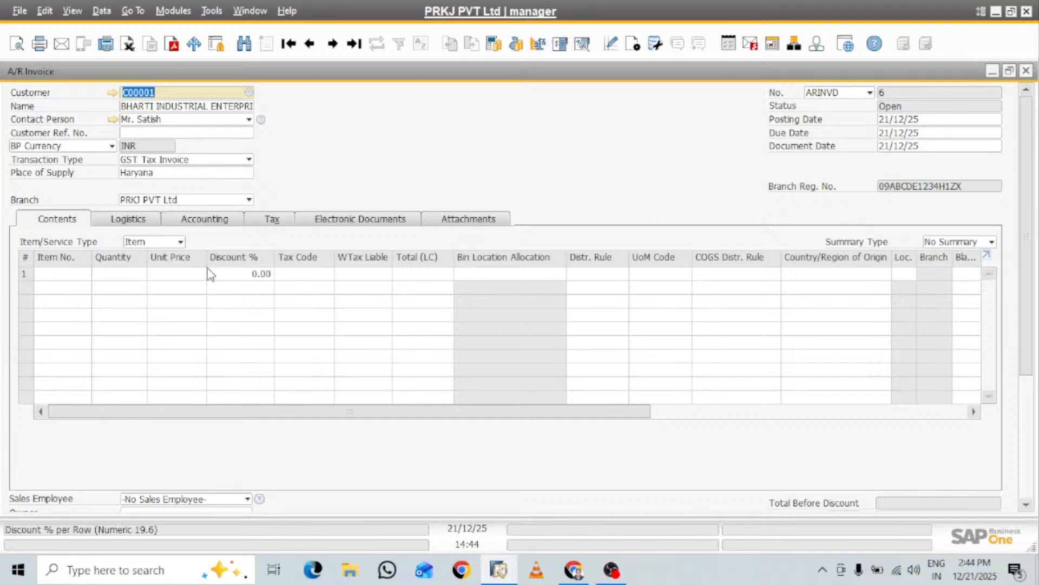
left_click(180, 242)
left_click(148, 280)
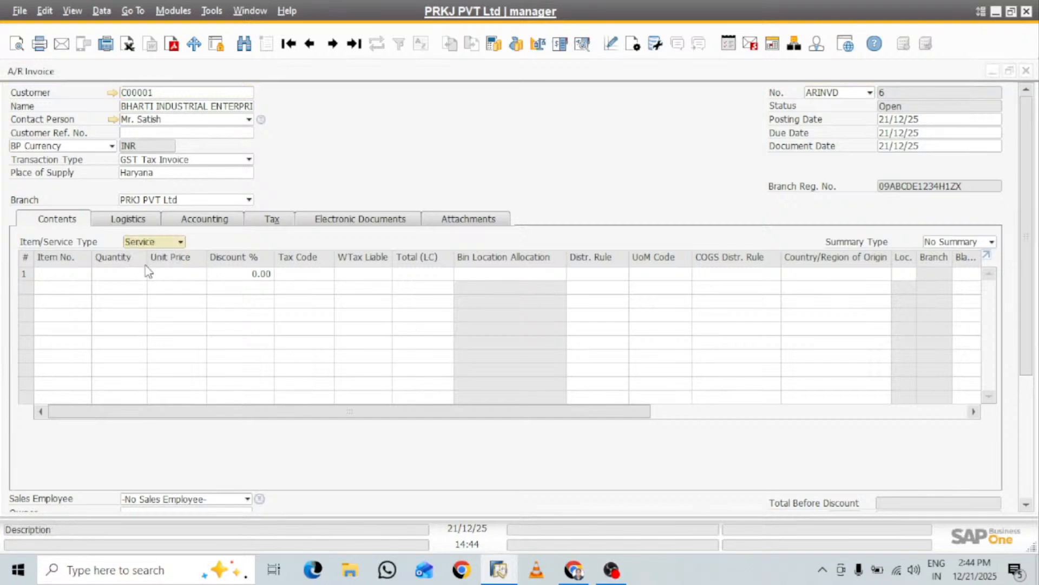
Assign SAC code 00999128 to line 1 of the A/R invoice and describe it as "10 MW Project"
left_click(44, 274)
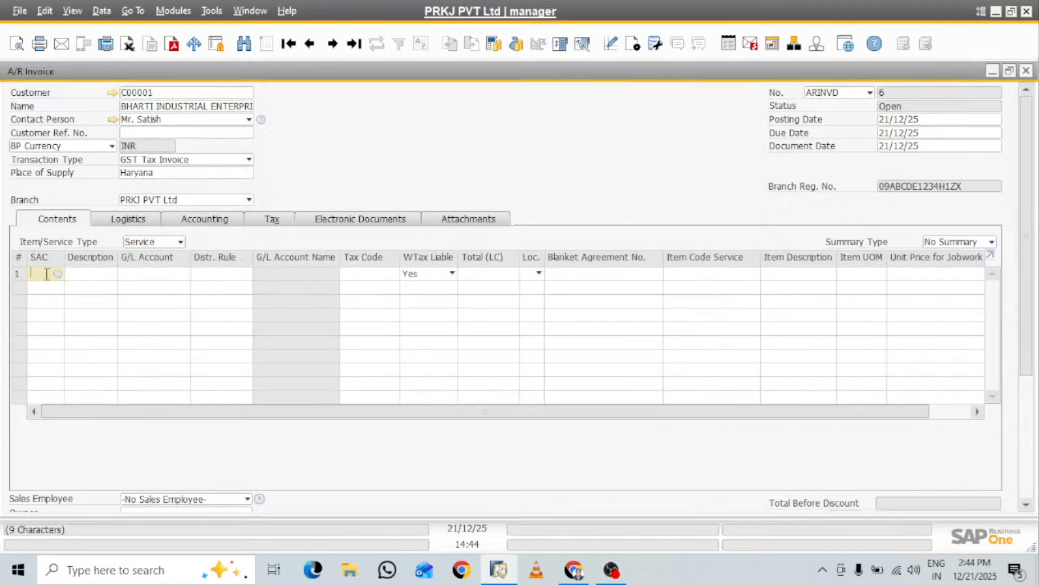
left_click(57, 273)
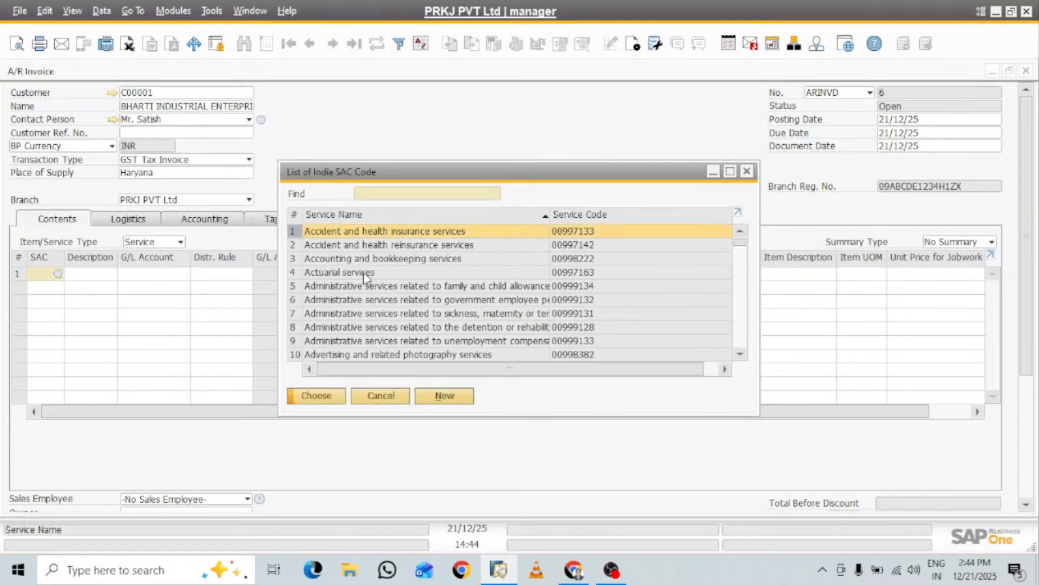
left_click(401, 327)
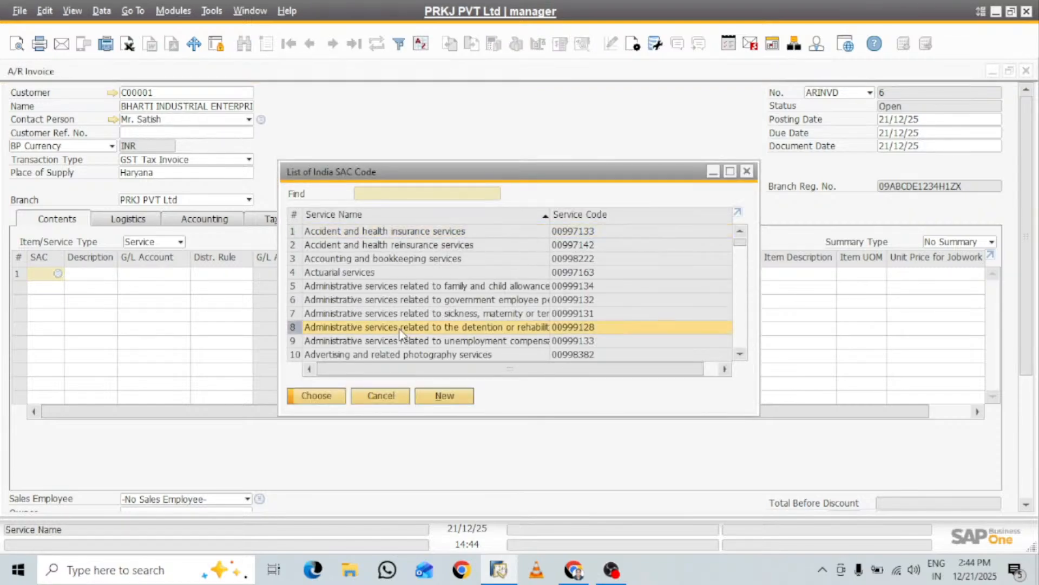
left_click(324, 398)
left_click(99, 270)
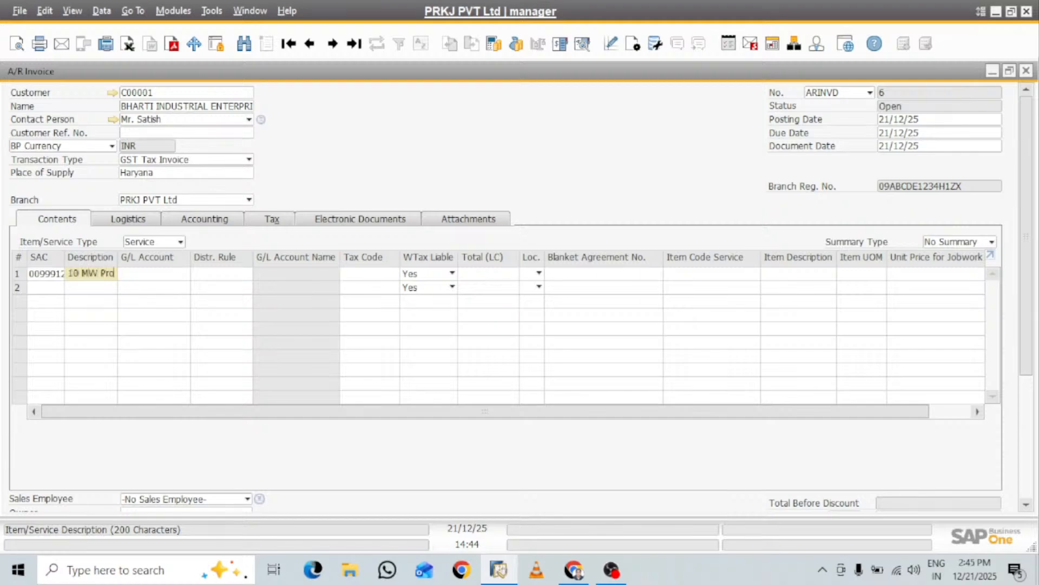
type("ject")
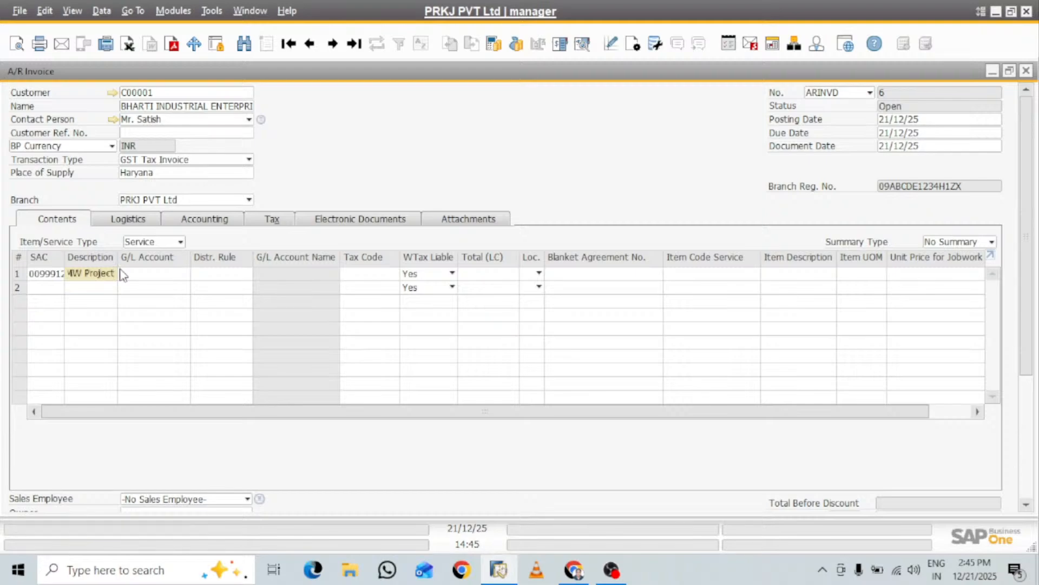
Assign the SALE AC ledger account (R-DI-SAL-005) to line 1 of the A/R invoice
left_click(123, 275)
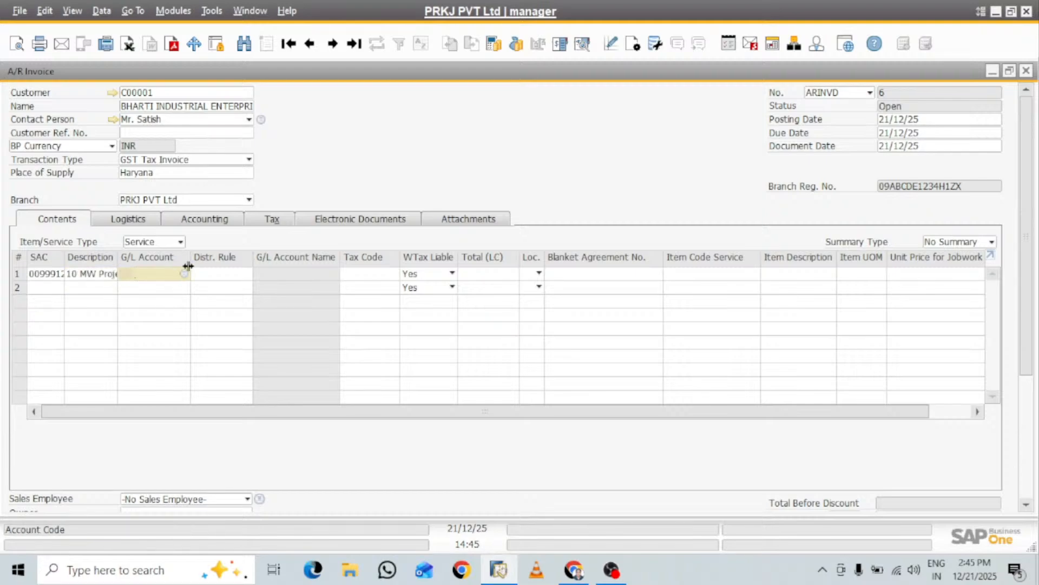
left_click(185, 273)
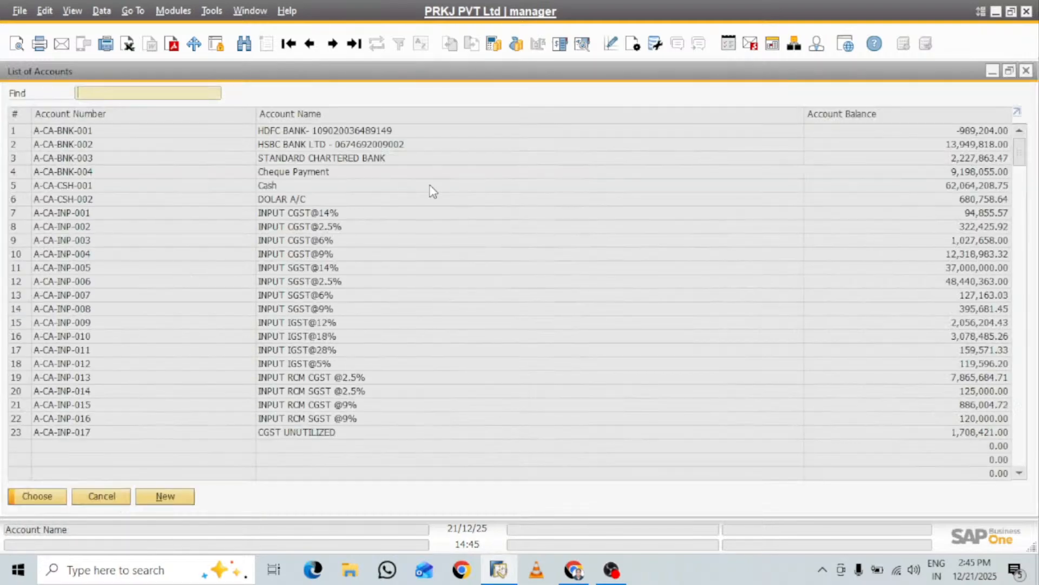
double_click(300, 113)
type("sd")
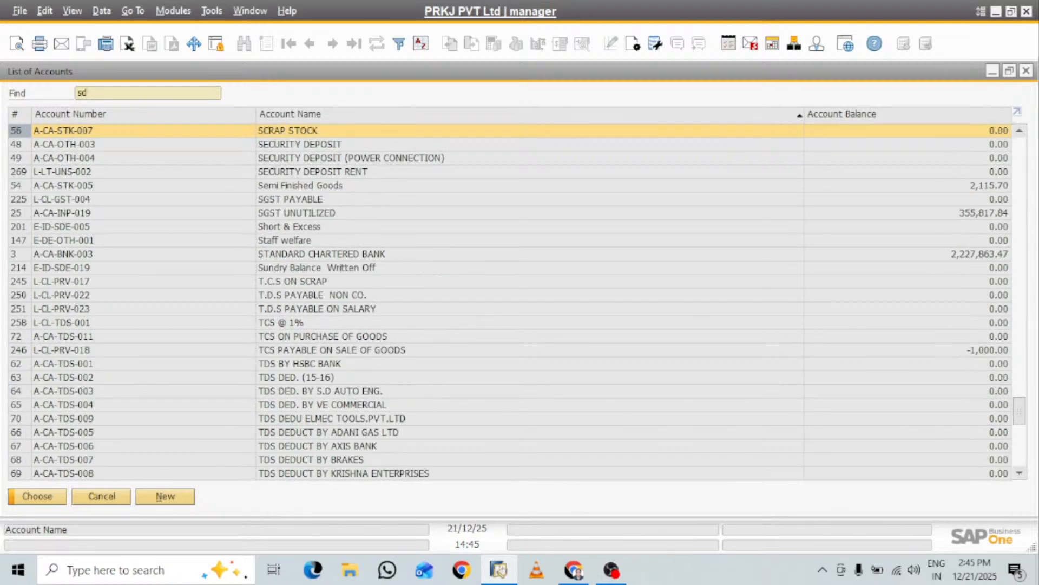
key("BackSpace")
type("ales")
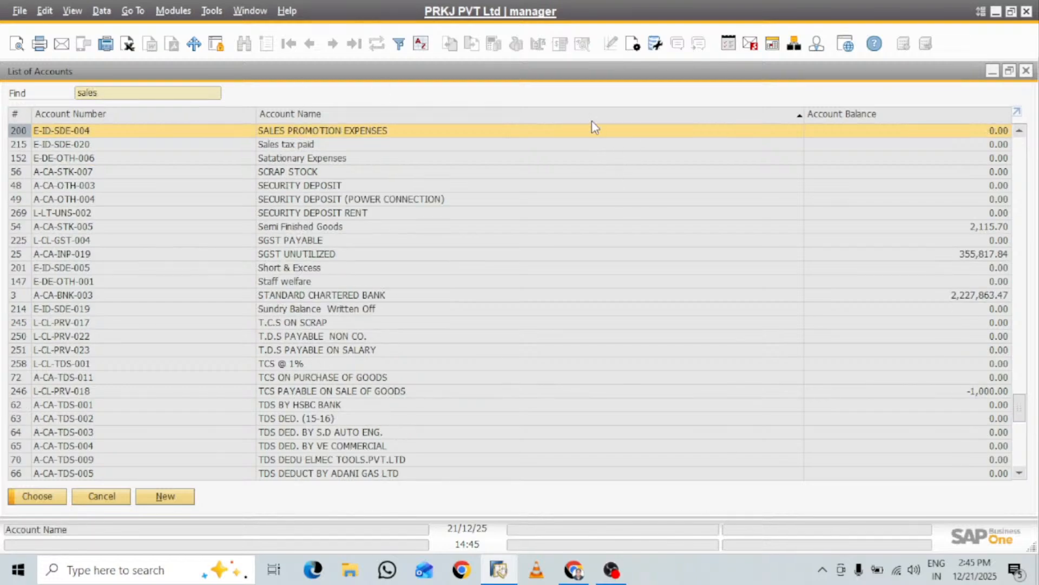
key("BackSpace")
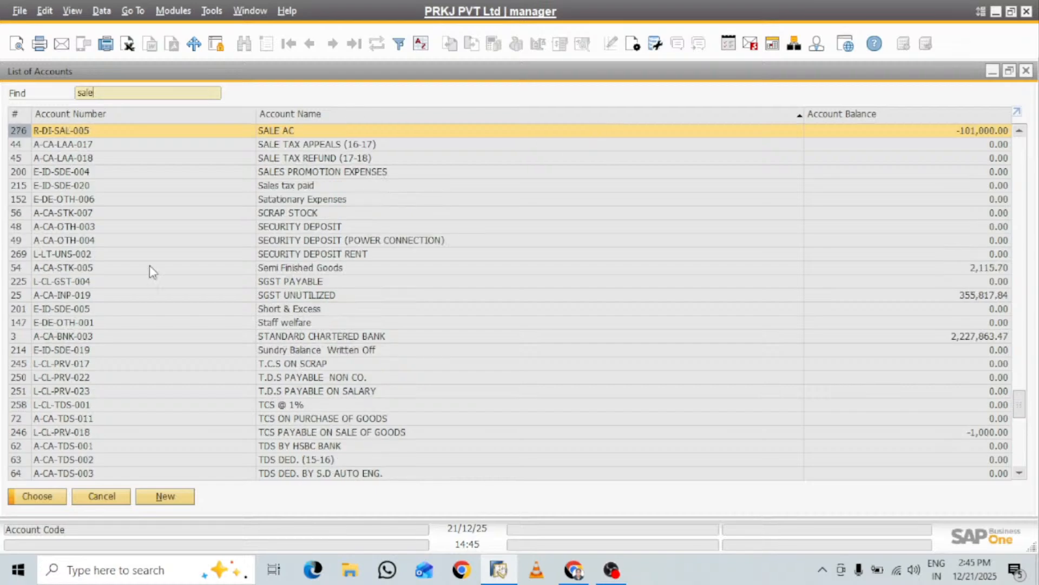
left_click(54, 495)
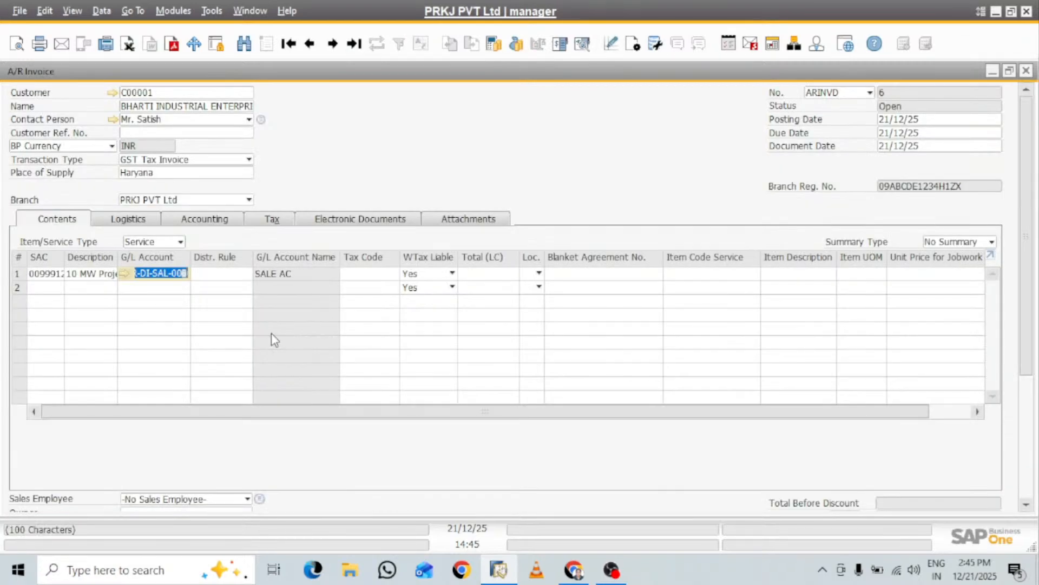
Set the tax code of invoice line 1 to IGST@18
left_click(370, 277)
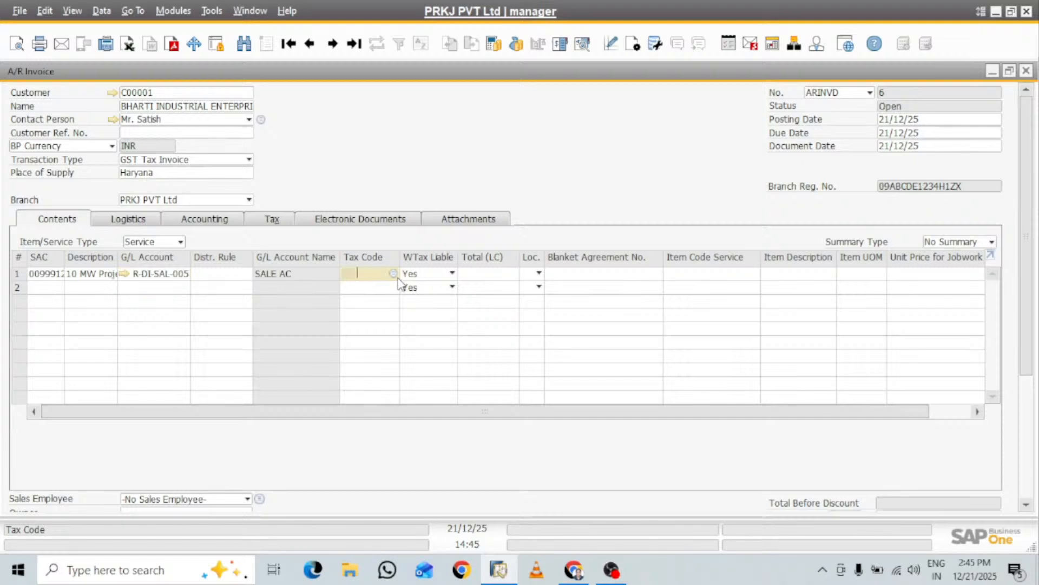
key("Tab")
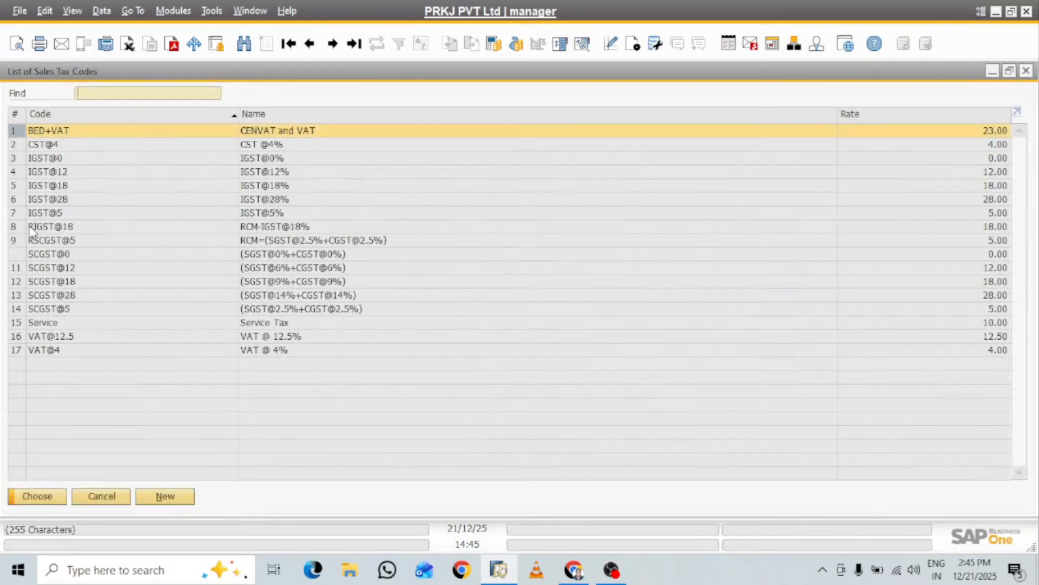
left_click(66, 187)
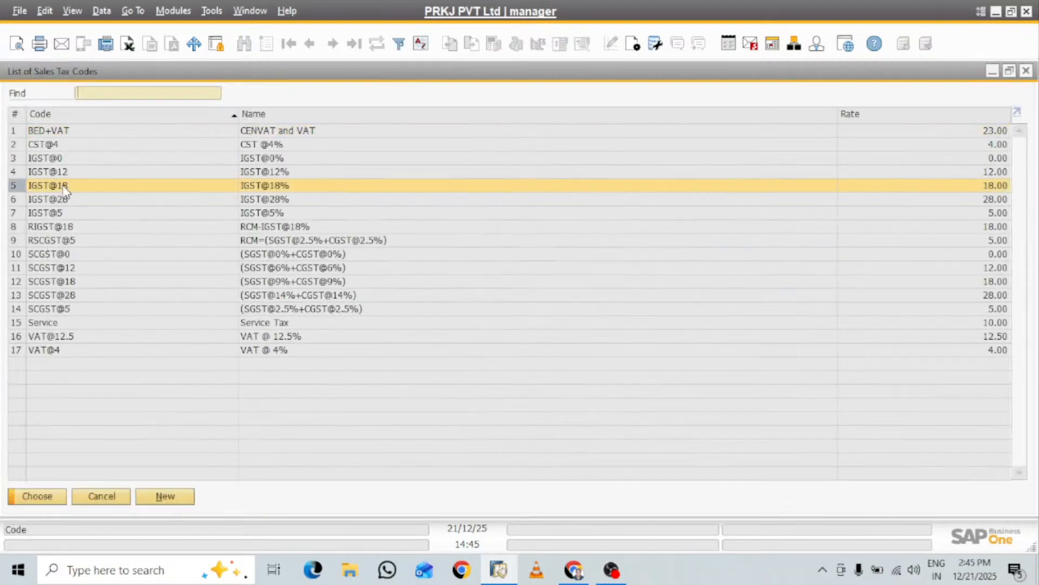
left_click(50, 497)
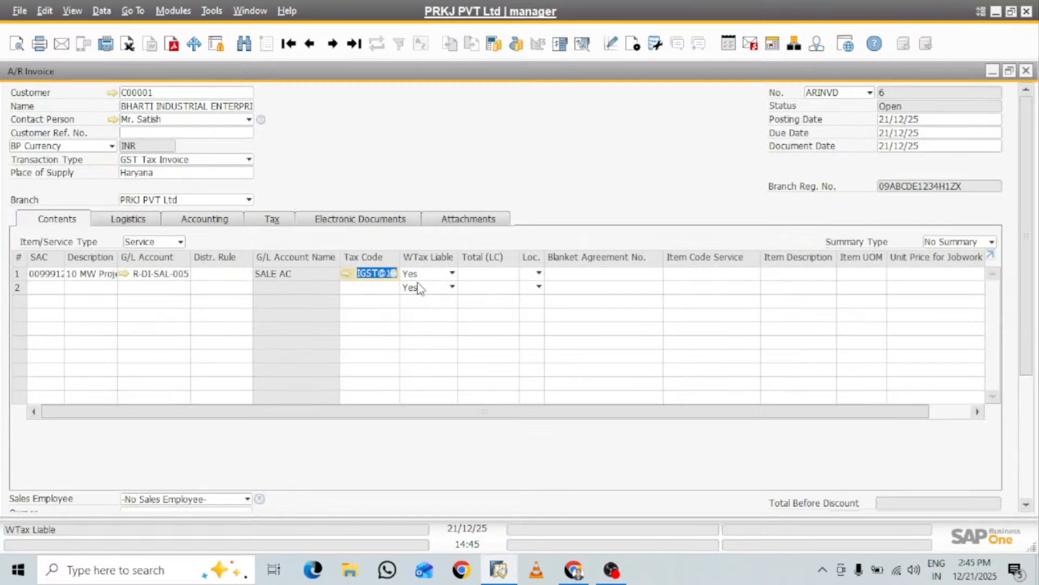
Enter a total of 4,000,000 for invoice line 1 and choose the location starting with "Gha"
left_click(497, 275)
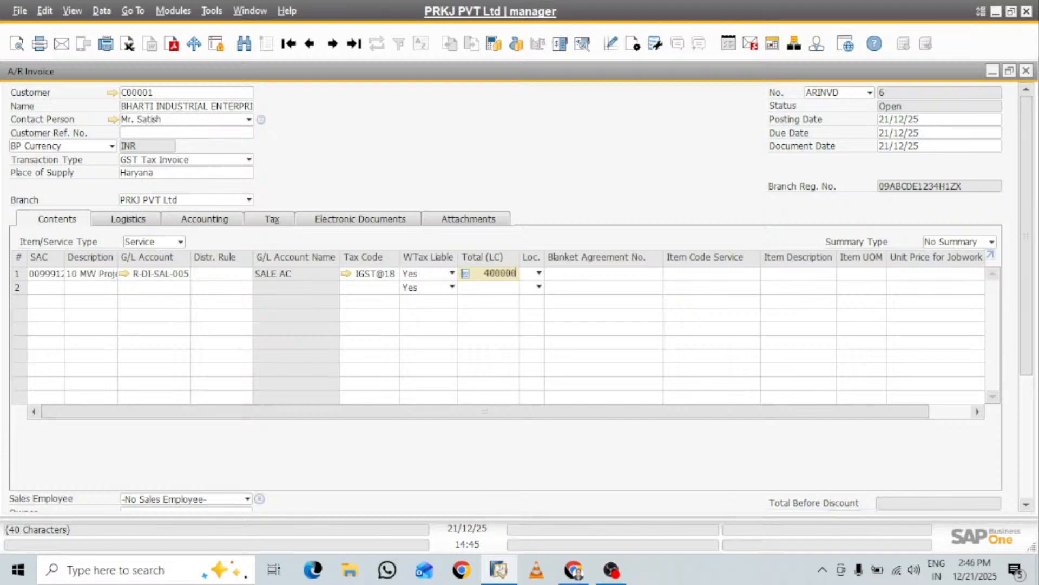
key("Tab")
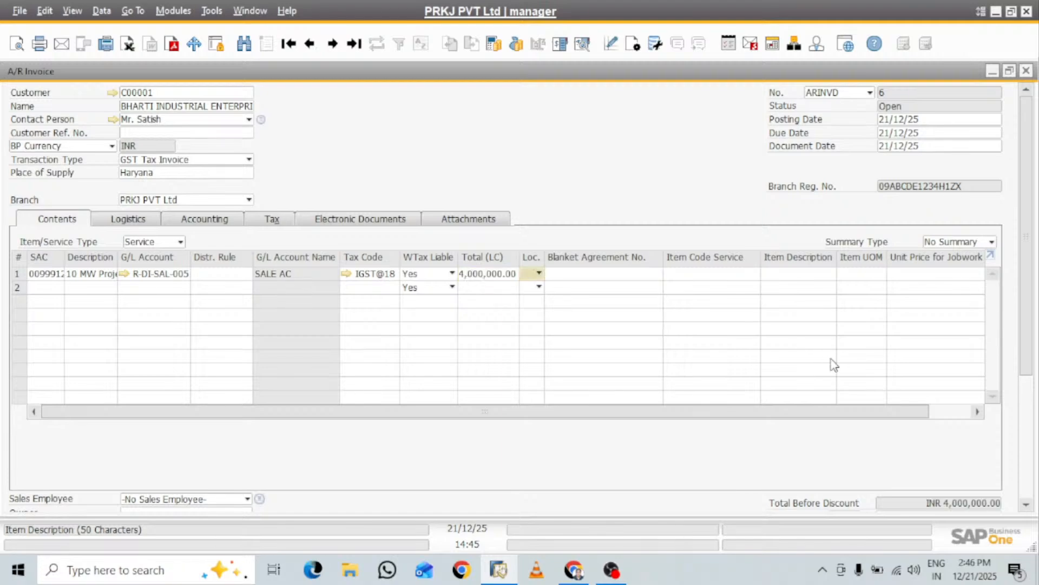
left_click(538, 273)
left_click(548, 302)
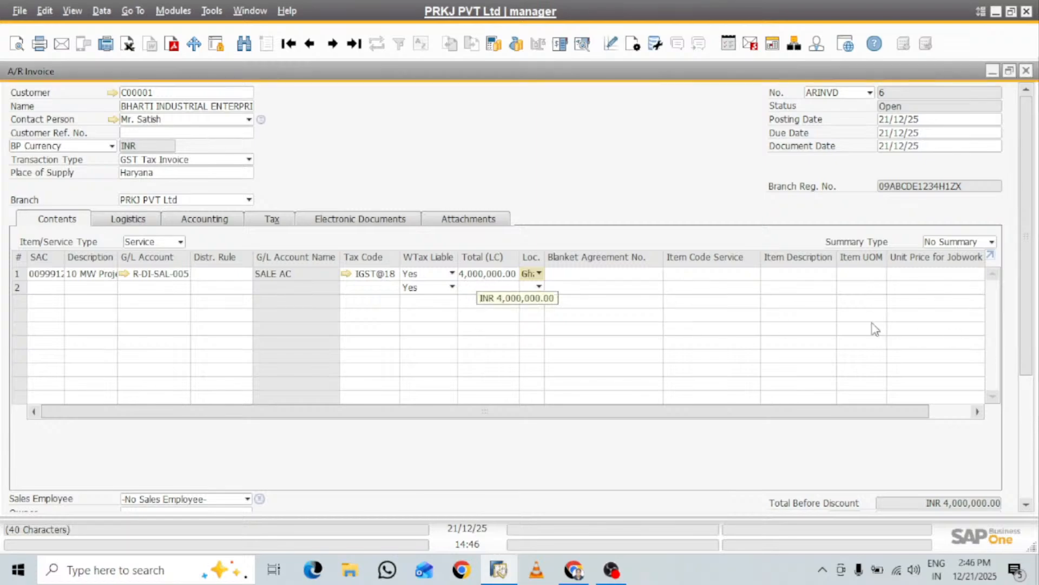
Set the business partner project in the invoice's accounting details to PROJ001, 10 MW Project Noida
mouse_move(1031, 270)
left_mouse_down()
mouse_move(1038, 394)
mouse_move(1038, 255)
left_mouse_up()
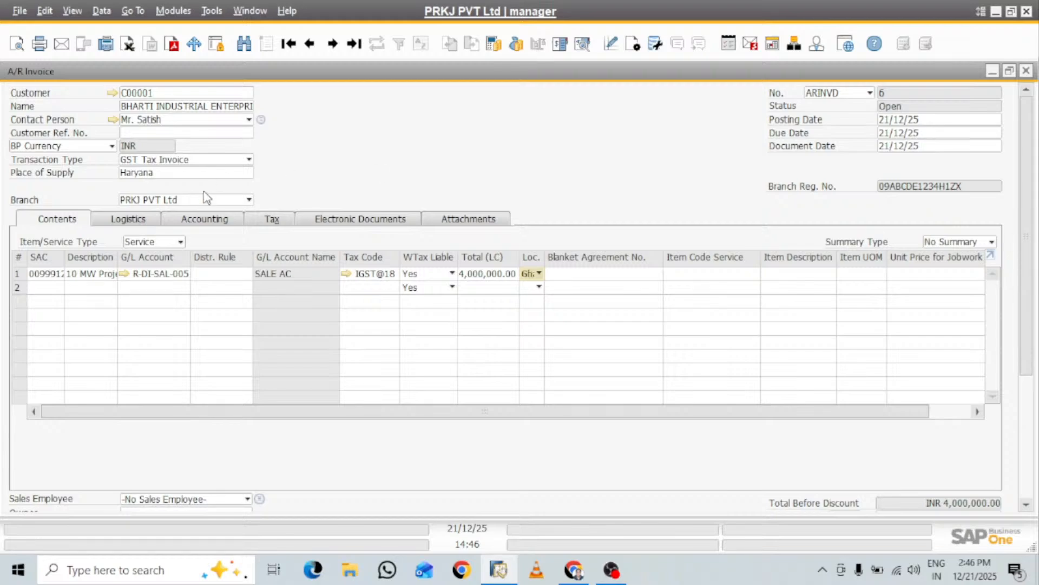
left_click(204, 219)
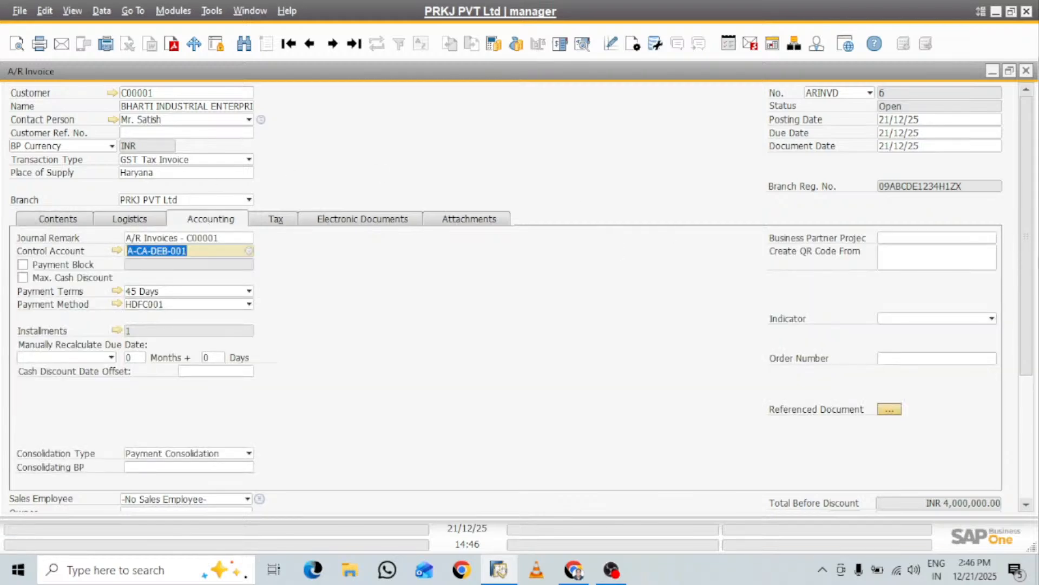
left_click(993, 238)
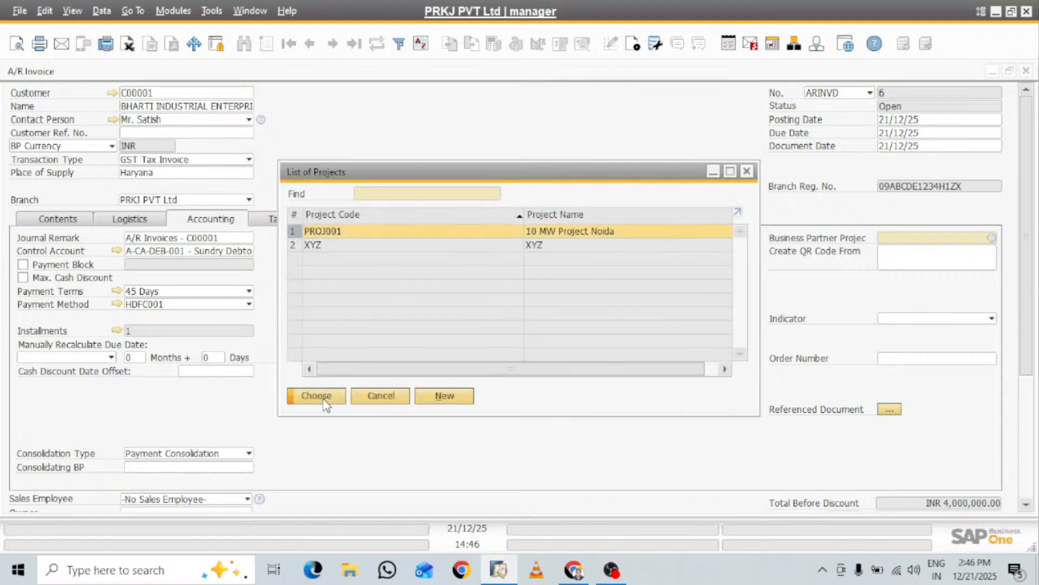
left_click(323, 396)
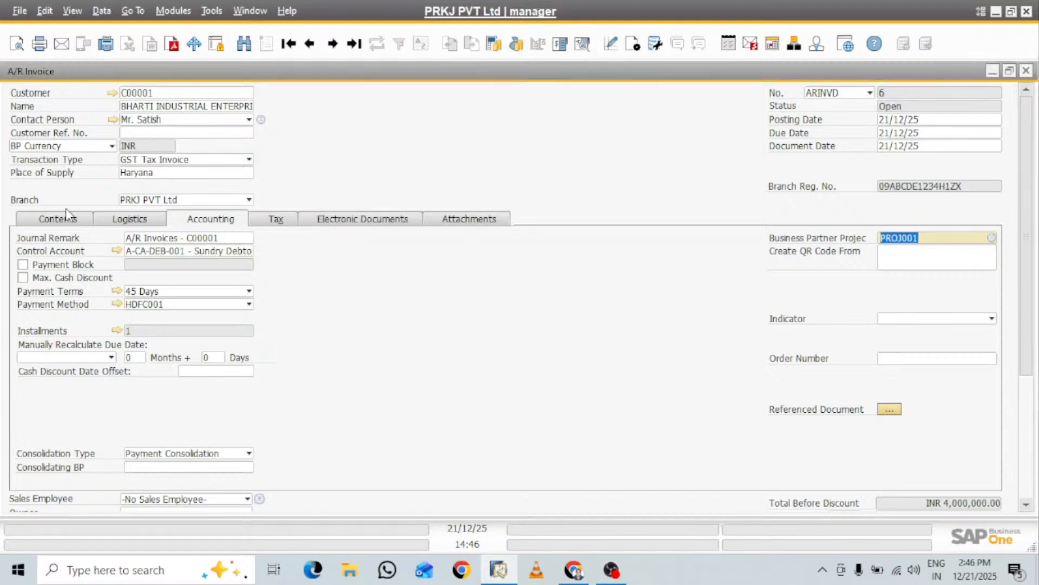
Make the Project column visible in the A/R invoice's contents table through the form settings
left_click(74, 221)
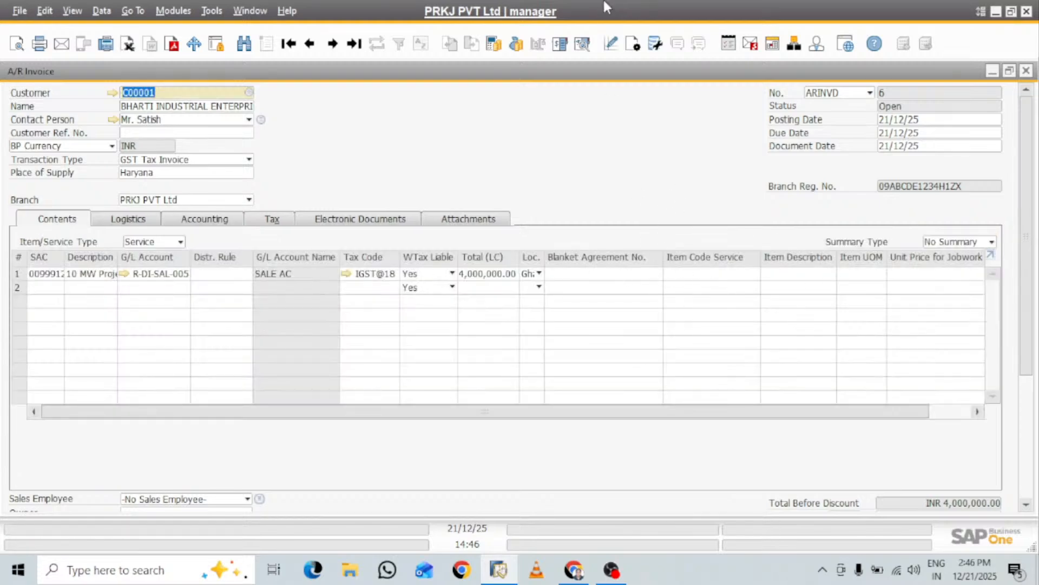
left_click(633, 44)
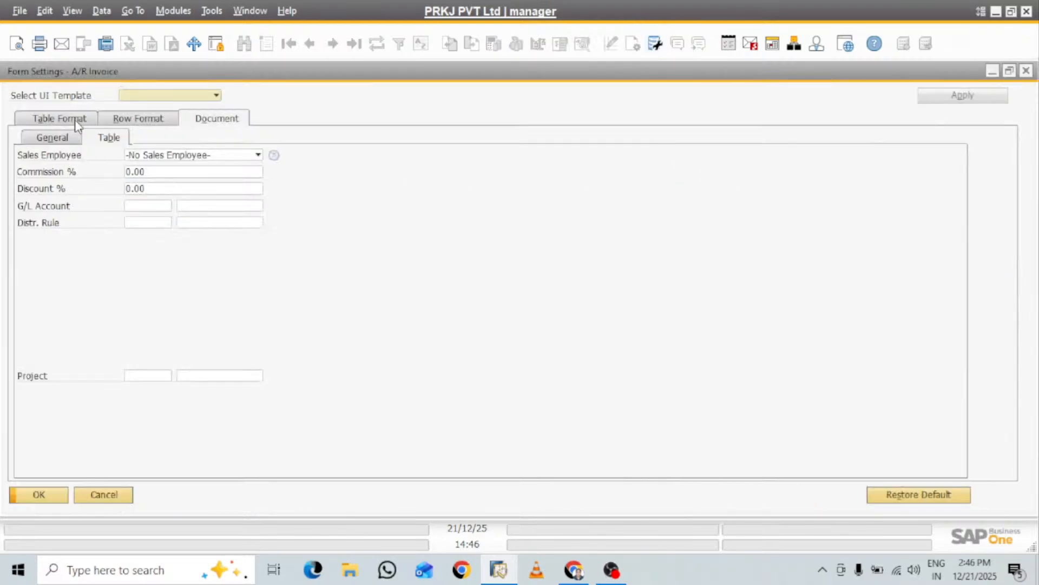
left_click(75, 119)
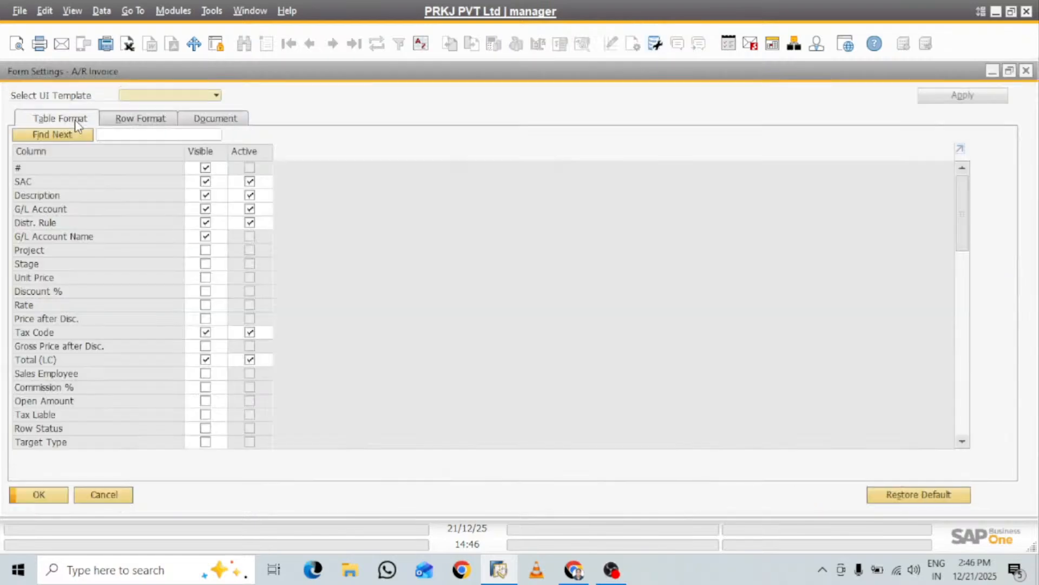
left_click(140, 135)
type("proje")
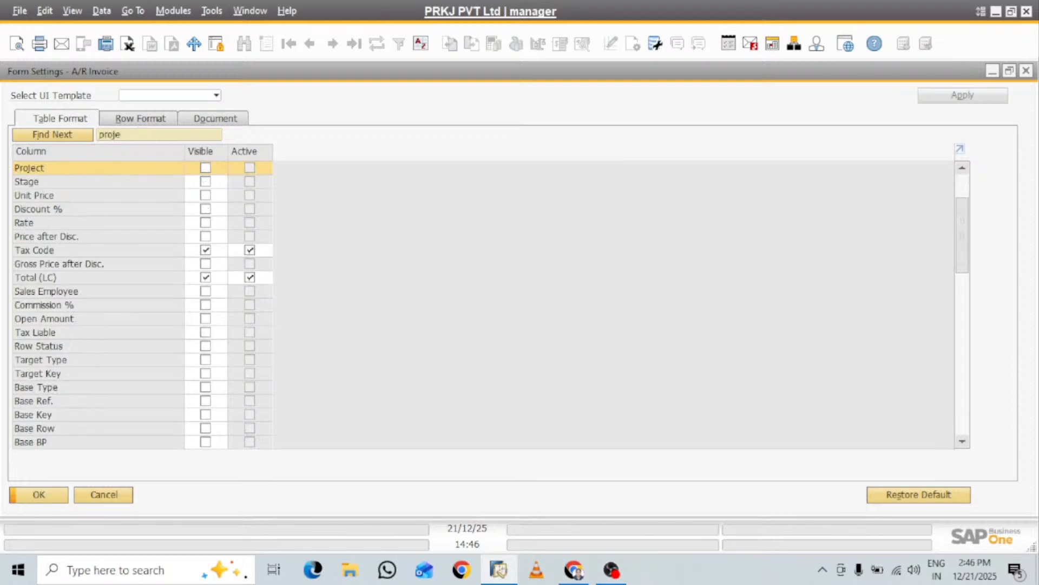
left_click(206, 168)
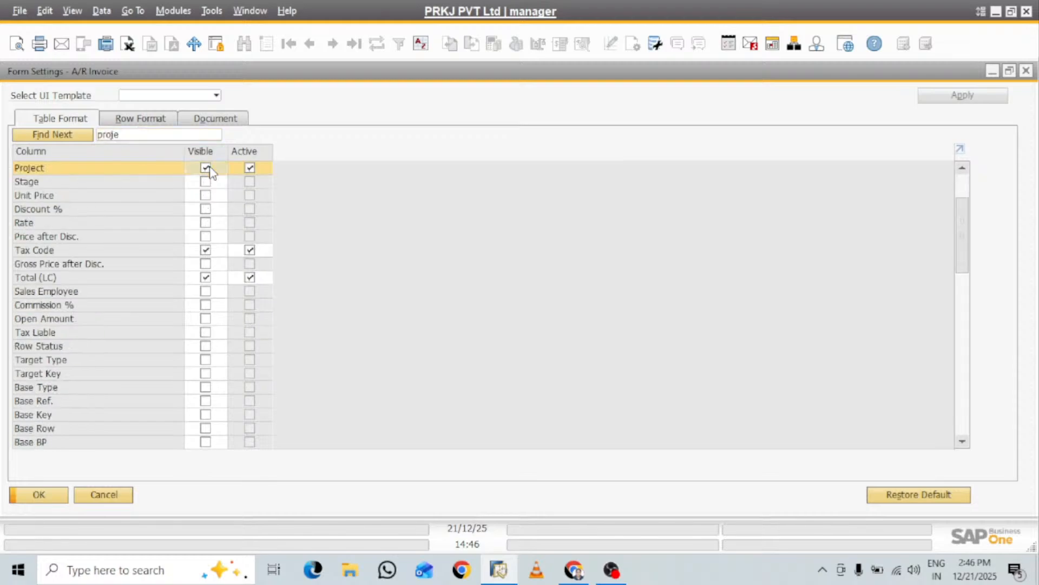
left_click(48, 495)
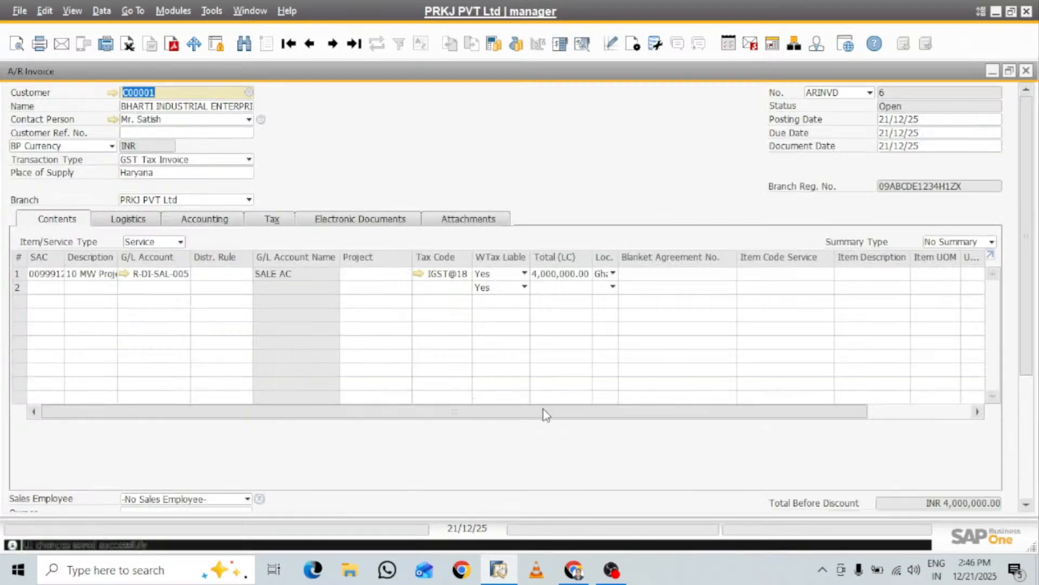
Assign project PROJ001 to line 1 of the A/R invoice
left_click_drag(548, 416, 619, 408)
left_click(366, 276)
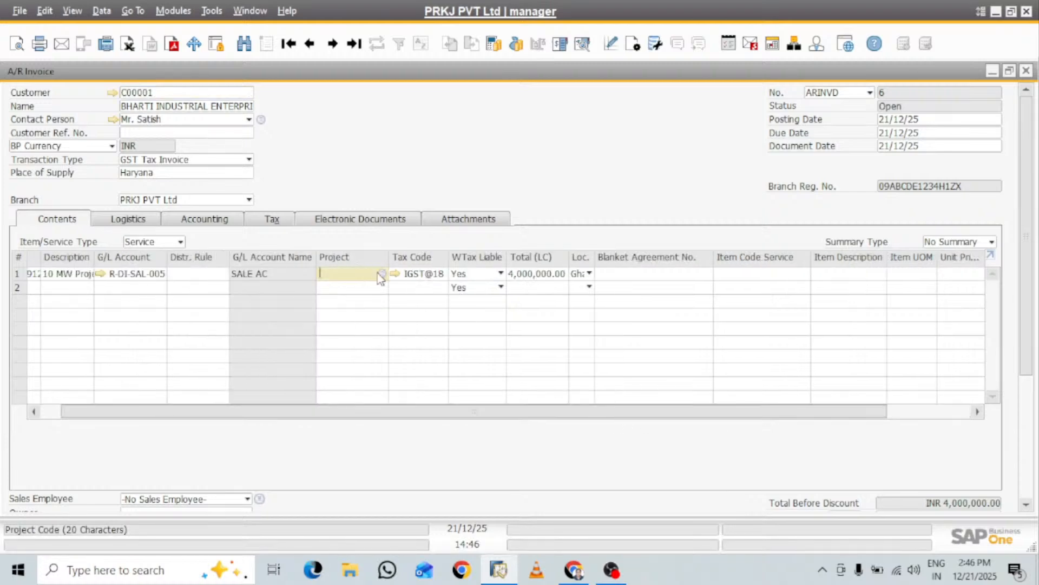
left_click(382, 274)
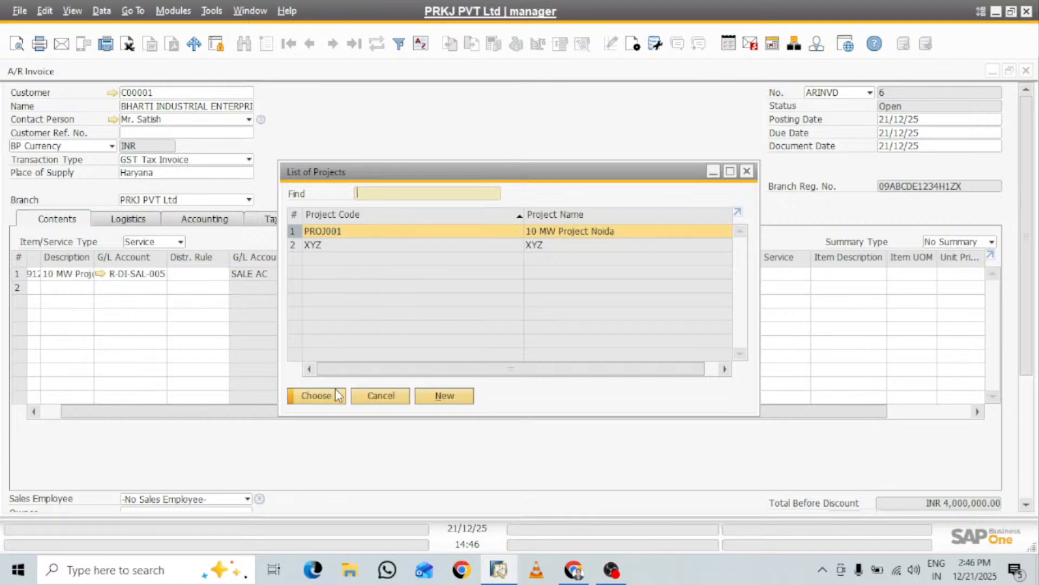
left_click(318, 396)
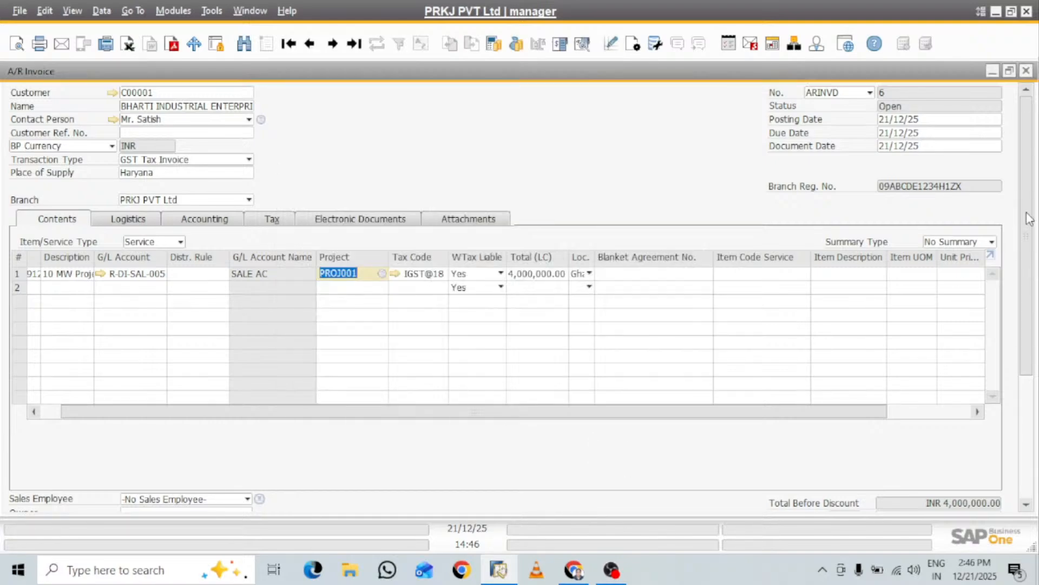
Add the A/R invoice with the Add & View option, leaving the withholding tax table without an entry
left_click_drag(1028, 220, 1037, 378)
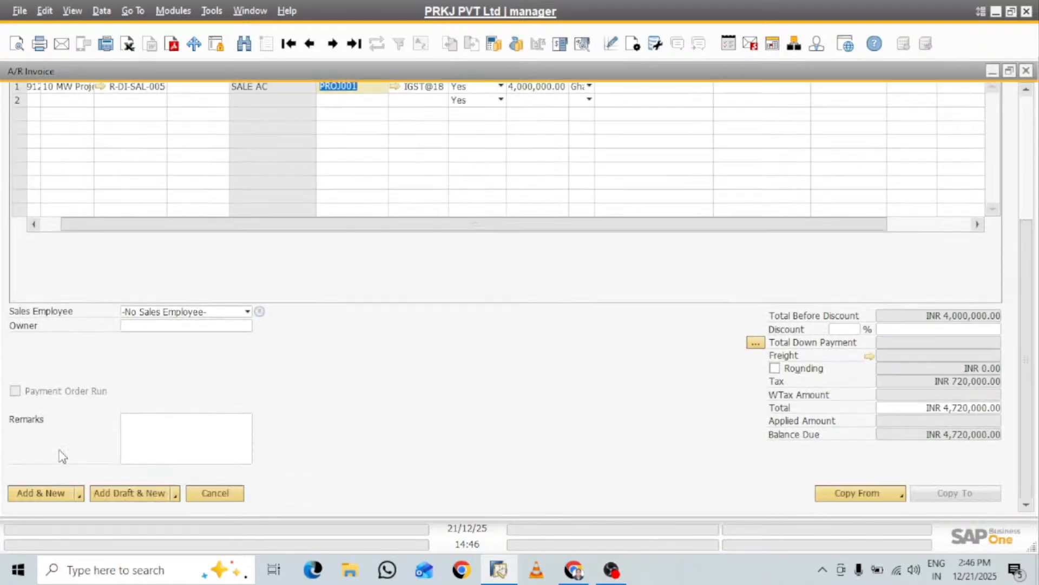
left_click(80, 494)
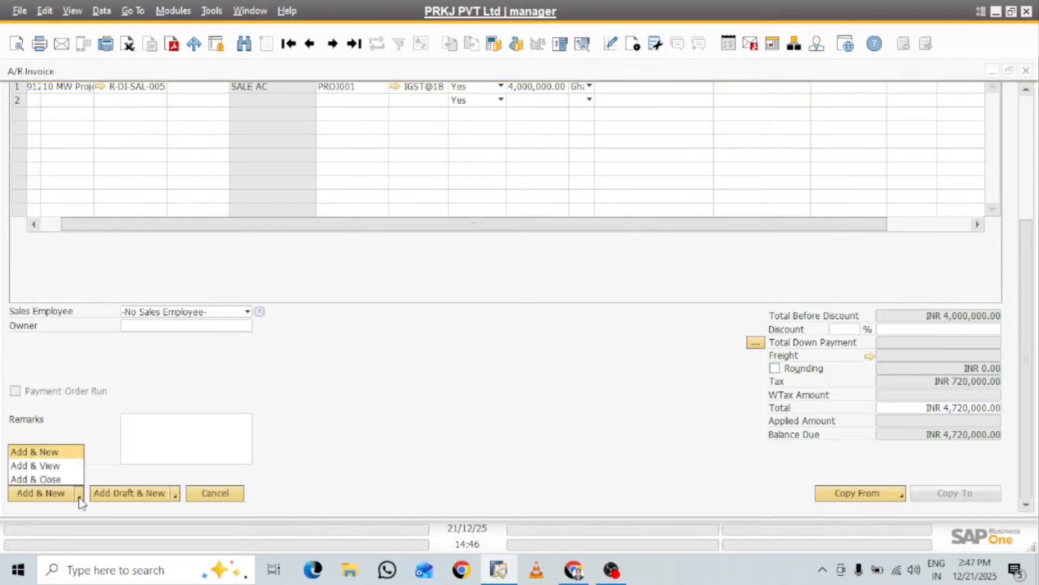
left_click(52, 469)
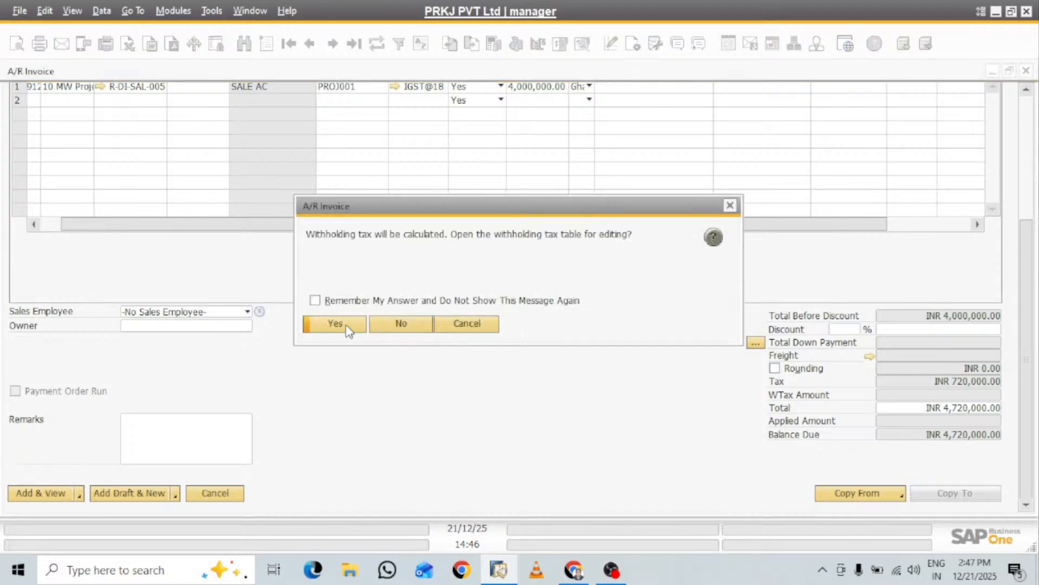
left_click(335, 324)
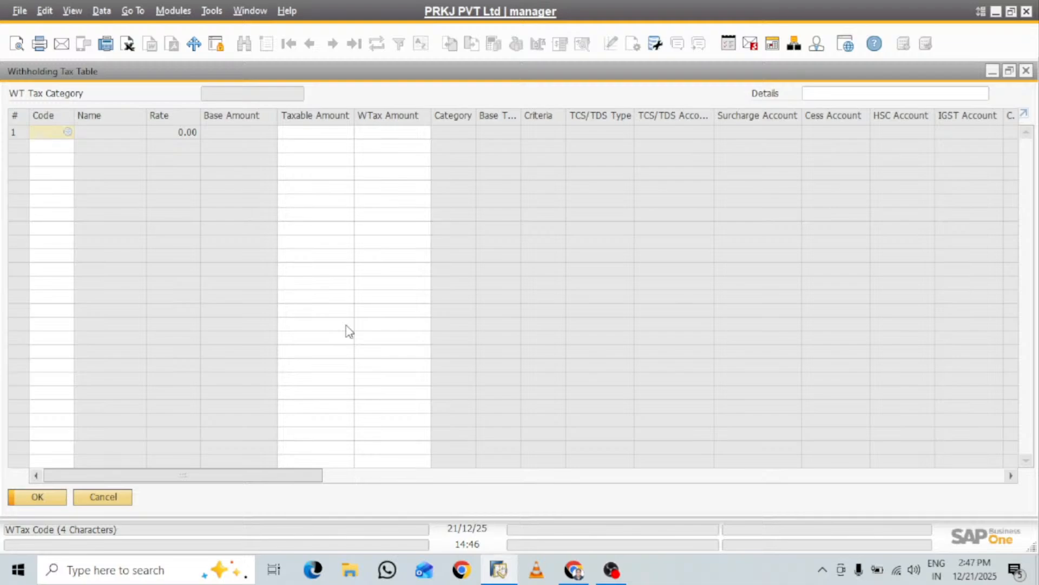
left_click(116, 497)
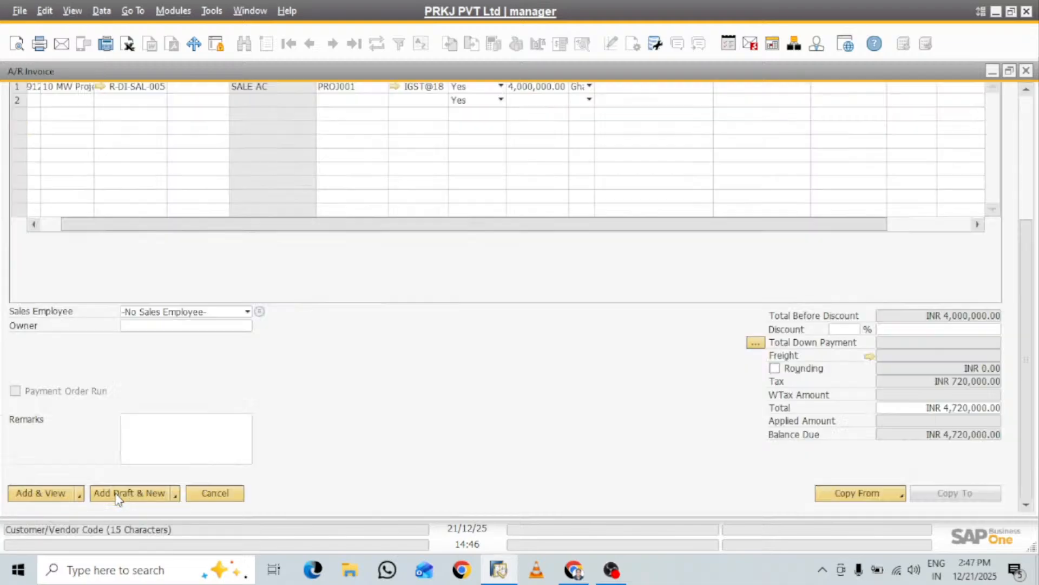
left_click(335, 302)
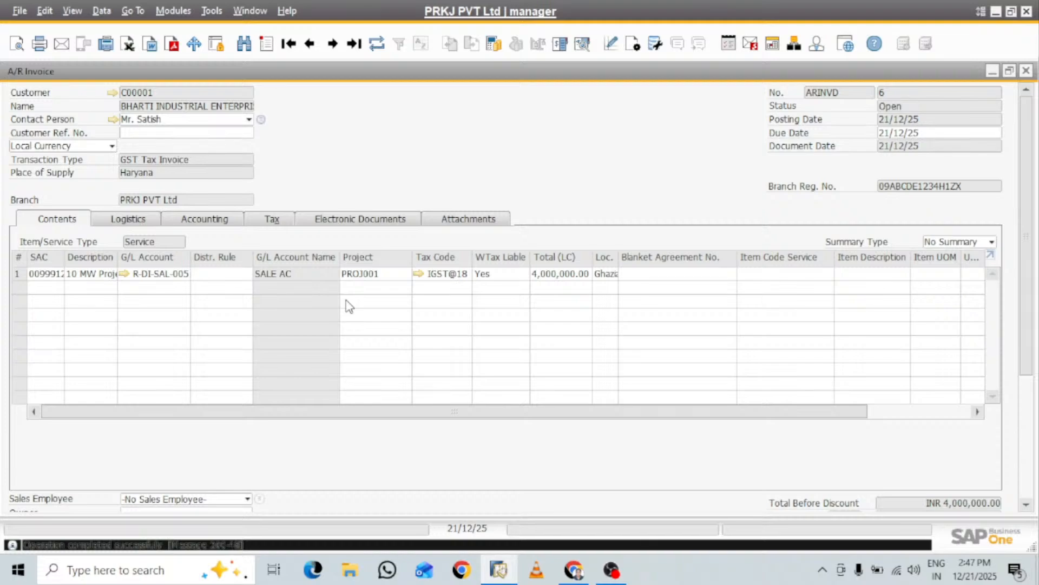
Minimize the A/R invoice, reopen the 10 MW Project Noida window and refresh its record
left_click(993, 71)
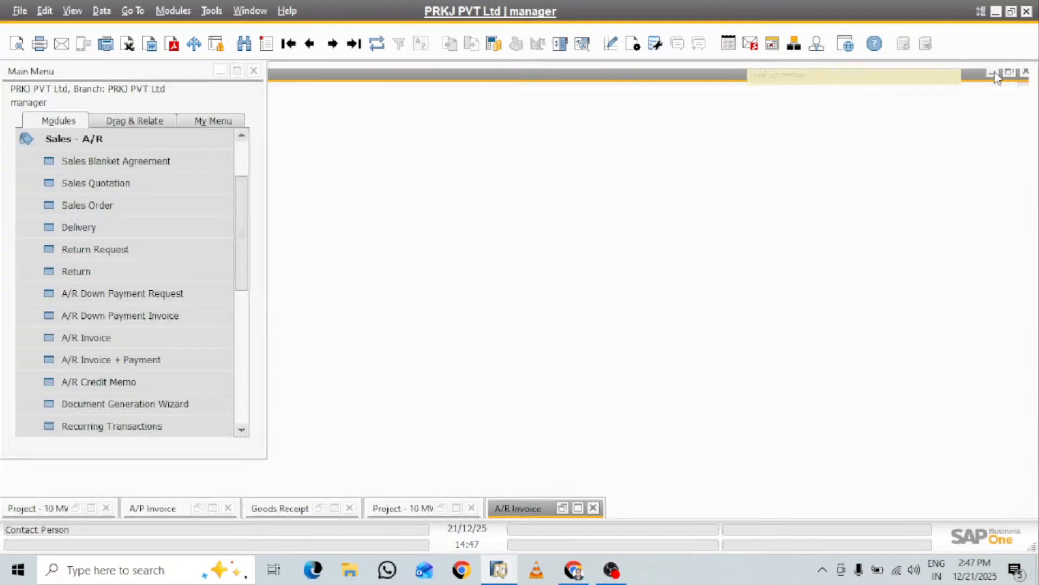
left_click(457, 509)
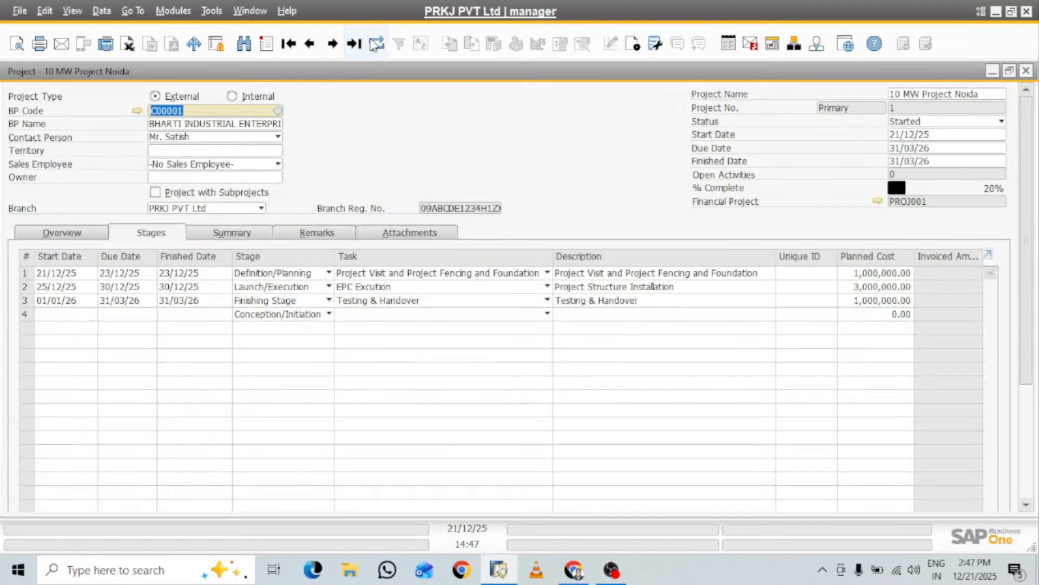
left_click(377, 43)
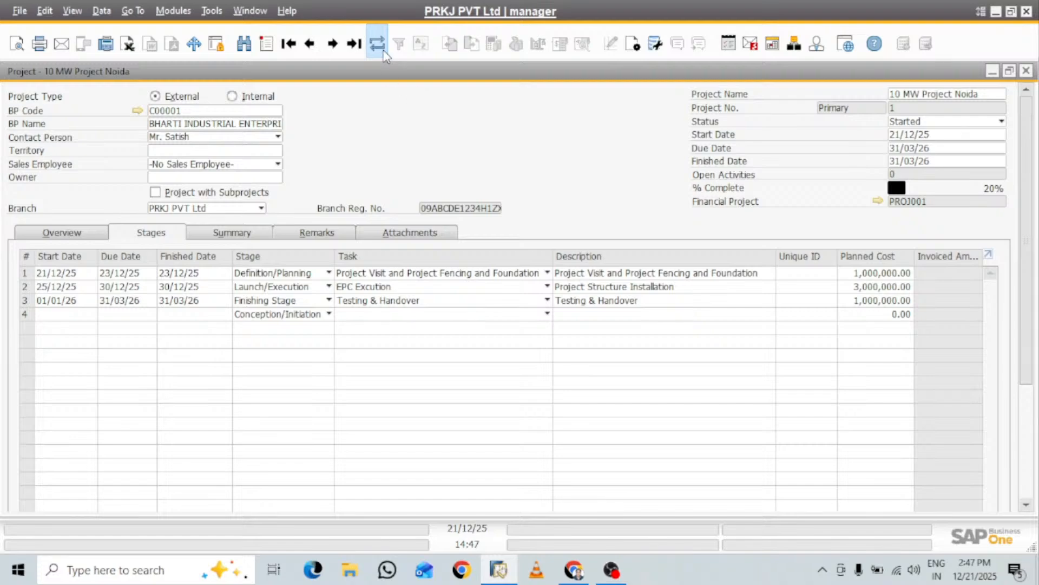
Refresh the project record and assign the unassigned A/R invoice to stage 2, Project Structure Installation
left_click(377, 44)
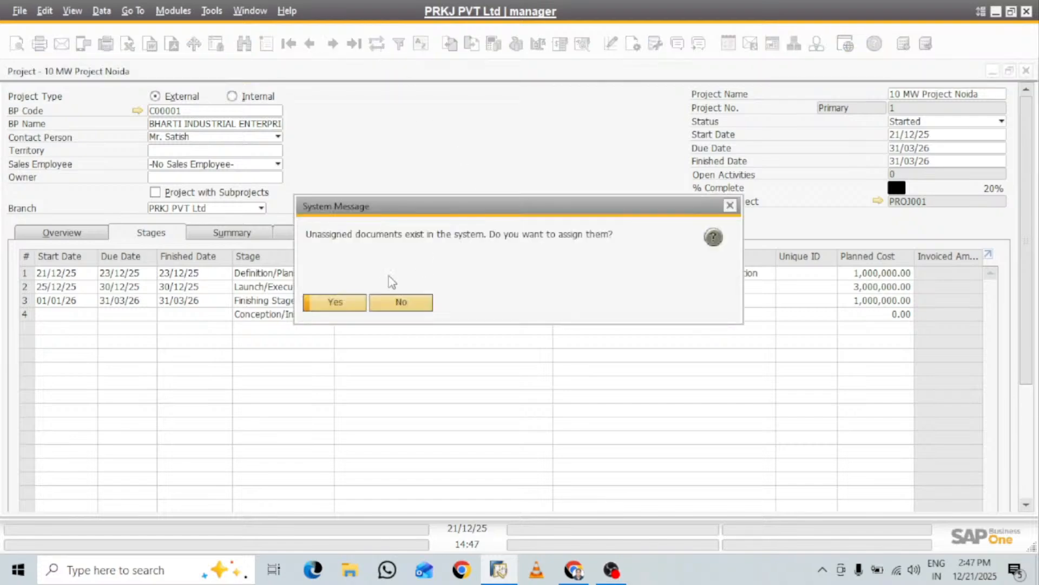
left_click(353, 306)
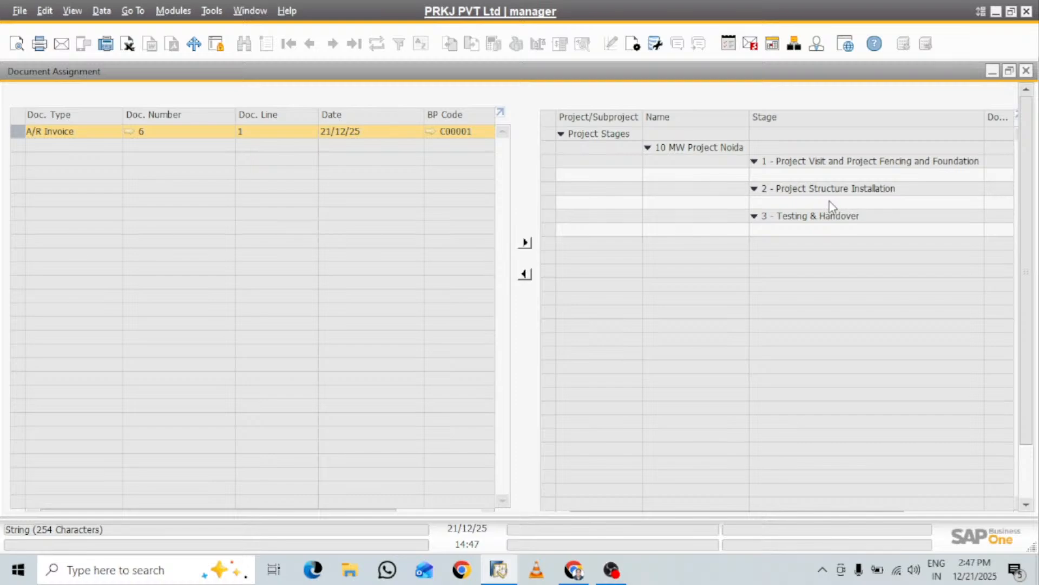
left_click(805, 205)
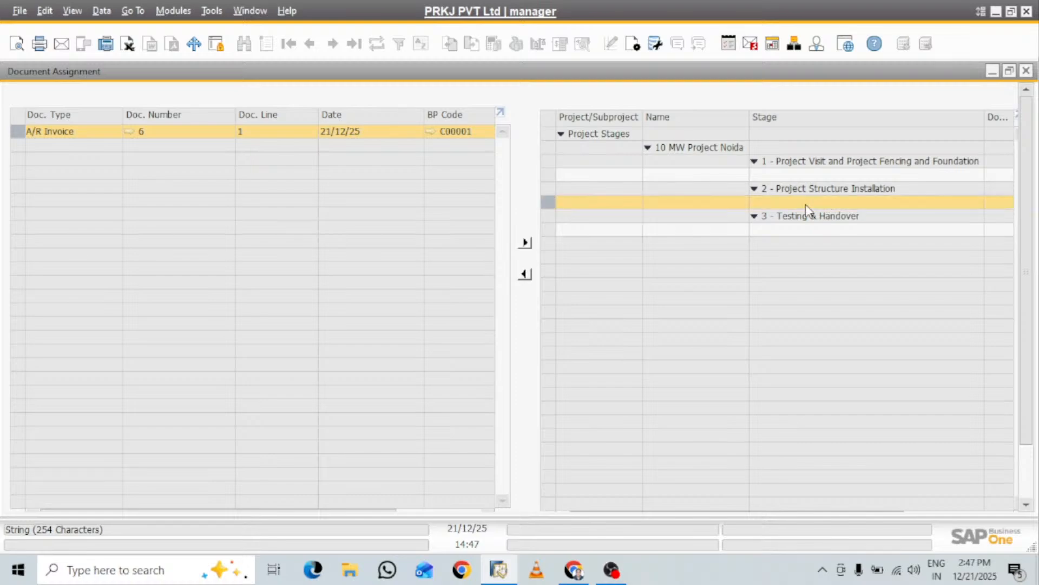
left_click(525, 245)
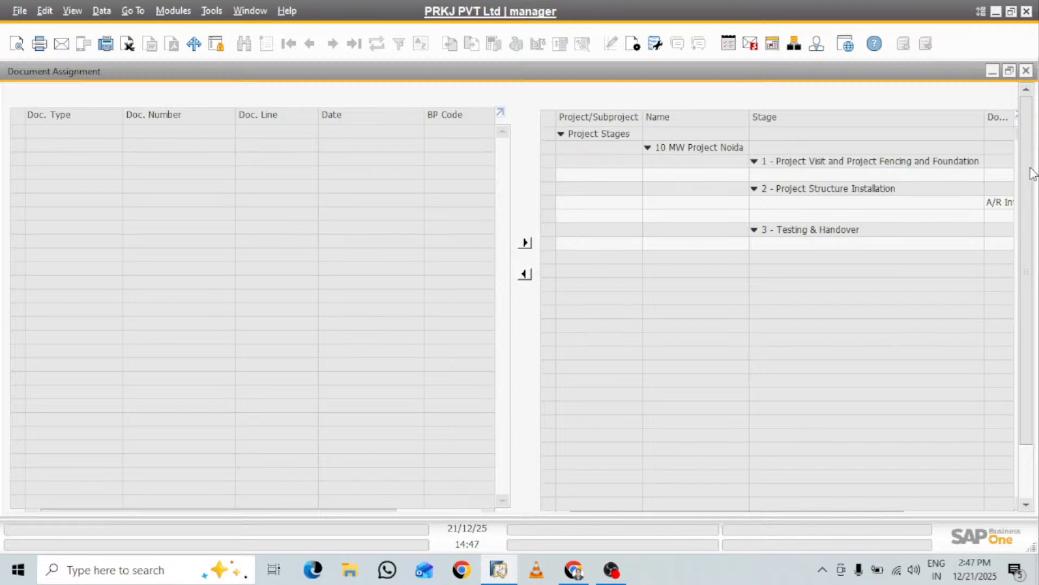
left_click_drag(1031, 173, 1033, 249)
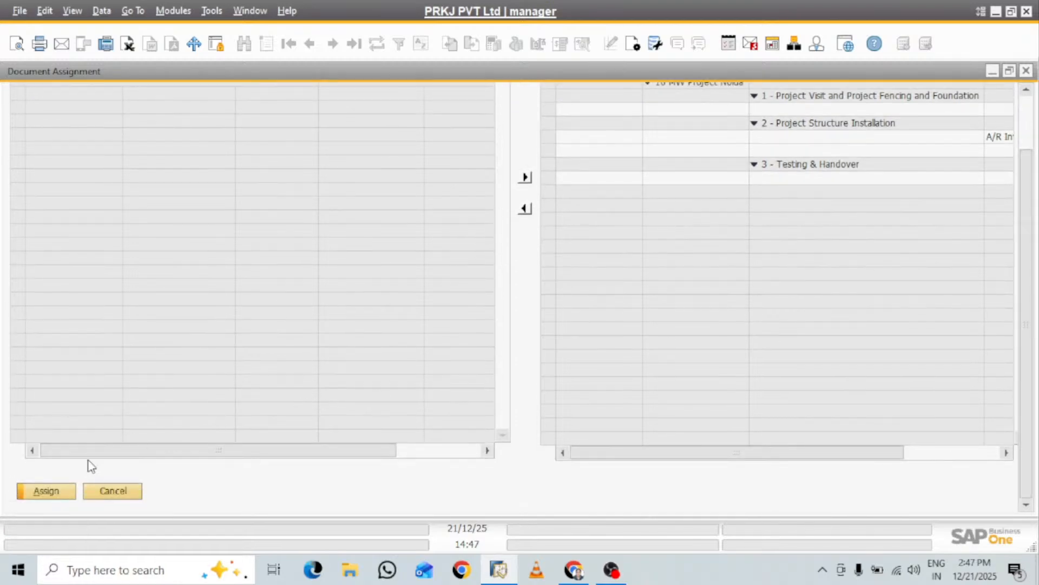
left_click(52, 491)
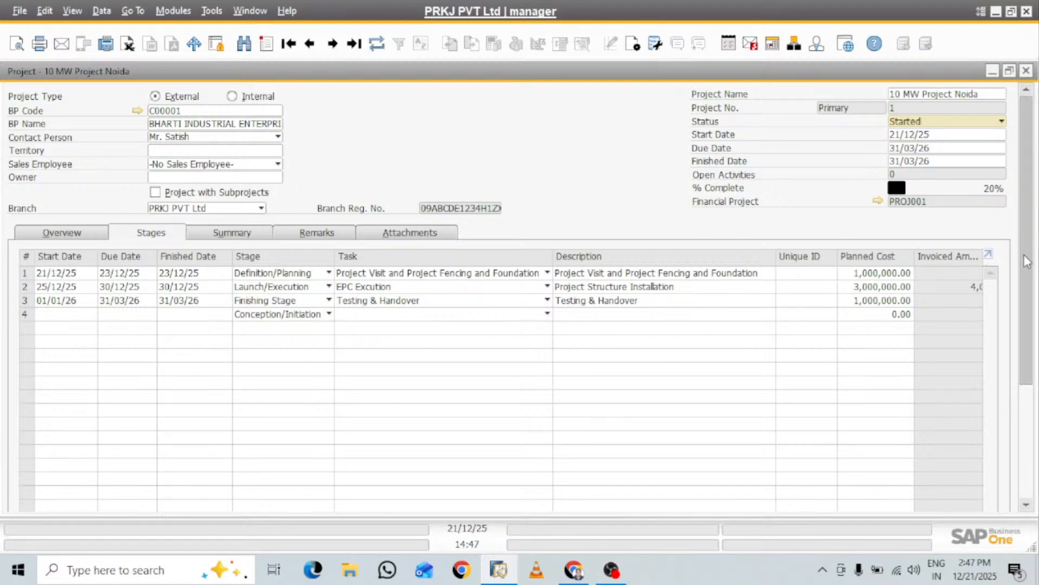
Mark stage 2, Project Structure Installation, as finished and update the project
scroll(1027, 262, "down", 1)
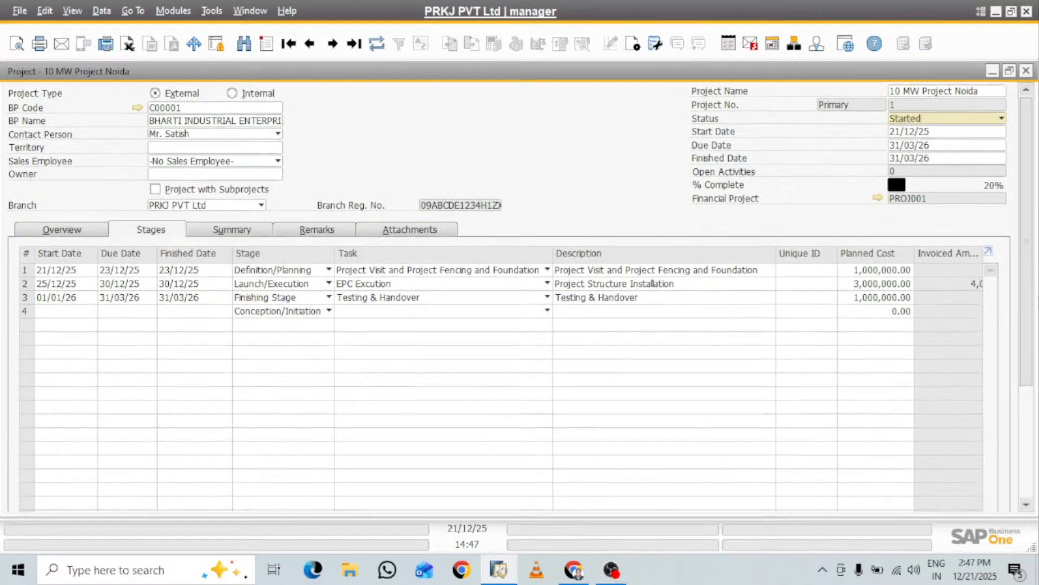
left_click_drag(1025, 289, 869, 396)
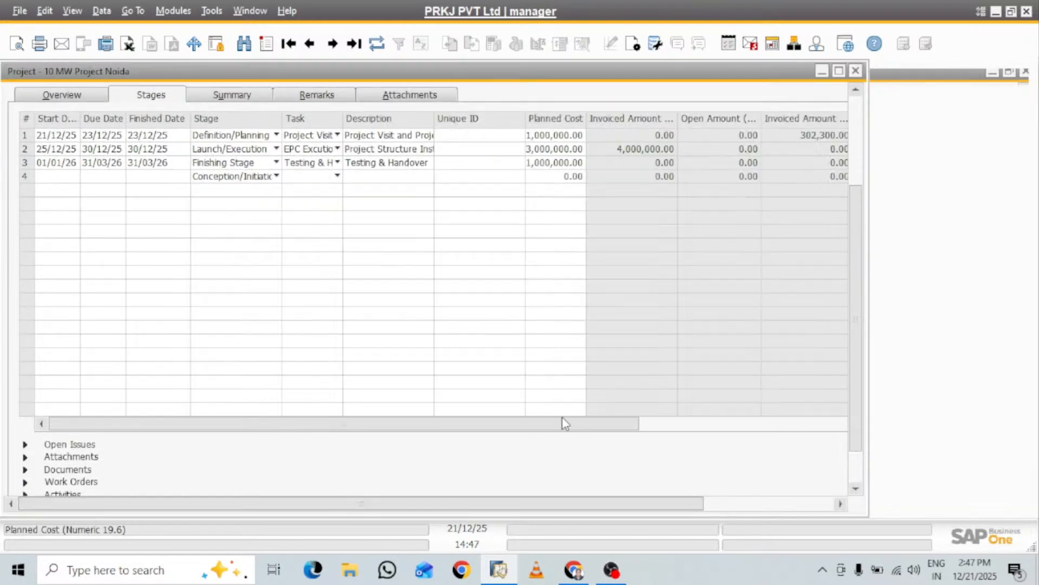
left_click_drag(508, 425, 759, 436)
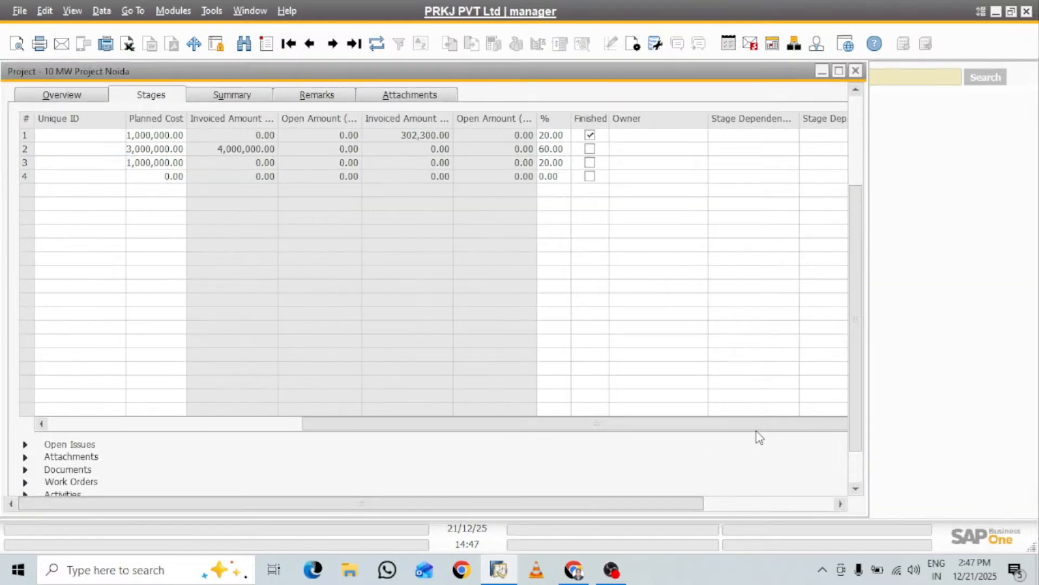
left_click(589, 148)
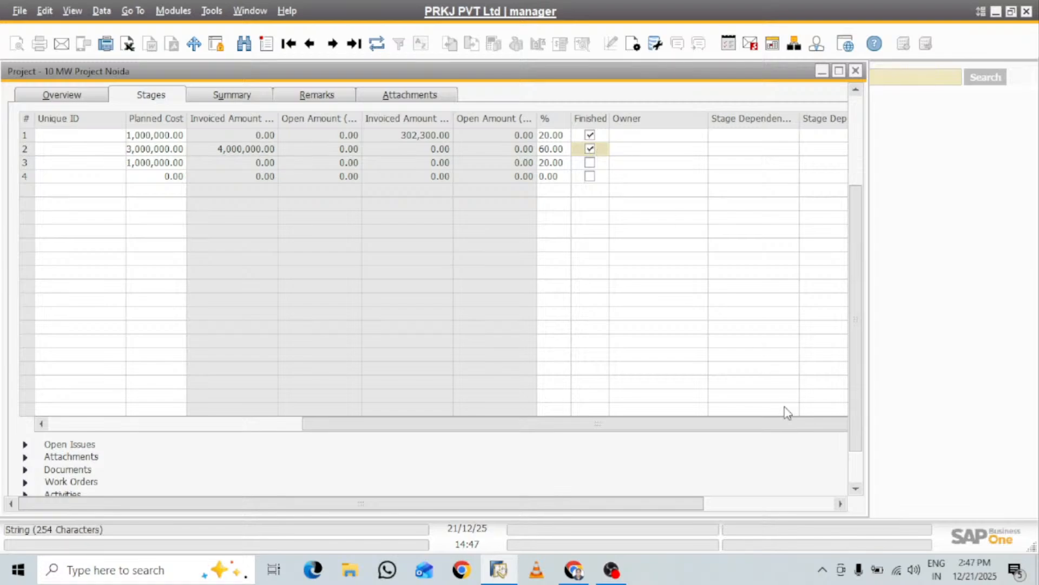
left_click_drag(772, 431, 273, 401)
left_click_drag(857, 202, 865, 380)
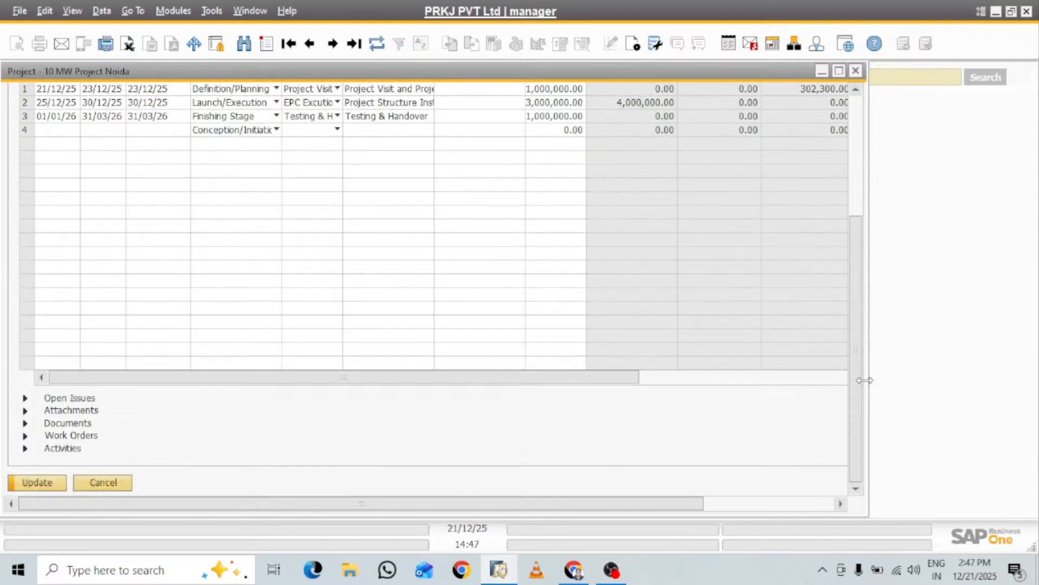
left_click(39, 485)
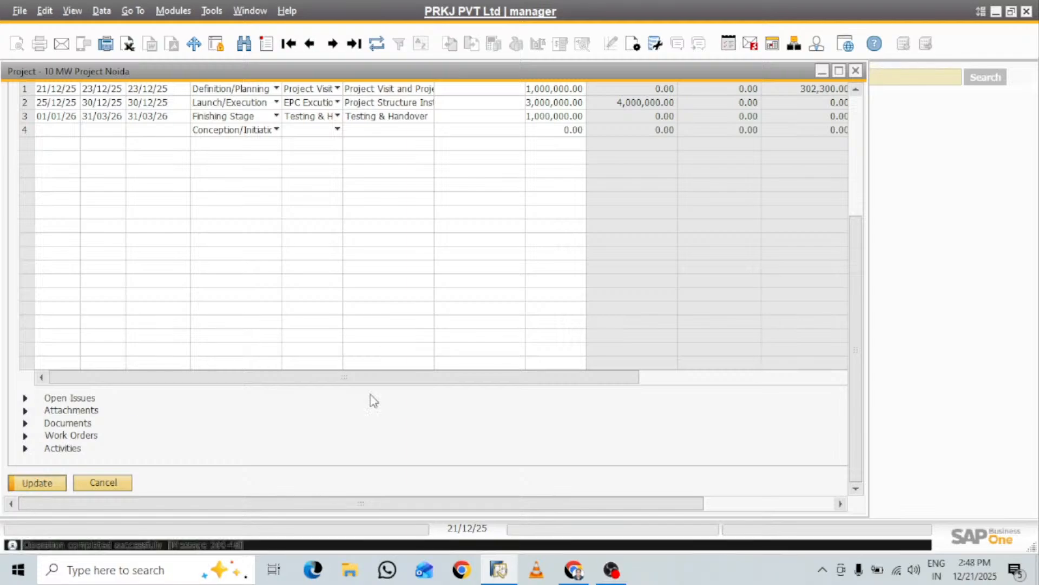
Review the stages' invoiced amounts, the project's completion percentage and the documents linked to stage 2 in the maximized project window
left_click(839, 71)
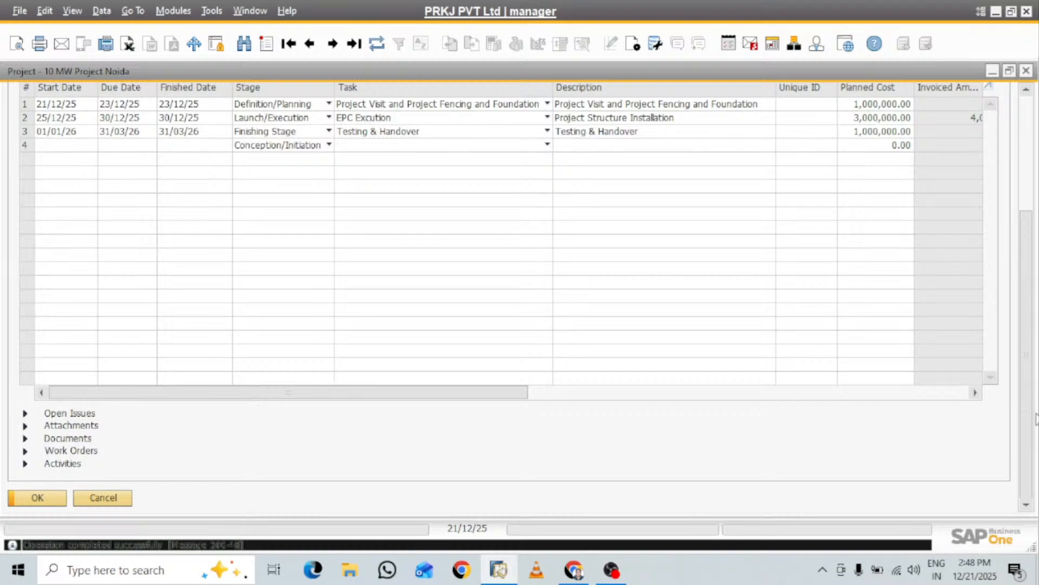
left_click_drag(481, 392, 773, 390)
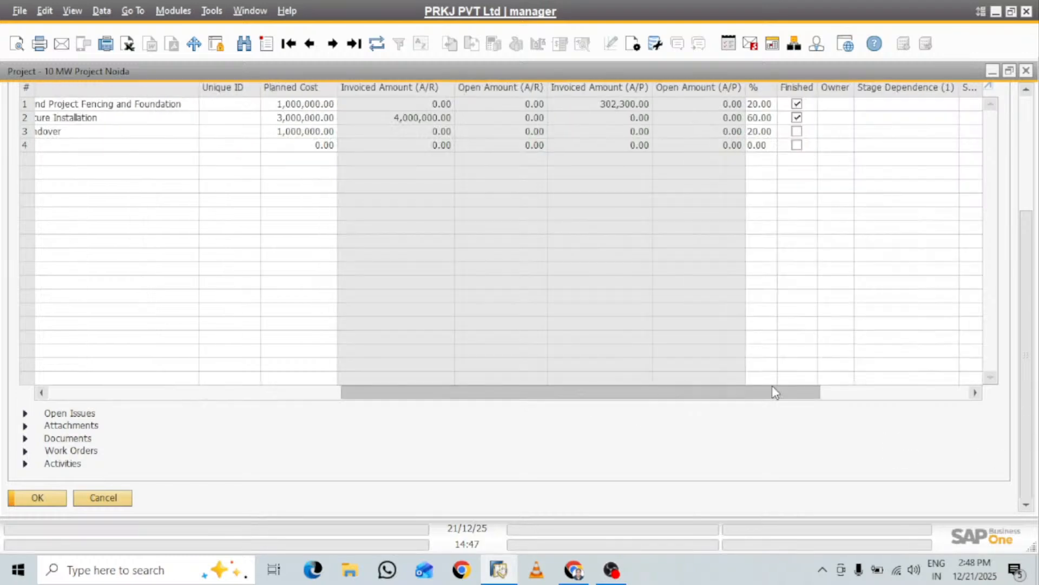
left_click_drag(1027, 360, 1027, 246)
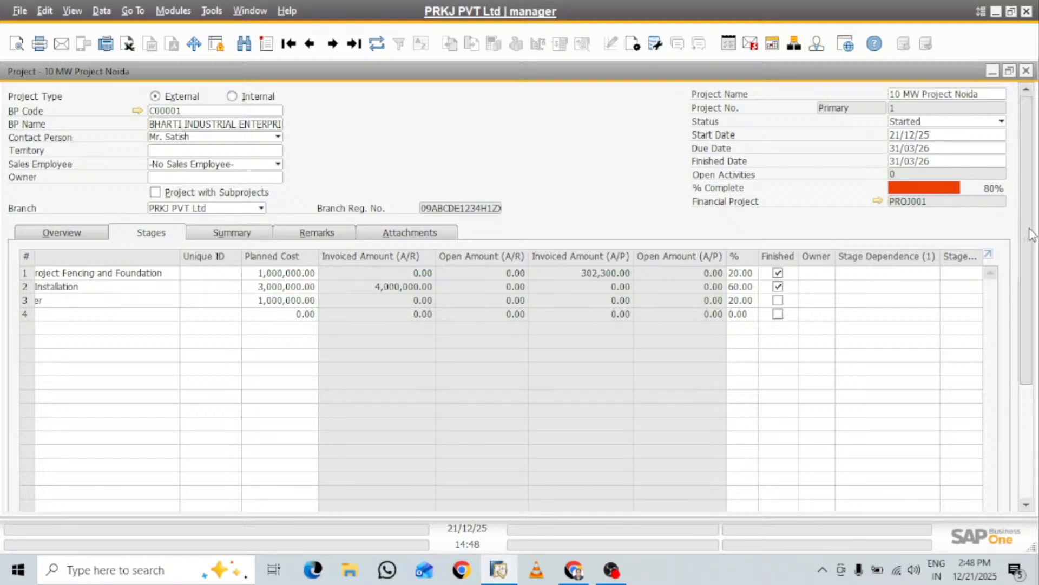
left_click_drag(1030, 233, 1030, 246)
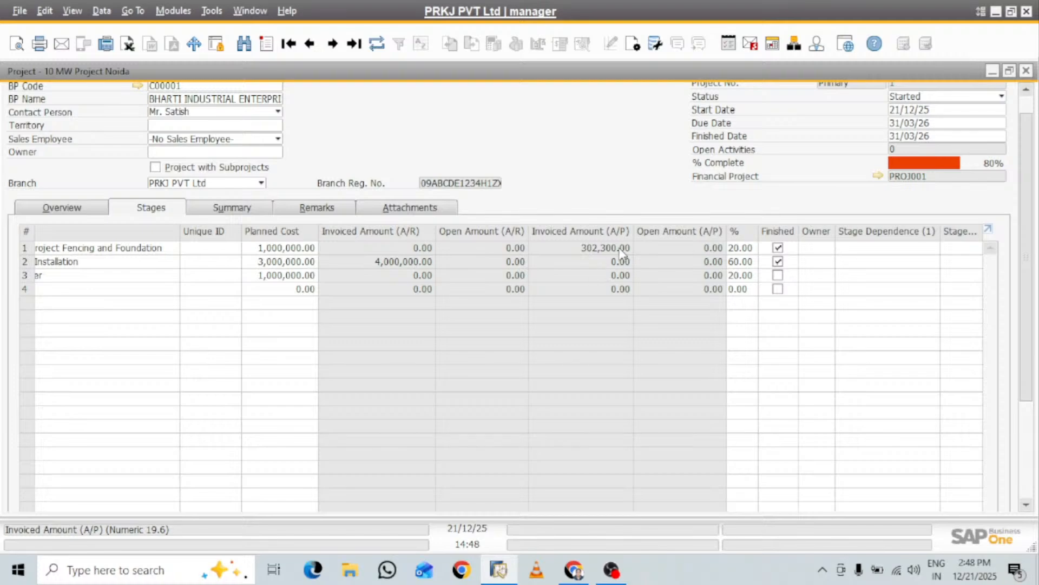
scroll(1031, 262, "down", 1)
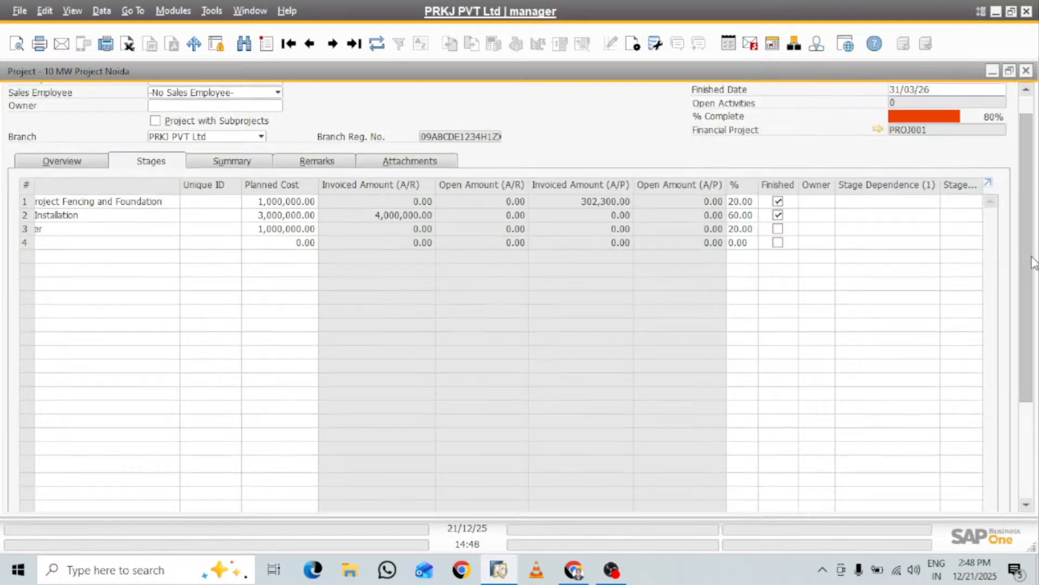
scroll(1031, 262, "down", 2)
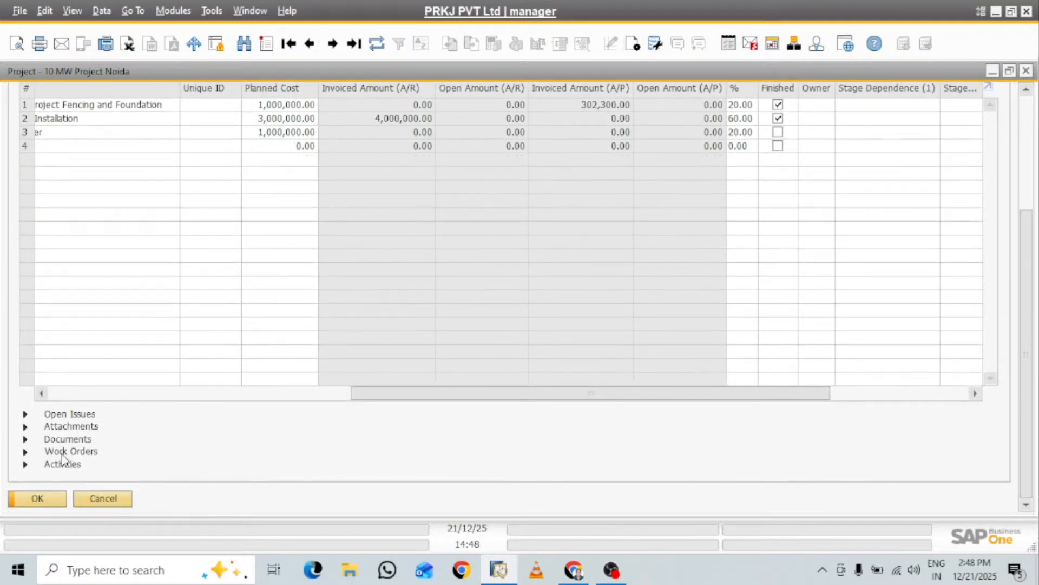
left_click(25, 439)
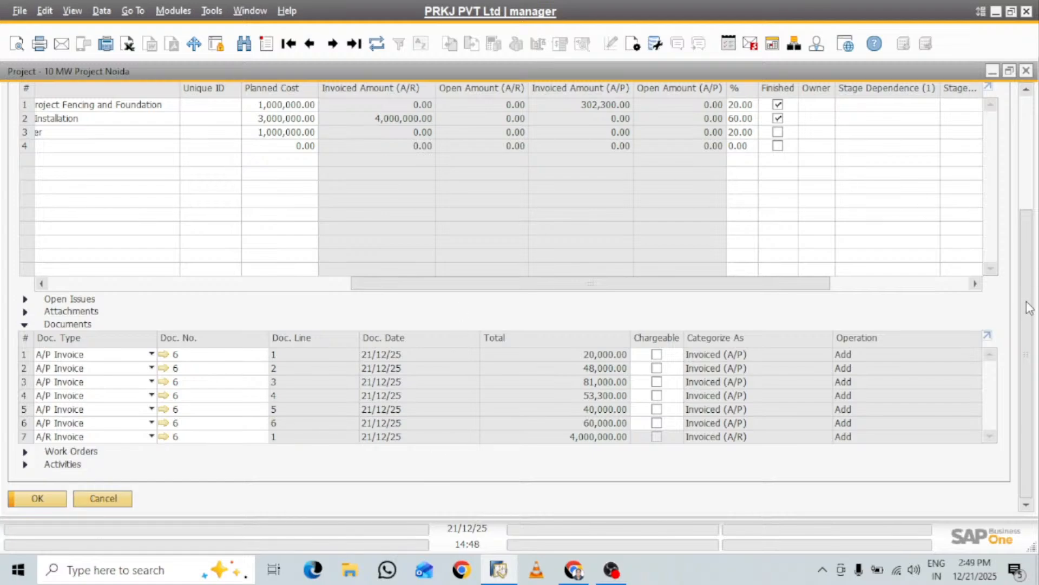
left_click_drag(1029, 307, 1034, 175)
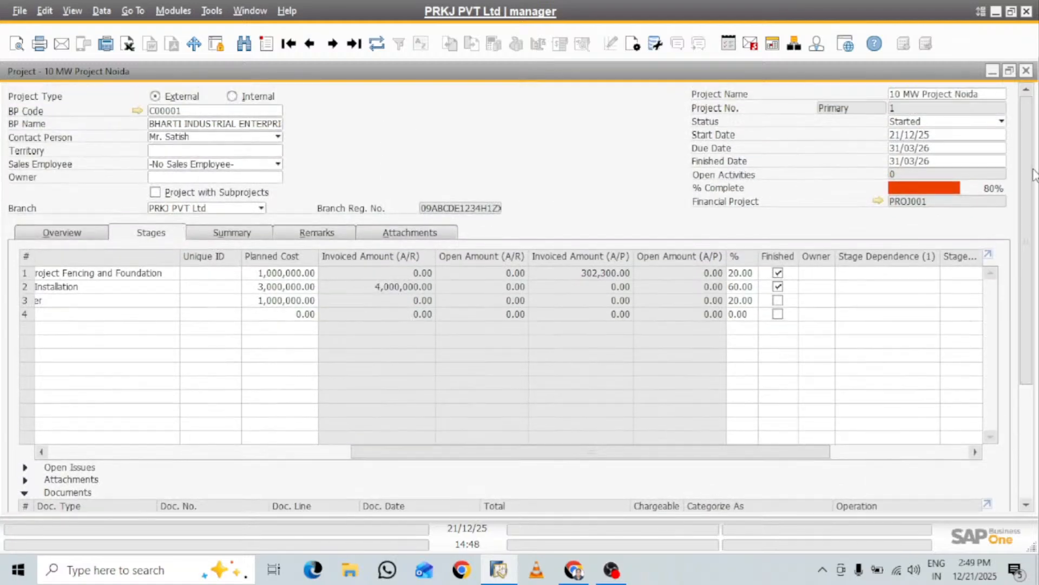
Examine the project's budget and profit summary, then minimize the project window
left_click(247, 237)
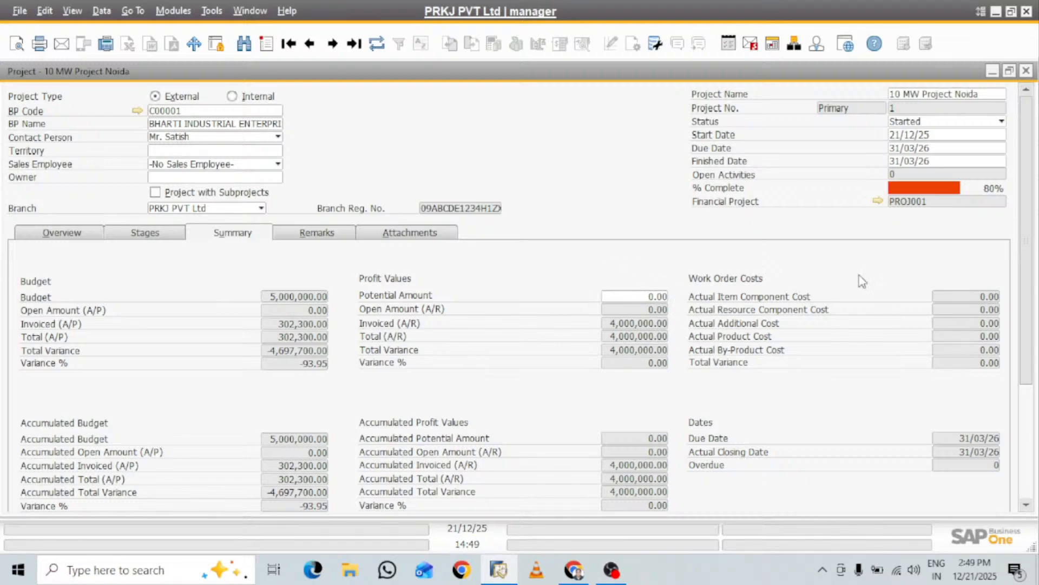
mouse_move(1030, 257)
left_mouse_down()
mouse_move(1035, 320)
mouse_move(1034, 253)
left_mouse_up()
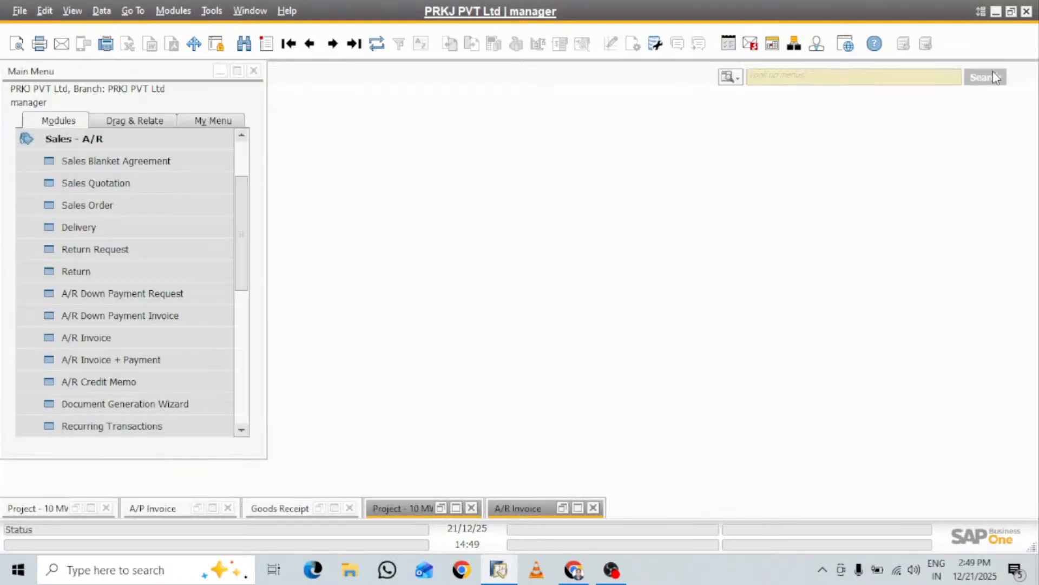
left_click(993, 71)
Copy the vendor code from the minimized A/P invoice and minimize that invoice again
left_click(98, 140)
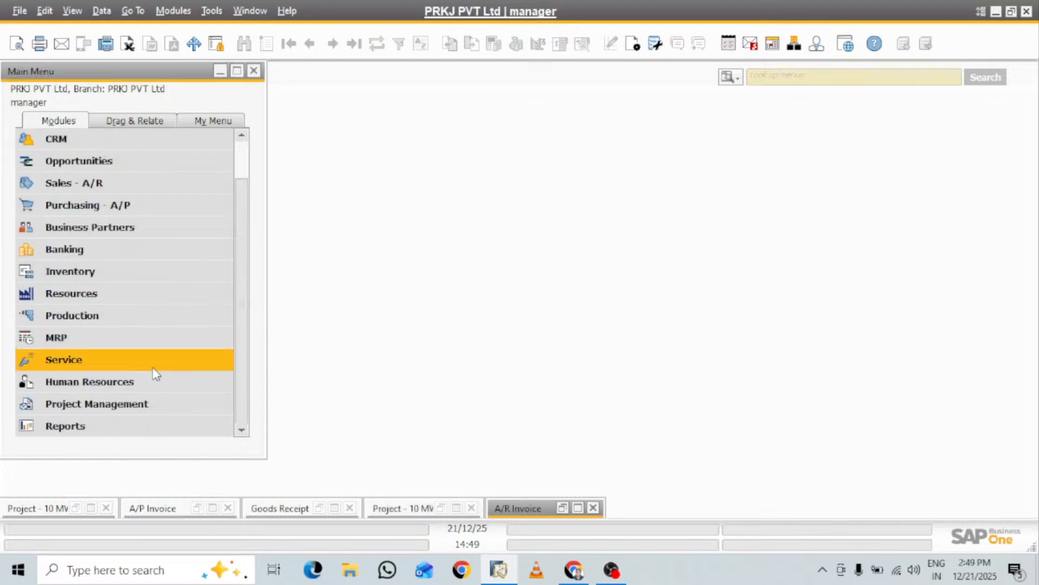
left_click(212, 510)
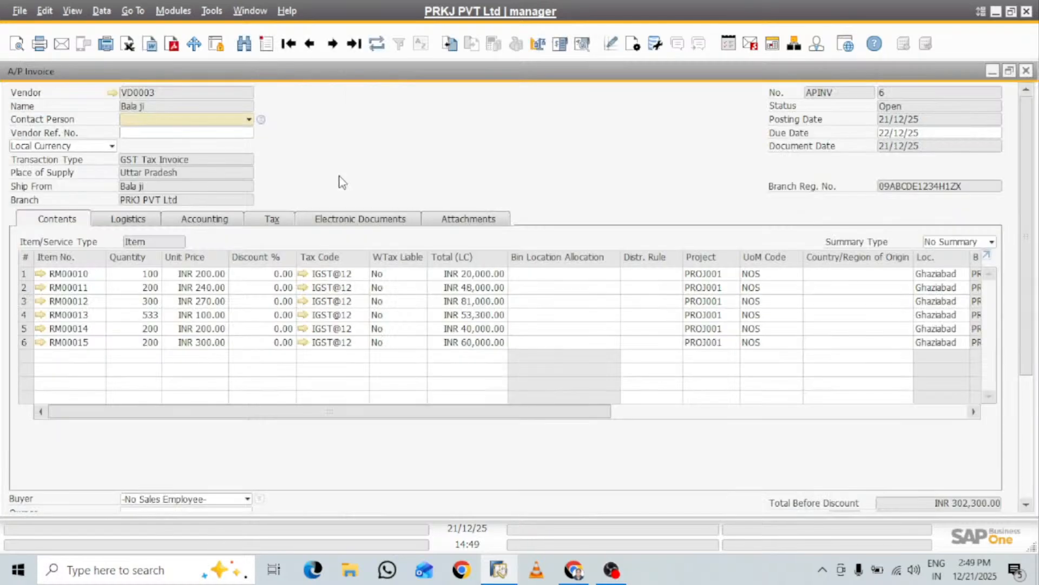
right_click(181, 87)
left_click(222, 98)
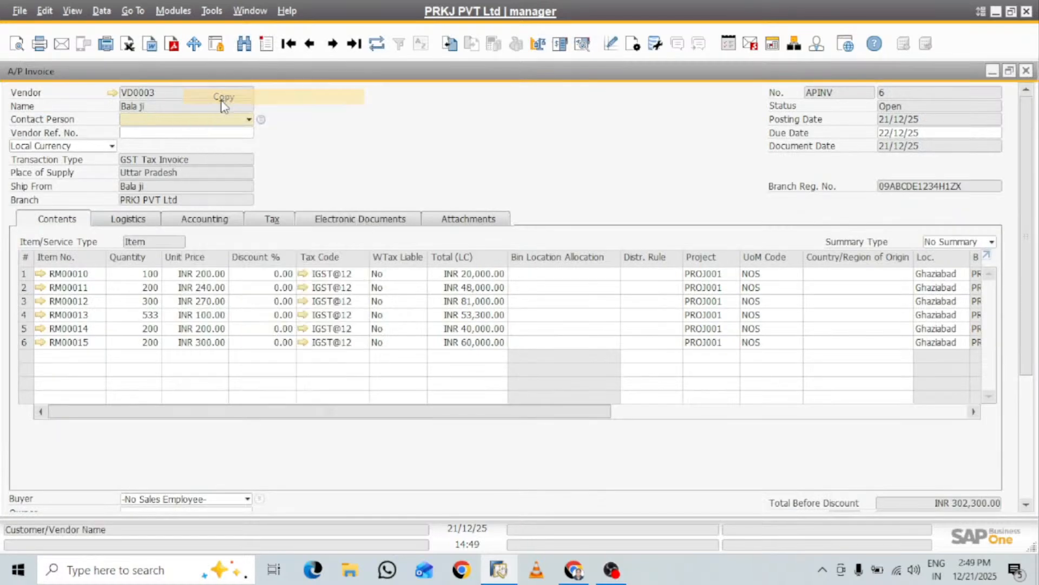
left_click(993, 72)
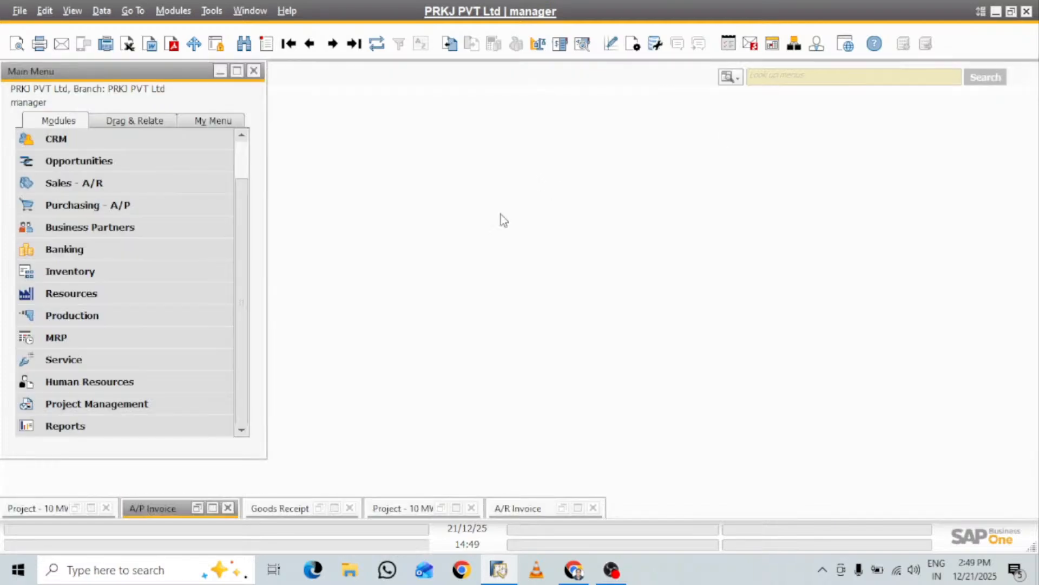
Open a new outgoing payment from Banking and enter the copied vendor code to load the vendor's open documents
left_click(62, 251)
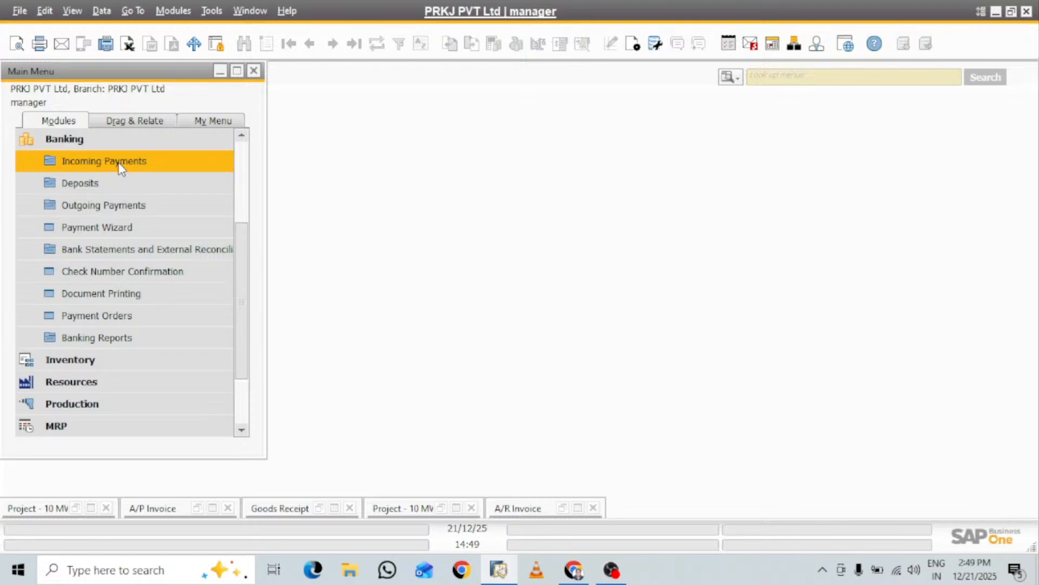
left_click(132, 210)
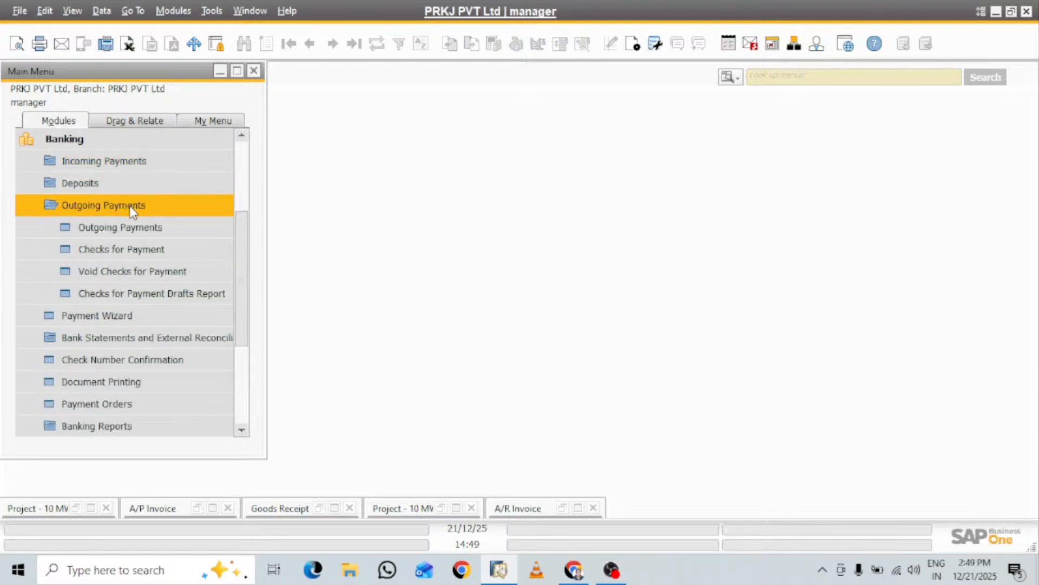
left_click(149, 231)
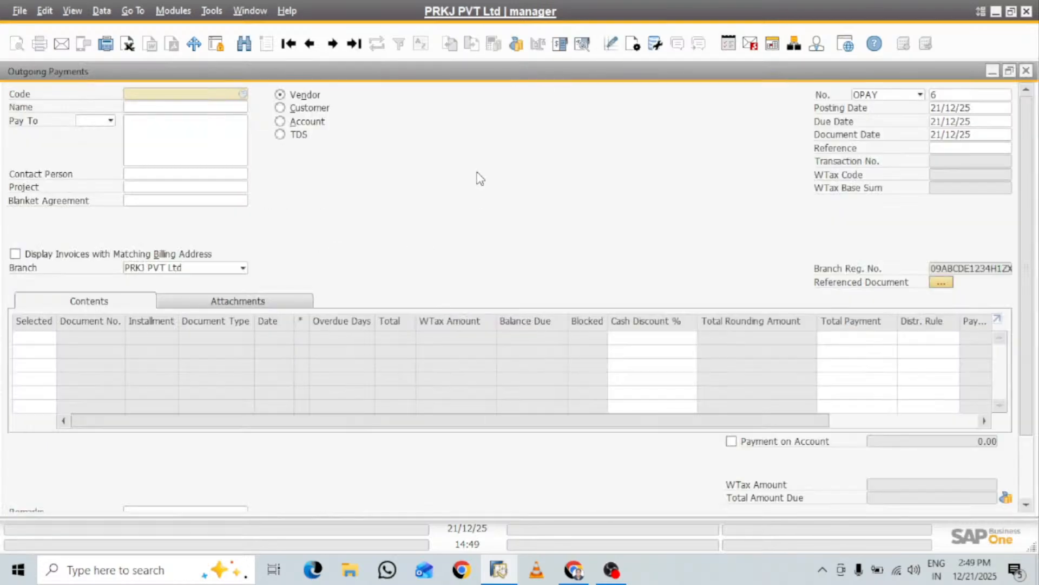
type("VD0003")
key("Tab")
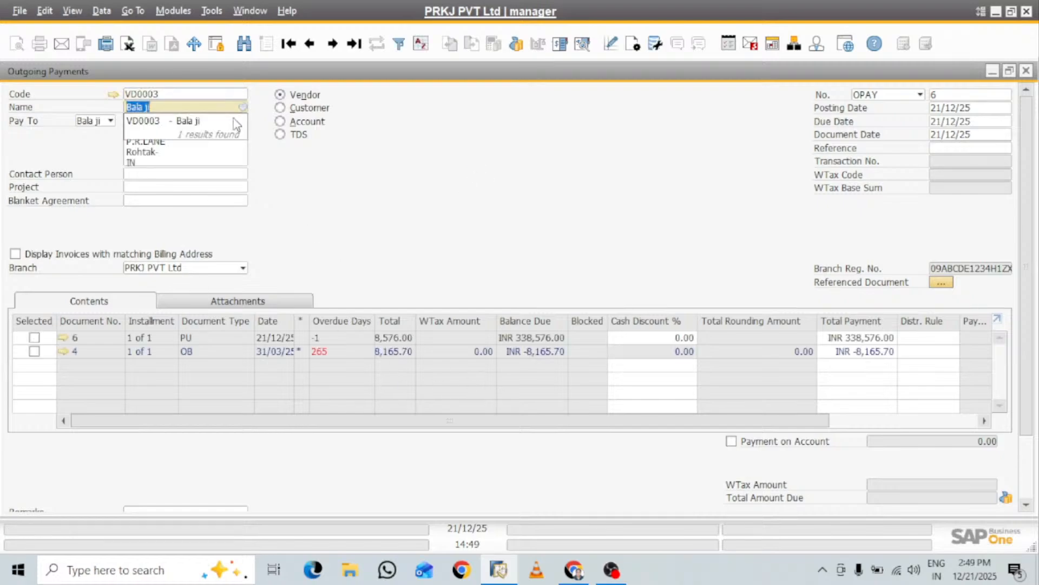
Fit the column widths of the outgoing payment and select the PU document dated 21/12/25 for payment
left_click(72, 11)
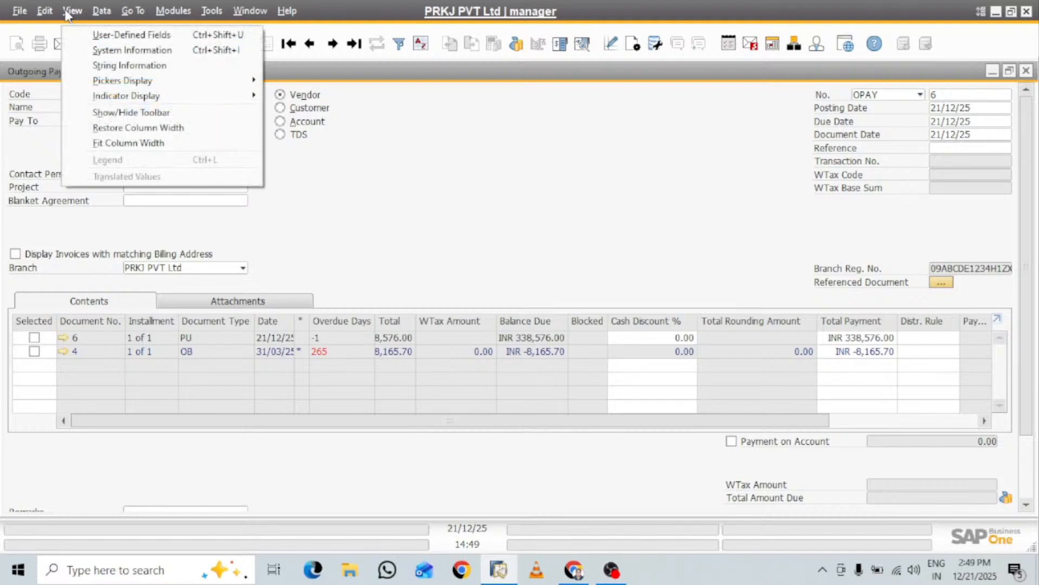
left_click(129, 142)
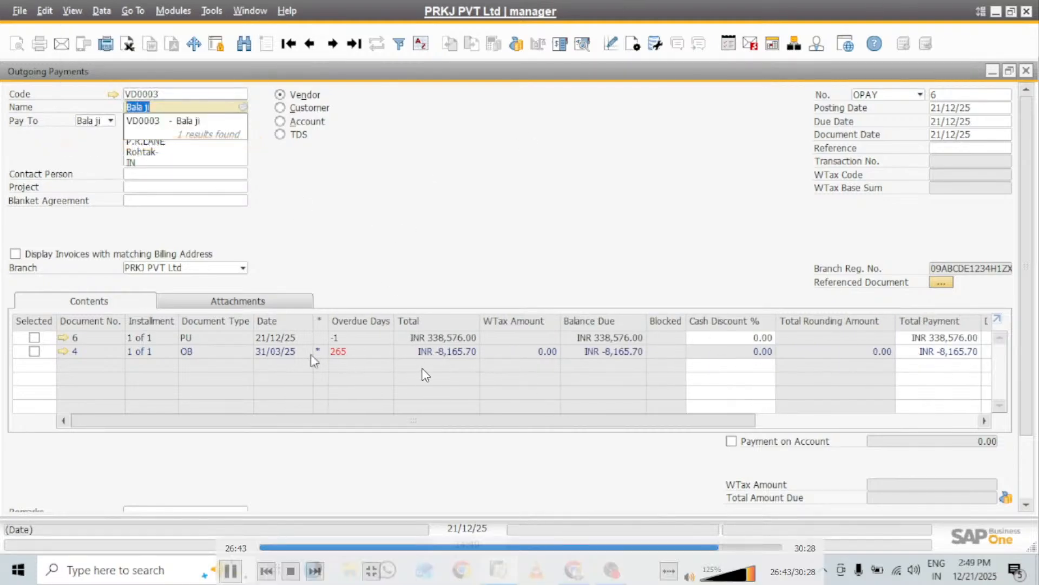
left_click(34, 337)
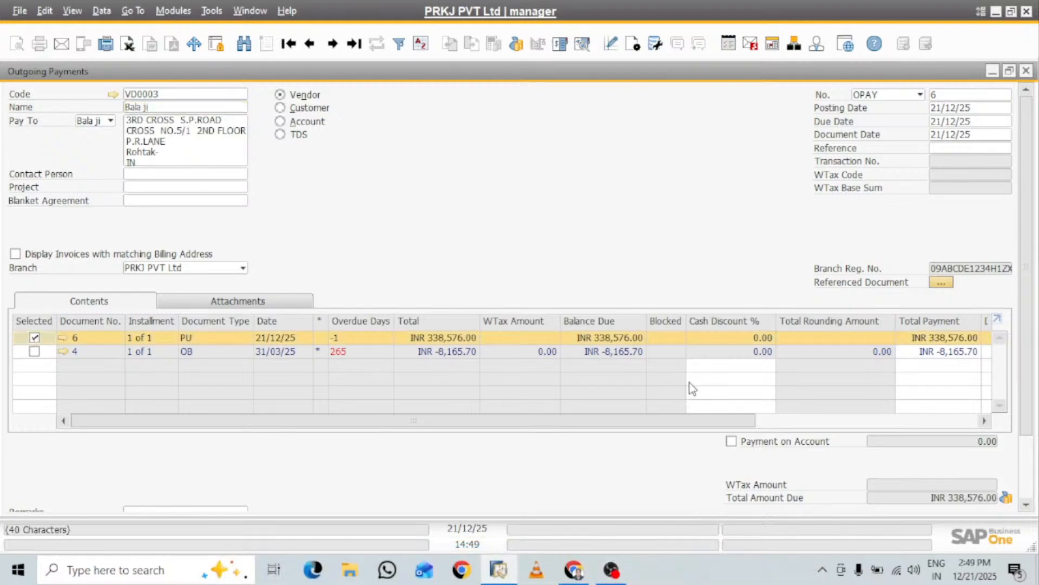
Set the outgoing payment's means to a bank transfer dated 21/12/25 for the full balance of INR 338,576.00
left_click(1005, 497)
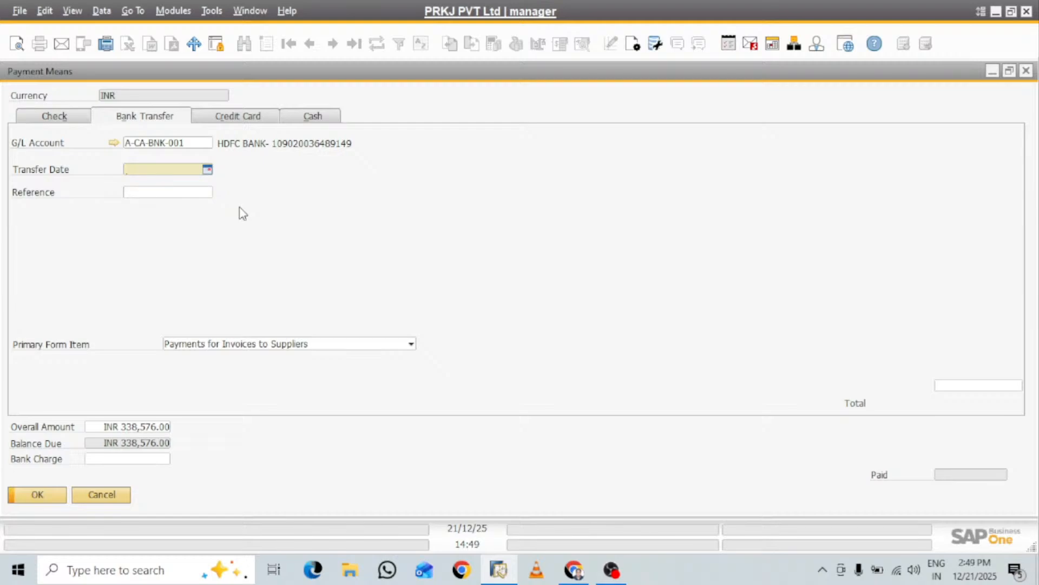
type("21")
key("Tab")
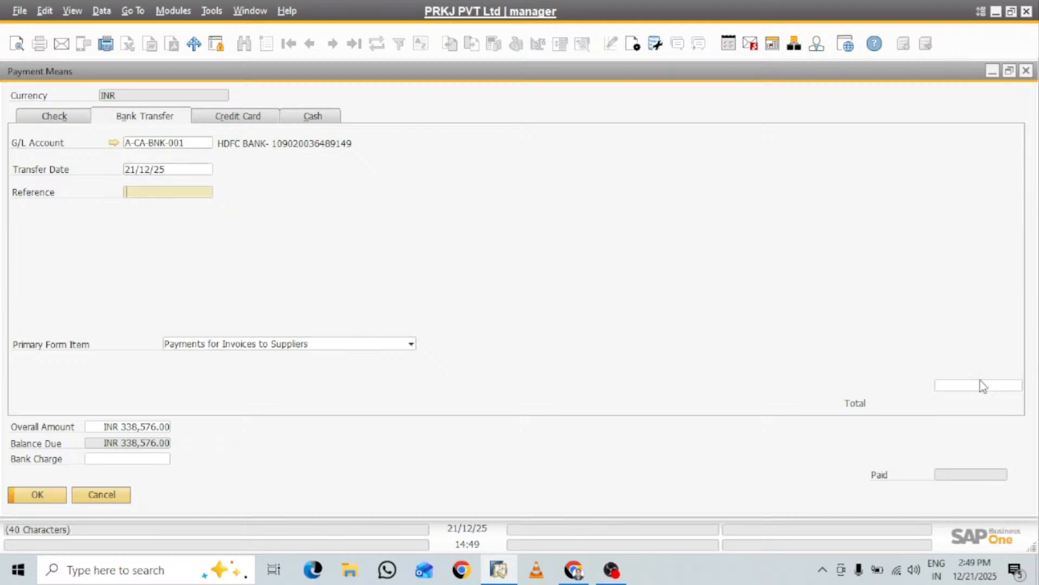
left_click(973, 387)
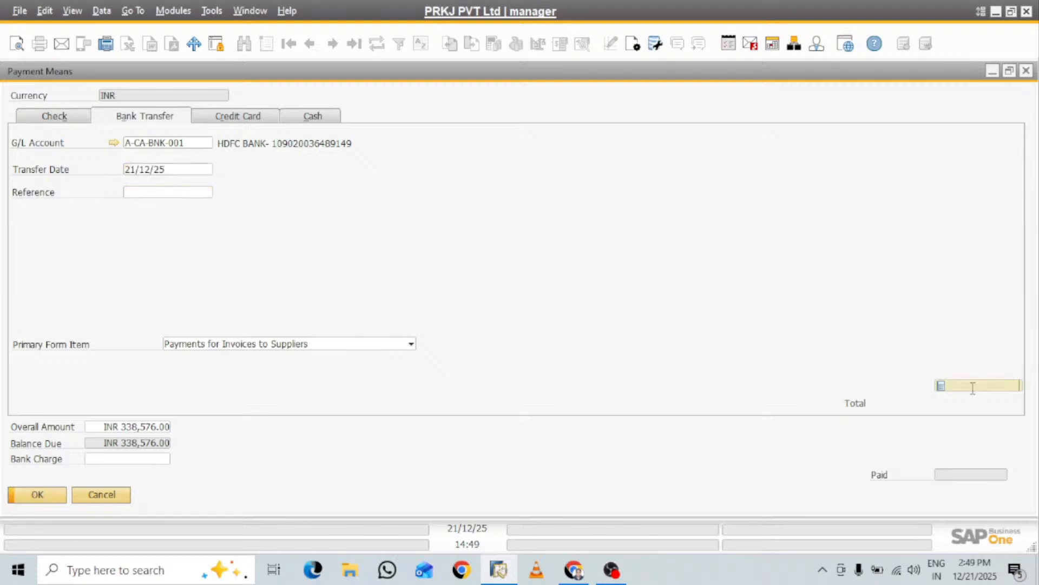
key("ctrl+b")
key("Tab")
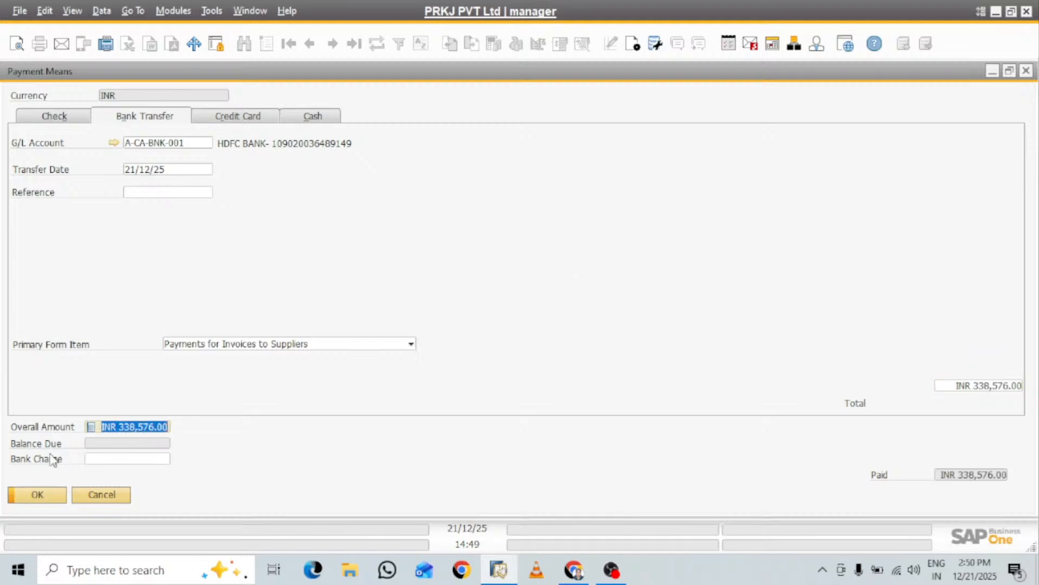
left_click(38, 495)
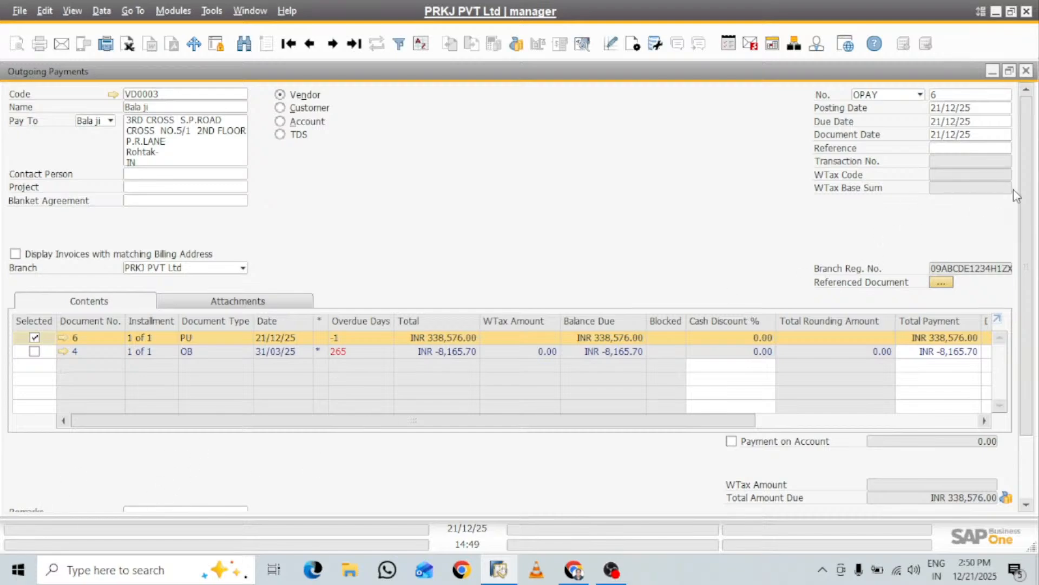
Add the outgoing payment and confirm that it cannot be changed after posting
scroll(1031, 180, "down", 1)
scroll(1031, 180, "down", 3)
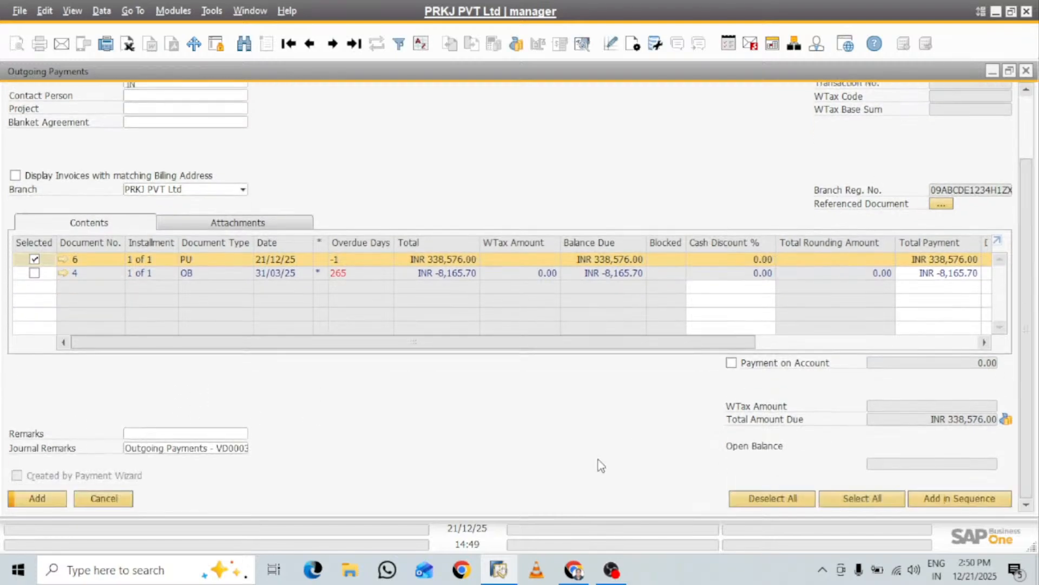
left_click(31, 497)
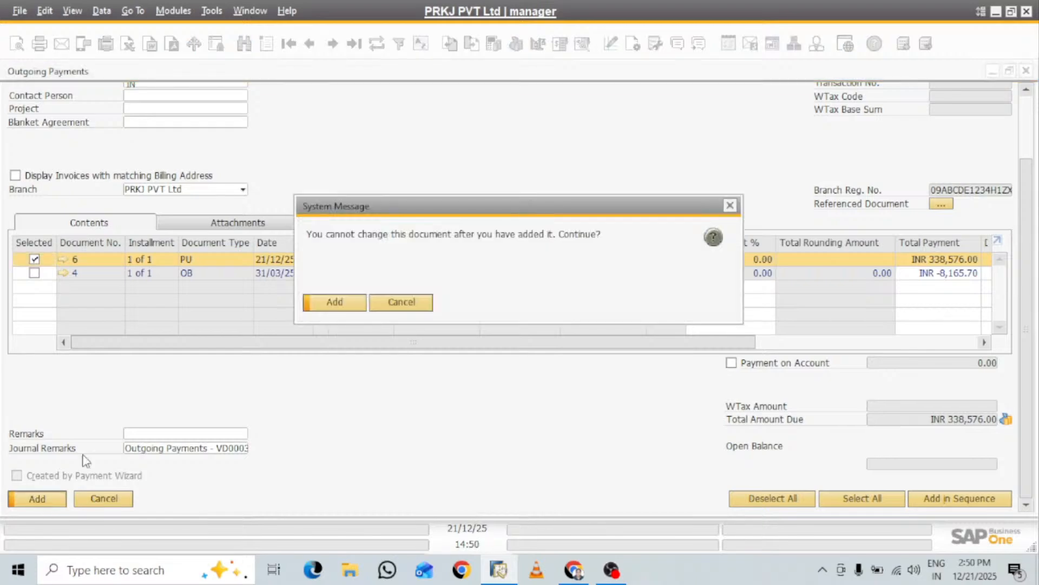
left_click(341, 305)
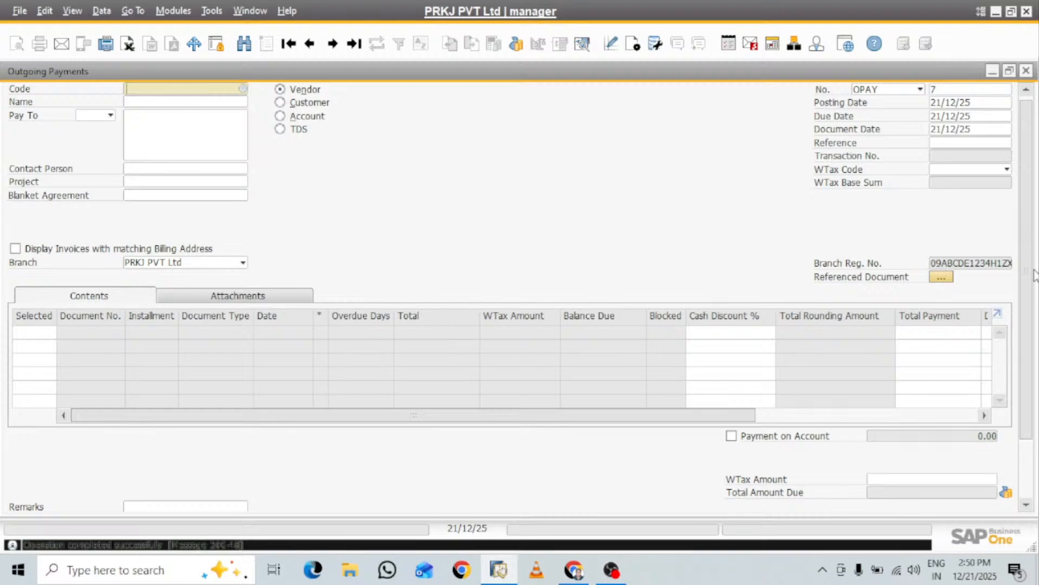
scroll(1034, 230, "up", 1)
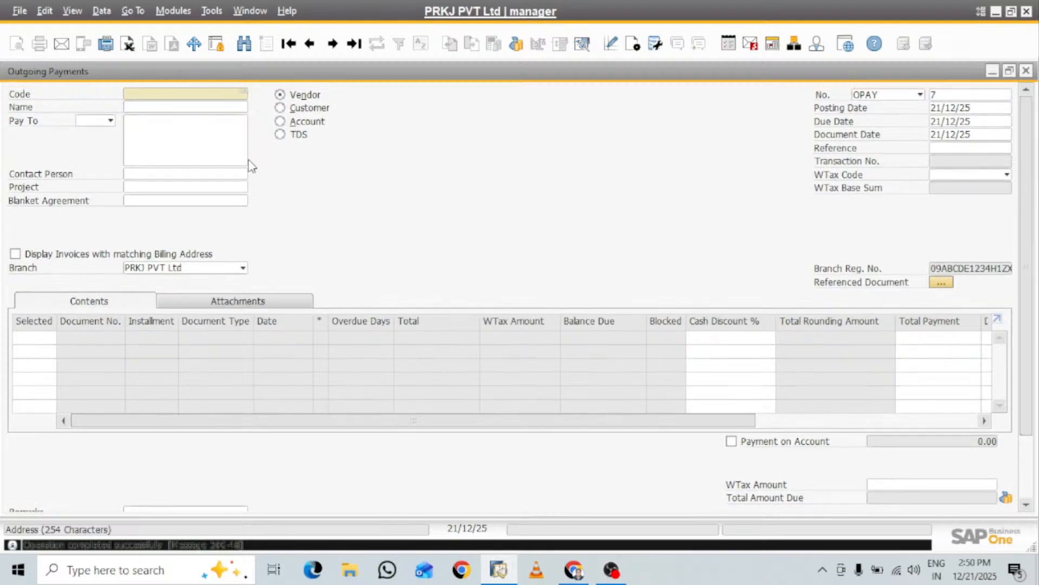
left_click(208, 95)
key("Tab")
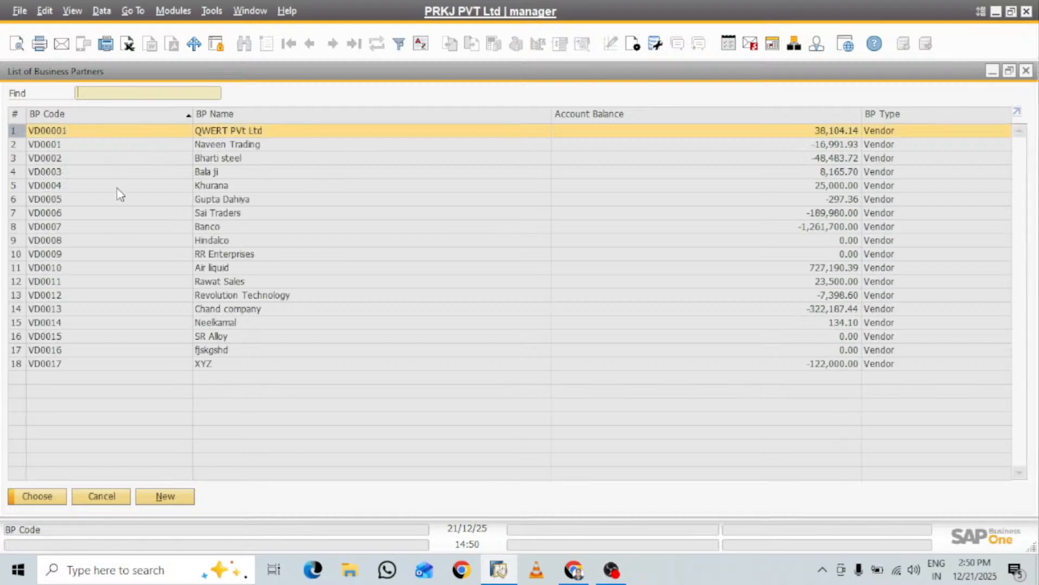
left_click(1026, 71)
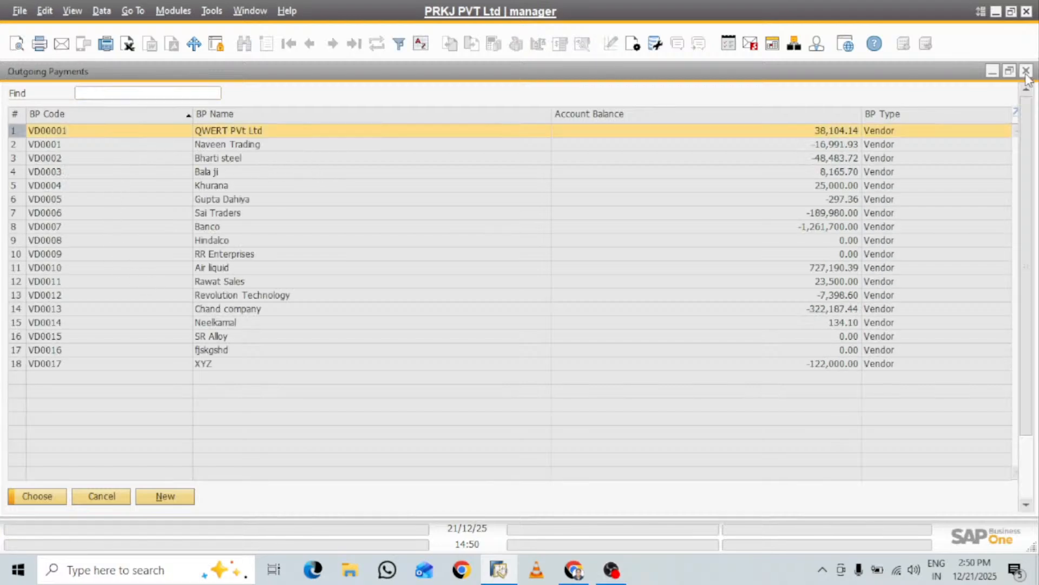
Close the outgoing payment form, start an incoming payment for Bharti Industrial Enterprises and select its IN document dated 21/12/25
left_click(1026, 72)
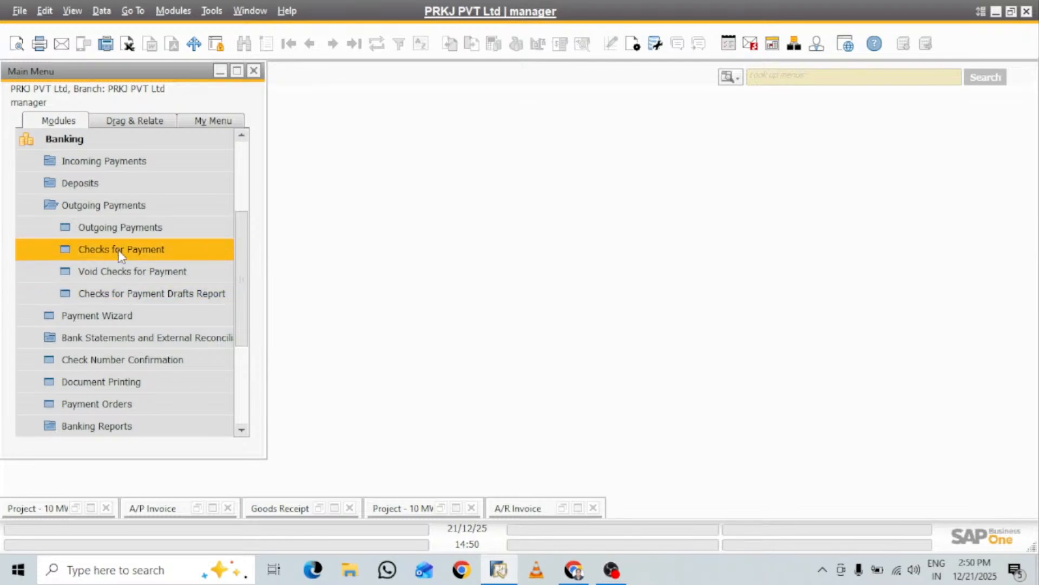
left_click(114, 164)
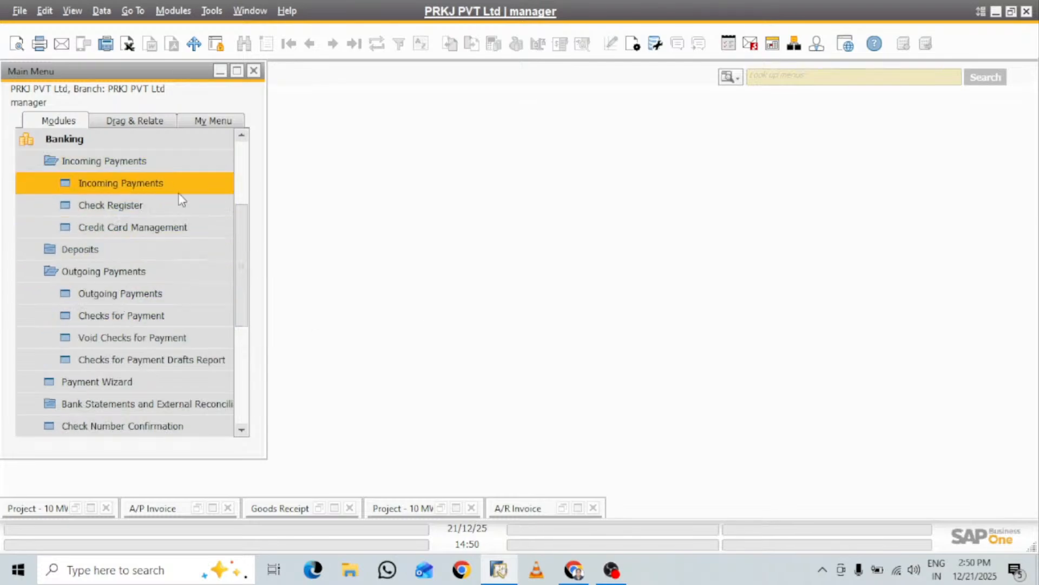
left_click(158, 187)
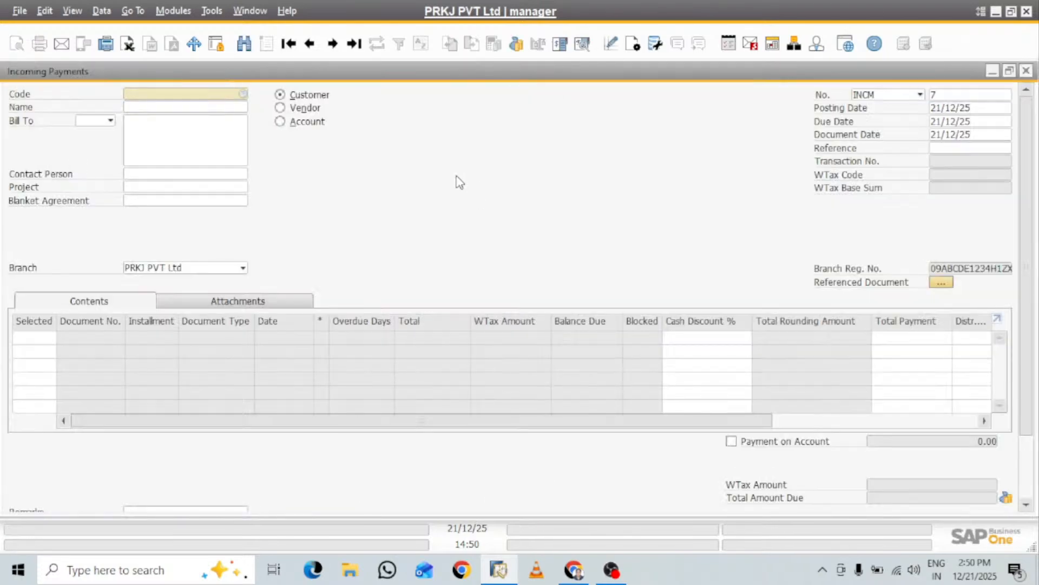
key("Tab")
double_click(458, 182)
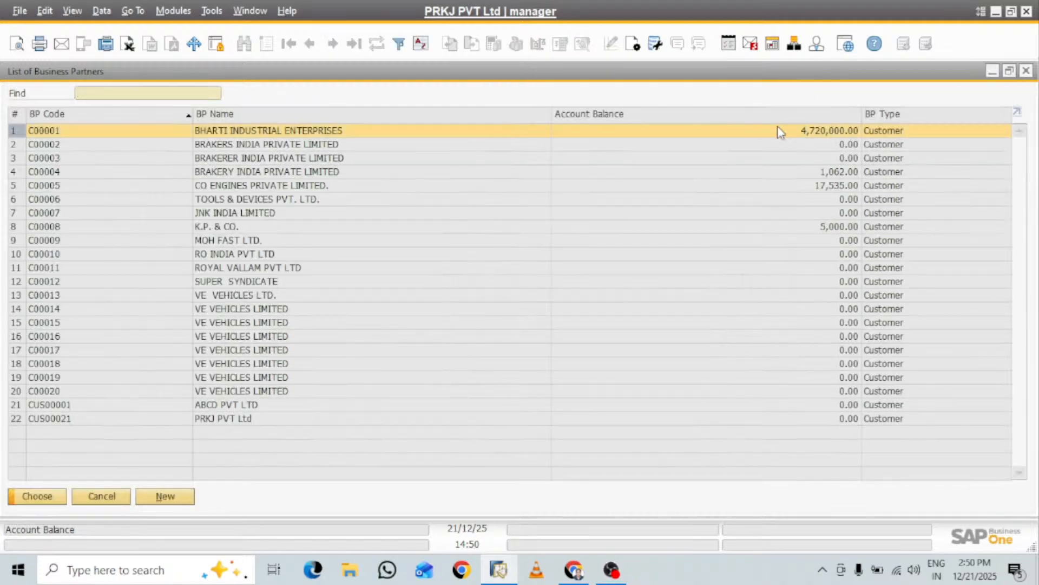
left_click(38, 504)
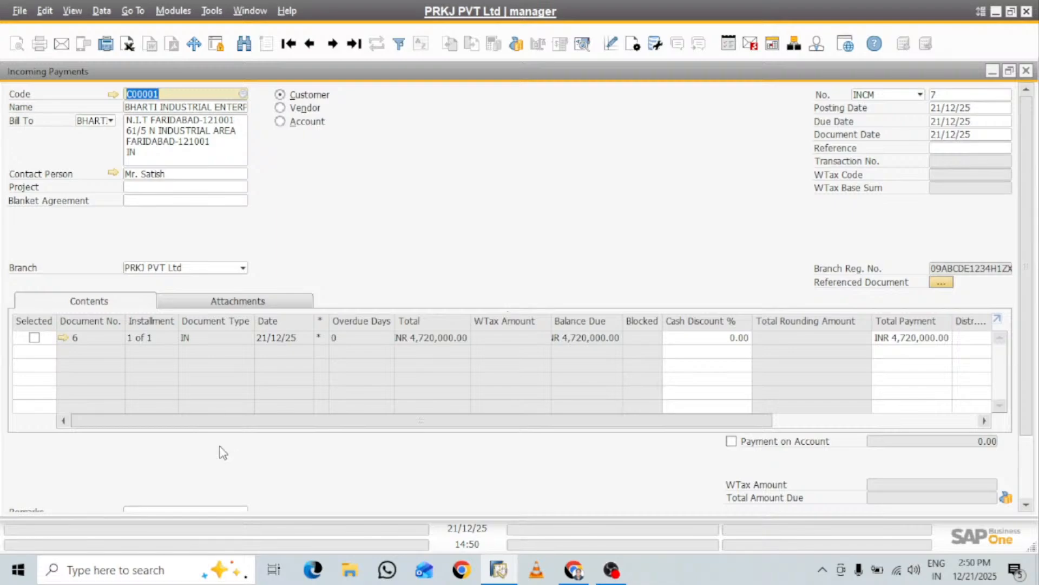
right_click(33, 339)
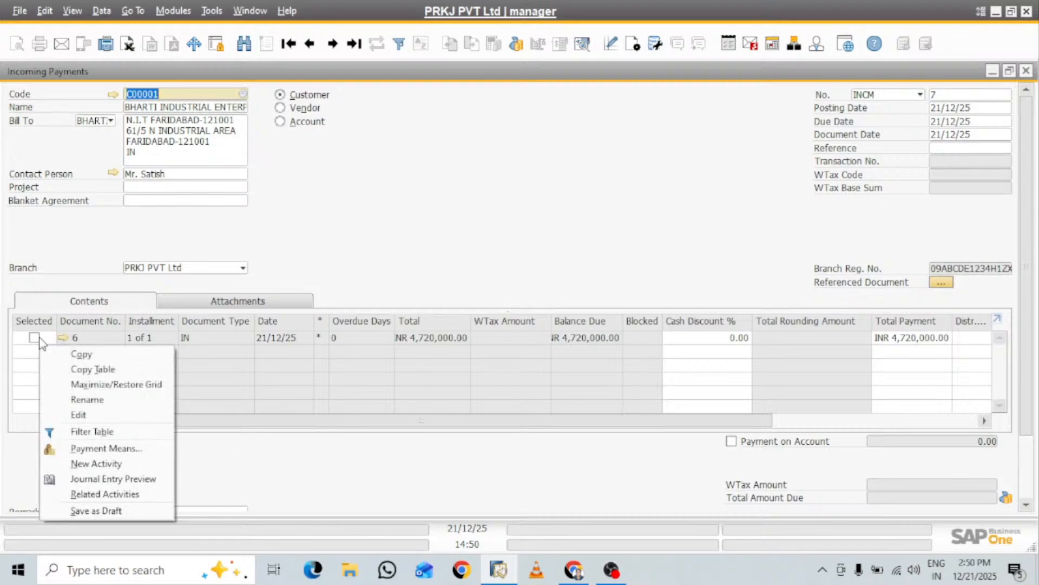
left_click(34, 338)
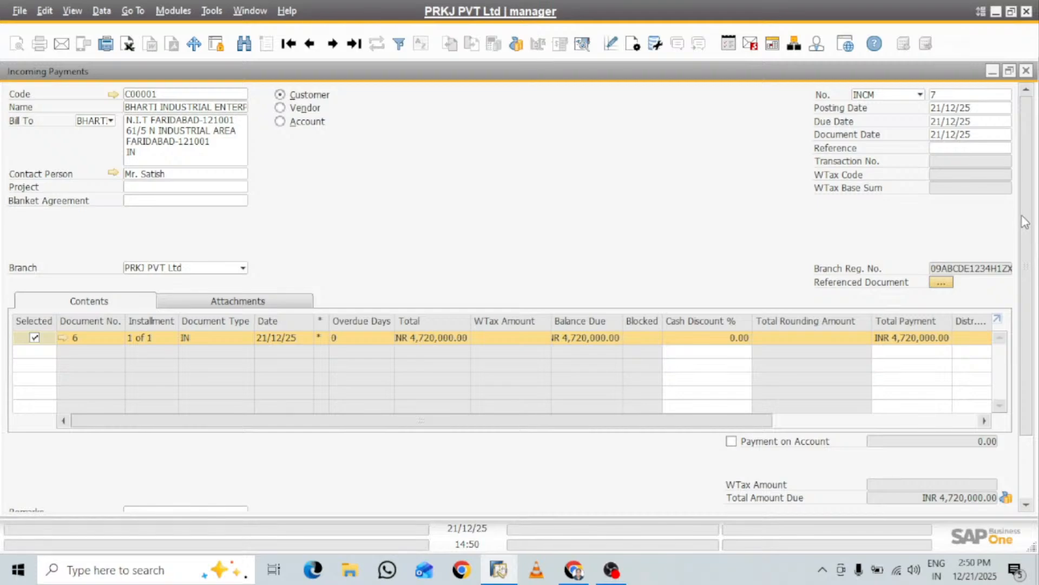
Set the incoming payment's means to a bank transfer for the full INR 4,720,000.00, continuing with the proposed bank account
scroll(1027, 223, "down", 3)
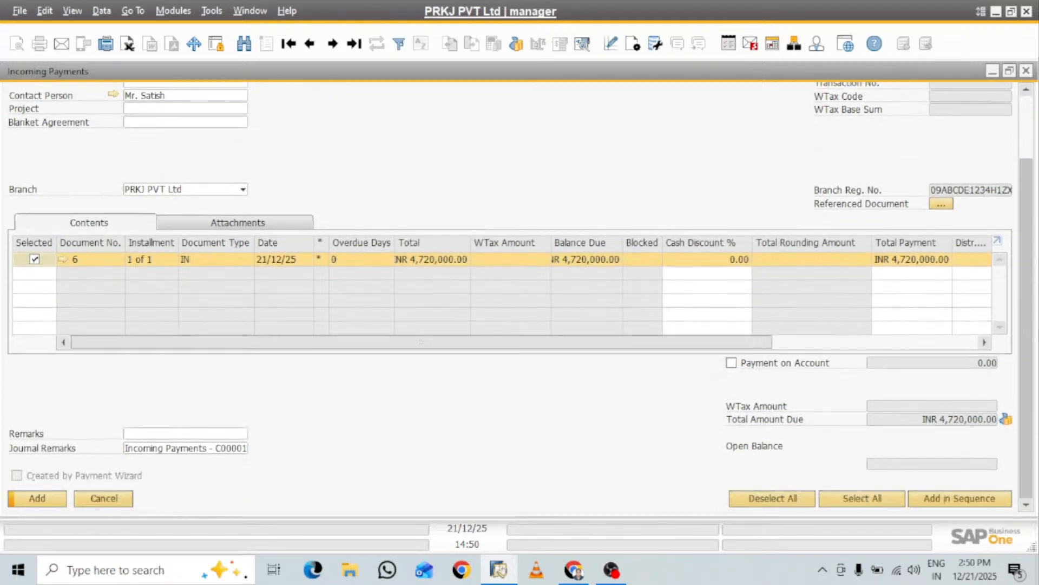
left_click(1007, 419)
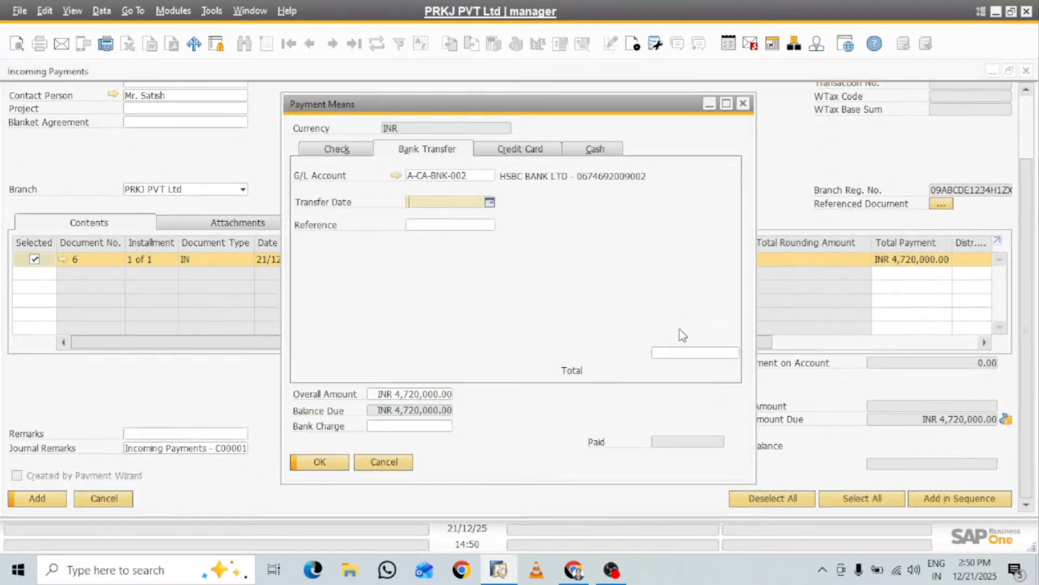
left_click(678, 353)
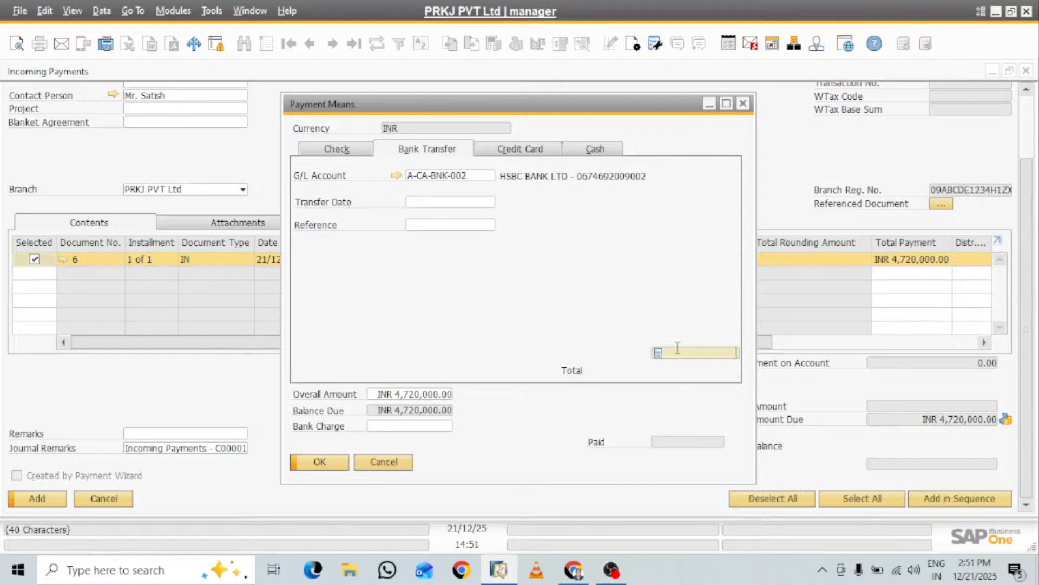
key("ctrl+b")
key("Tab")
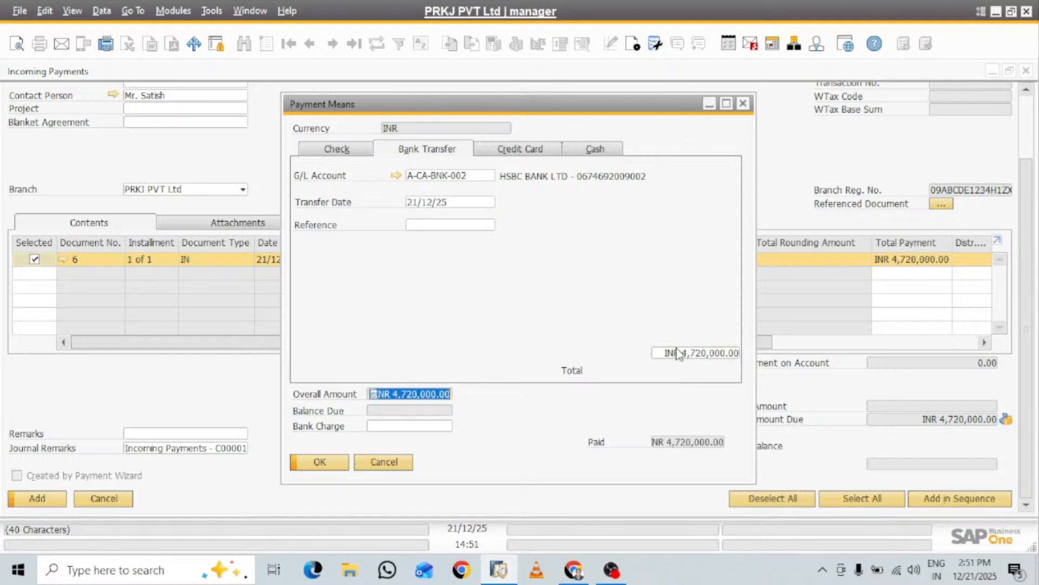
left_click(334, 463)
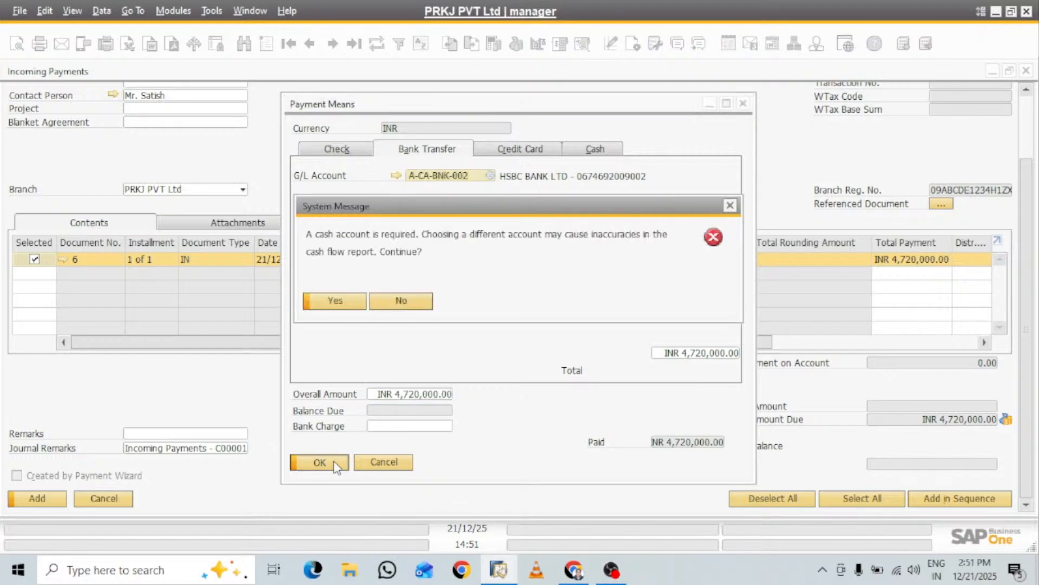
left_click(355, 301)
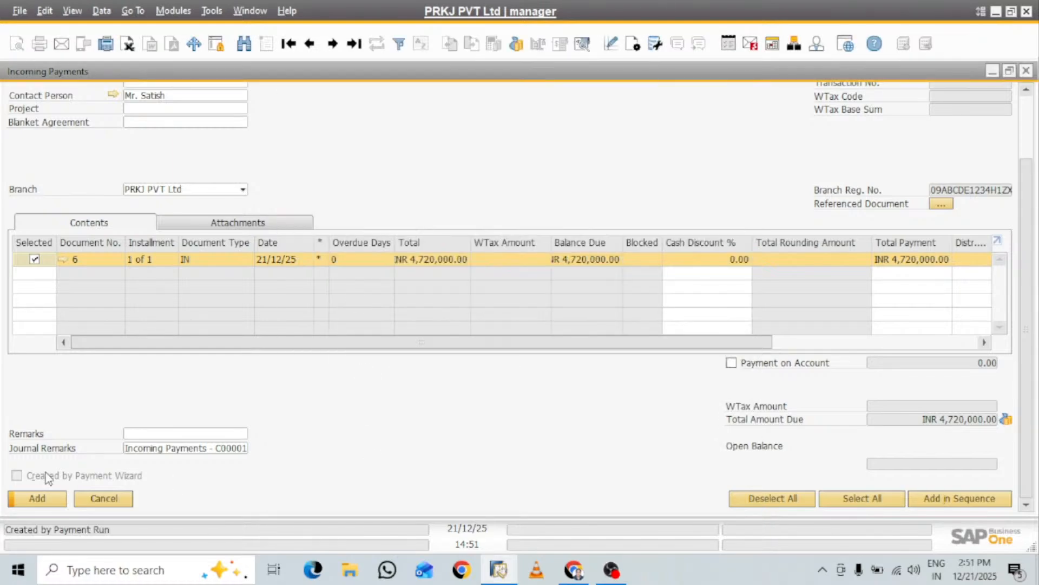
Add the incoming payment, confirm the posting and close the Incoming Payments form
left_click(39, 502)
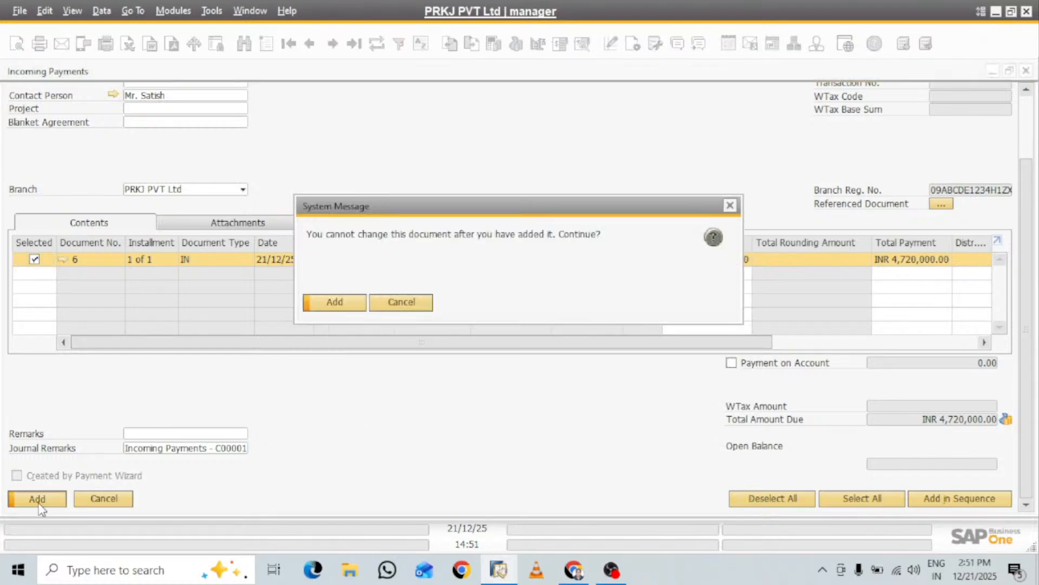
left_click(347, 305)
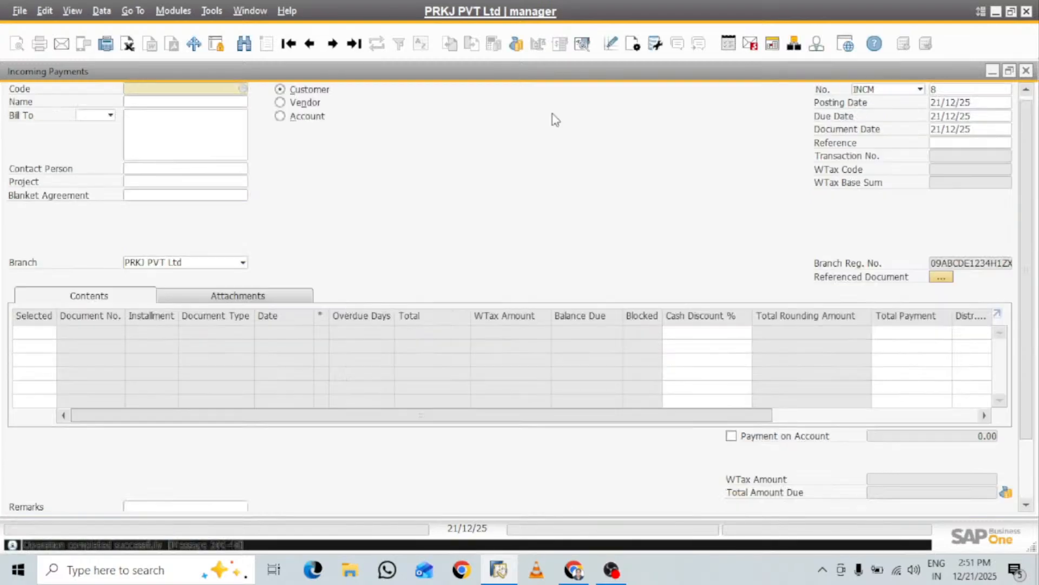
left_click(1025, 70)
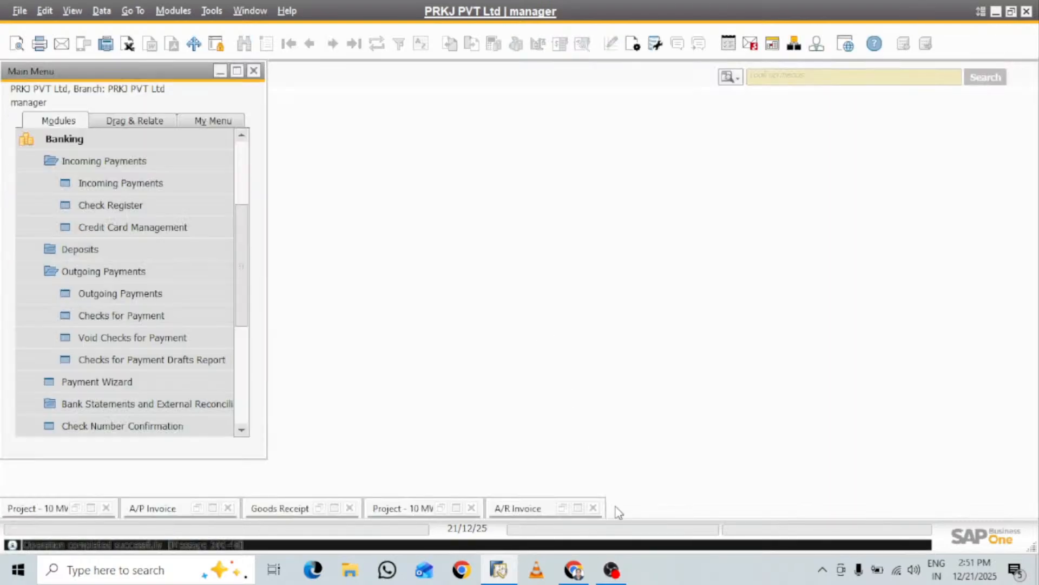
Close all minimized windows: the A/R invoice, goods receipt, A/P invoice and both project windows
left_click(593, 508)
left_click(472, 509)
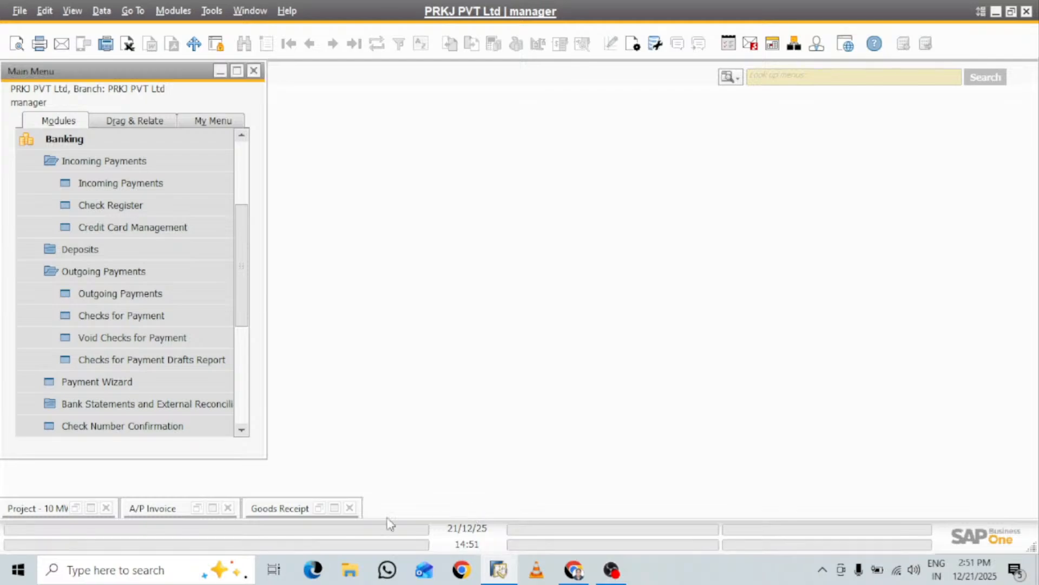
left_click(350, 508)
left_click(228, 508)
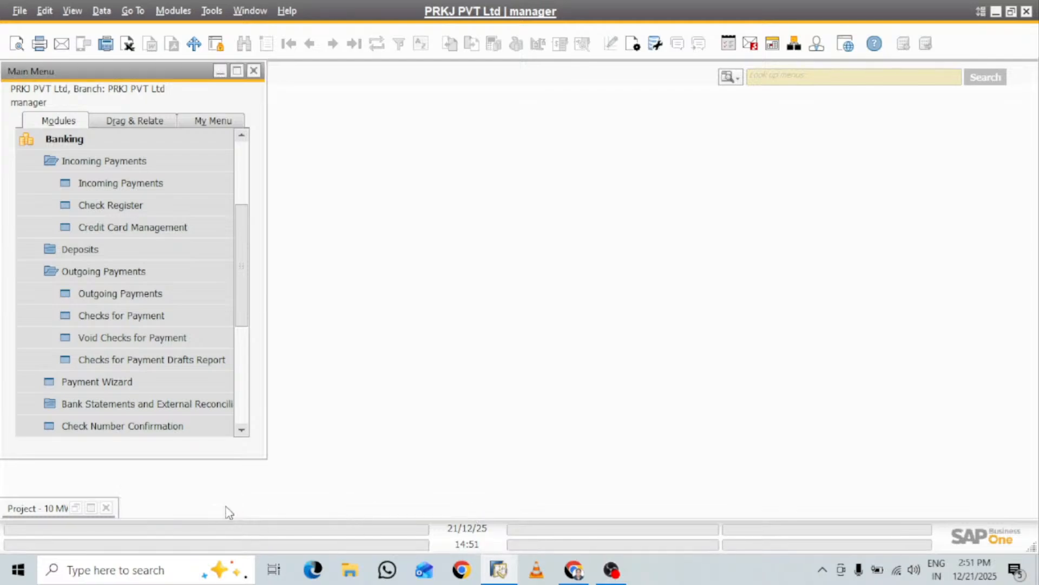
left_click(107, 509)
Reopen the 10 MW Project Noida record and examine its summary of budget, profit values, work order costs and dates
left_click(53, 141)
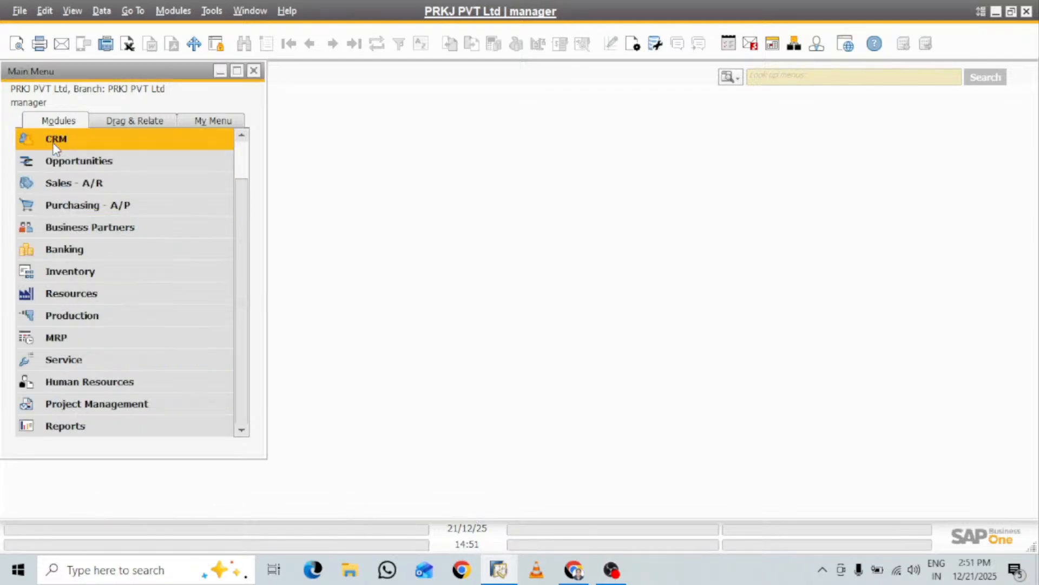
left_click(143, 406)
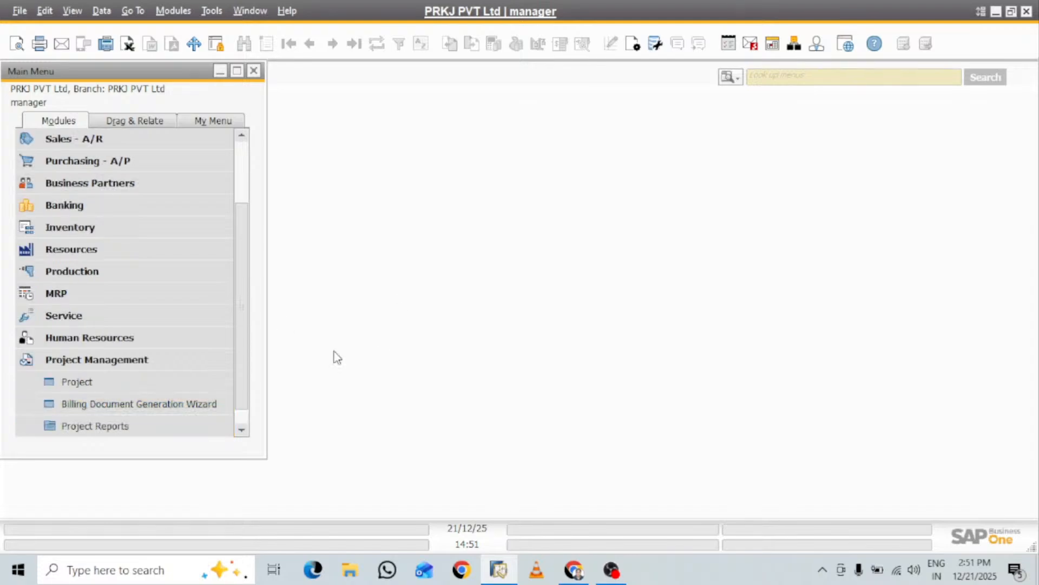
left_click(87, 382)
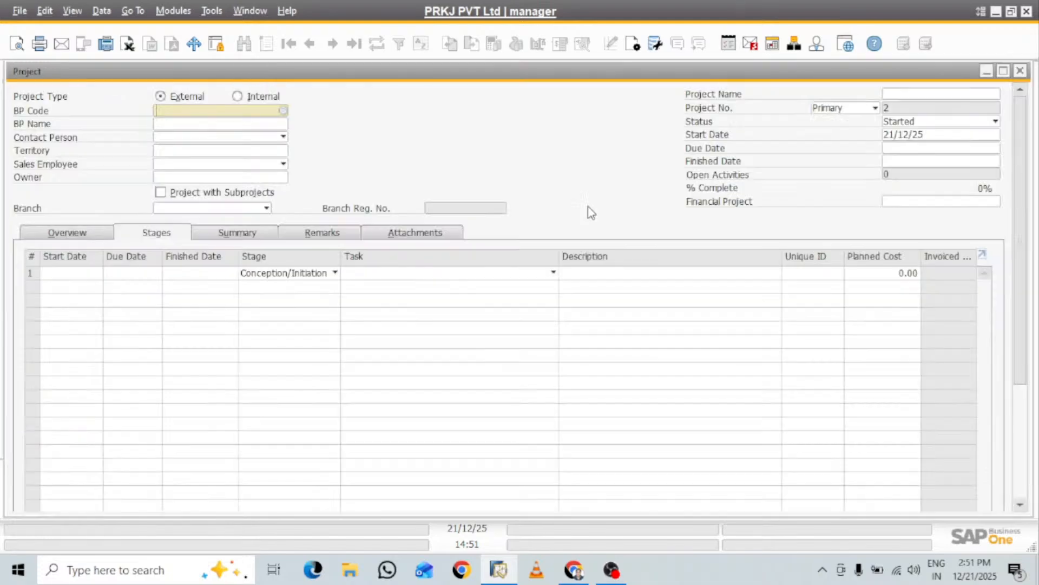
left_click(354, 47)
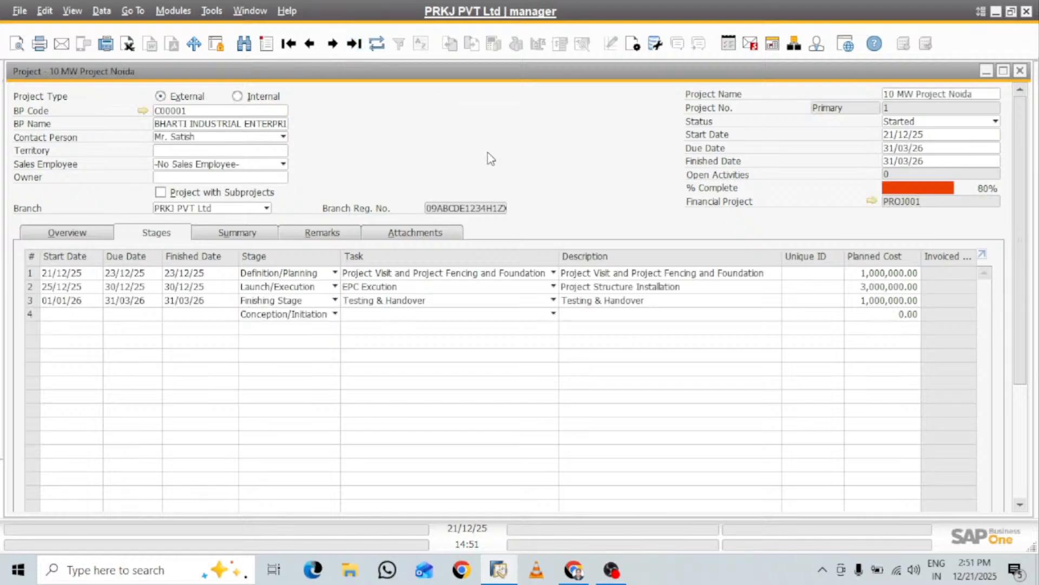
left_click(249, 238)
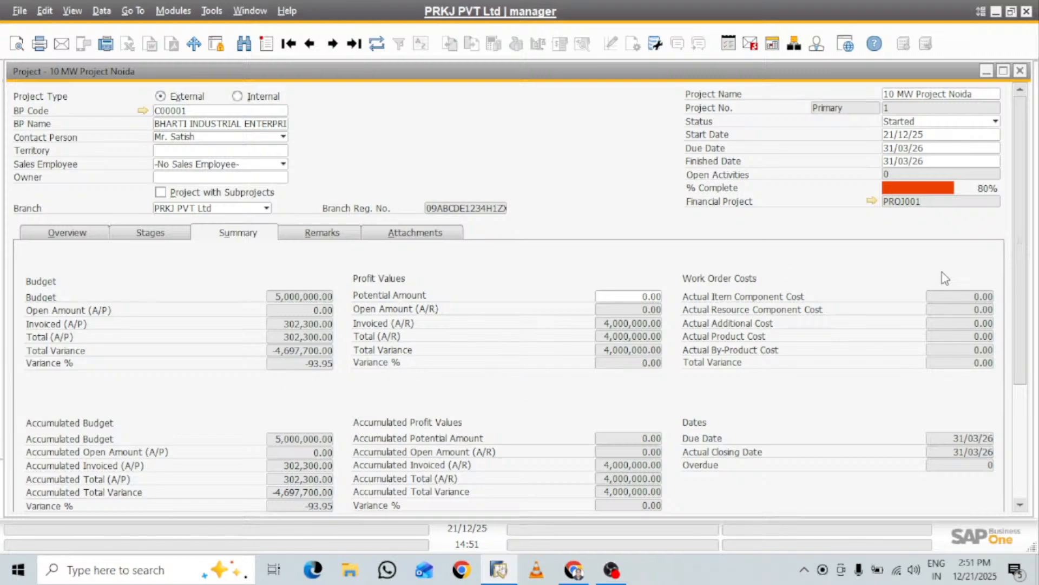
left_click_drag(1031, 221, 1030, 319)
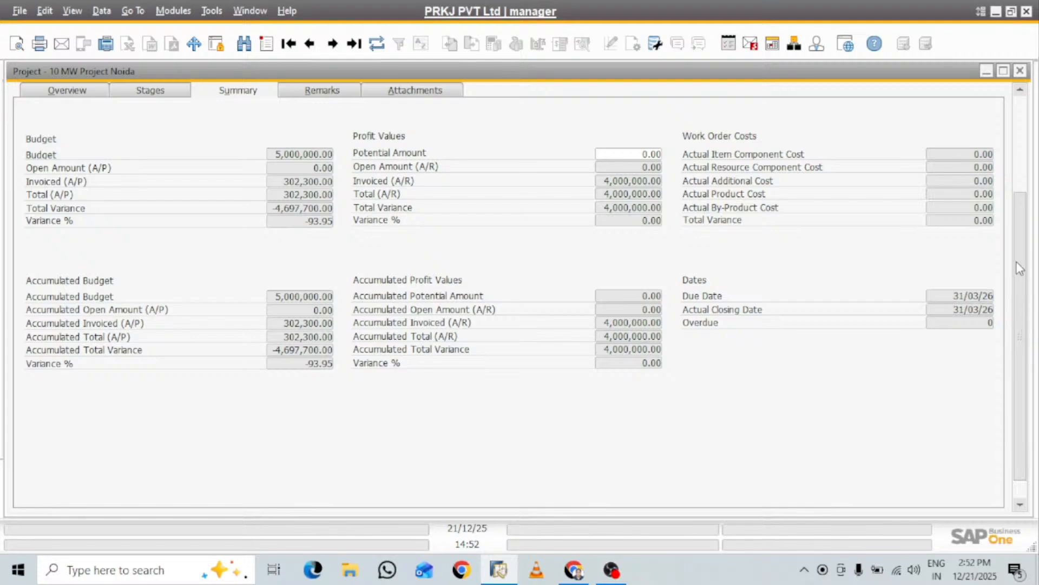
Review the remarks, attachments and overview information of the 10 MW Project Noida record
left_click_drag(1013, 308, 1013, 179)
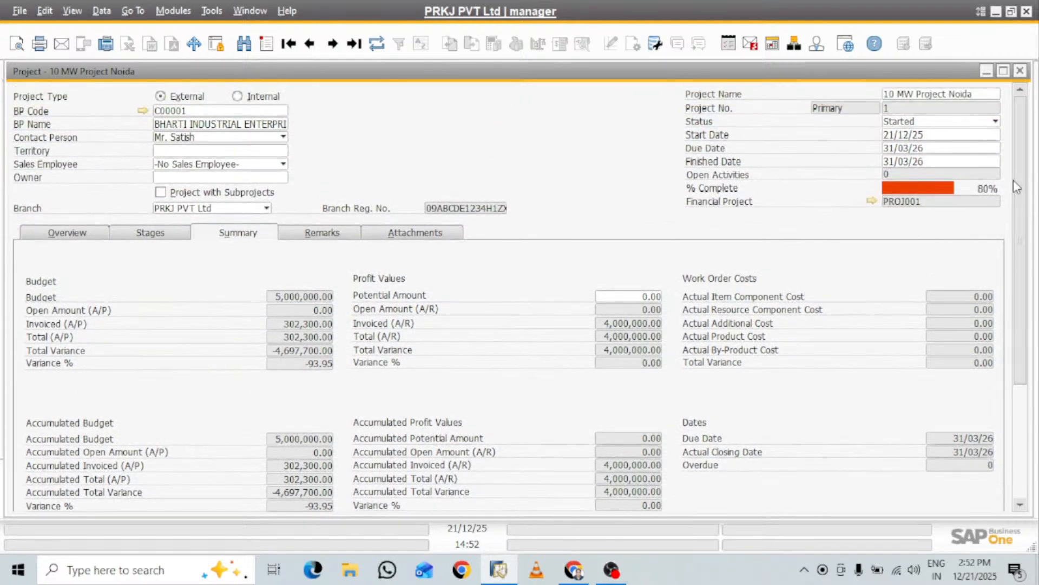
left_click(341, 238)
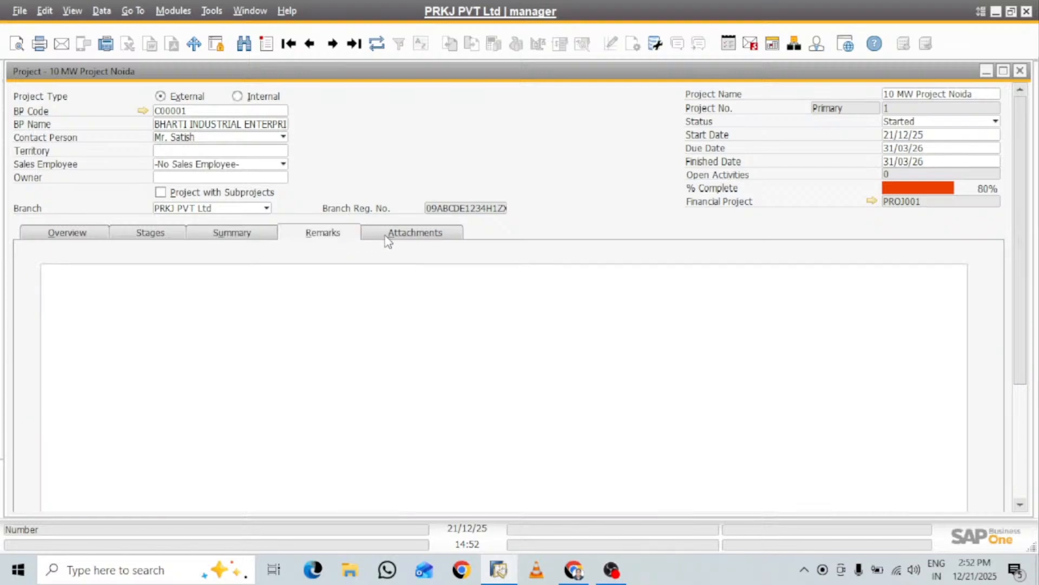
left_click(417, 239)
left_click(91, 239)
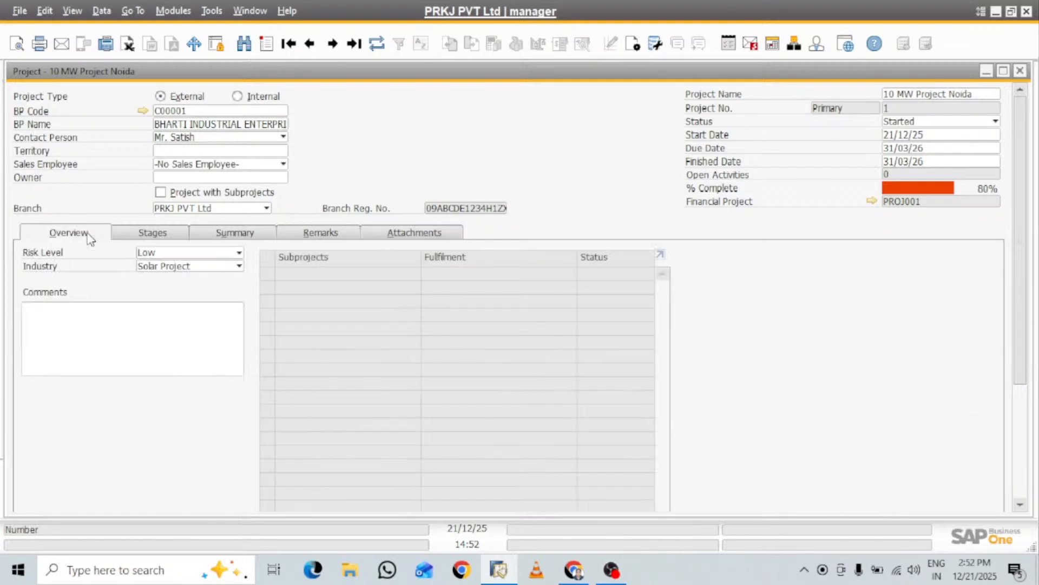
Show the documents linked to the project's stages and mark all six A/P invoice lines as chargeable
left_click(157, 234)
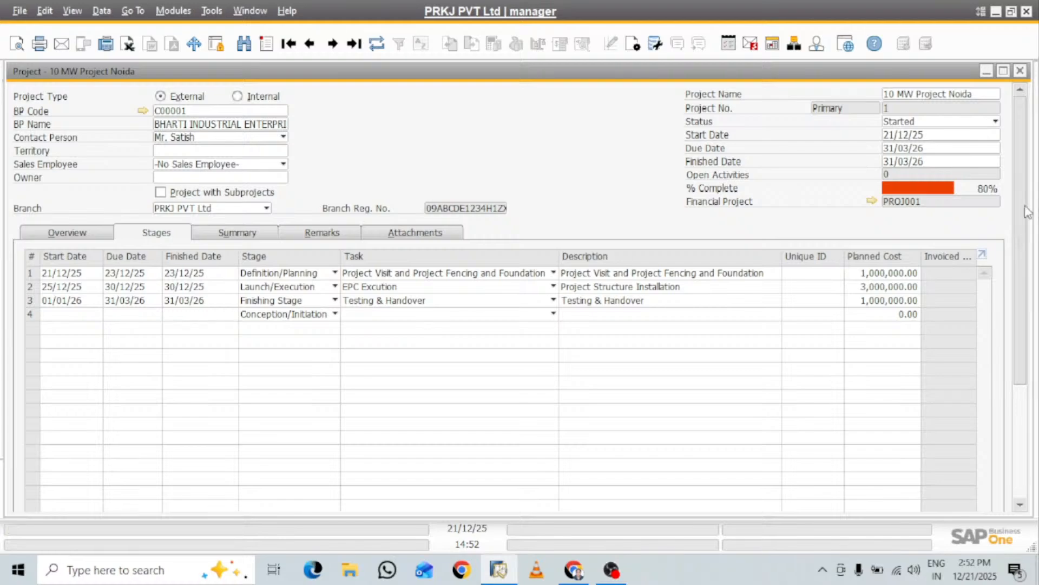
left_click_drag(1024, 145, 1024, 259)
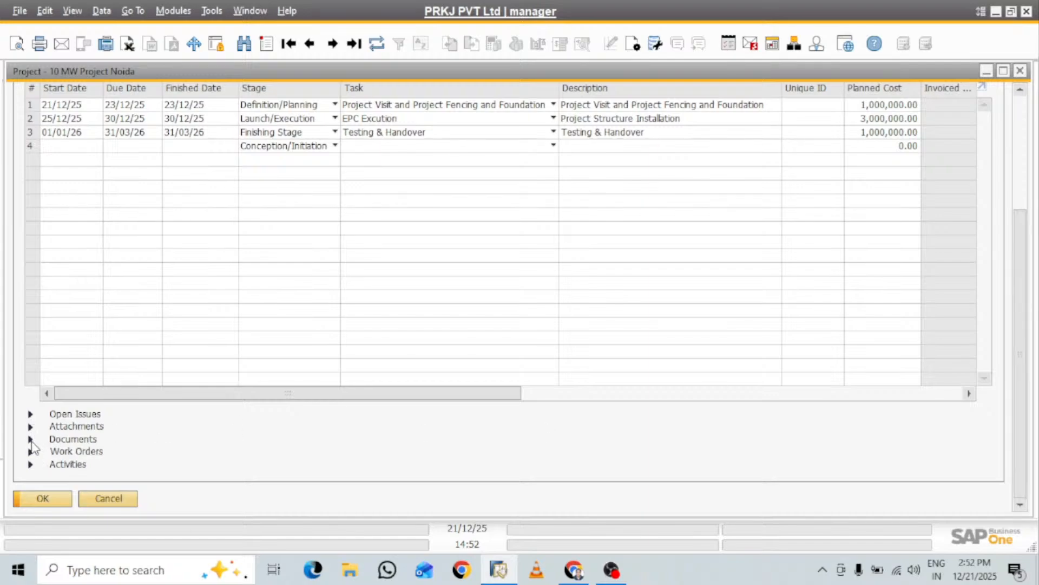
left_click(30, 439)
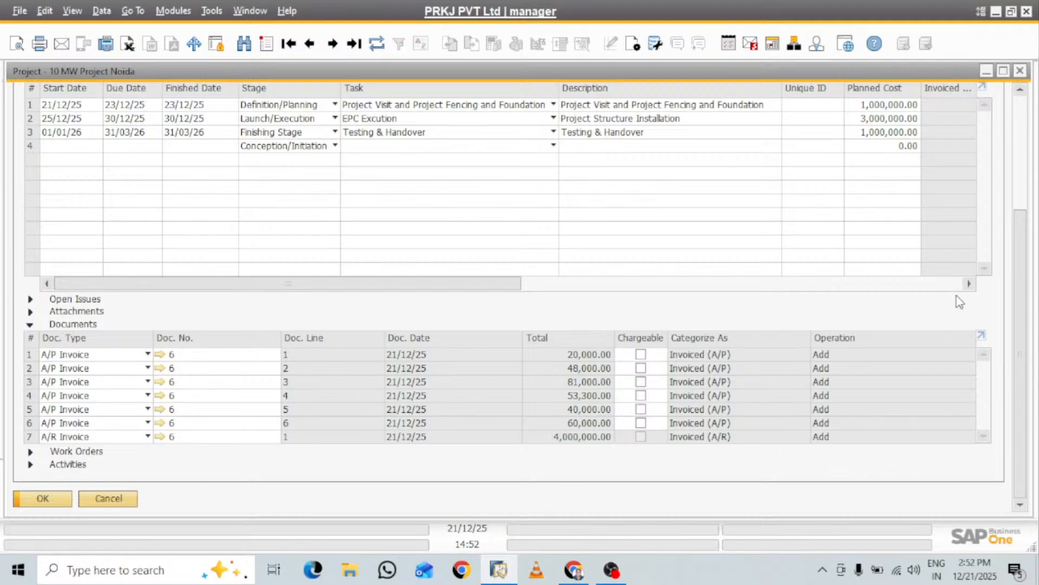
left_click(642, 355)
left_click(642, 369)
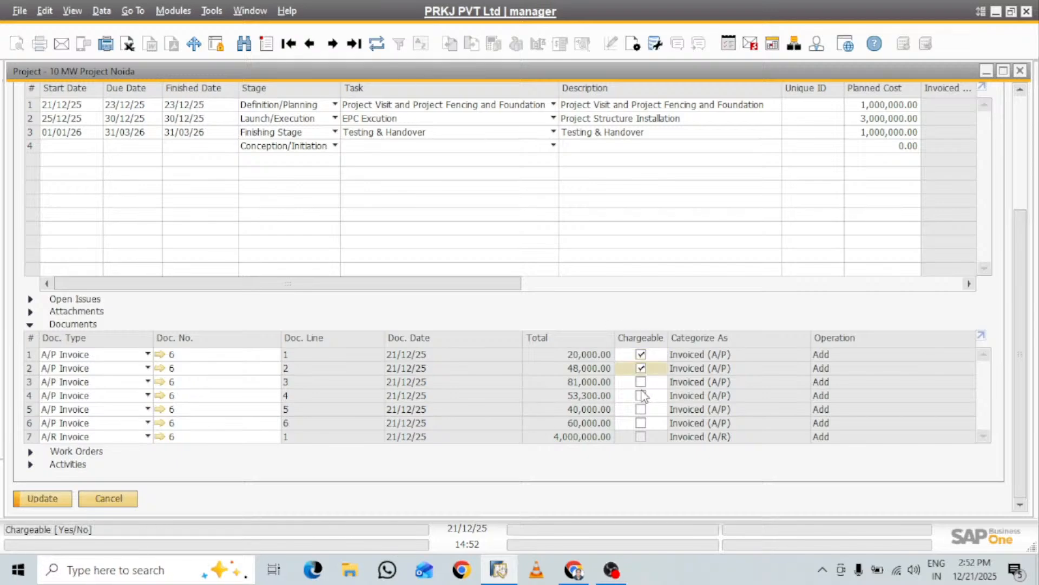
left_click(641, 382)
left_click(641, 396)
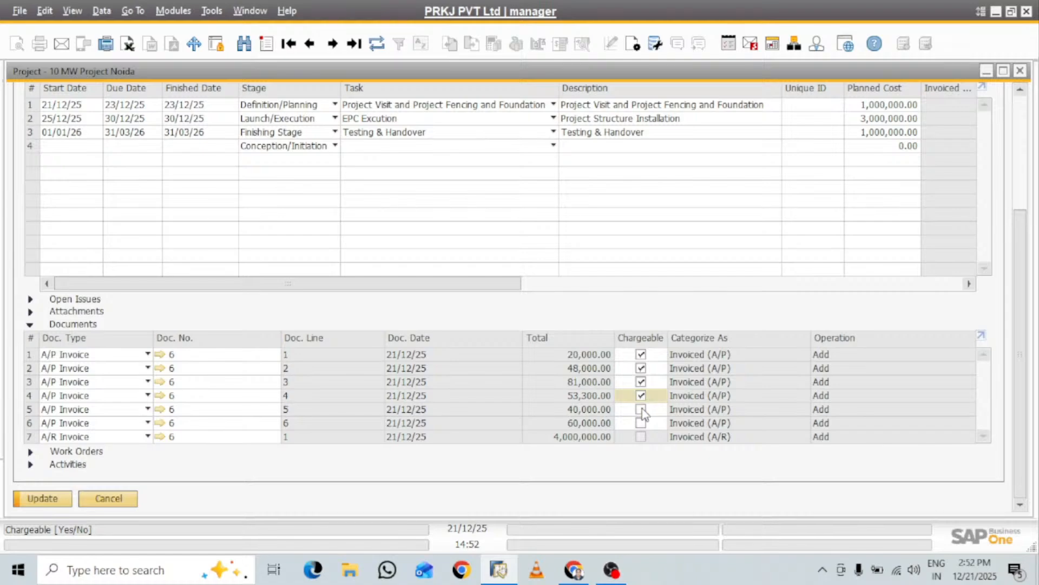
left_click(642, 409)
left_click(641, 423)
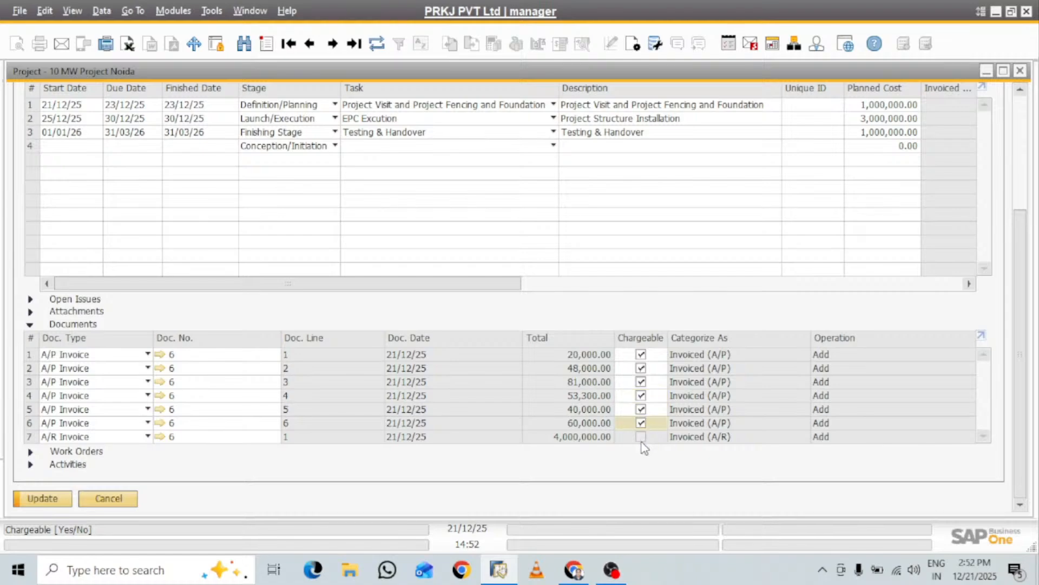
Save the project update, close the project record and collapse the Project Management module
left_click(42, 498)
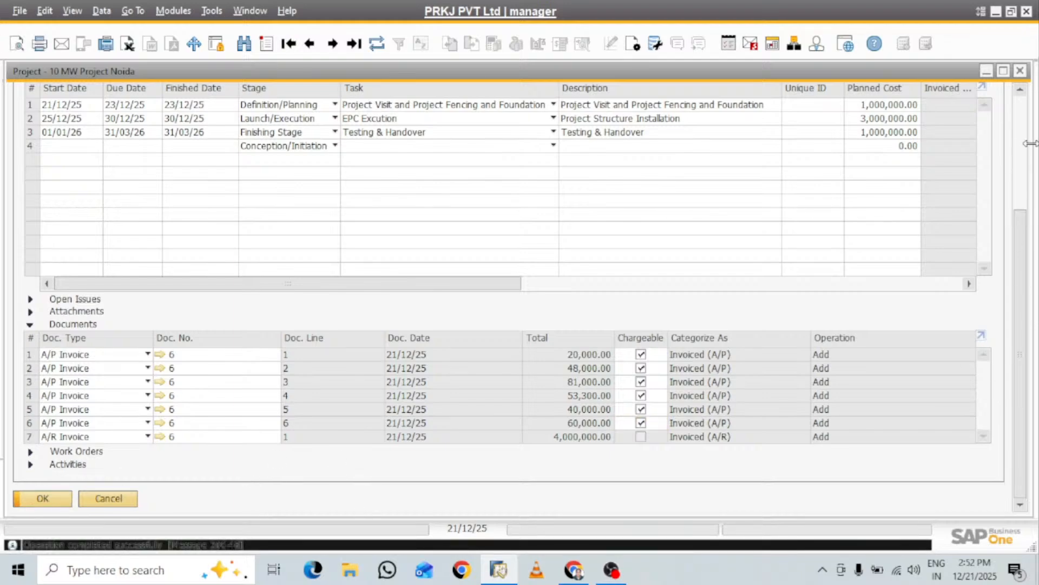
left_click(1020, 72)
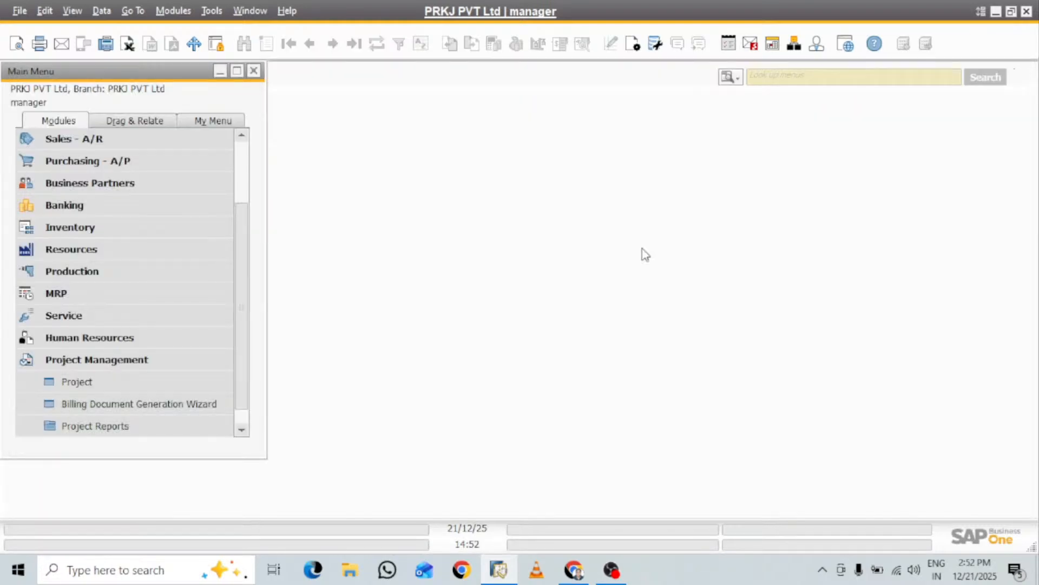
left_click(62, 358)
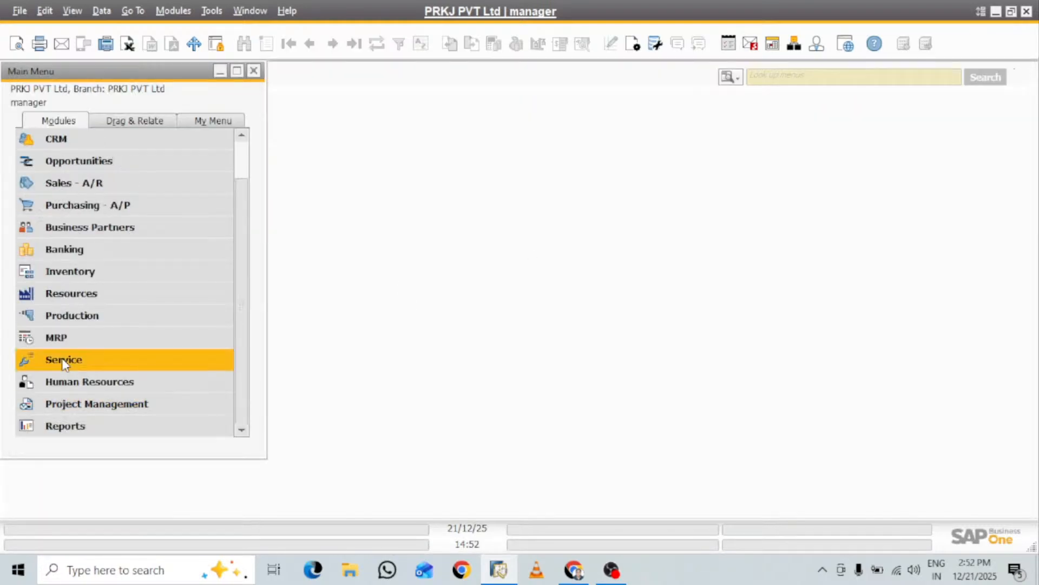